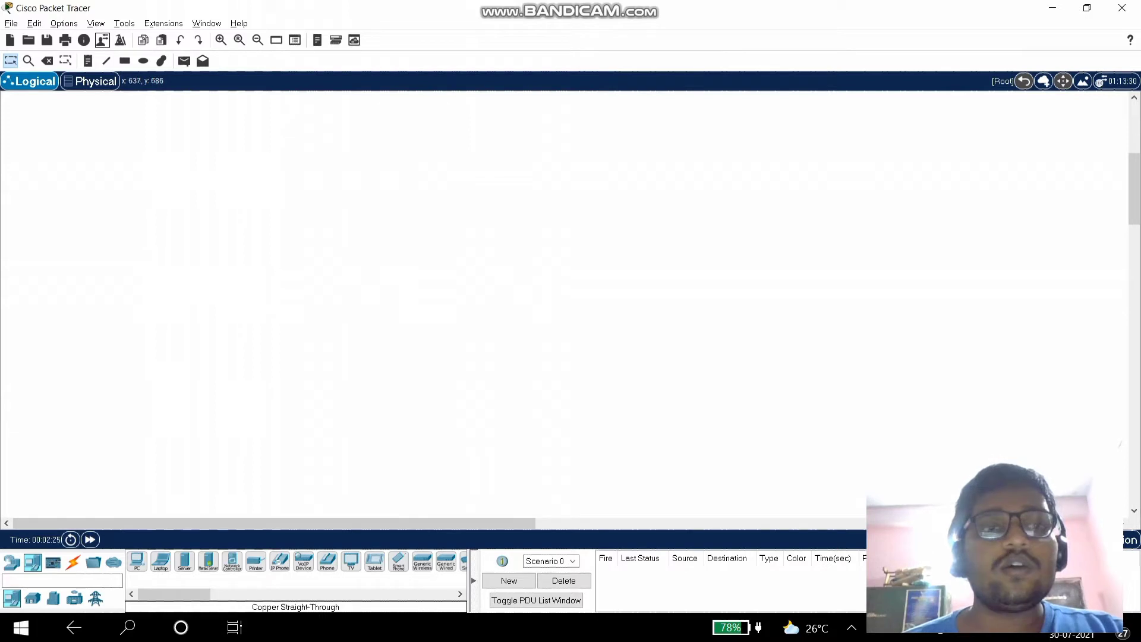
# - Fill the user profile with the author's name, e-mail and the note 'Simulation of LAN topology'
pyautogui.click(102, 40)
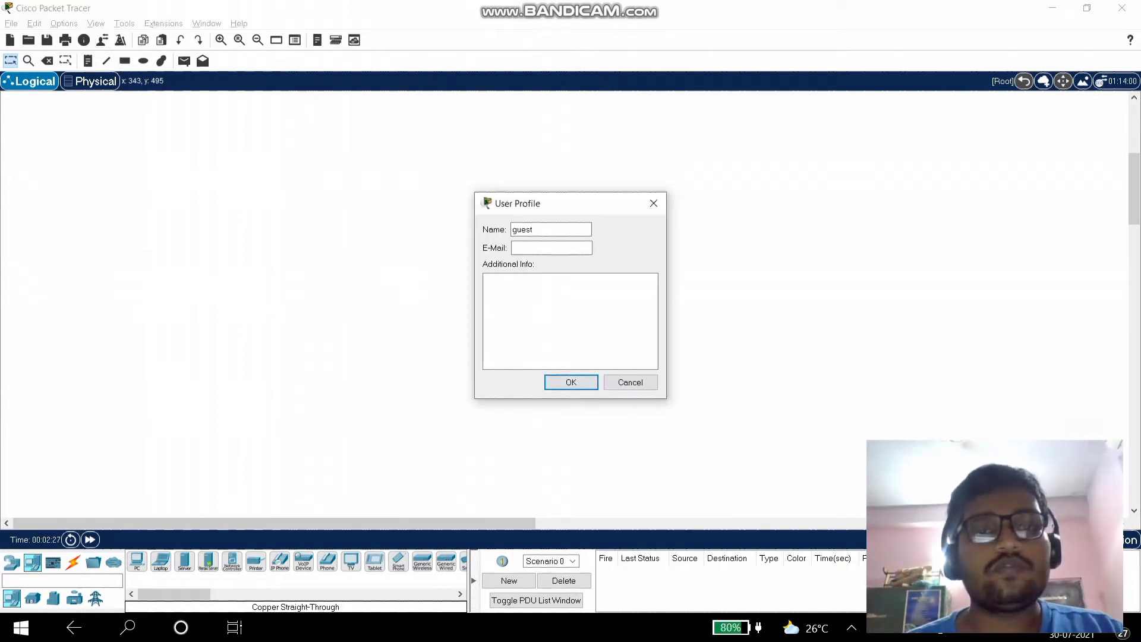
pyautogui.doubleClick(523, 229)
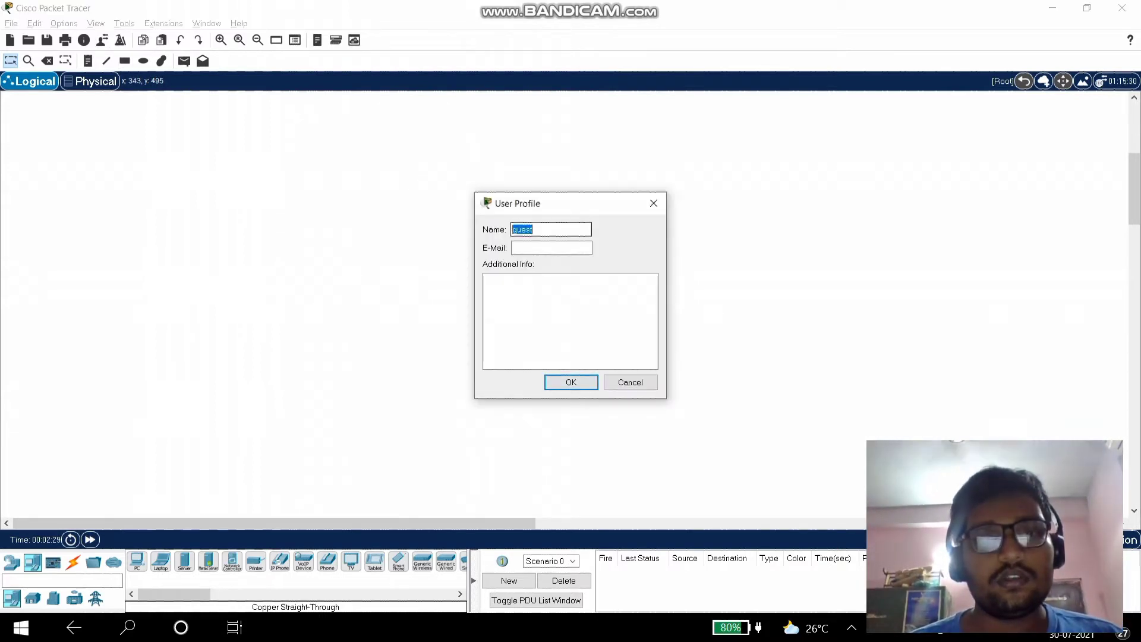
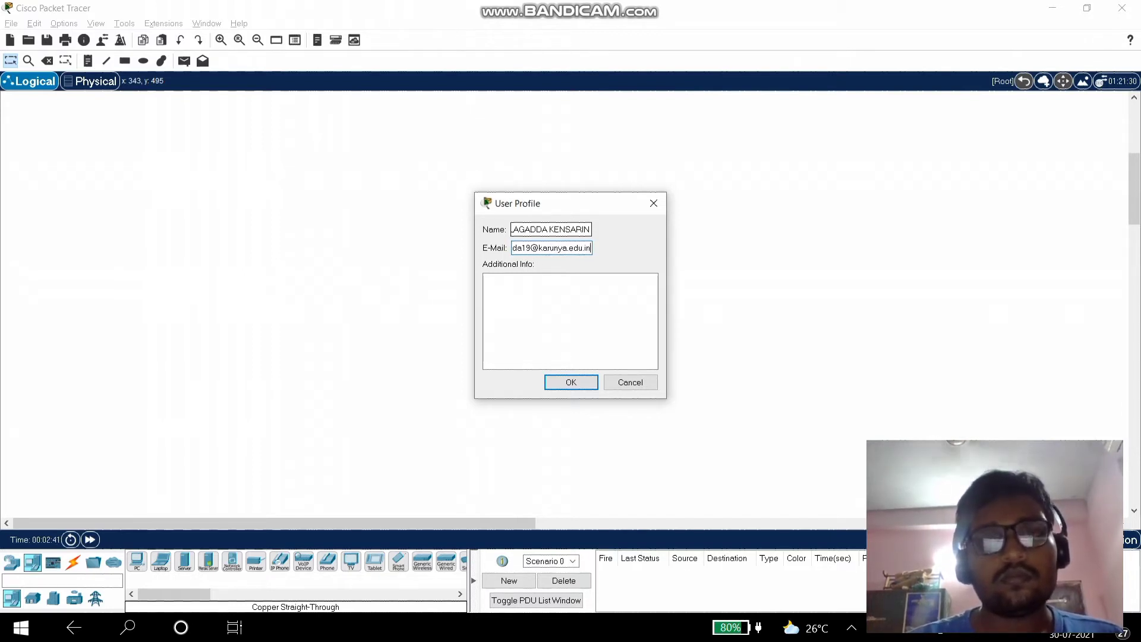
pyautogui.click(486, 281)
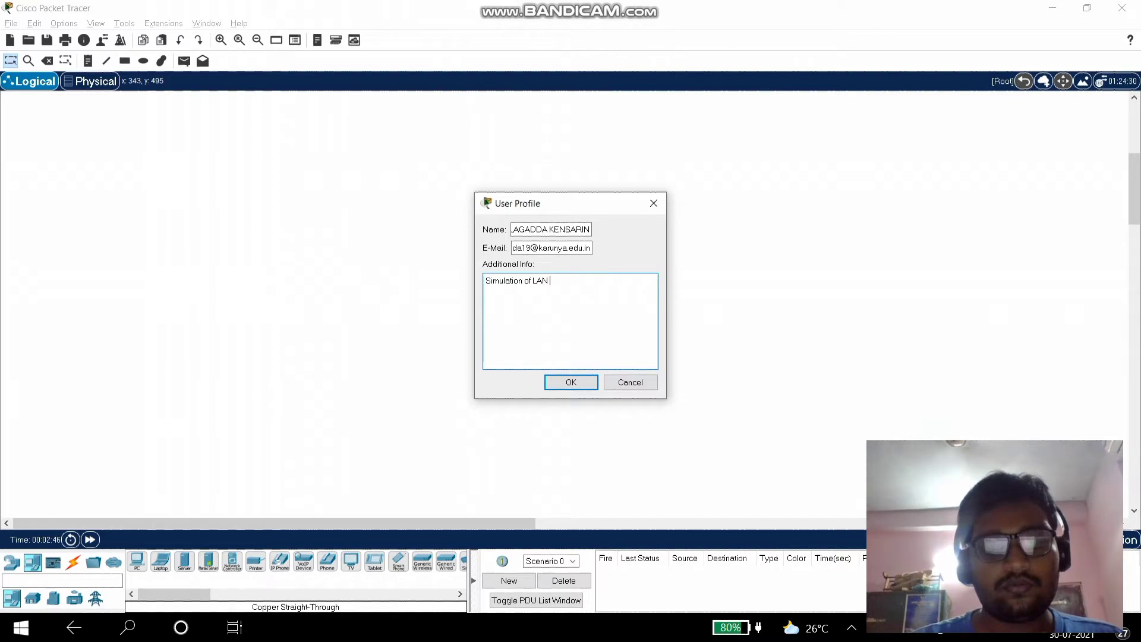
pyautogui.press('Return')
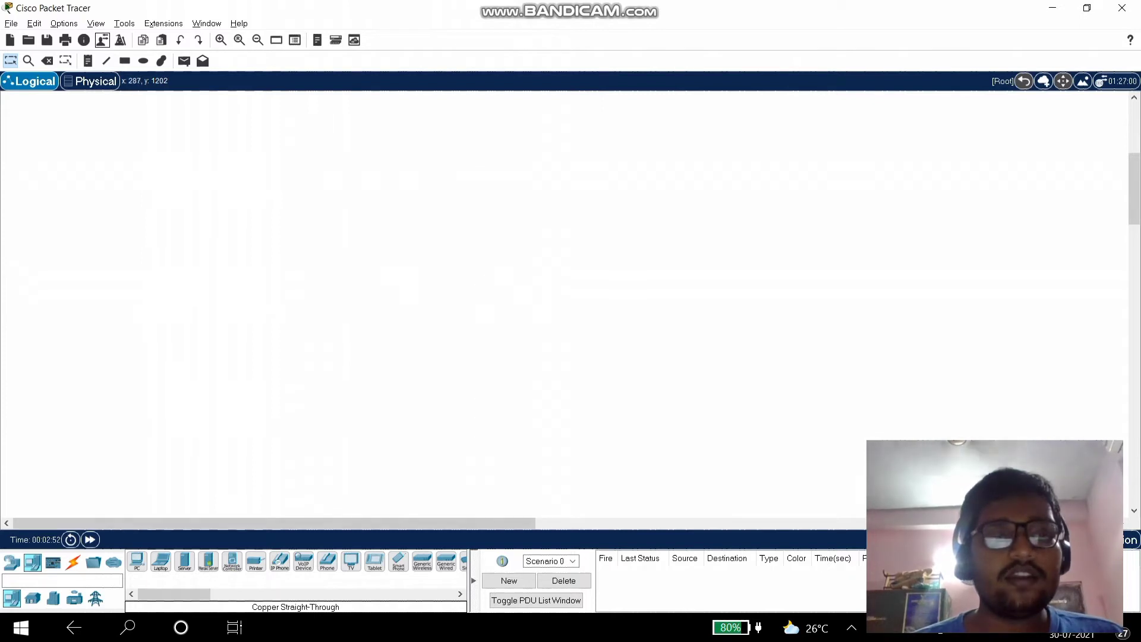
# - Place three generic PT switches, Switch0–2, across the left, middle and right of the workspace
pyautogui.click(12, 563)
pyautogui.click(33, 598)
pyautogui.click(160, 561)
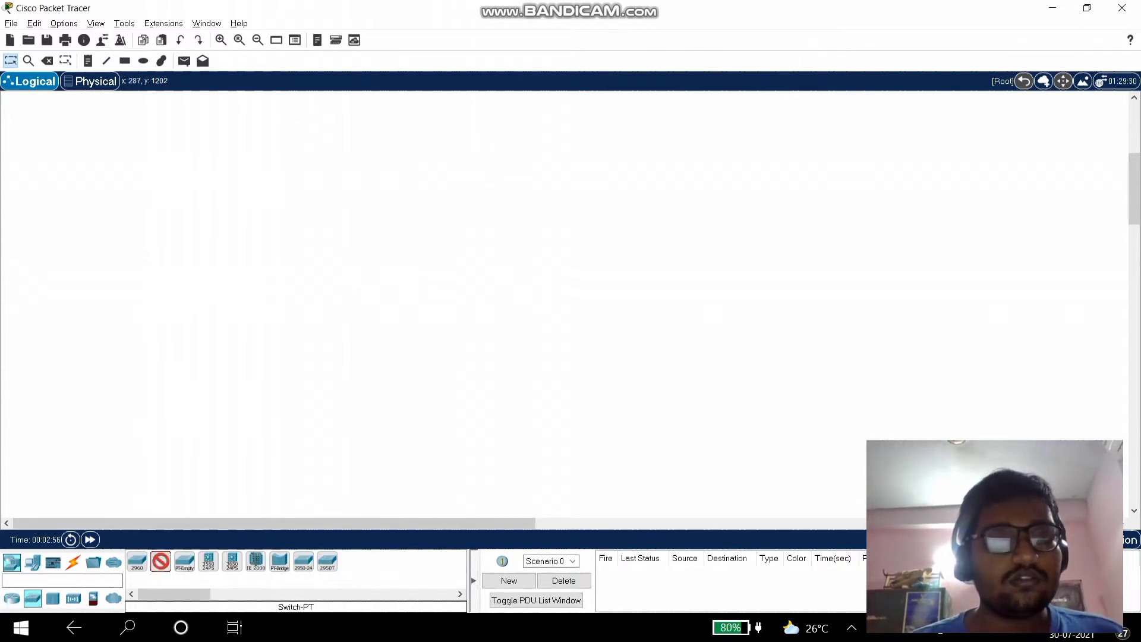
pyautogui.click(209, 311)
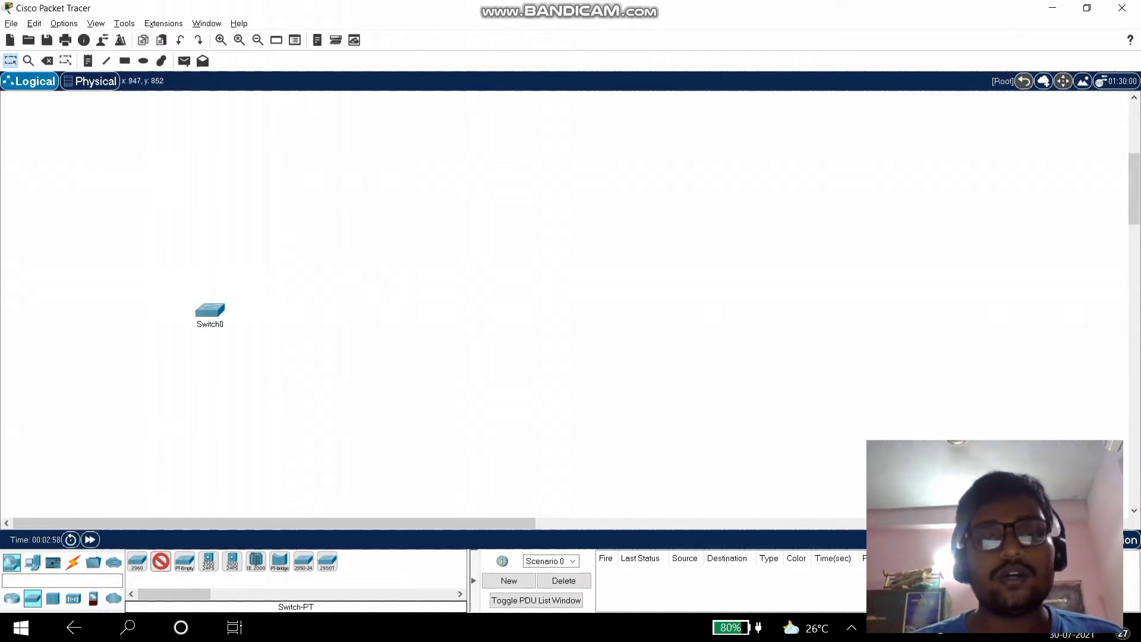
pyautogui.click(568, 306)
pyautogui.click(983, 300)
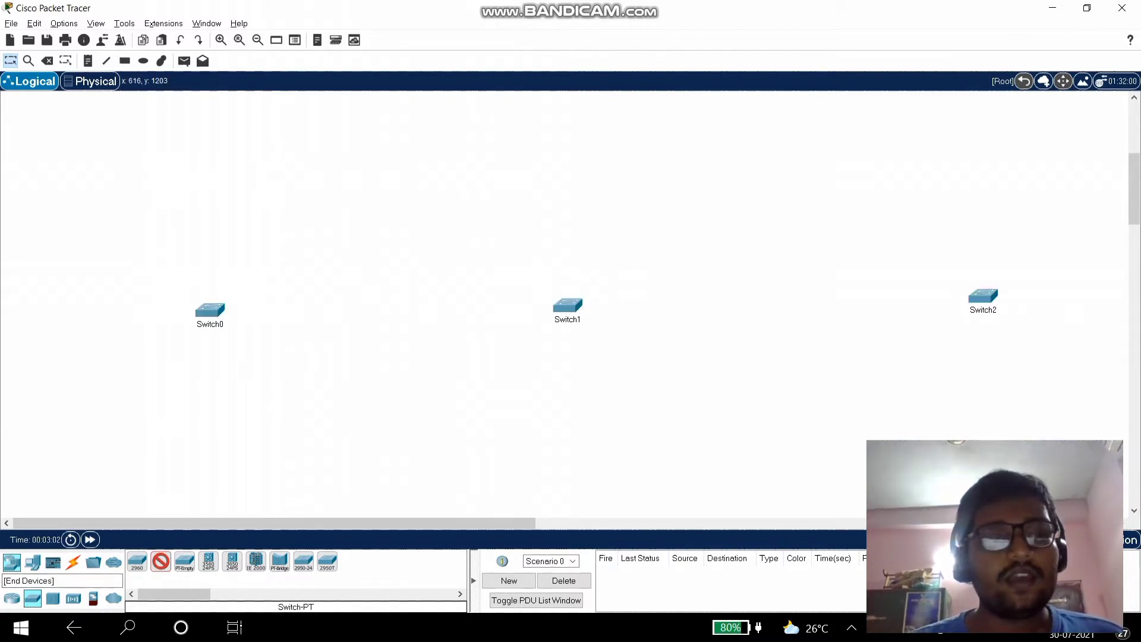
# - Place PC0, PC1 and PC2 below their respective switches
pyautogui.click(33, 561)
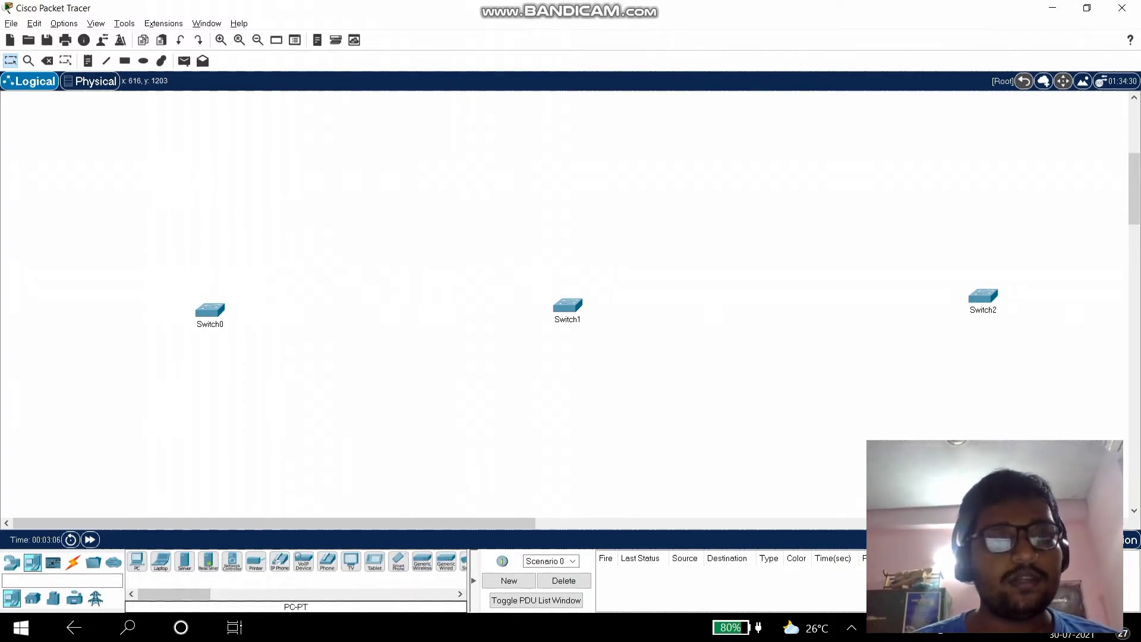
pyautogui.click(128, 380)
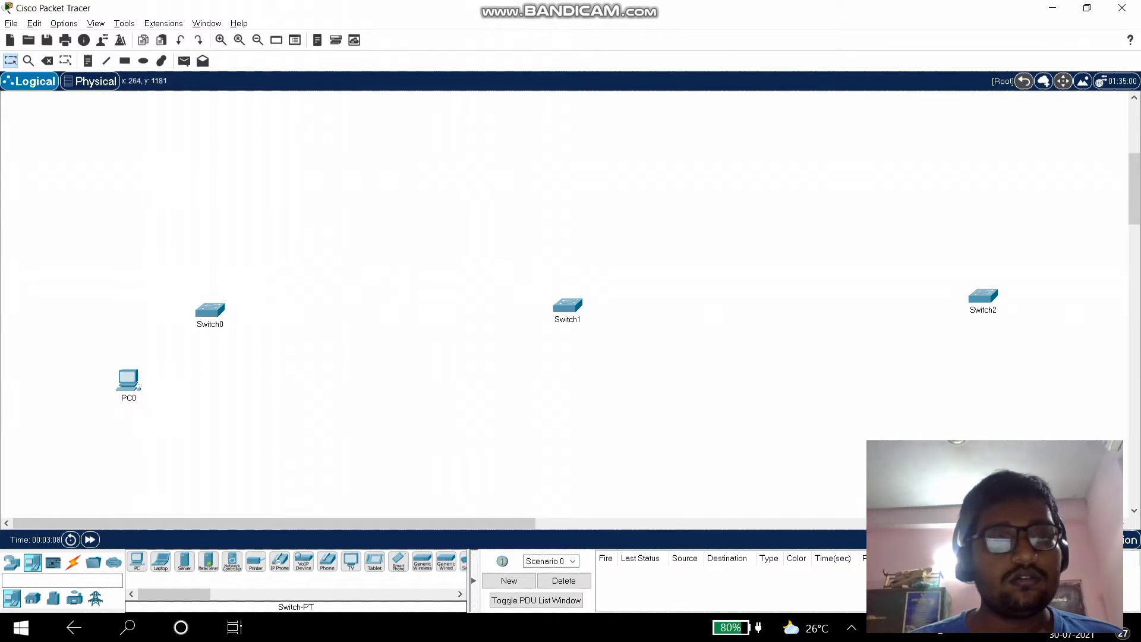
pyautogui.click(136, 561)
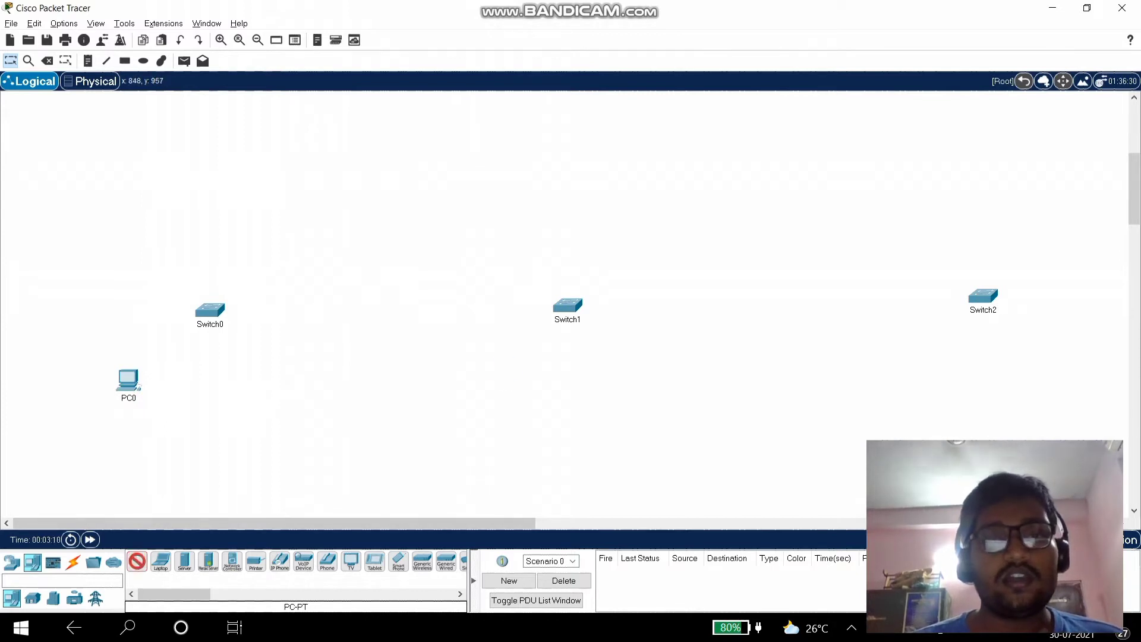
pyautogui.click(504, 370)
pyautogui.click(943, 359)
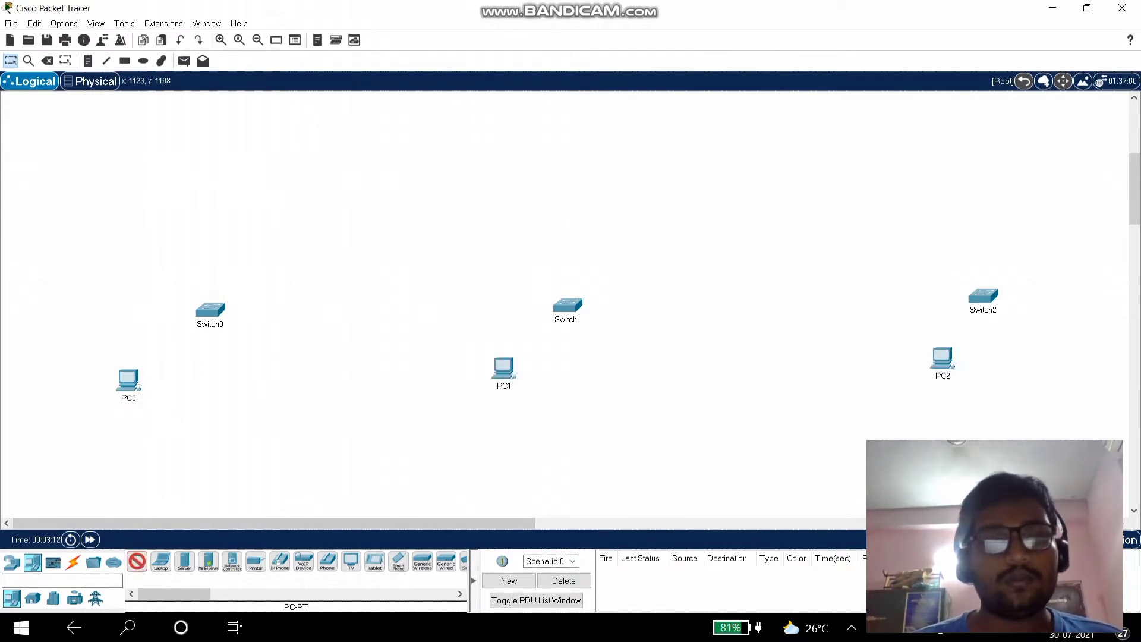
# - Add Laptop0–2 beside the PCs and Server0–2 left of each switch
pyautogui.click(160, 561)
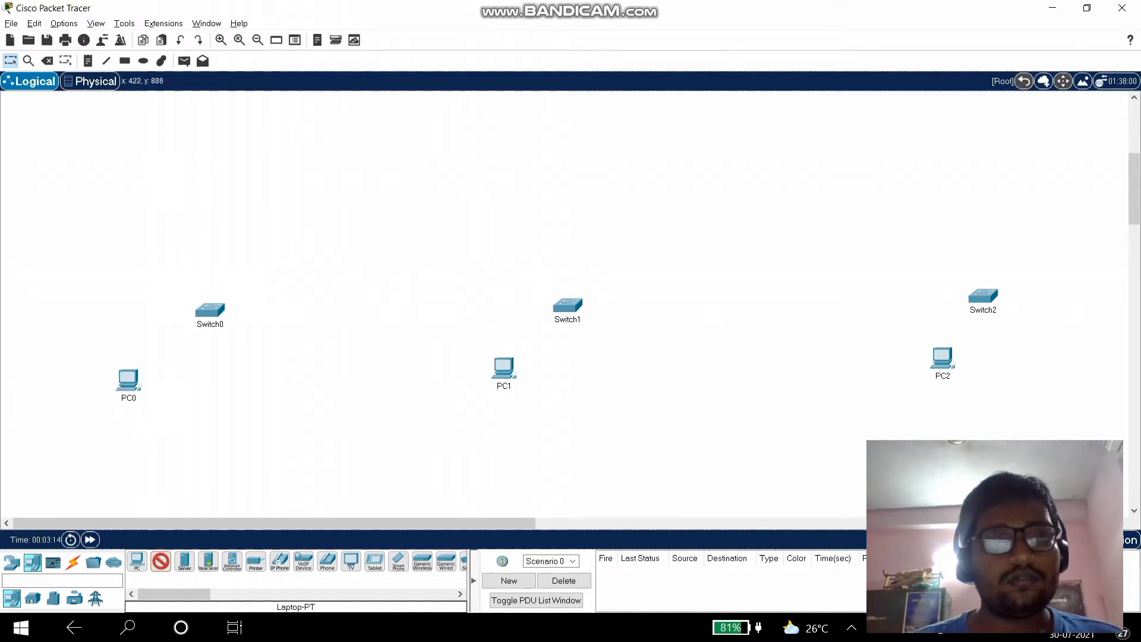
pyautogui.click(215, 375)
pyautogui.click(632, 365)
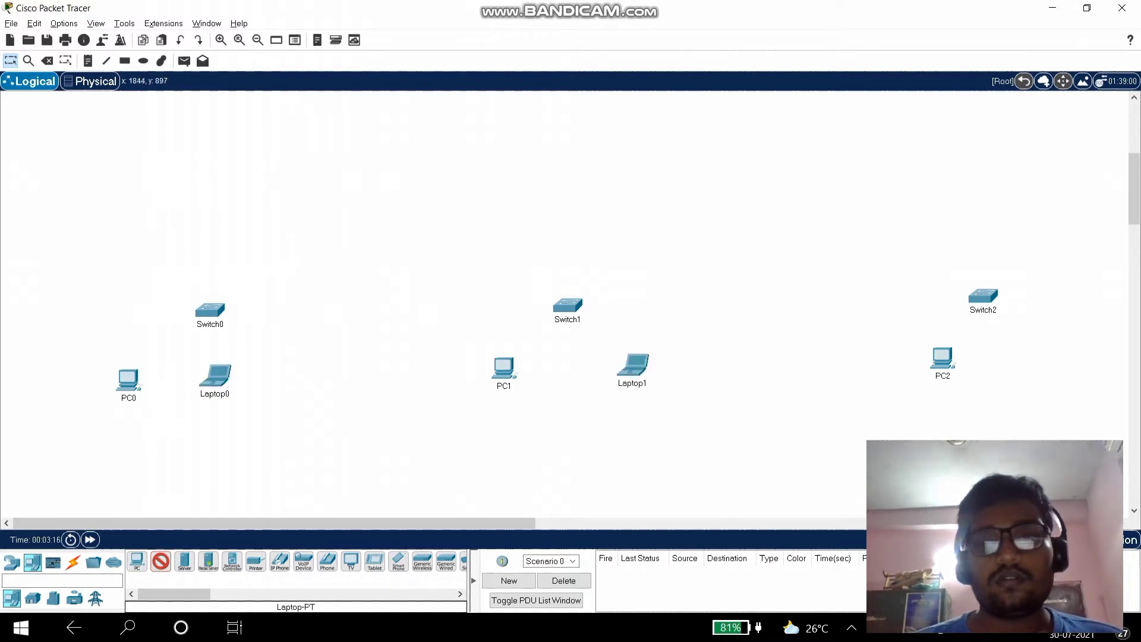
pyautogui.click(1046, 359)
pyautogui.click(184, 561)
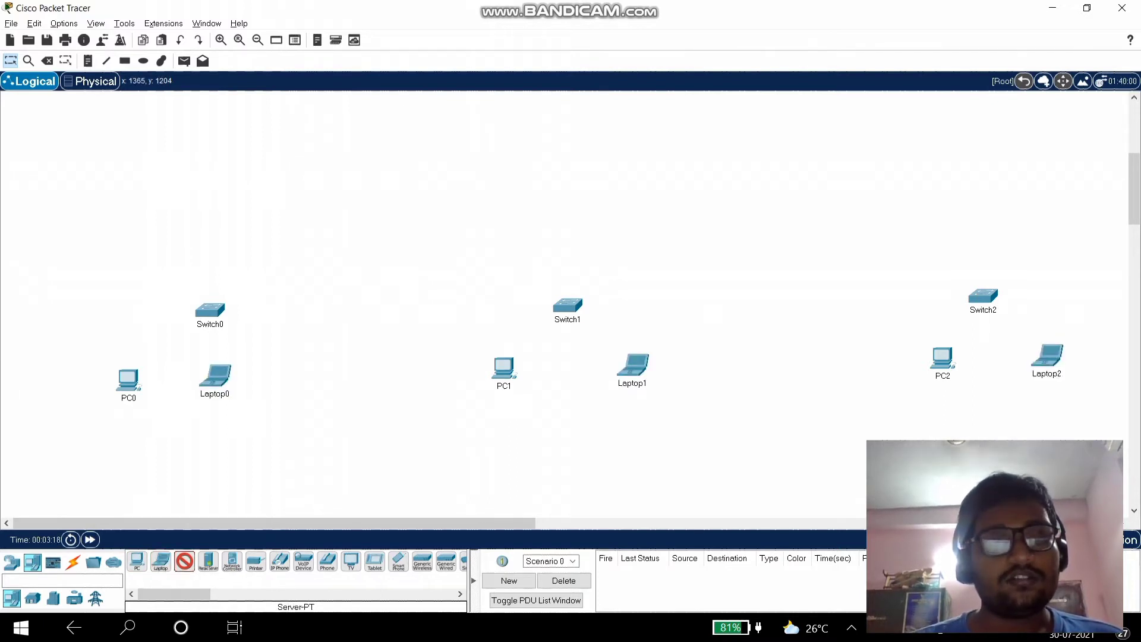
pyautogui.click(124, 316)
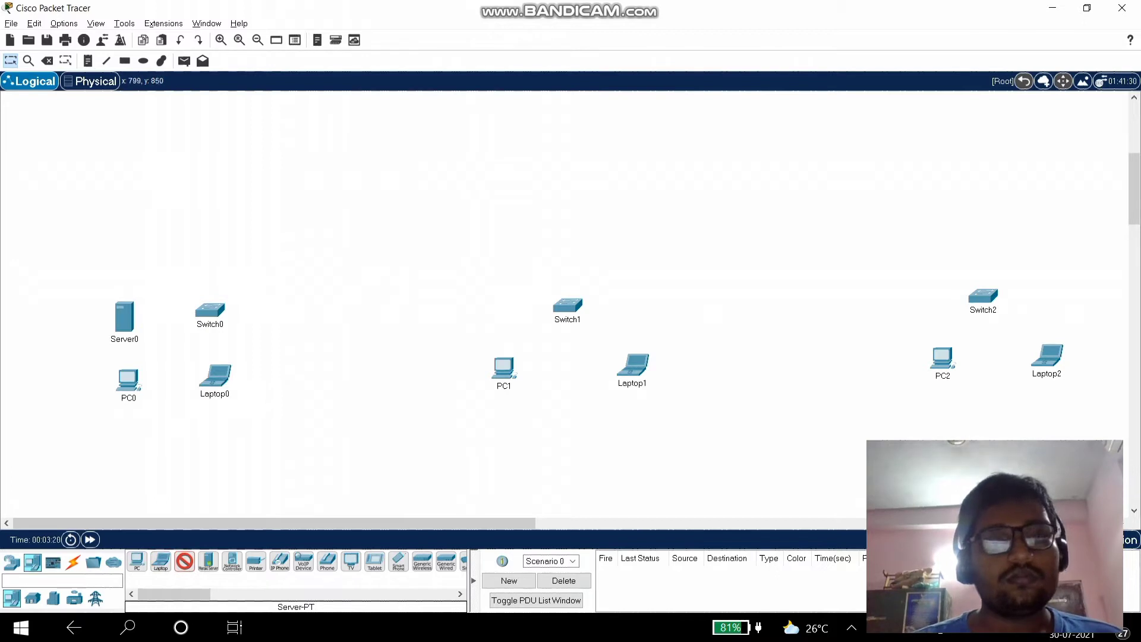
pyautogui.click(475, 304)
pyautogui.click(920, 300)
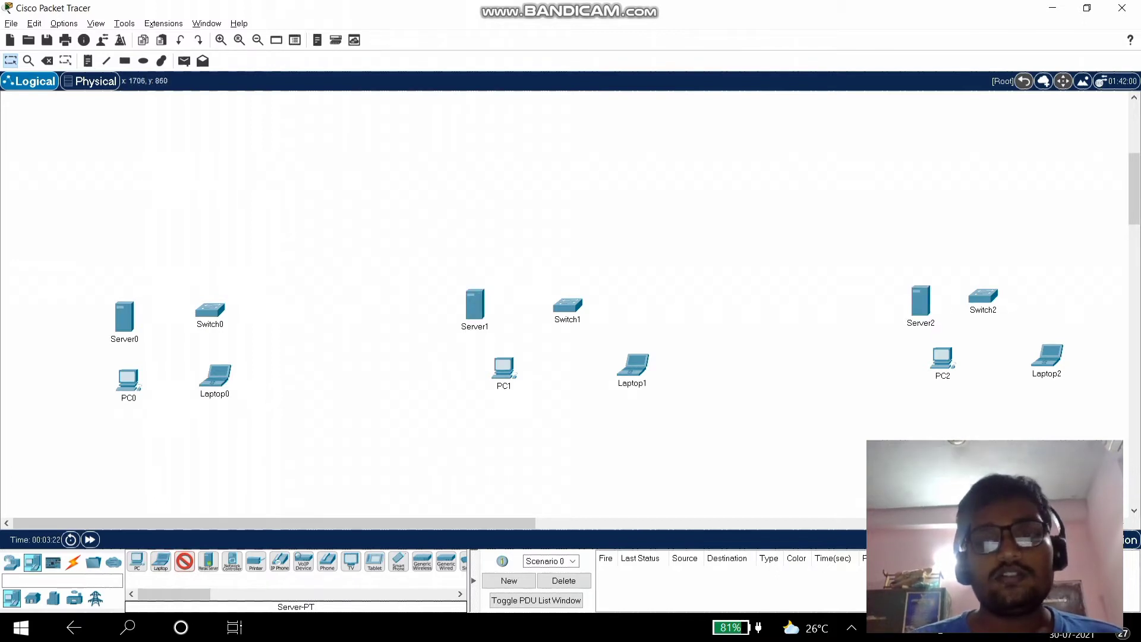
# - Connect Server0 to Switch0's Fa0/1 with a copper straight-through cable
pyautogui.click(73, 561)
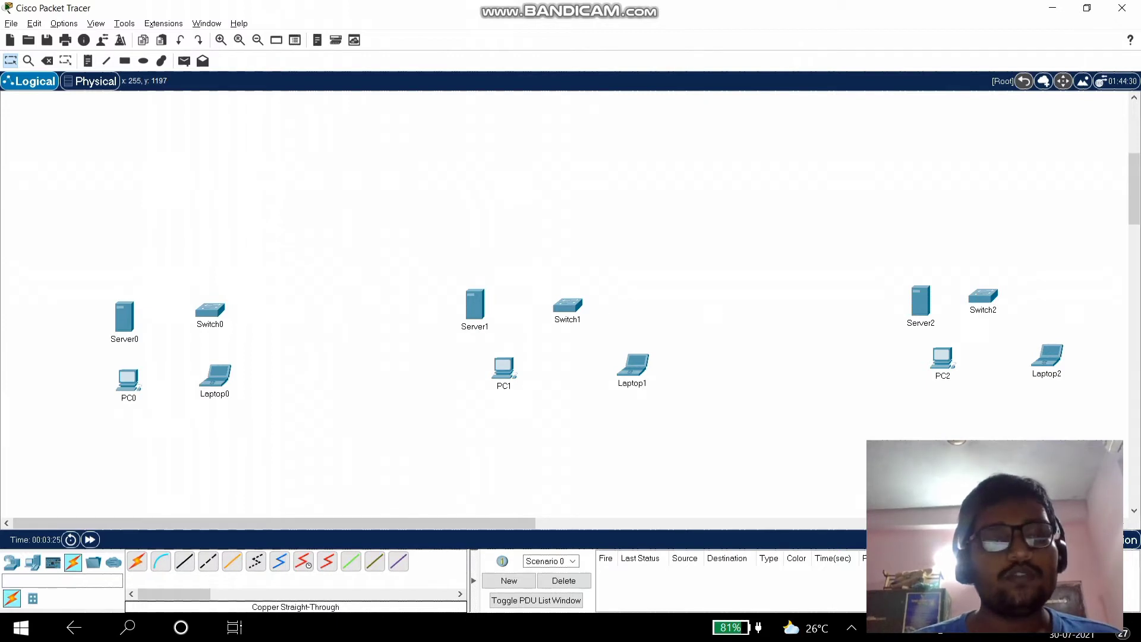
pyautogui.click(184, 560)
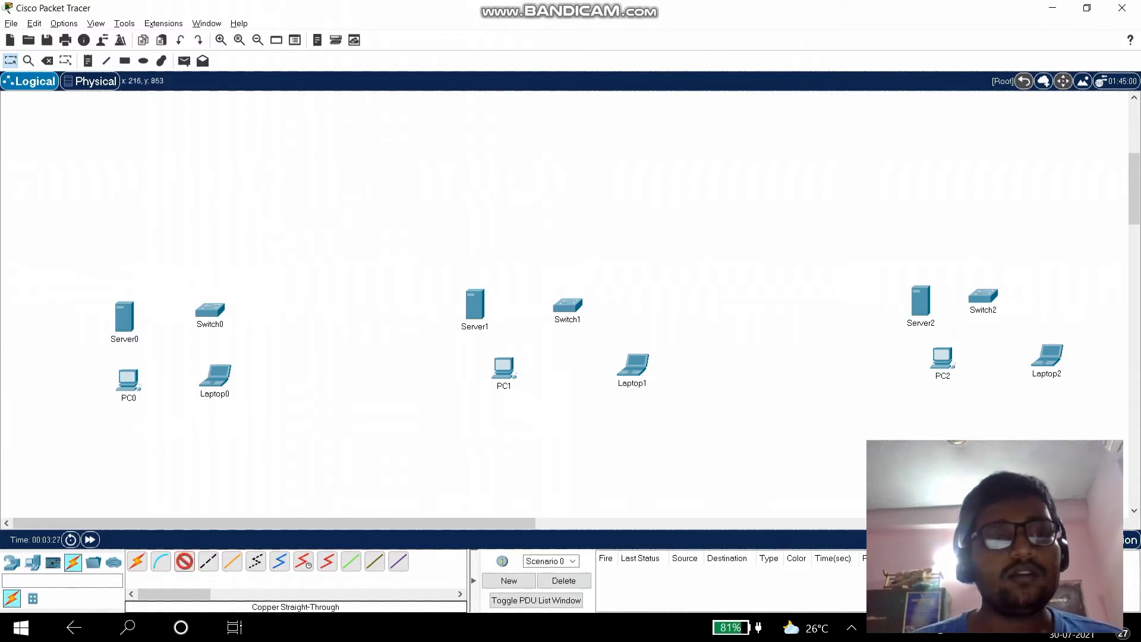
pyautogui.click(125, 315)
pyautogui.click(142, 324)
pyautogui.click(207, 311)
pyautogui.click(220, 321)
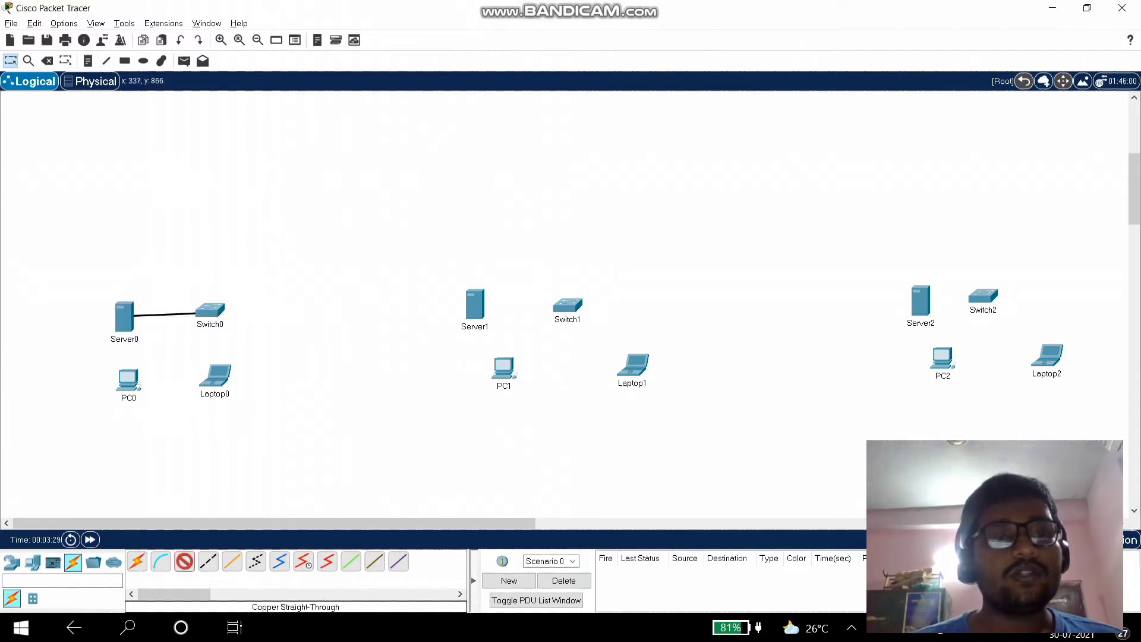
pyautogui.click(219, 315)
pyautogui.click(254, 334)
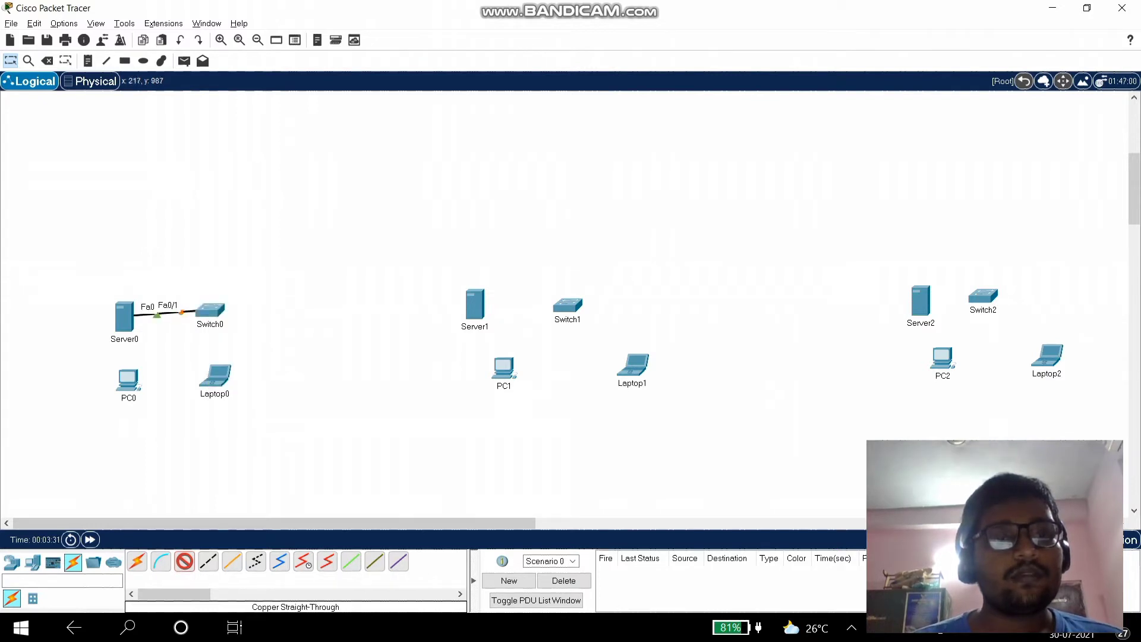
# - Connect PC0 and Laptop0 to Switch0 ports Fa1/1 and Fa2/1
pyautogui.click(127, 378)
pyautogui.click(173, 436)
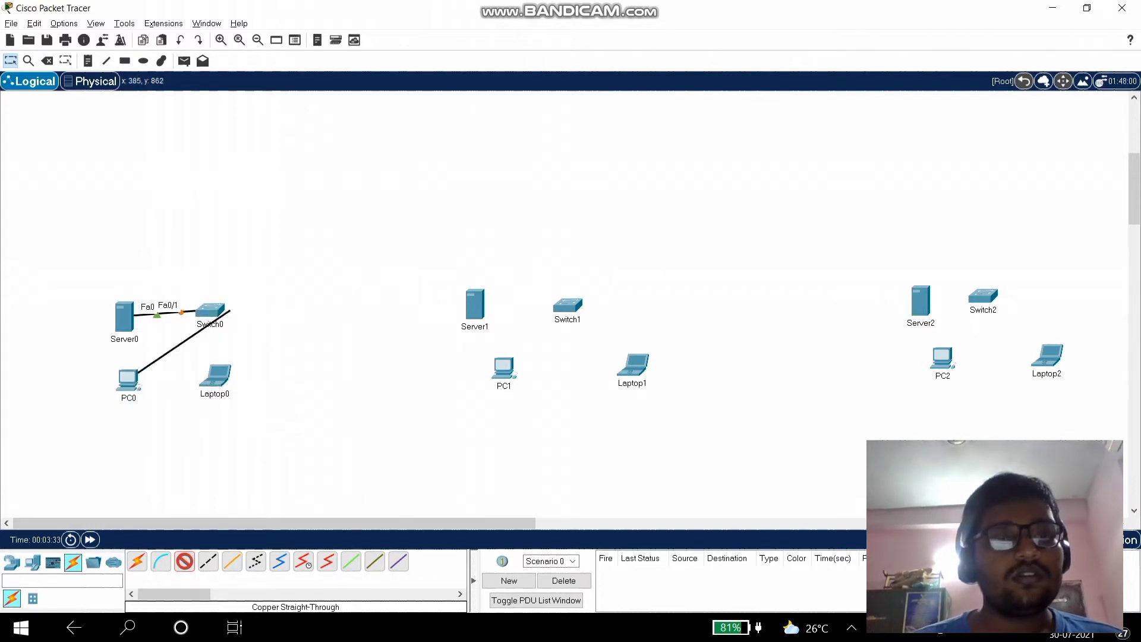
pyautogui.click(211, 309)
pyautogui.click(244, 339)
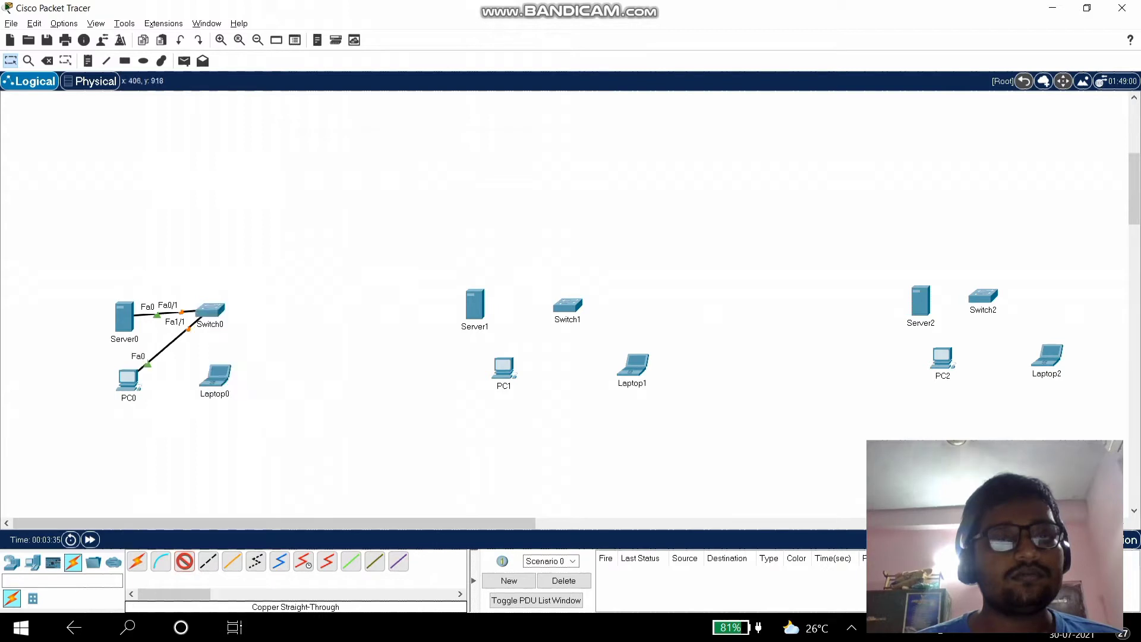
pyautogui.click(220, 381)
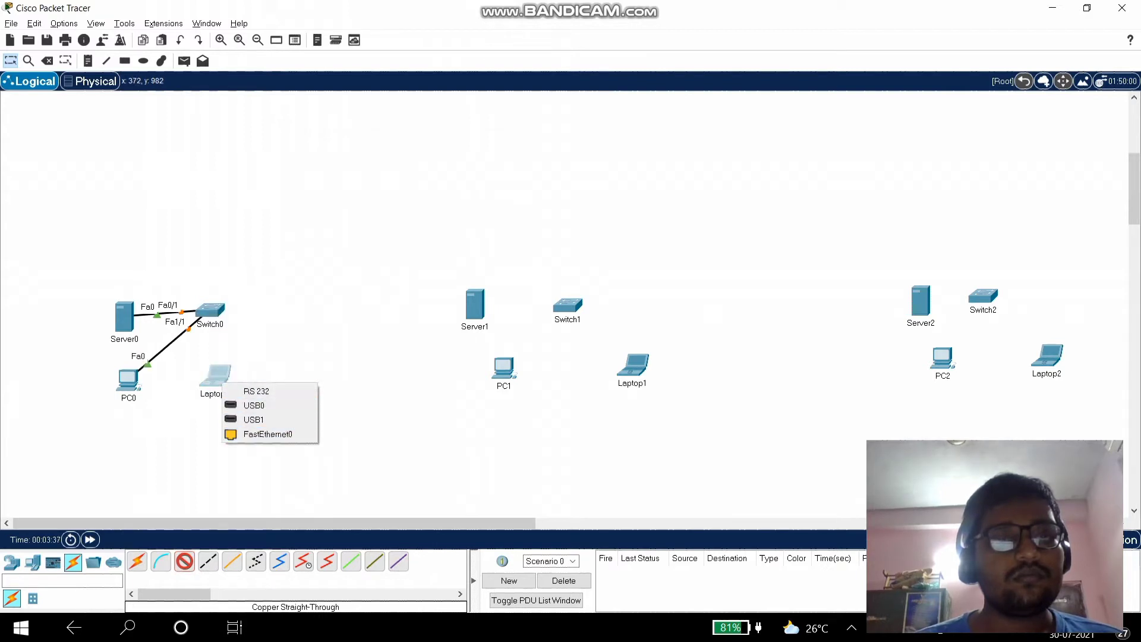
pyautogui.click(267, 434)
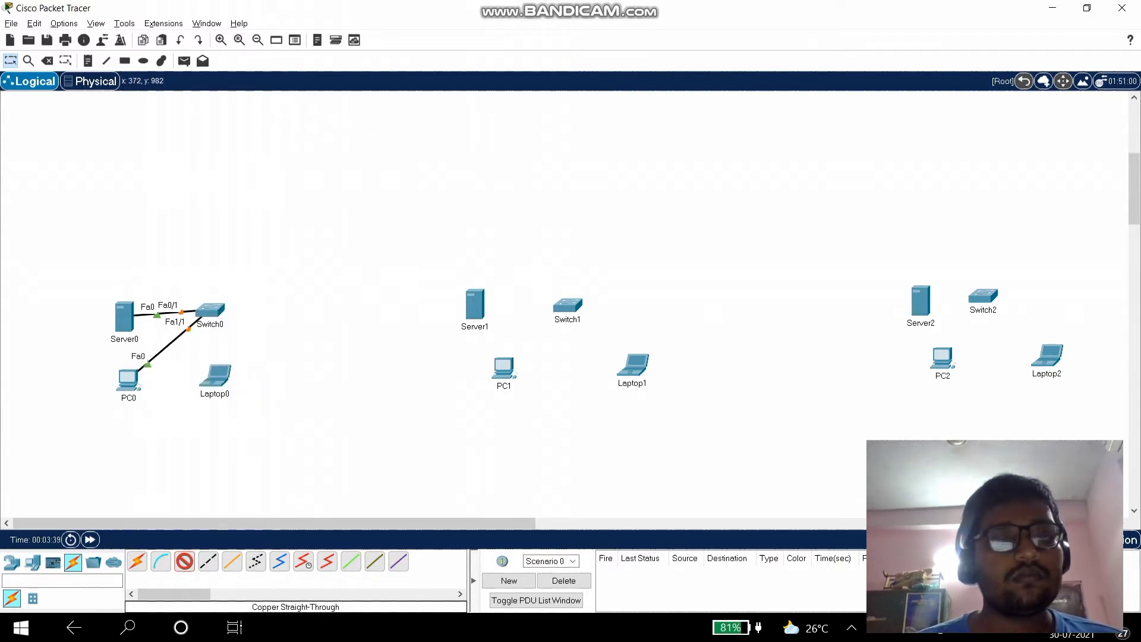
pyautogui.click(210, 309)
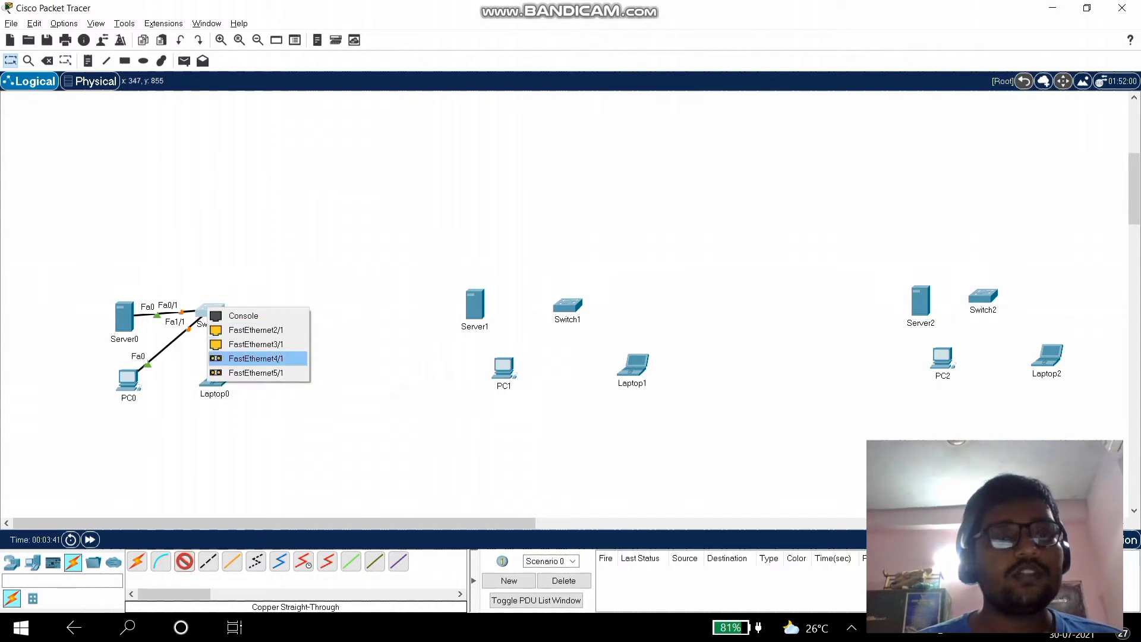
pyautogui.click(255, 330)
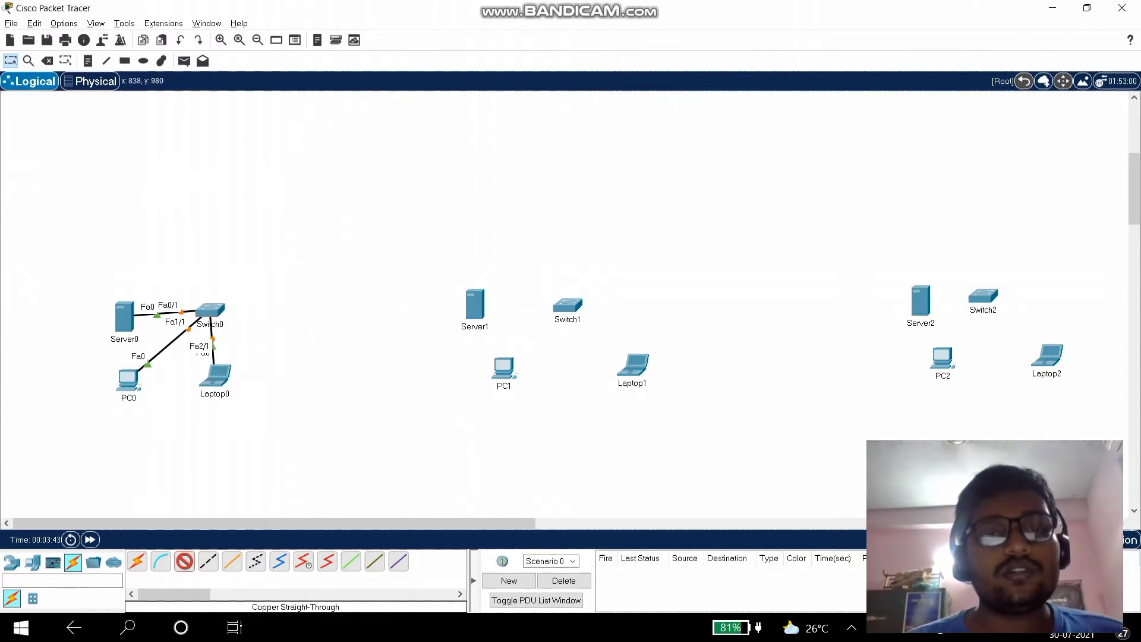
# - Cable Server1, PC1 and Laptop1 to Switch1 ports Fa0/1, Fa1/1 and Fa2/1
pyautogui.click(474, 315)
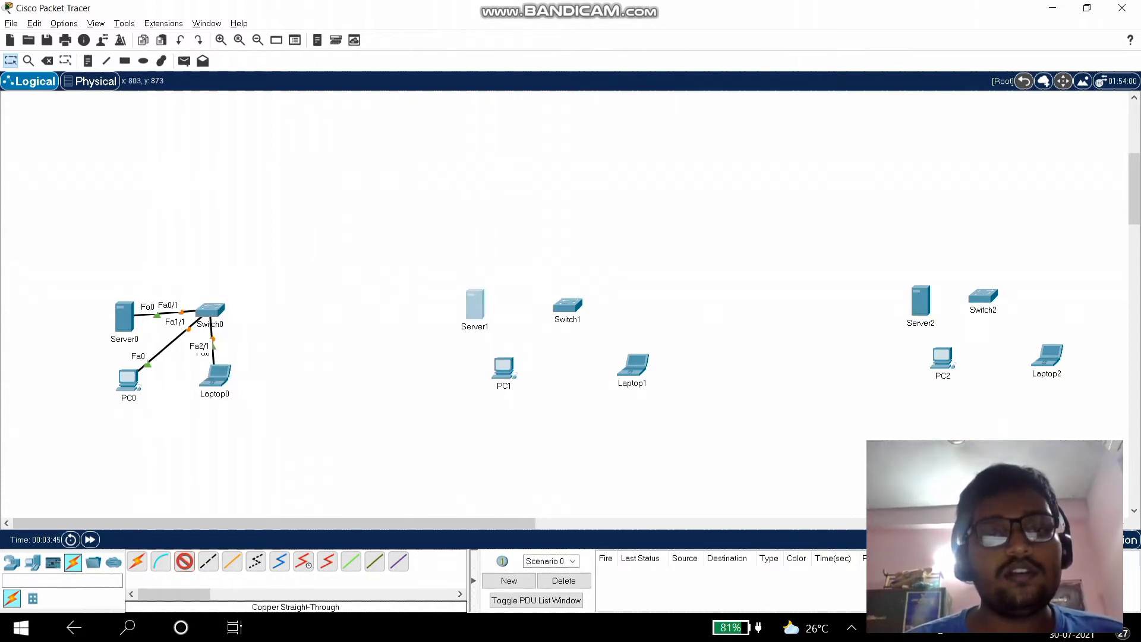
pyautogui.click(499, 326)
pyautogui.click(570, 305)
pyautogui.click(612, 326)
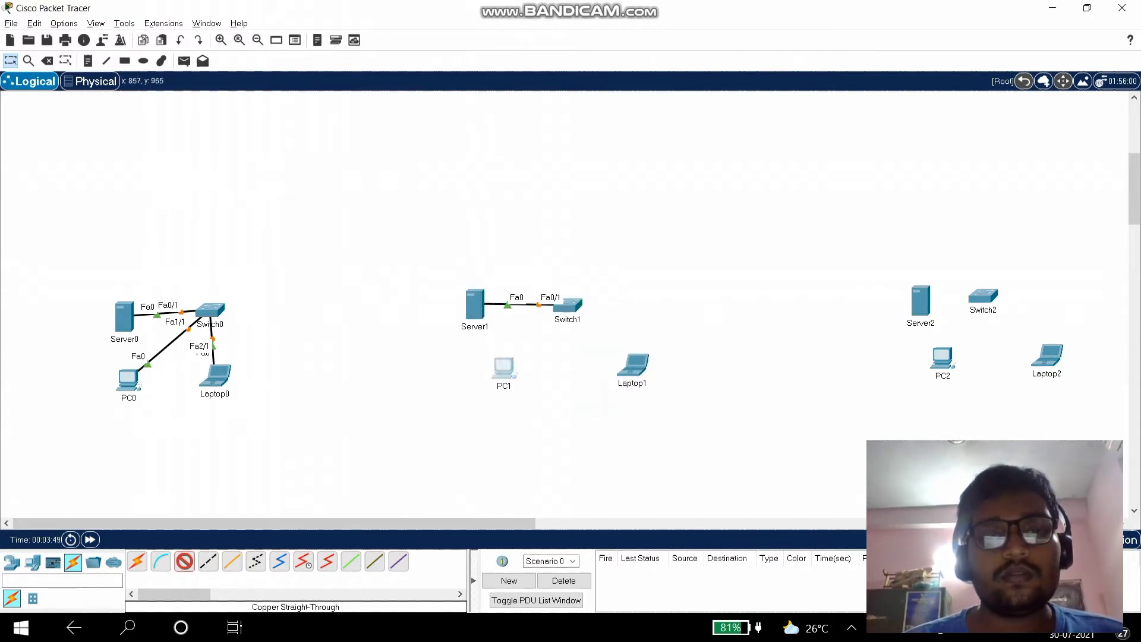
pyautogui.click(510, 371)
pyautogui.click(554, 423)
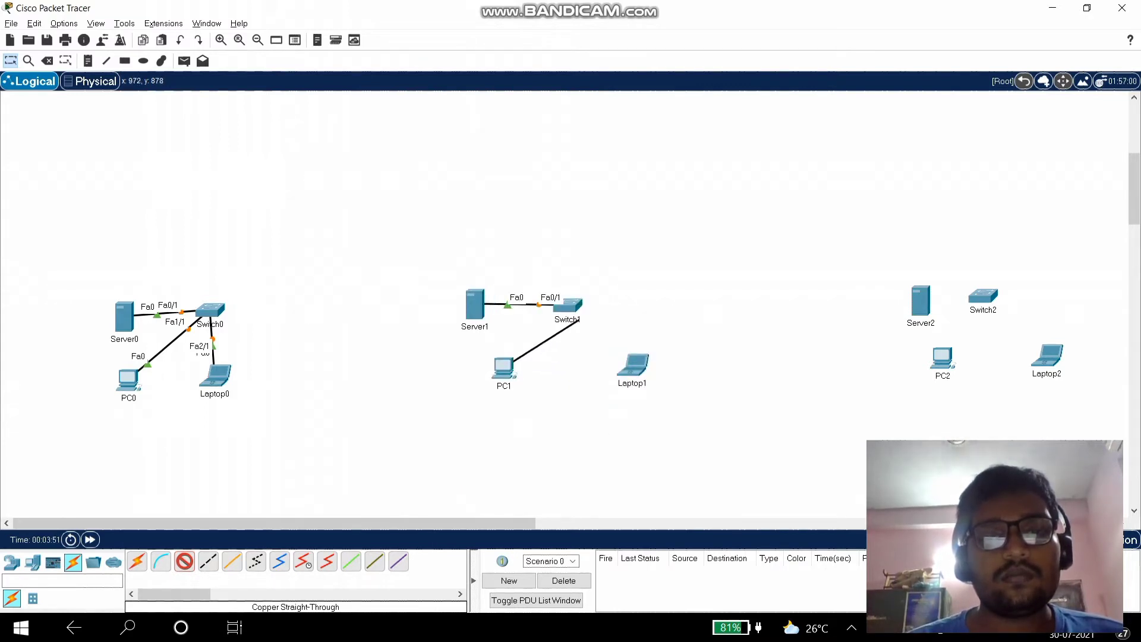
pyautogui.click(568, 307)
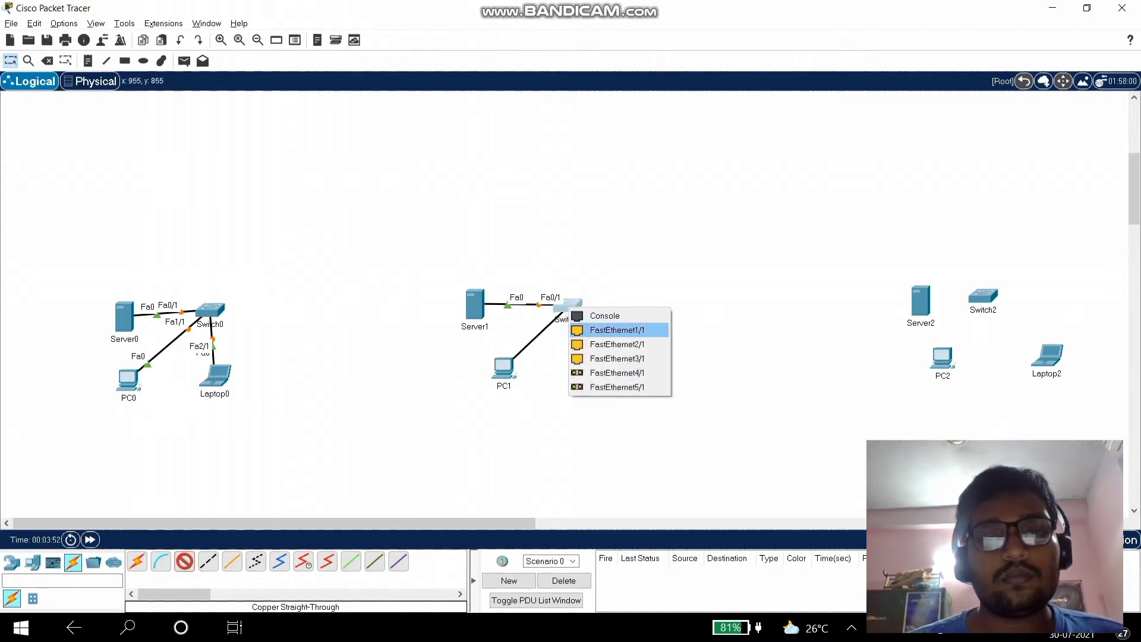
pyautogui.click(617, 330)
pyautogui.click(634, 363)
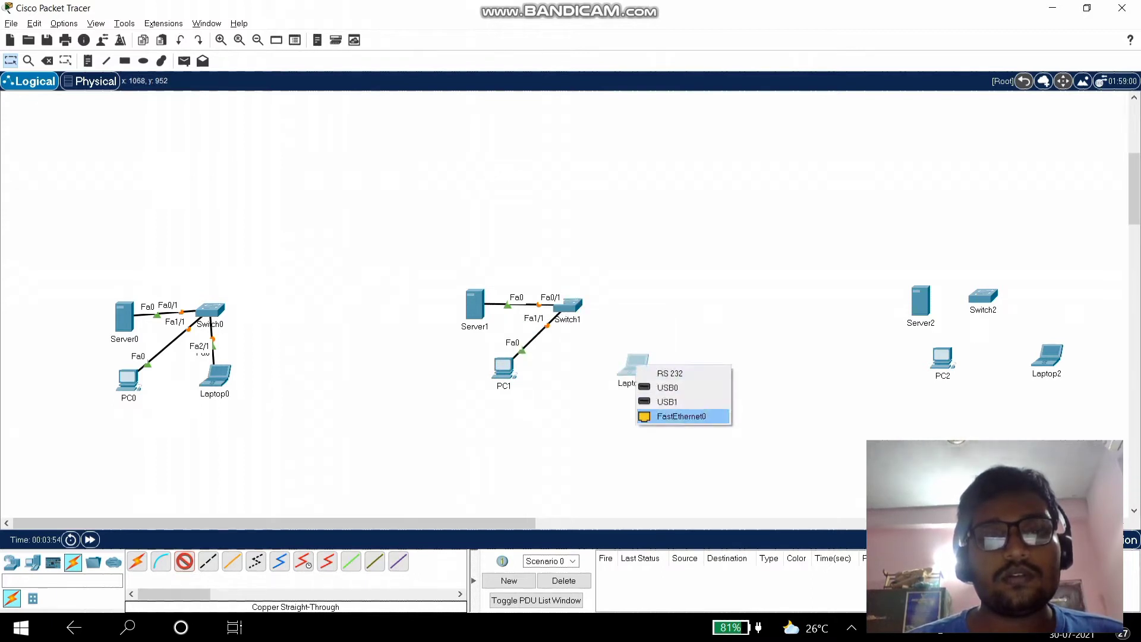
pyautogui.click(681, 416)
pyautogui.click(569, 308)
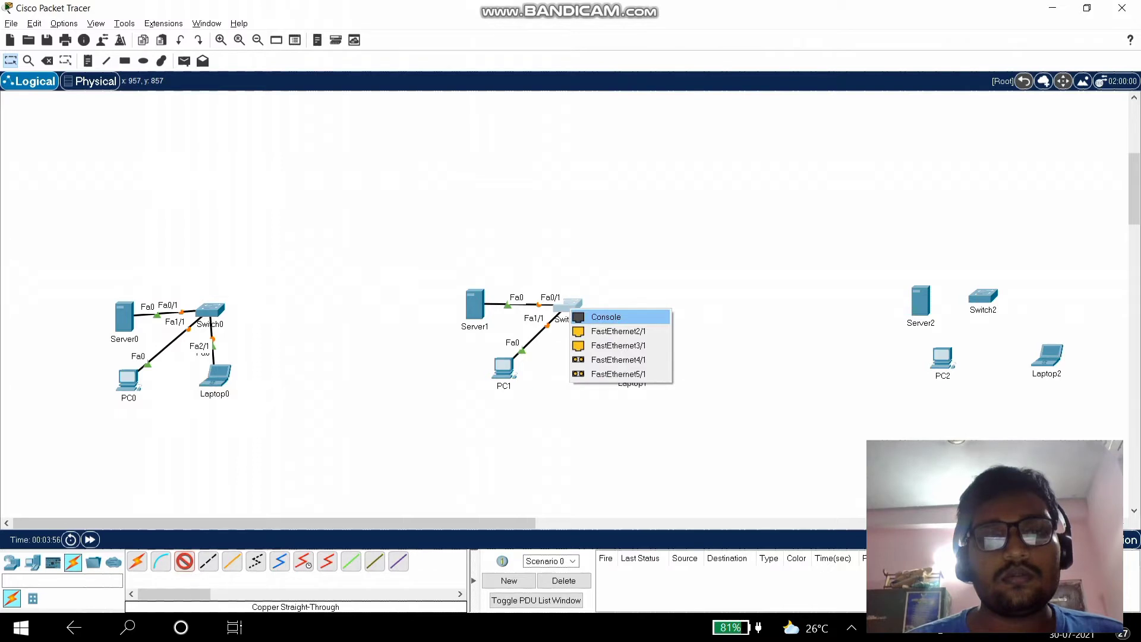
pyautogui.click(618, 330)
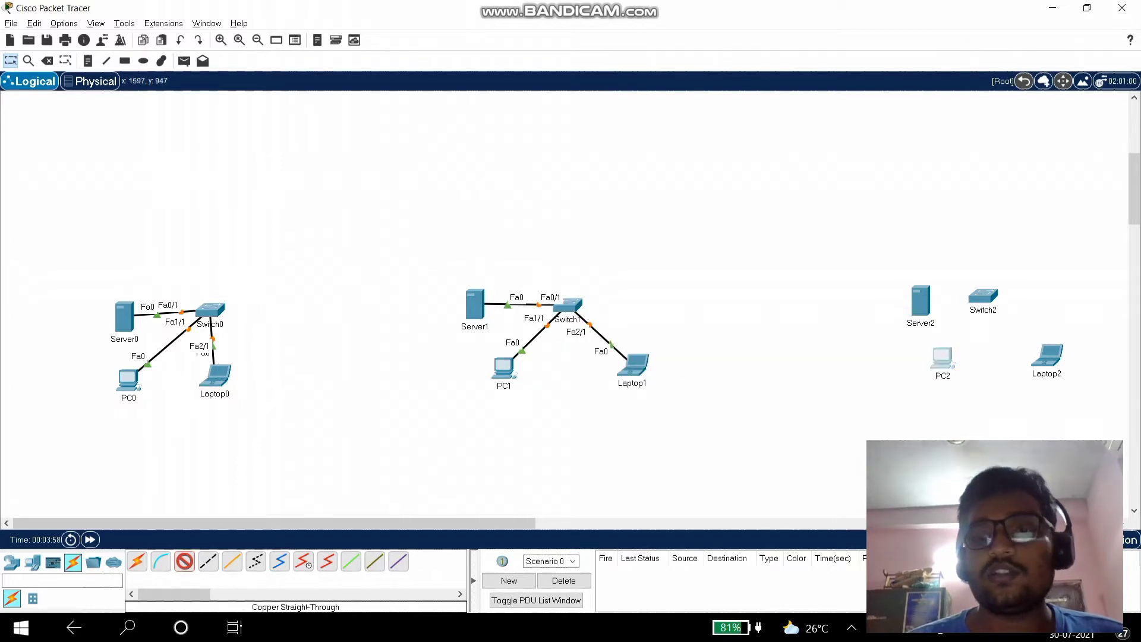
pyautogui.click(947, 360)
# - Connect PC2's FastEthernet0 to Switch2's Fa0/1
pyautogui.click(995, 413)
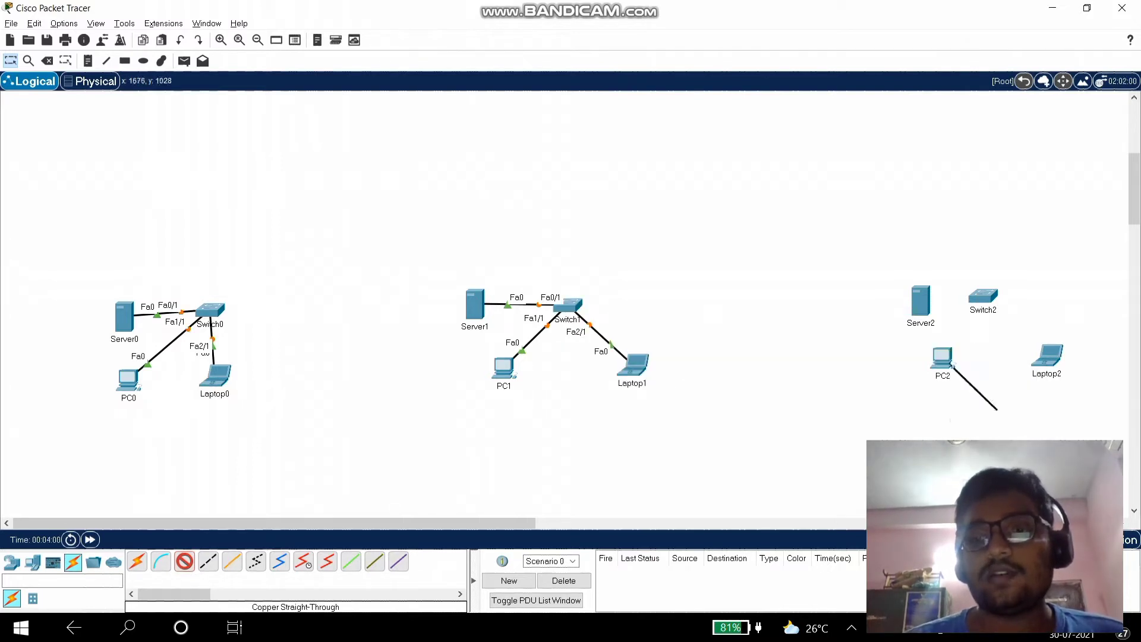
pyautogui.click(922, 315)
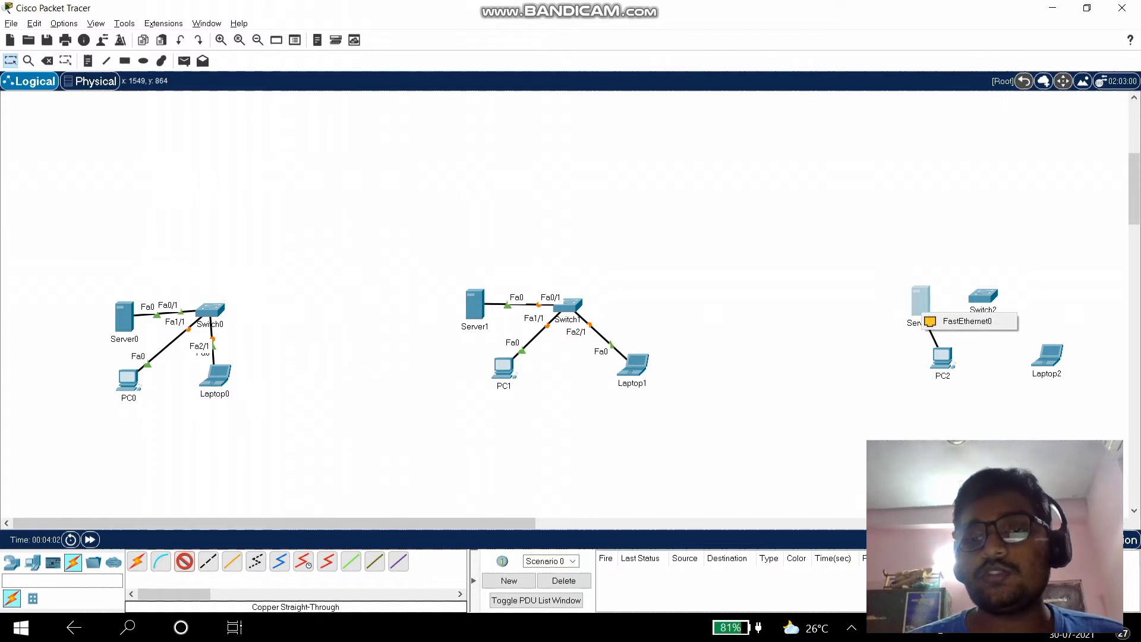
pyautogui.click(964, 348)
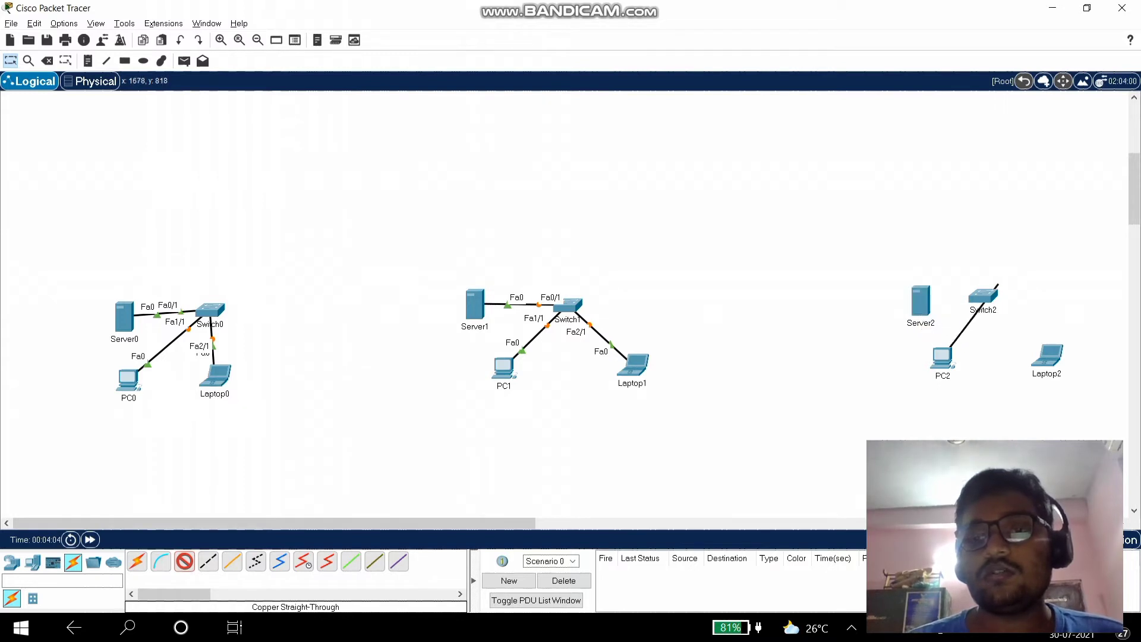
pyautogui.click(985, 295)
pyautogui.click(1021, 318)
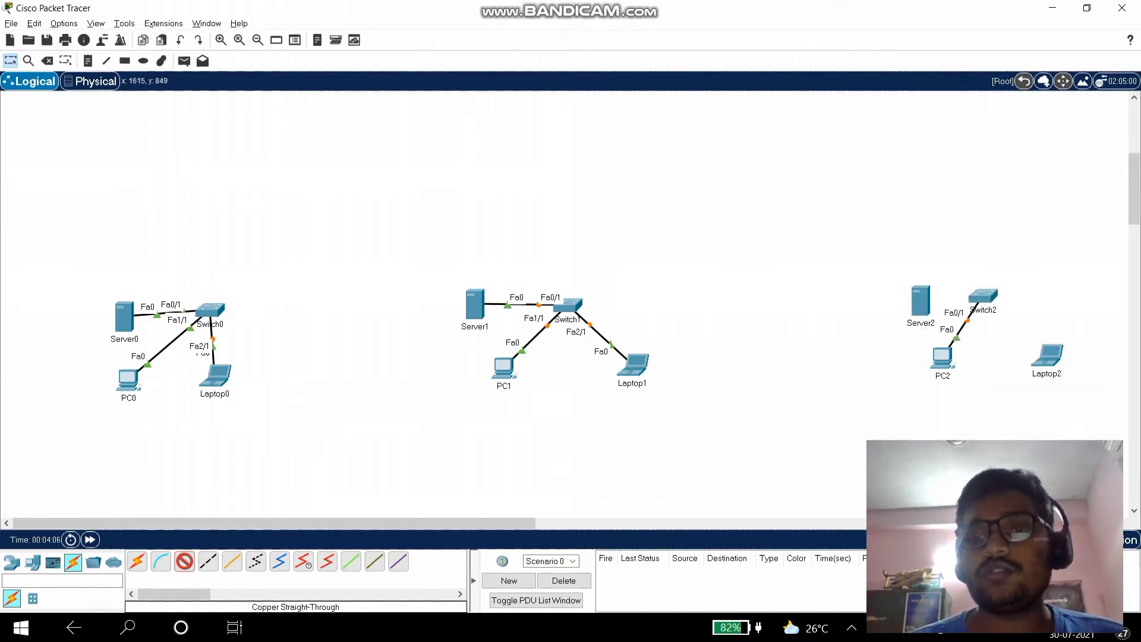
# - Connect Server2's FastEthernet0 to Switch2's Fa1/1
pyautogui.click(923, 307)
pyautogui.click(962, 315)
pyautogui.click(982, 304)
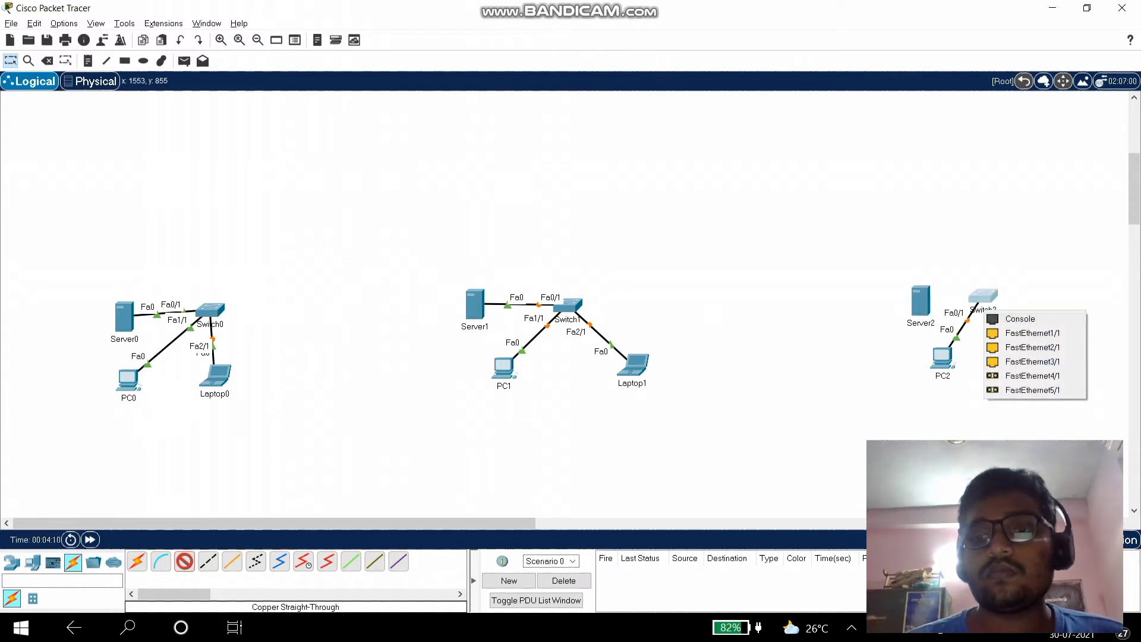
pyautogui.click(915, 307)
pyautogui.click(911, 307)
pyautogui.click(925, 301)
pyautogui.click(927, 302)
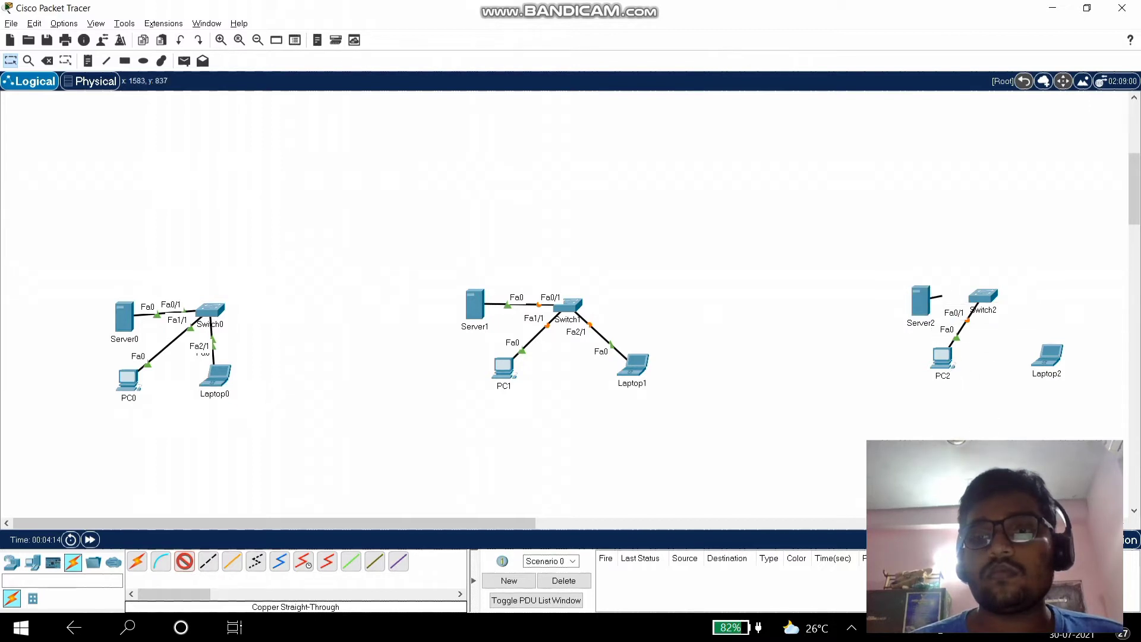
pyautogui.click(980, 297)
pyautogui.click(1004, 320)
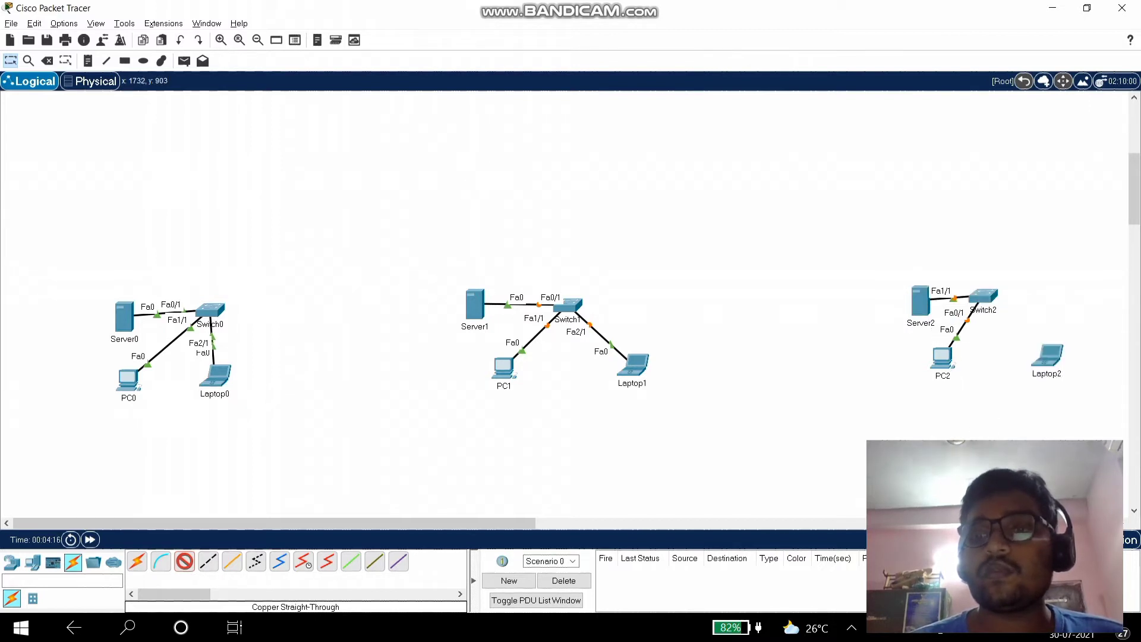
# - Connect Laptop2's FastEthernet0 to Switch2's Fa2/1
pyautogui.click(1046, 356)
pyautogui.click(1088, 408)
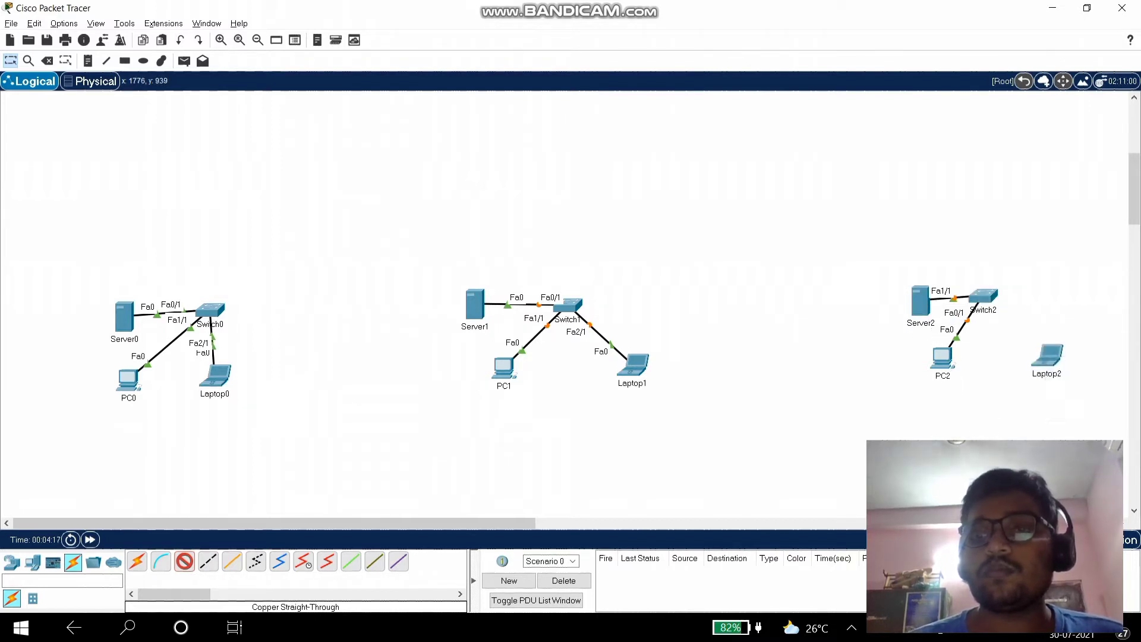
pyautogui.click(985, 297)
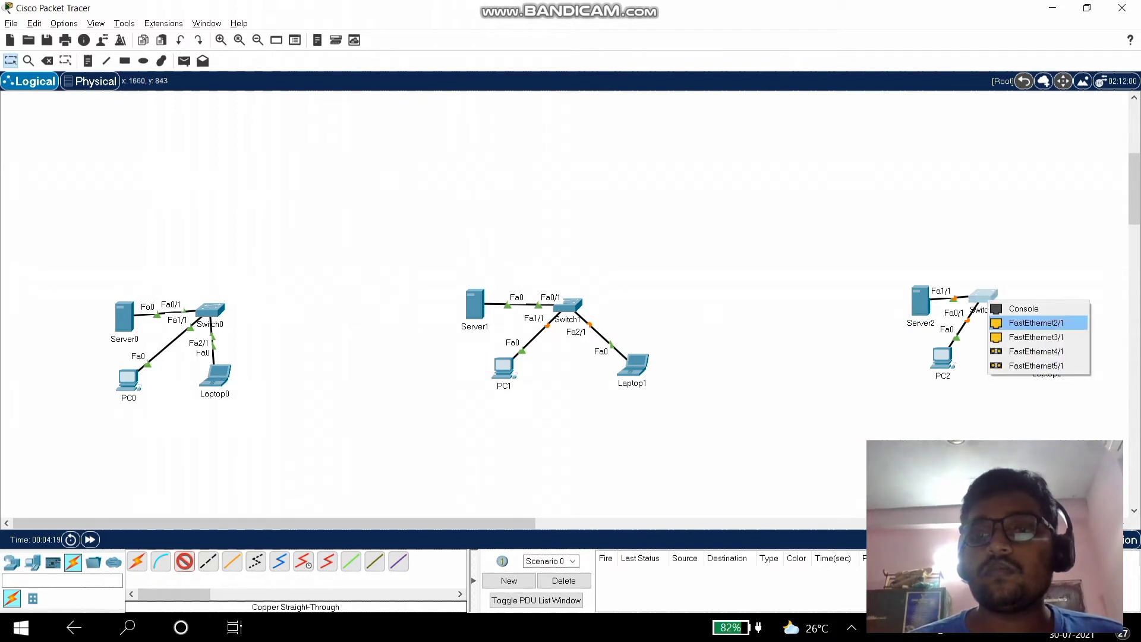
pyautogui.click(1036, 322)
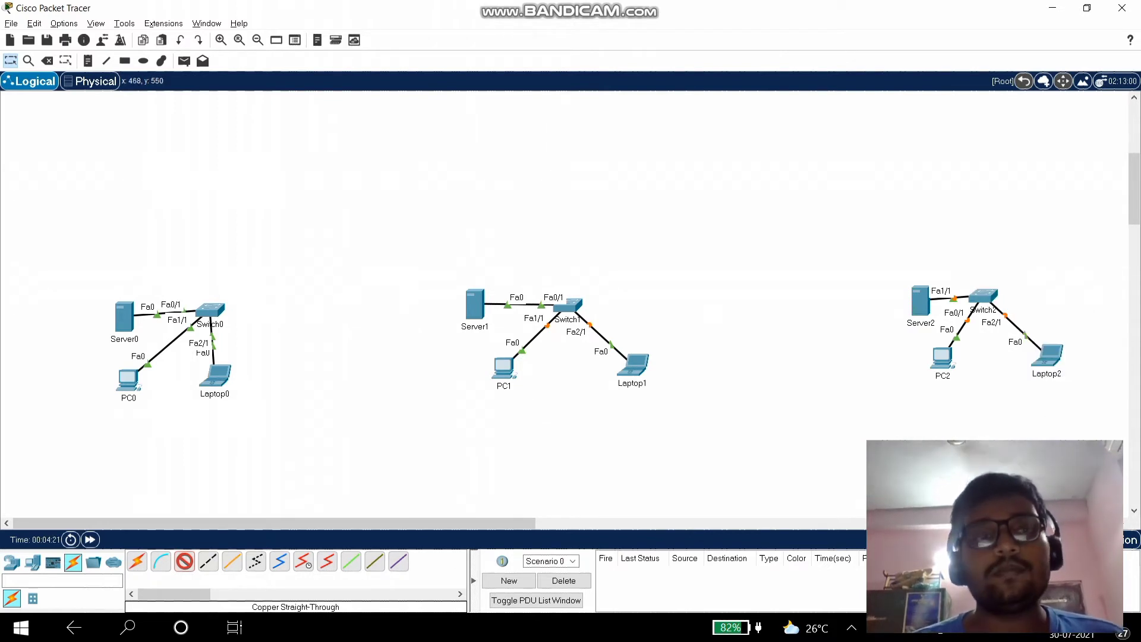
pyautogui.click(143, 60)
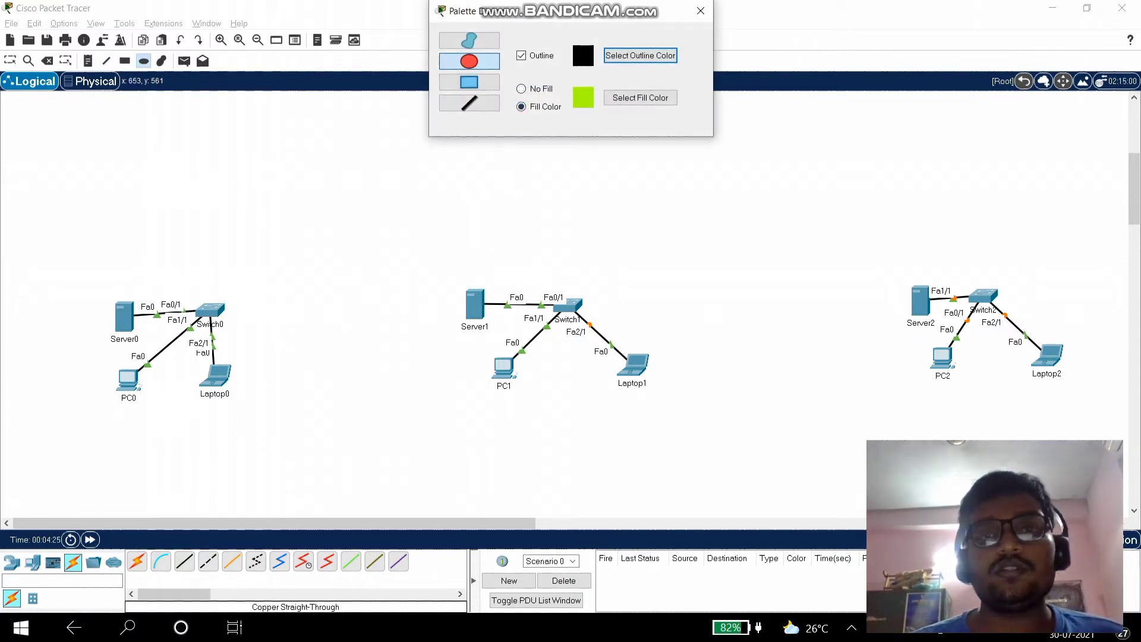
# - Draw a trial ellipse around the left LAN and set the shape fill colour to yellow
pyautogui.click(700, 11)
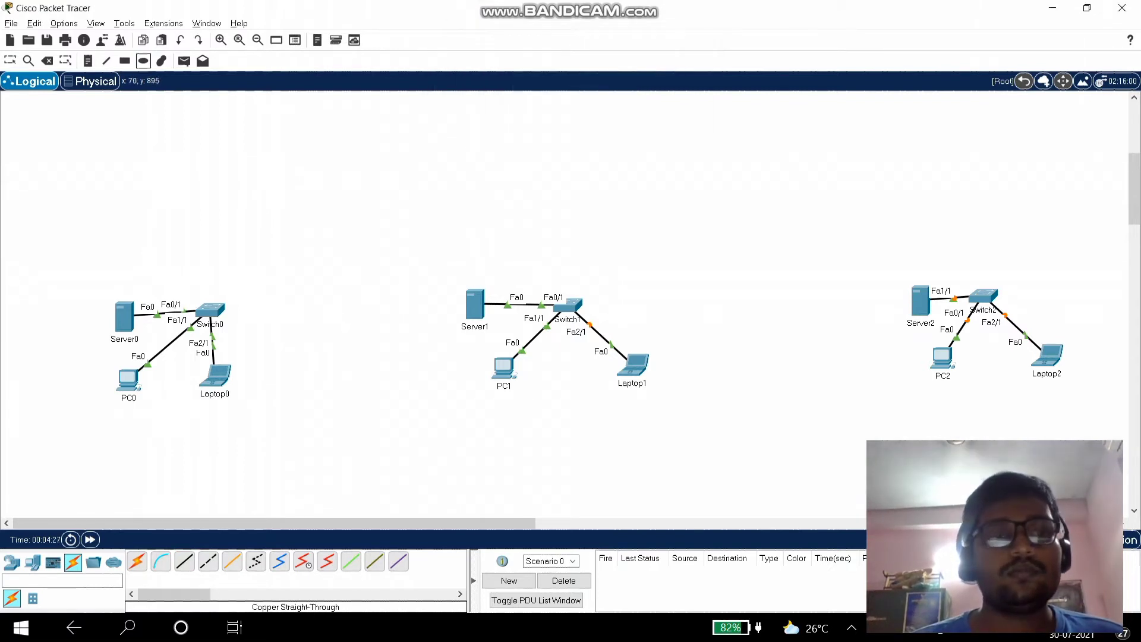
pyautogui.moveTo(72, 270); pyautogui.dragTo(277, 408)
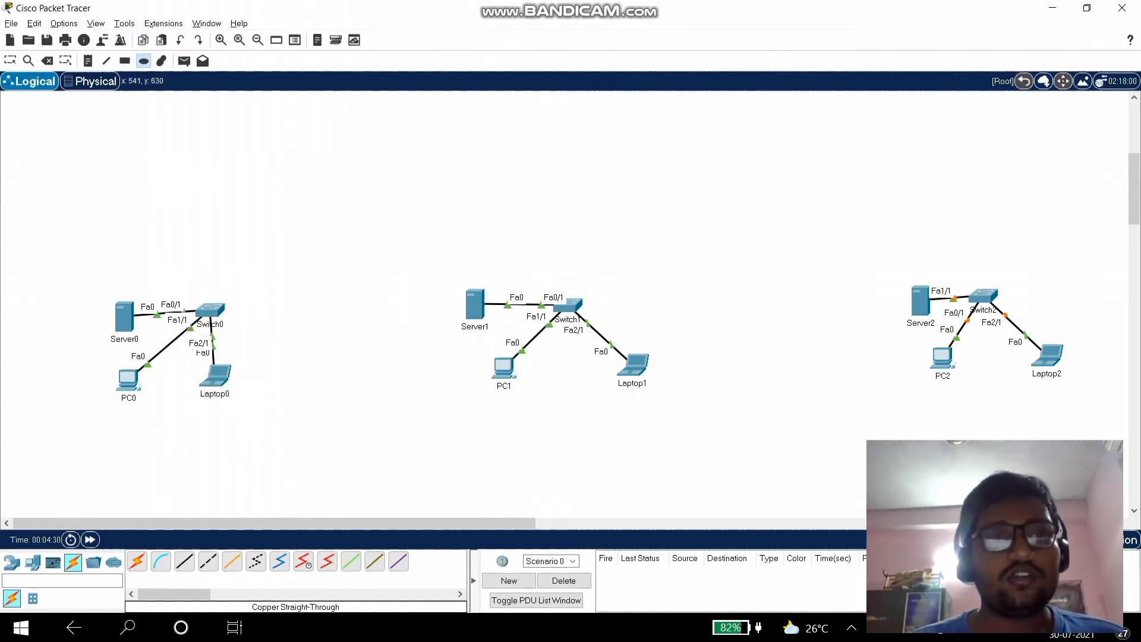
pyautogui.click(143, 60)
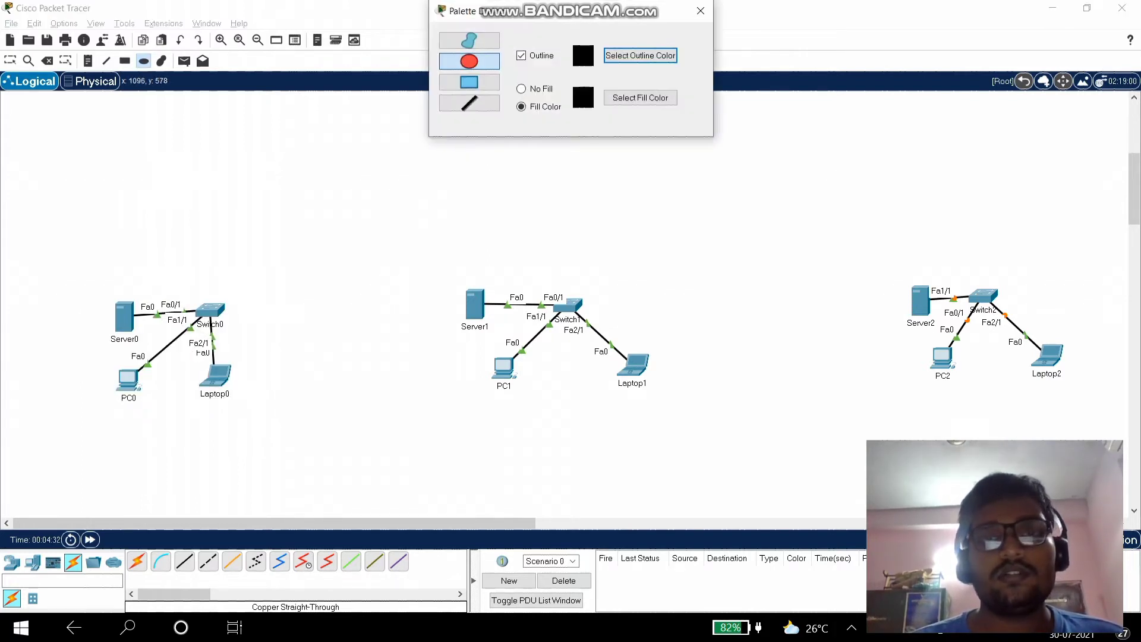
pyautogui.click(640, 97)
pyautogui.click(546, 250)
pyautogui.click(634, 417)
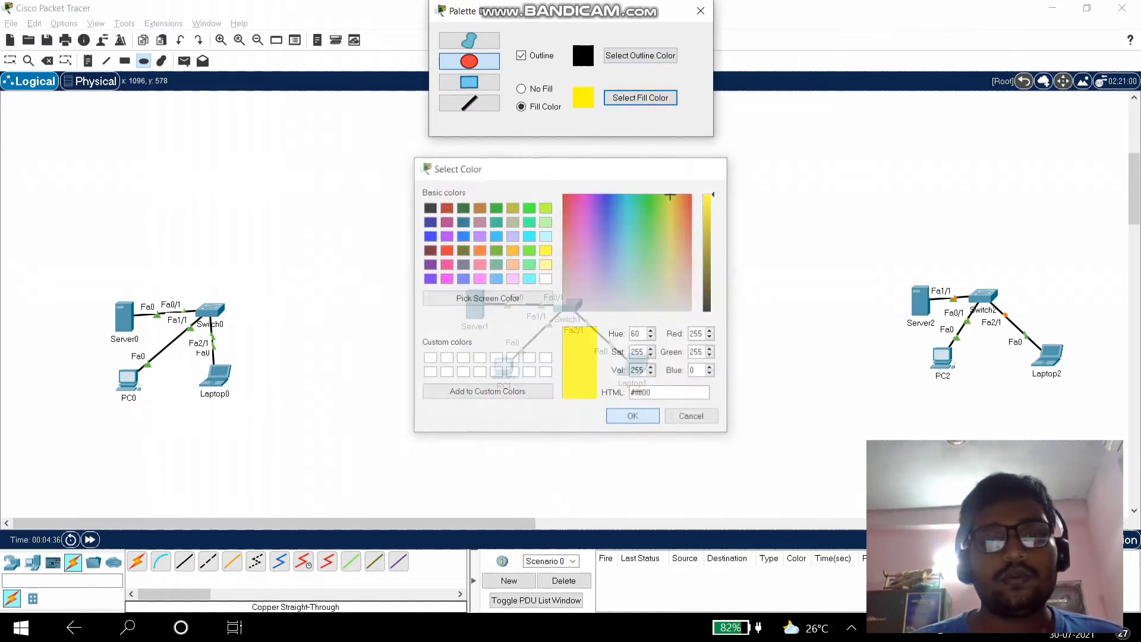
# - Draw yellow ellipses around the left, middle and right LANs
pyautogui.moveTo(91, 283); pyautogui.dragTo(273, 433)
pyautogui.moveTo(440, 267); pyautogui.dragTo(682, 425)
pyautogui.moveTo(868, 271); pyautogui.dragTo(1116, 410)
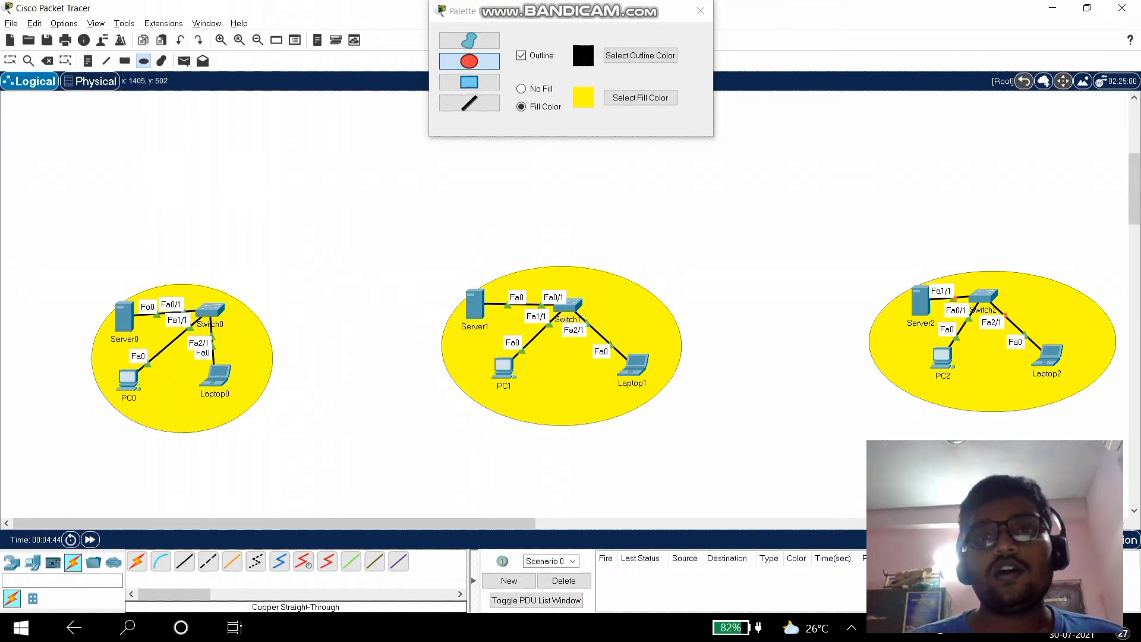
pyautogui.click(700, 10)
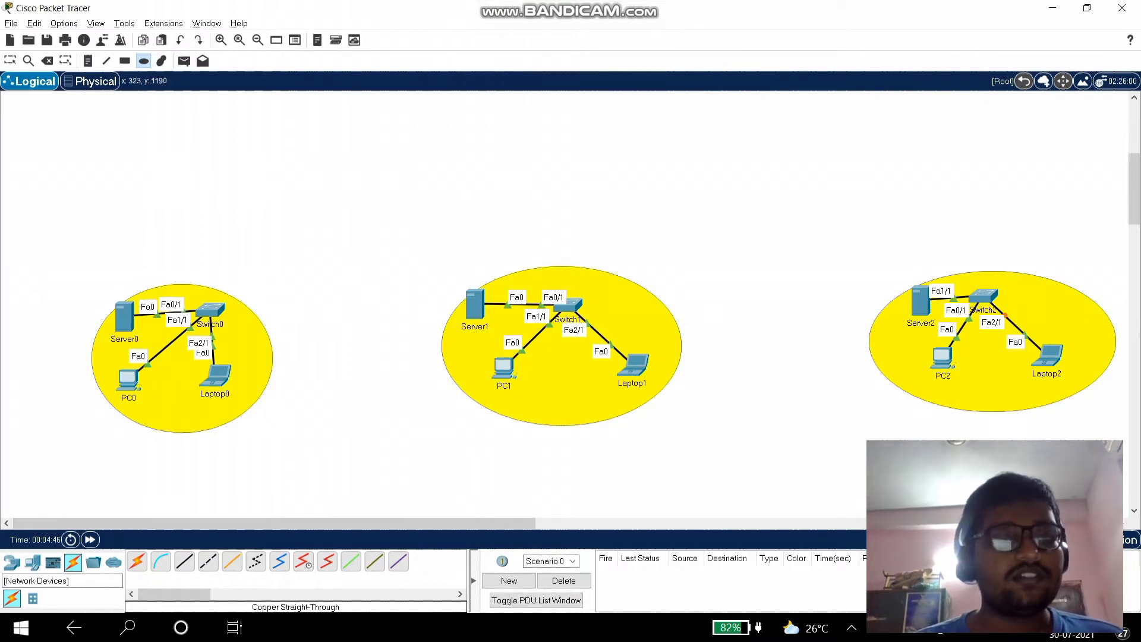
# - Place a generic PT router, Router0, at the top centre of the workspace
pyautogui.click(12, 562)
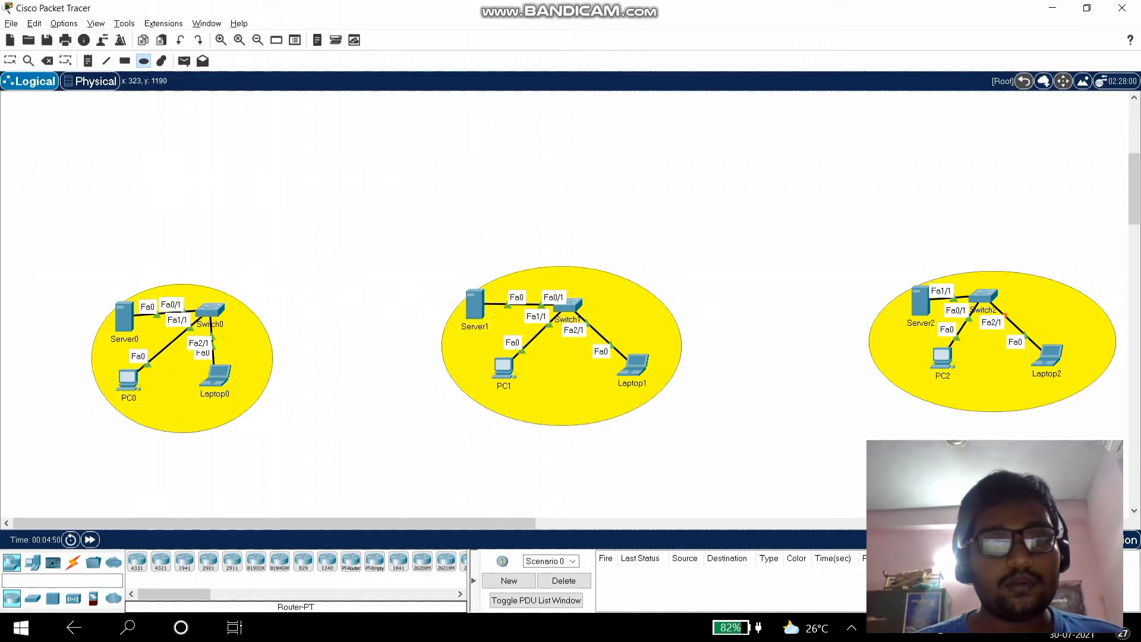
pyautogui.click(351, 561)
pyautogui.click(539, 144)
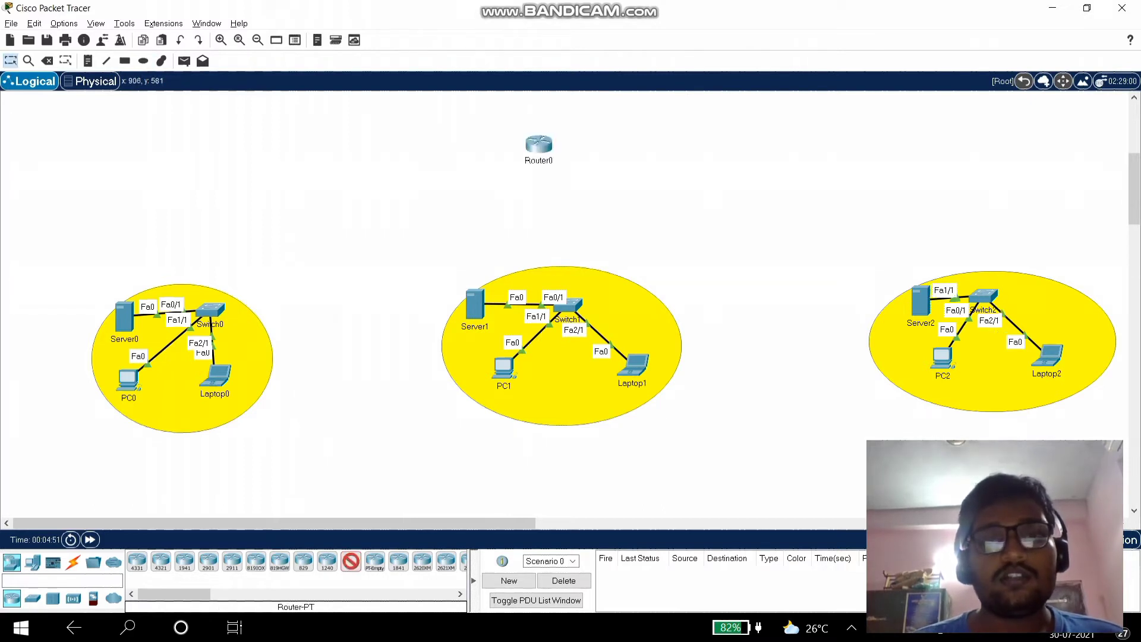
# - Cable Switch0 to Router0's FastEthernet0/0 with a straight-through cable
pyautogui.click(73, 561)
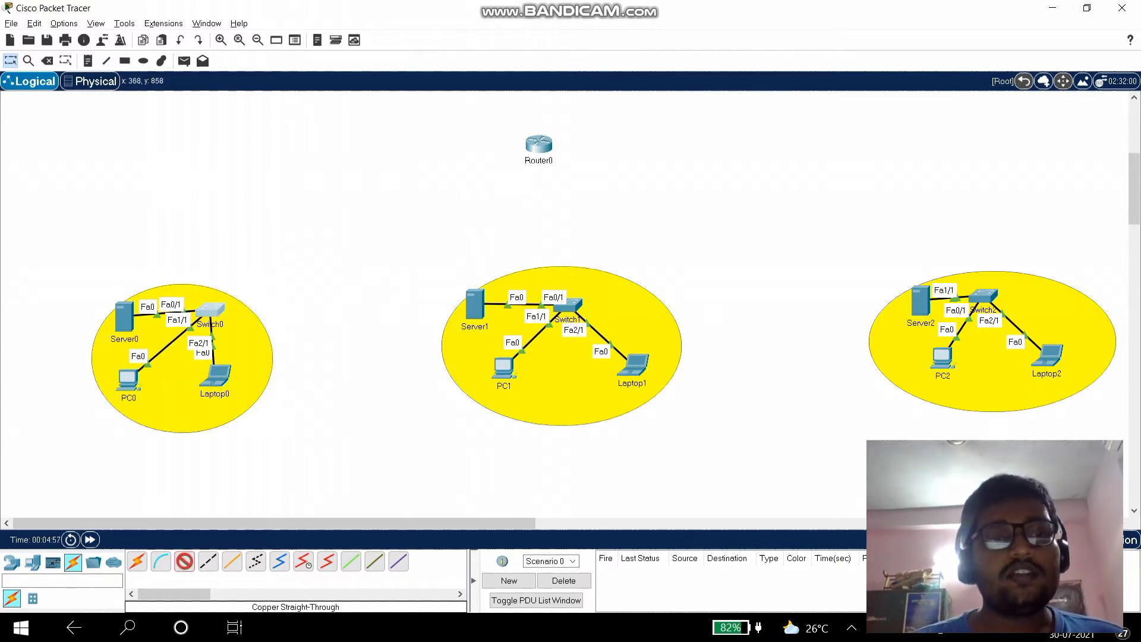
pyautogui.click(211, 309)
pyautogui.click(267, 331)
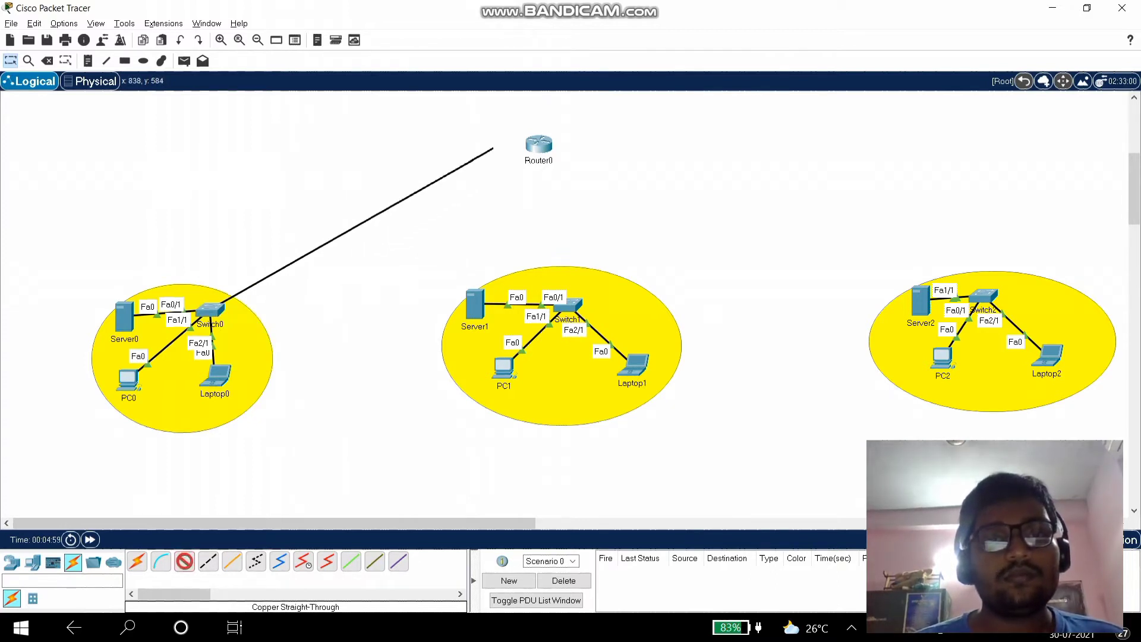
pyautogui.click(532, 145)
pyautogui.click(570, 173)
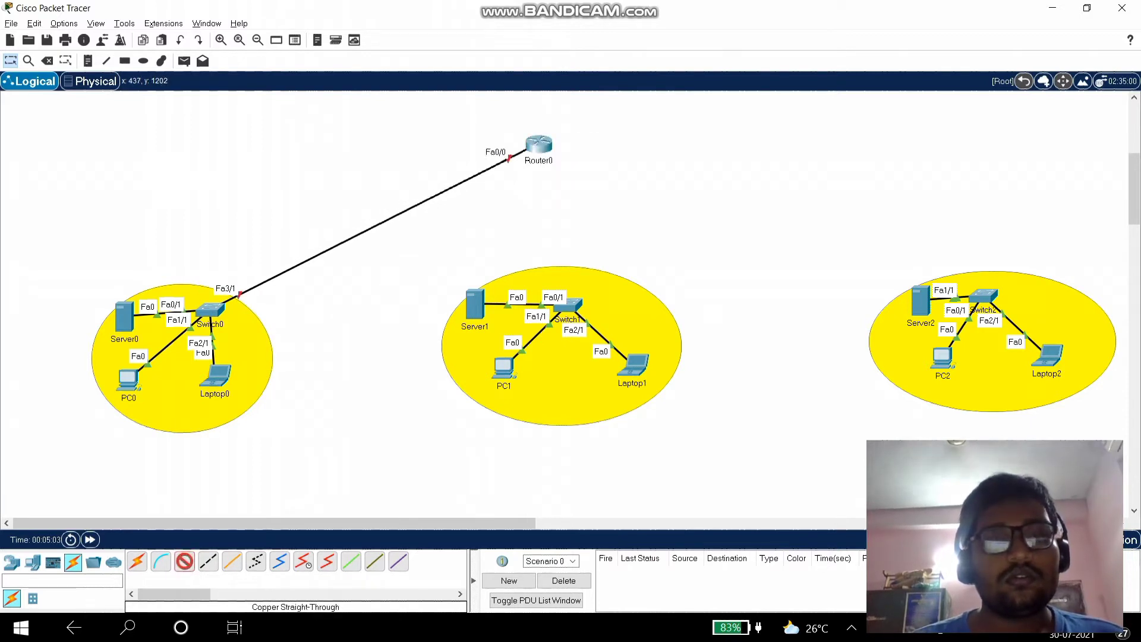
# - Cable Switch1's FastEthernet3/1 to Router0's FastEthernet1/0
pyautogui.click(567, 305)
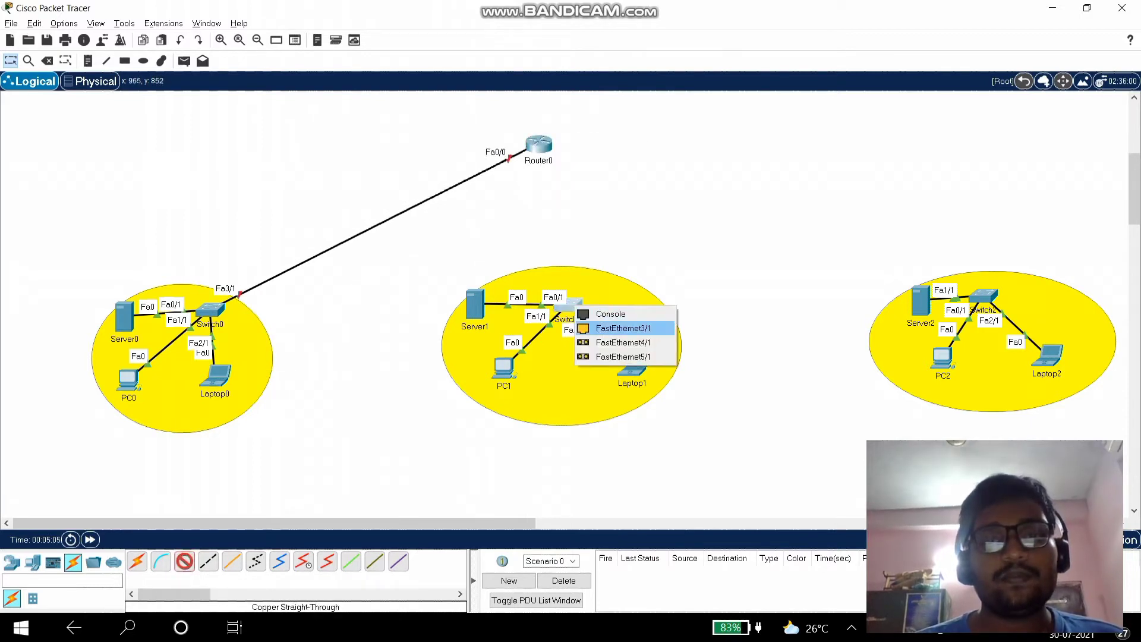
pyautogui.click(618, 328)
pyautogui.click(537, 148)
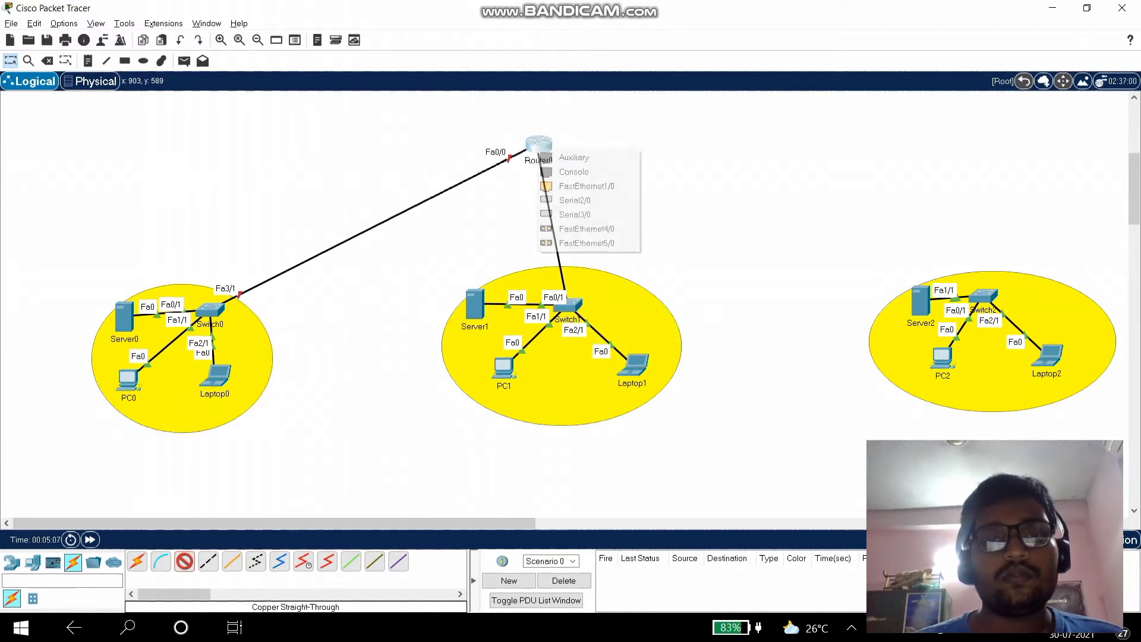
pyautogui.click(585, 186)
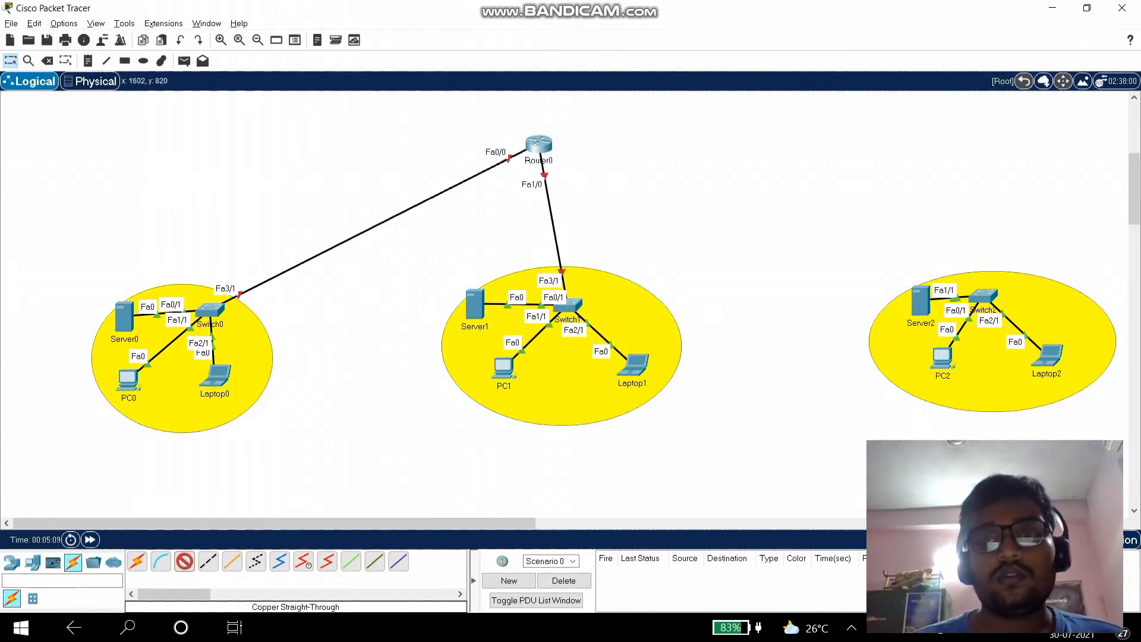
# - Abandon the Switch2-to-Router0 cable since the router has no free port
pyautogui.click(984, 295)
pyautogui.click(1010, 352)
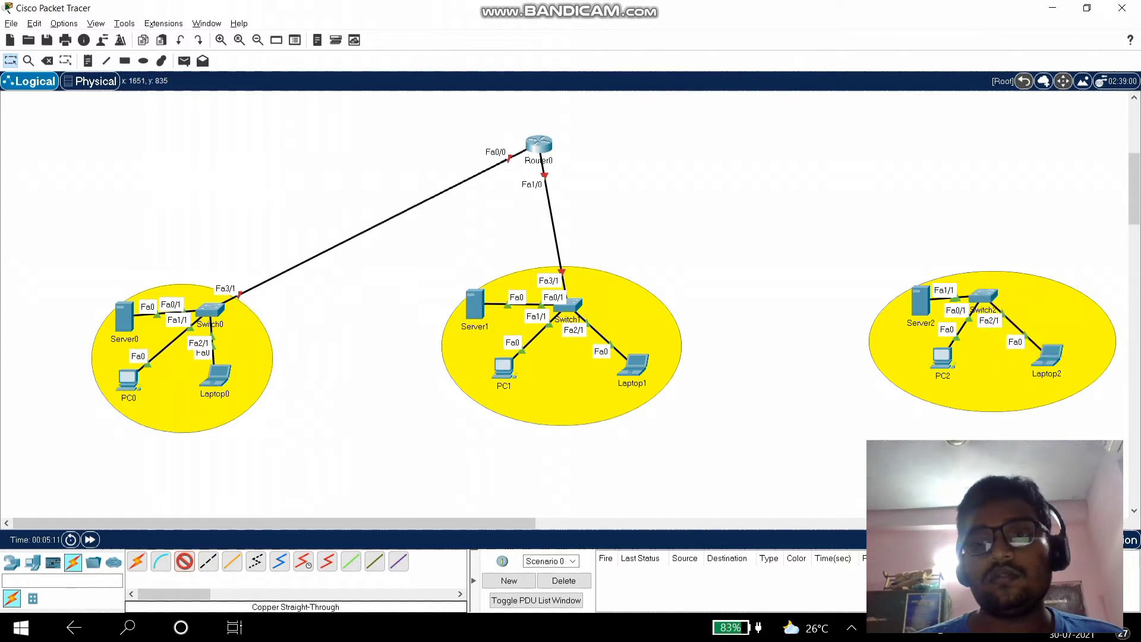
pyautogui.click(539, 151)
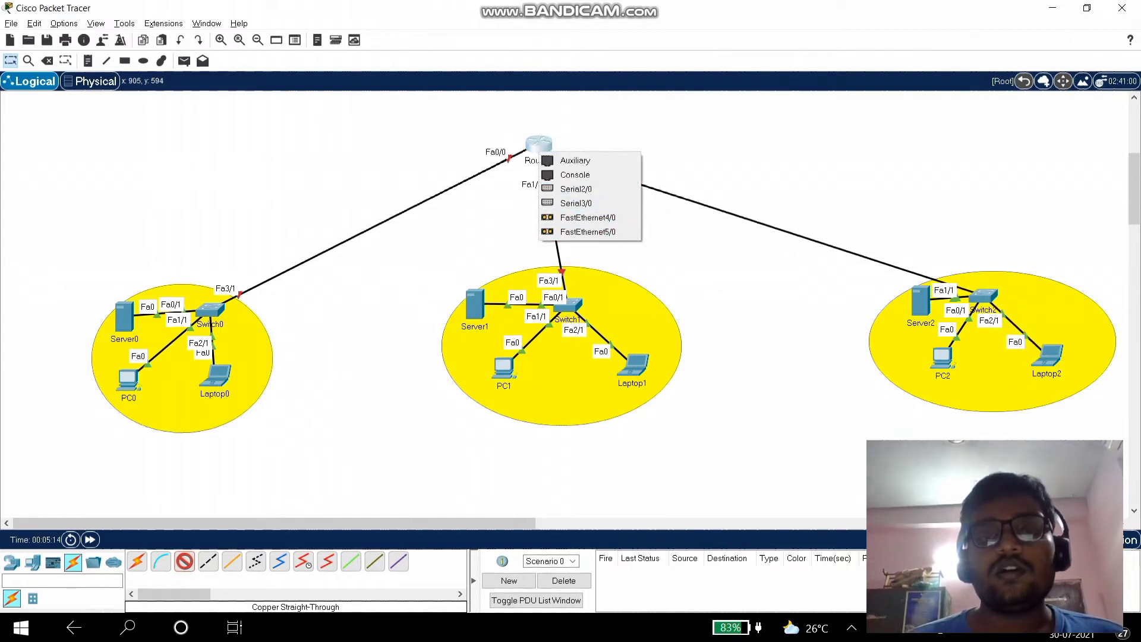
pyautogui.click(594, 253)
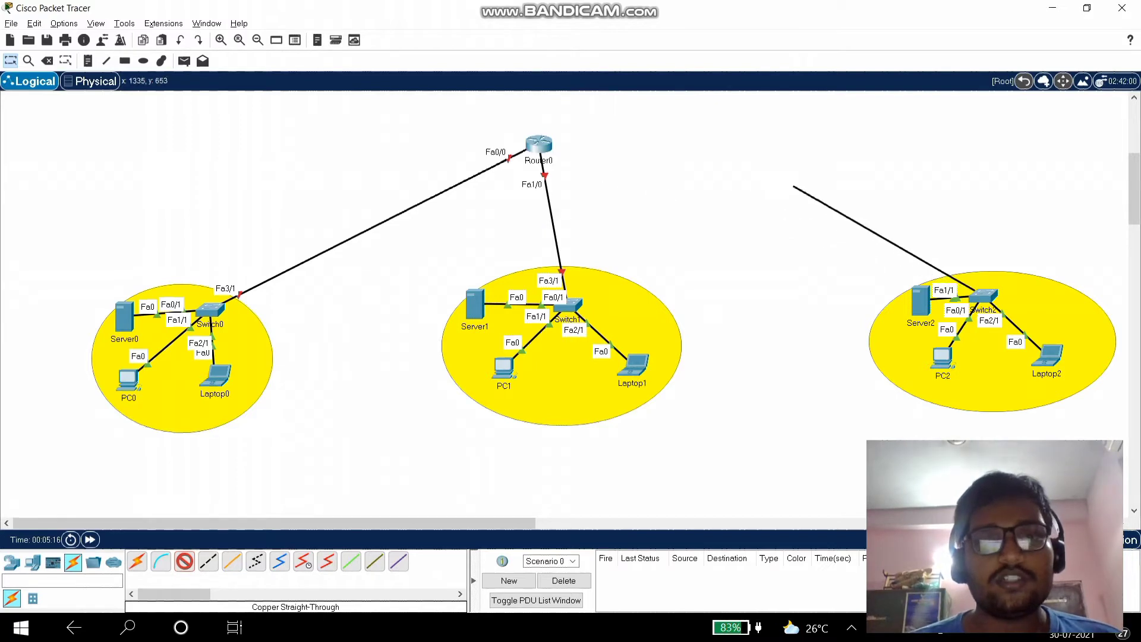
pyautogui.press('Escape')
# - Install a PT-ROUTER-NM-1CFE module in an empty Router0 slot and close its window
pyautogui.click(538, 144)
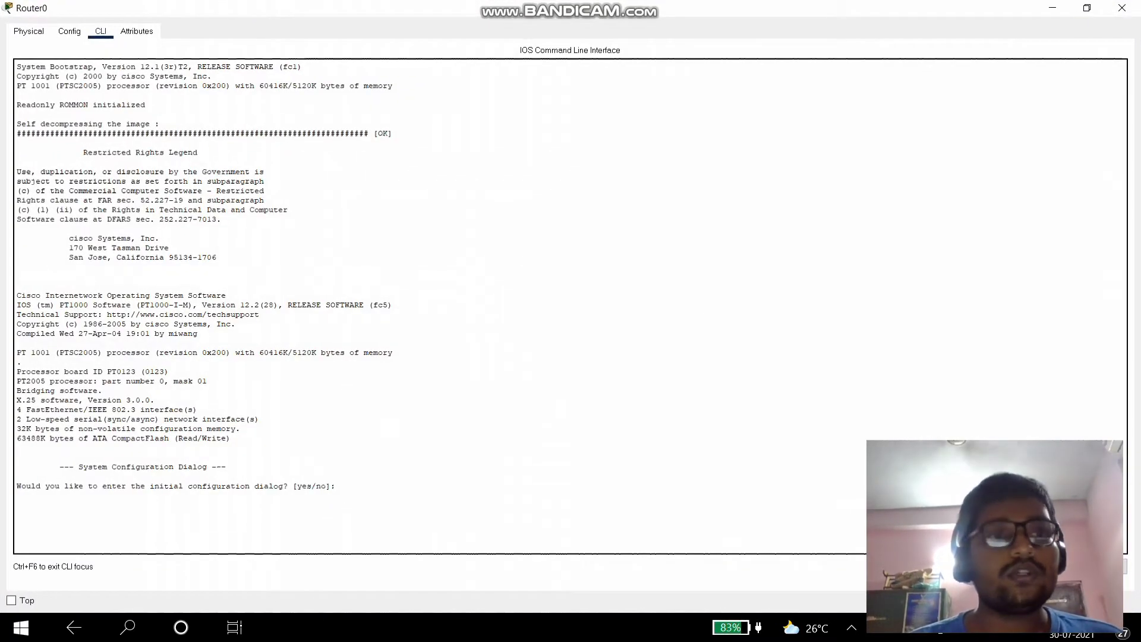
pyautogui.click(28, 31)
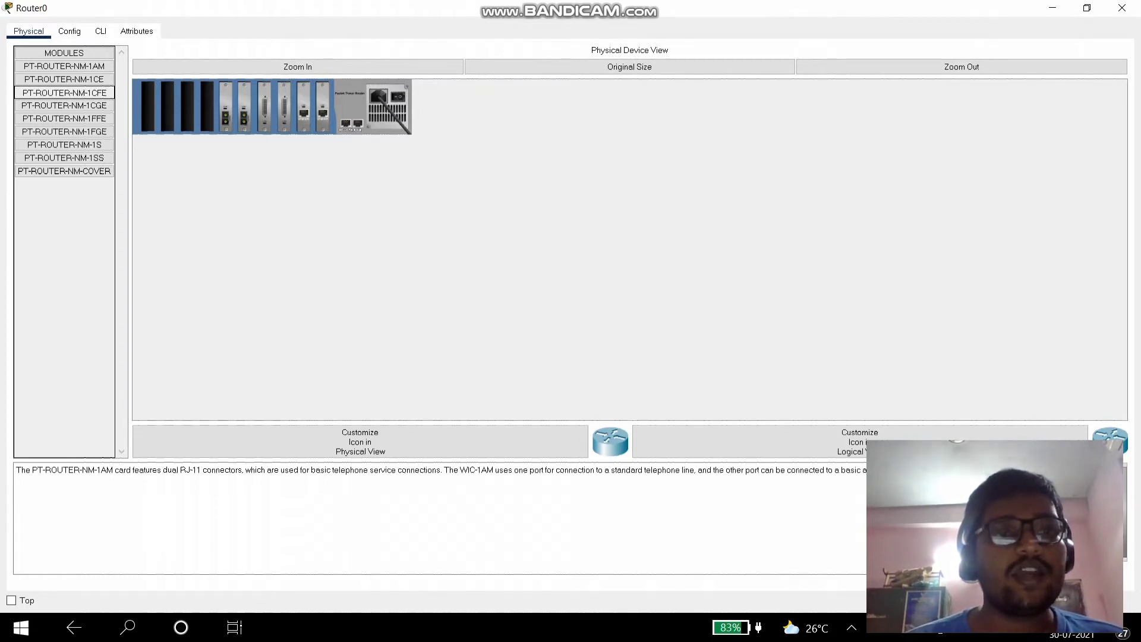
pyautogui.moveTo(64, 93); pyautogui.dragTo(207, 107)
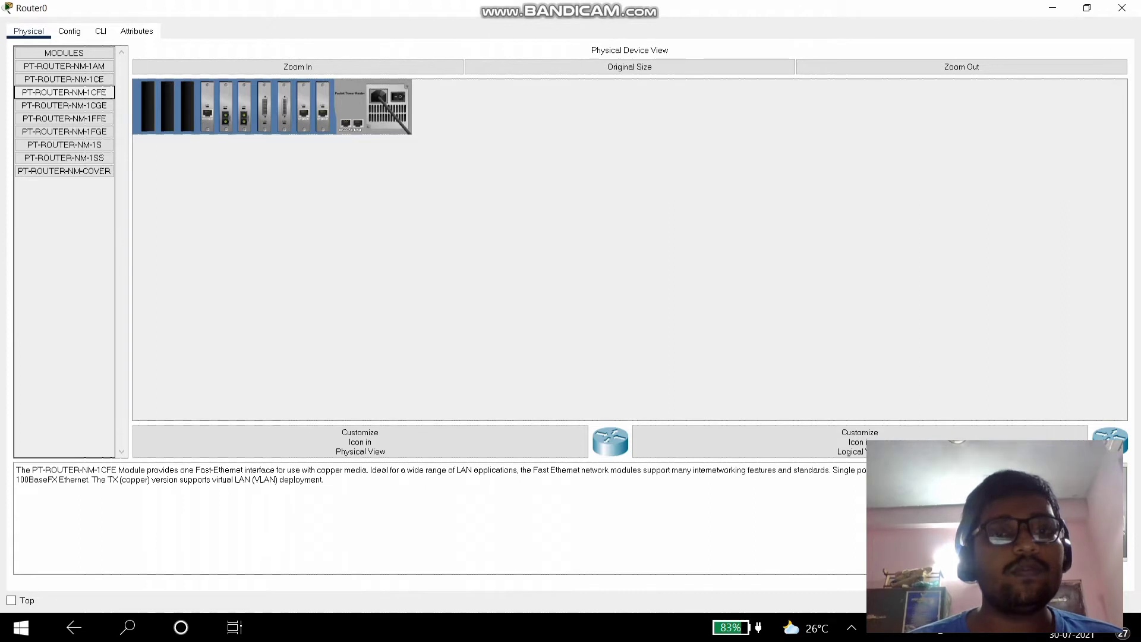
pyautogui.click(1121, 8)
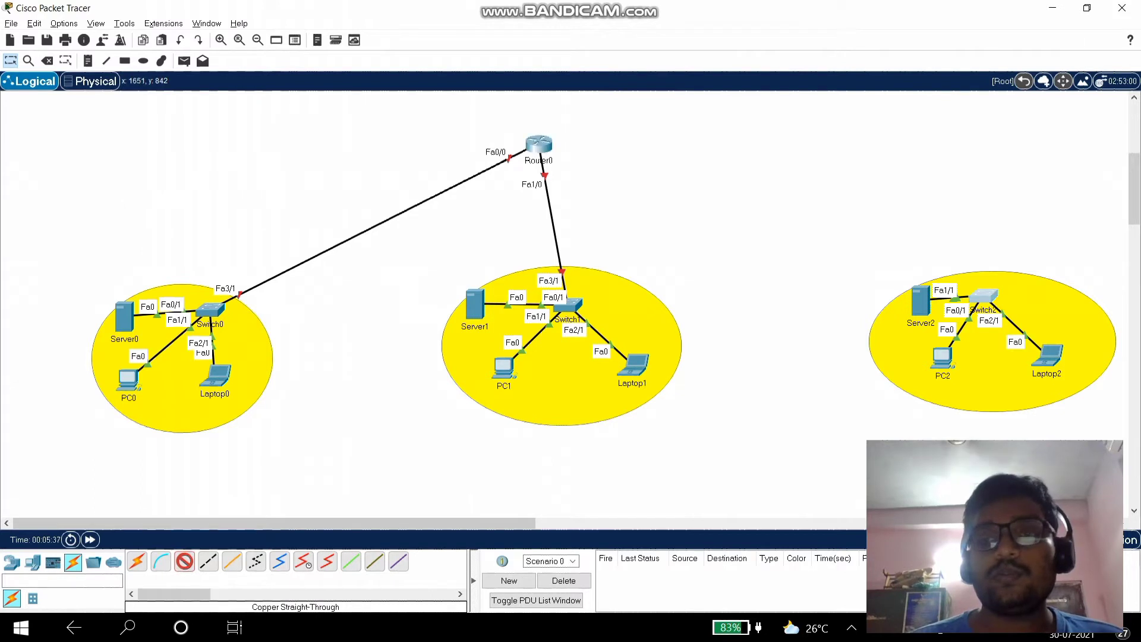
# - Cable Switch2's FastEthernet3/1 to Router0's new FastEthernet6/0 port
pyautogui.click(977, 297)
pyautogui.click(1010, 321)
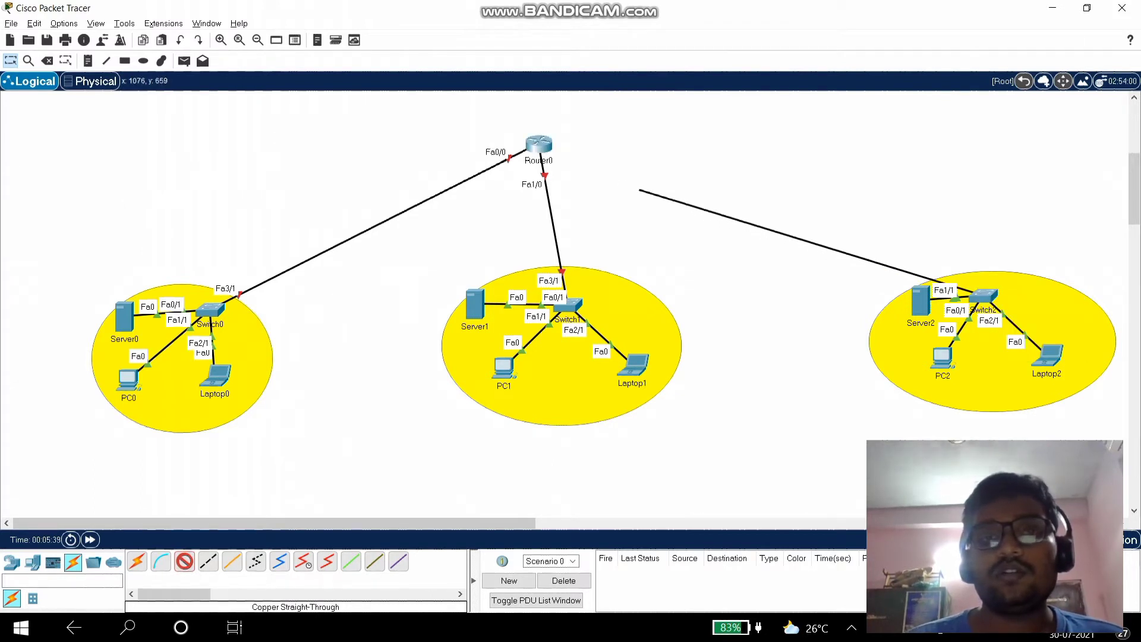
pyautogui.click(542, 146)
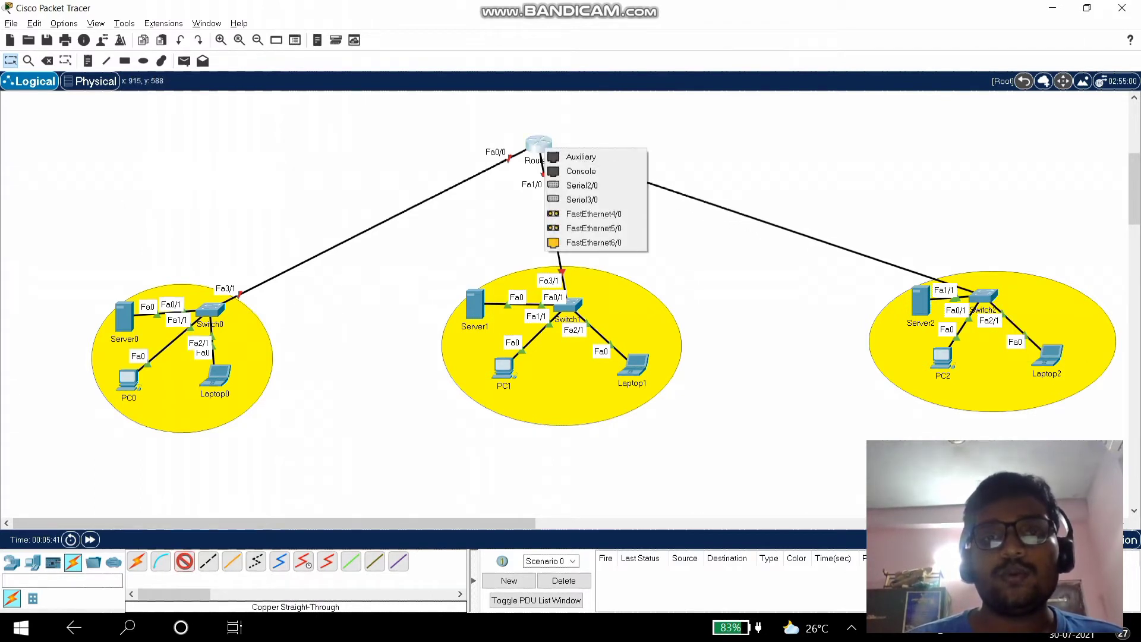
pyautogui.click(593, 243)
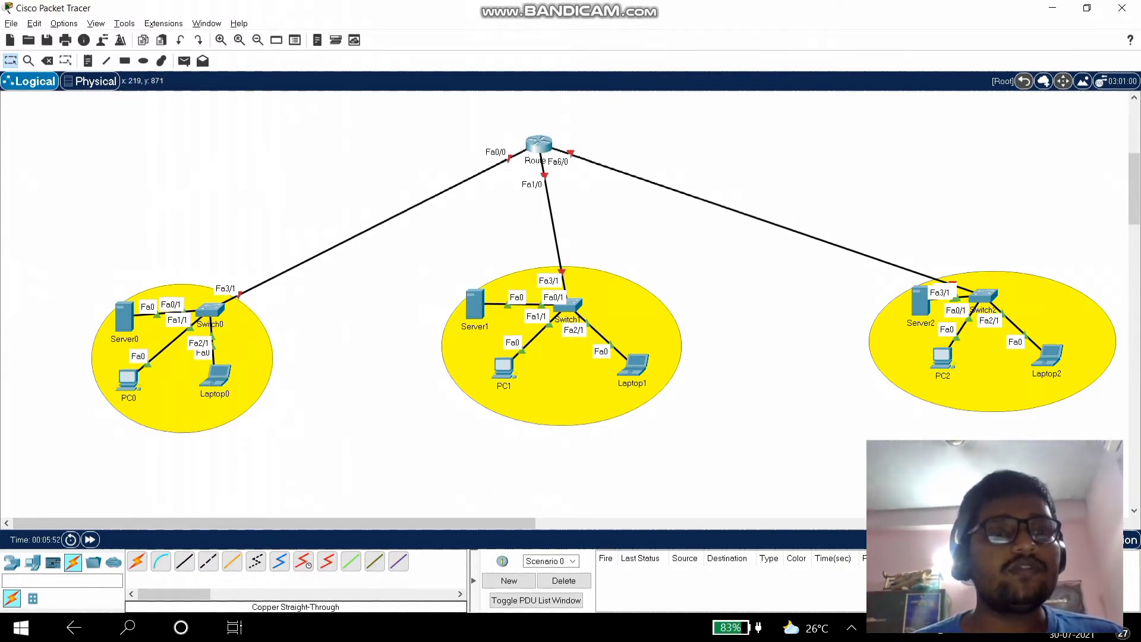
pyautogui.moveTo(125, 318)
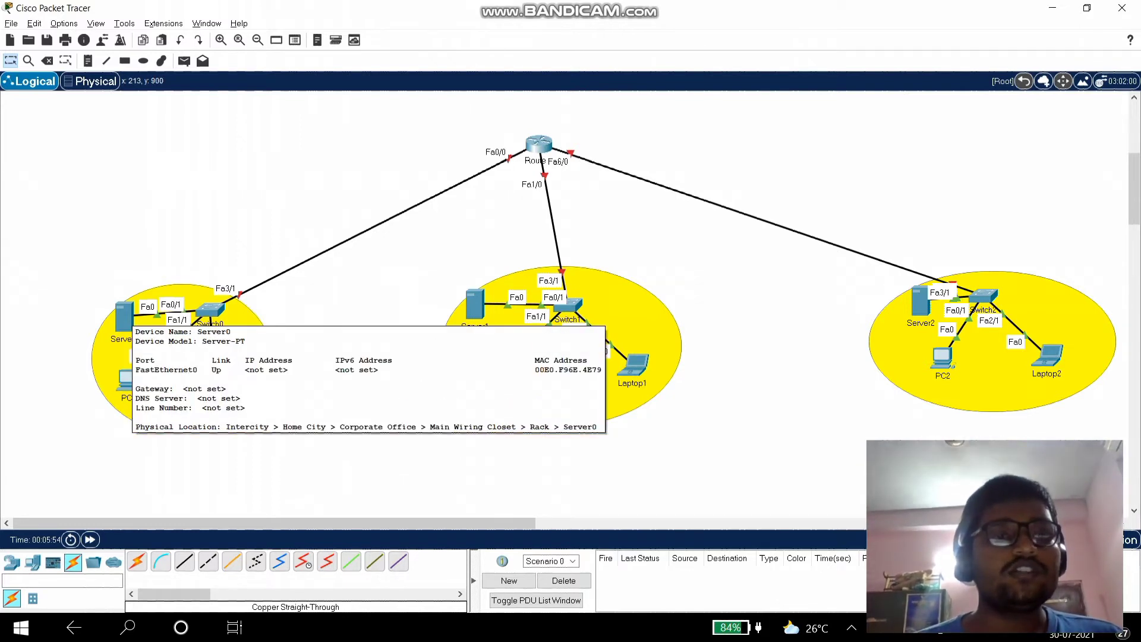
# - Rename Server0, Server1 and Server2 to 'DNS Server', 'HTTP server' and 'DHCP server'
pyautogui.click(127, 339)
pyautogui.doubleClick(129, 339)
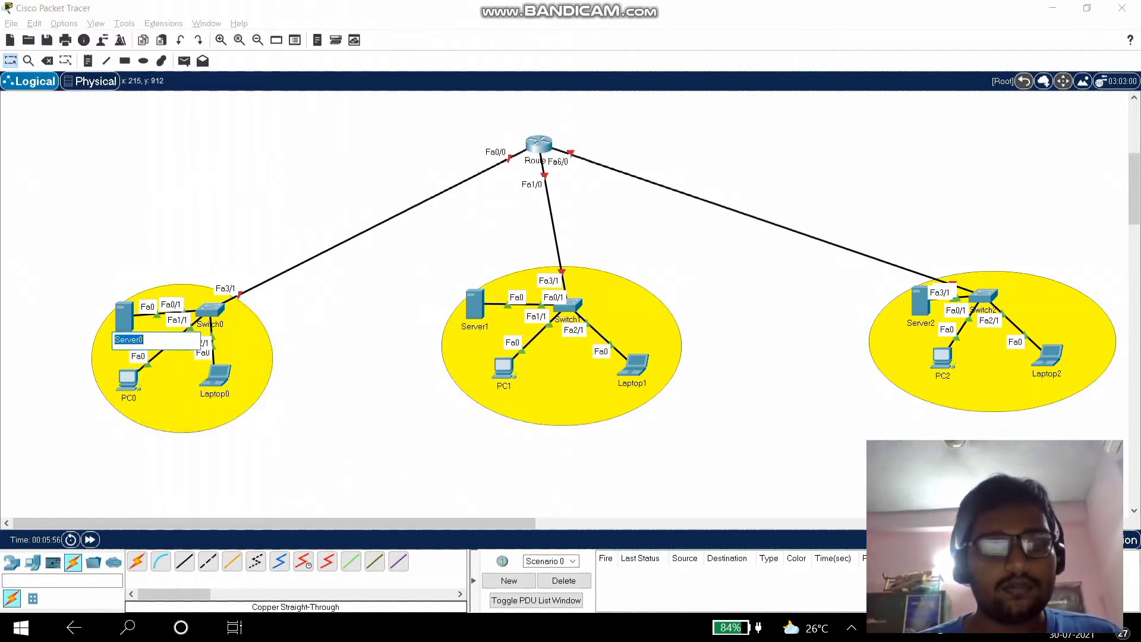
pyautogui.write('DNS')
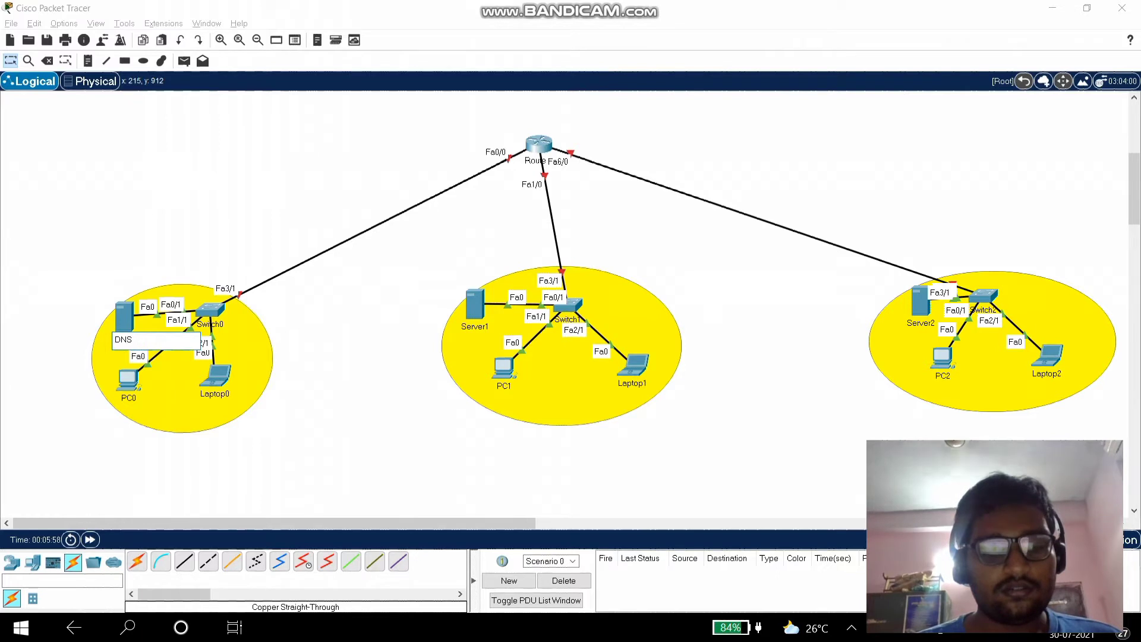
pyautogui.write(' Server')
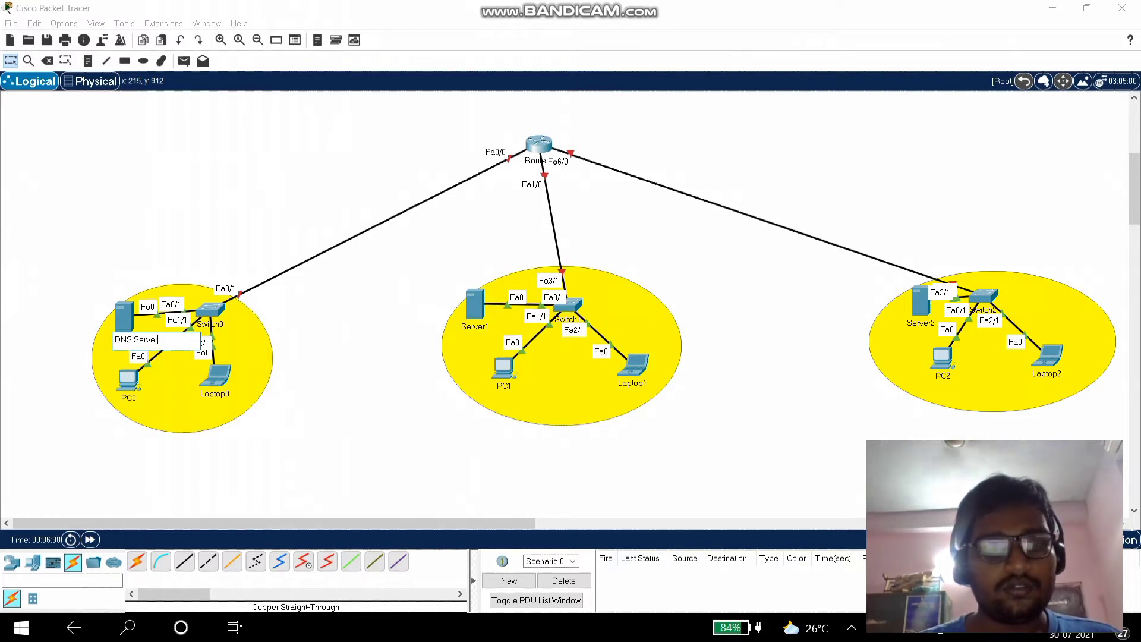
pyautogui.click(480, 326)
pyautogui.doubleClick(480, 328)
pyautogui.write('HTTP')
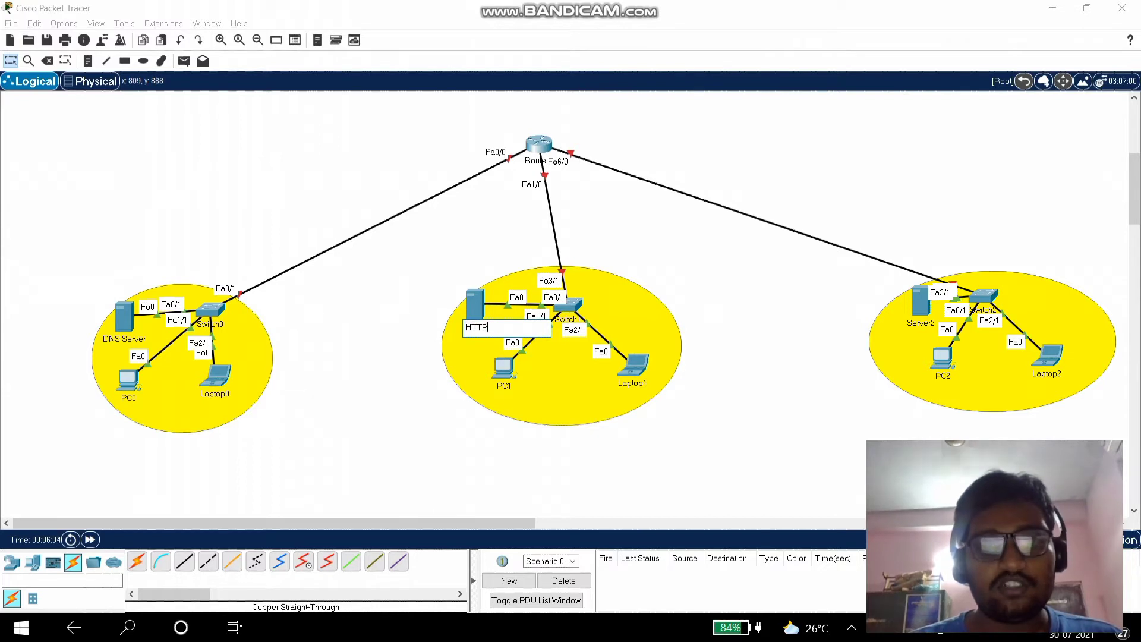
pyautogui.write(' server')
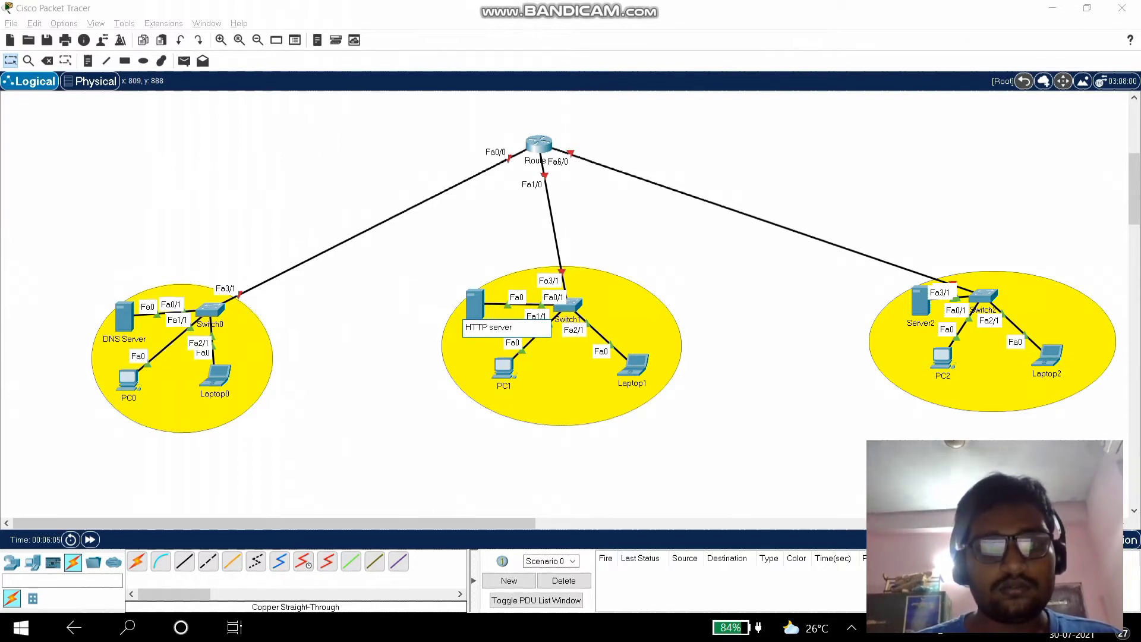
pyautogui.press('Return')
pyautogui.click(916, 323)
pyautogui.doubleClick(917, 324)
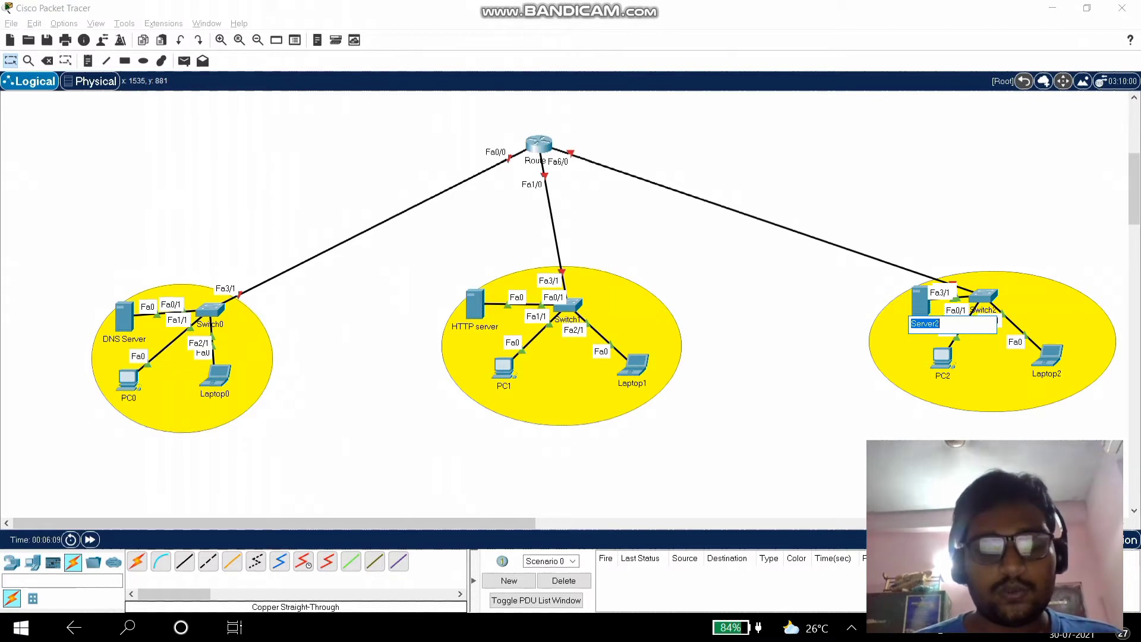
pyautogui.write('DHCP s')
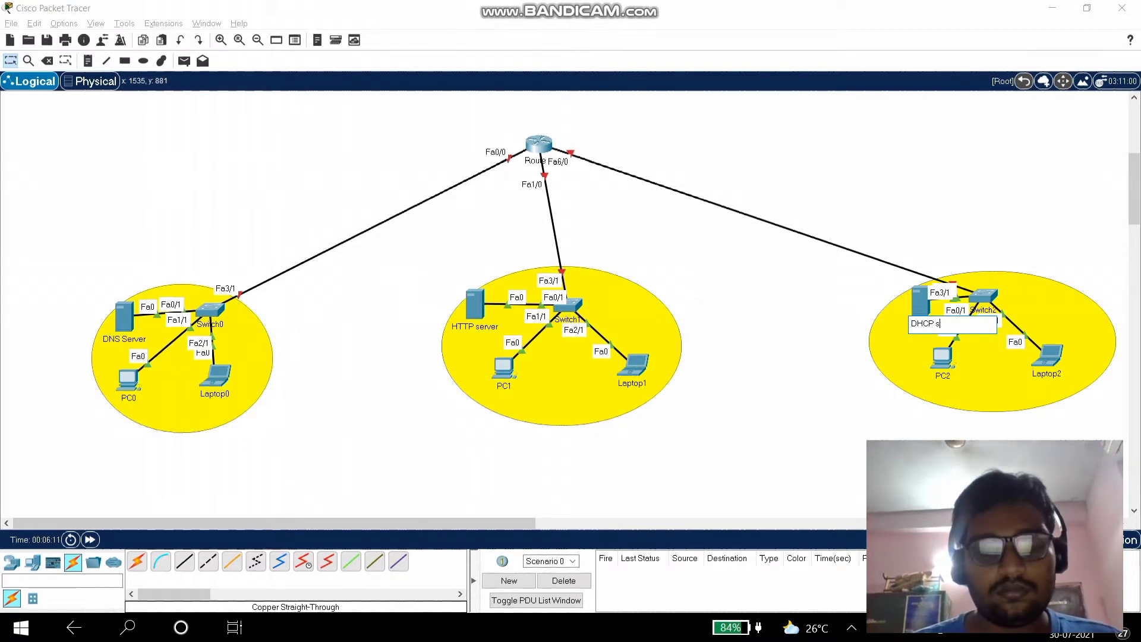
pyautogui.write('erver')
pyautogui.press('Return')
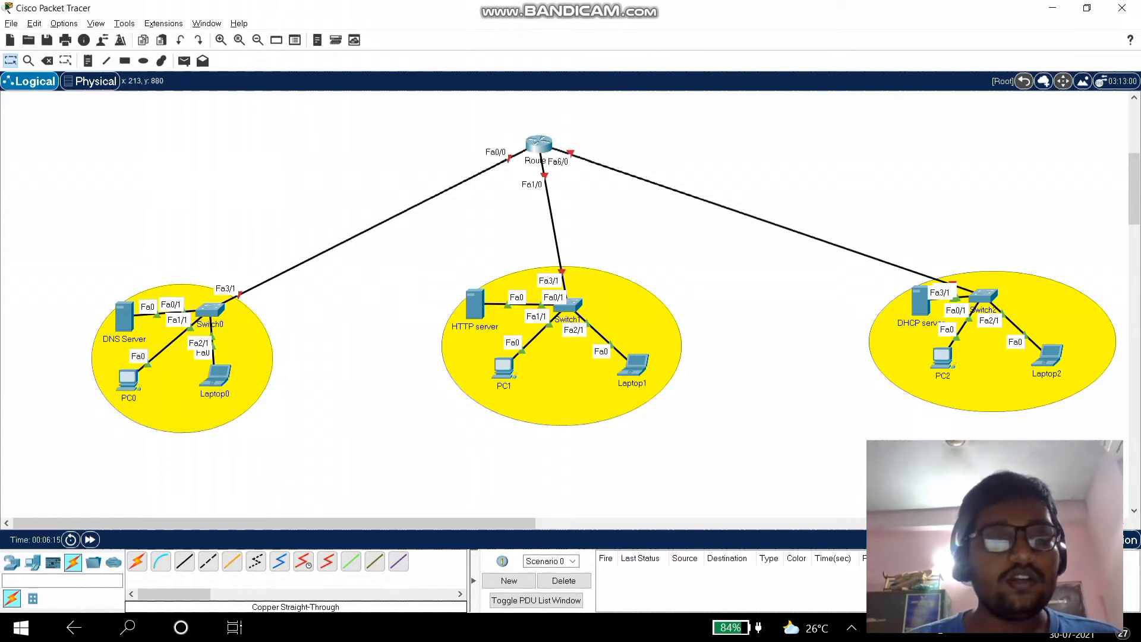
pyautogui.click(124, 316)
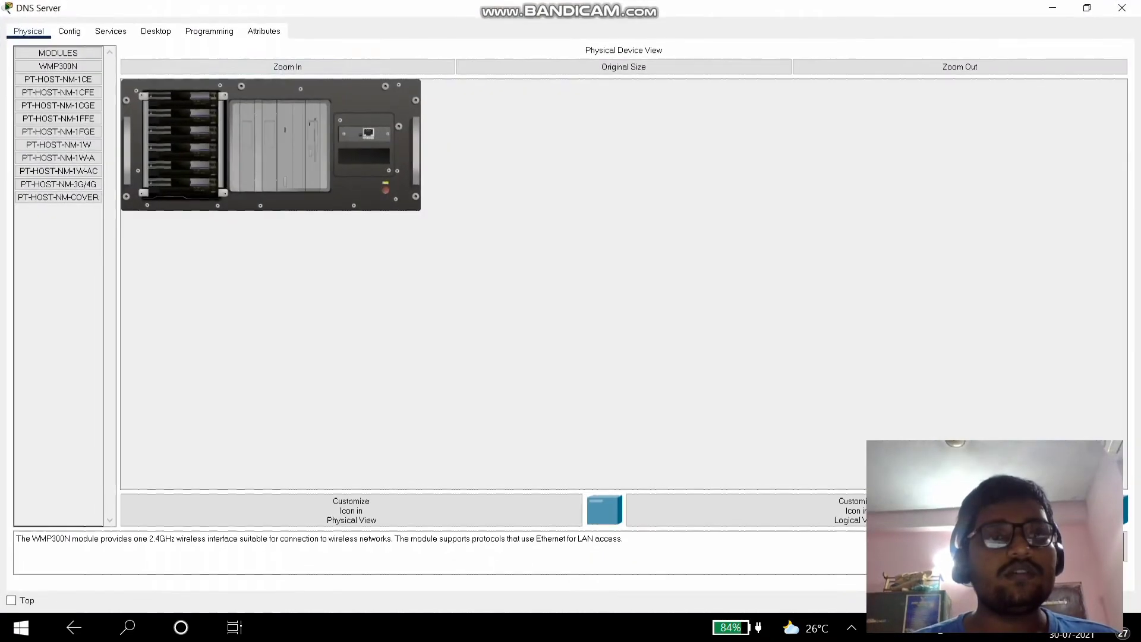
# - Give the DNS Server static IP 192.168.10.2 with mask 255.255.255.0
pyautogui.click(156, 32)
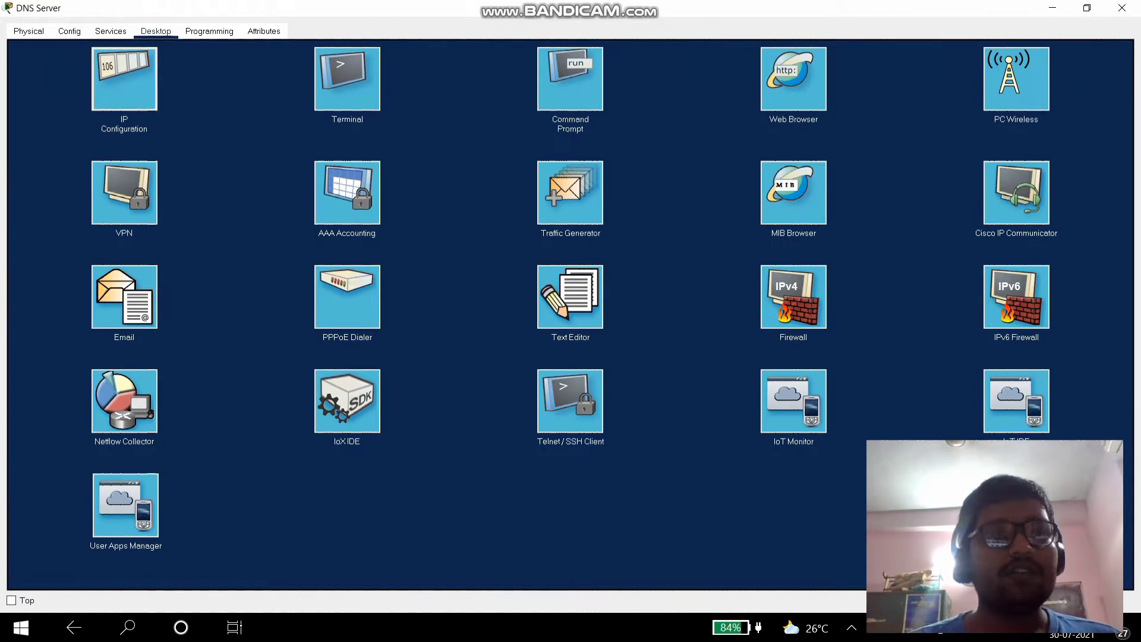
pyautogui.click(124, 79)
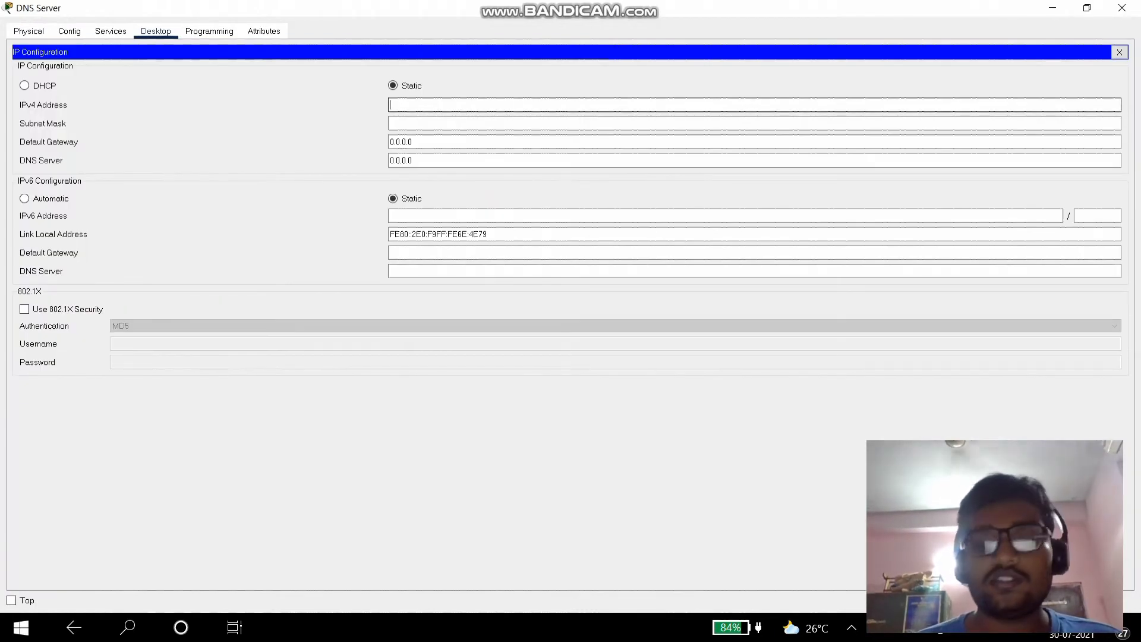
pyautogui.write('192.168.10.2')
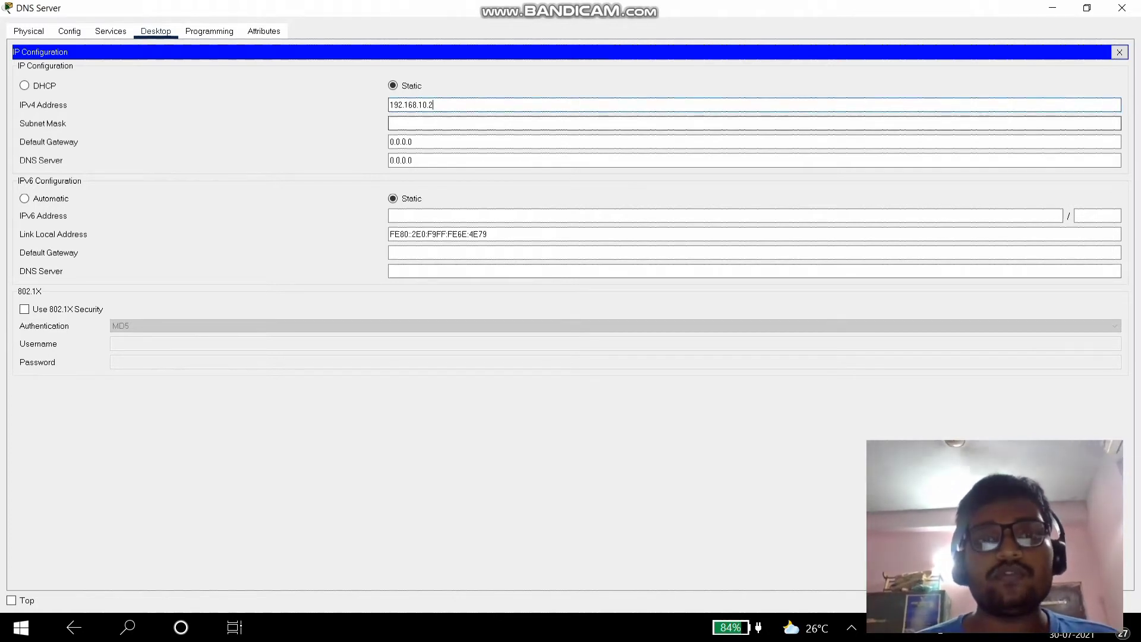
pyautogui.click(437, 123)
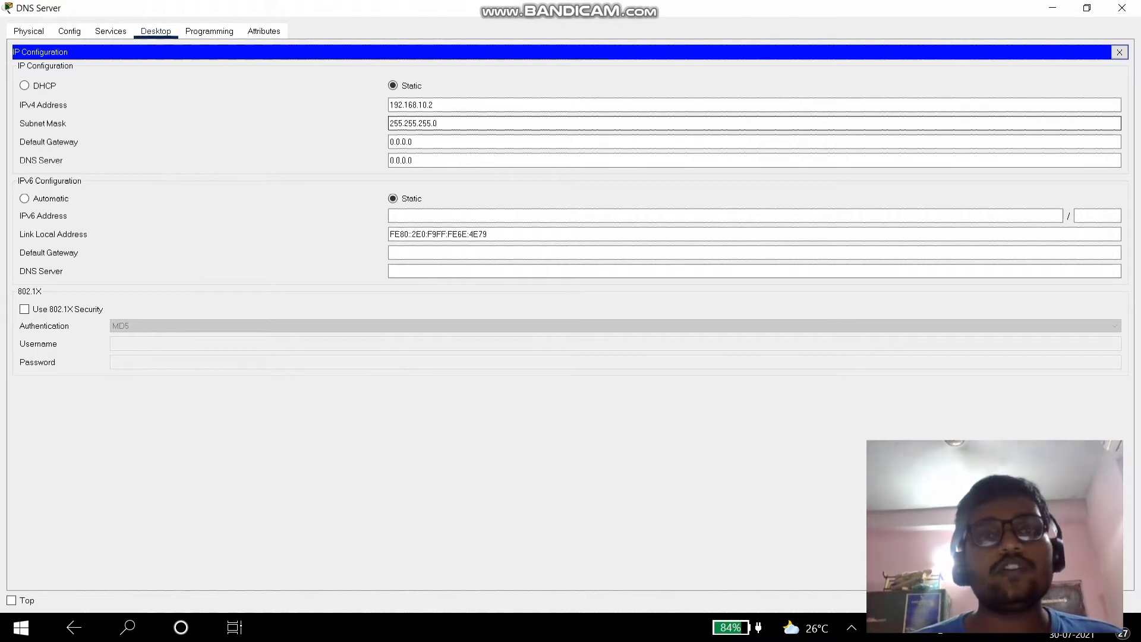
# - Set the DNS Server's gateway to 192.168.10.1 and DNS server to 192.168.10.2
pyautogui.click(417, 105)
pyautogui.hotkey('ctrl', 'a')
pyautogui.hotkey('ctrl', 'c')
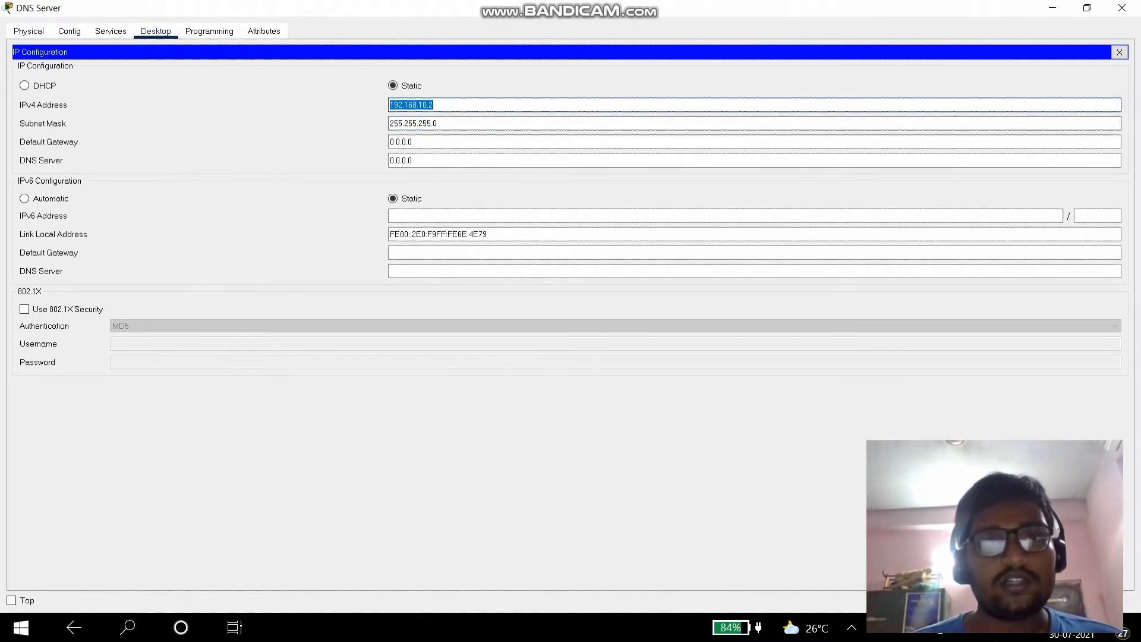
pyautogui.click(413, 142)
pyautogui.hotkey('ctrl', 'a')
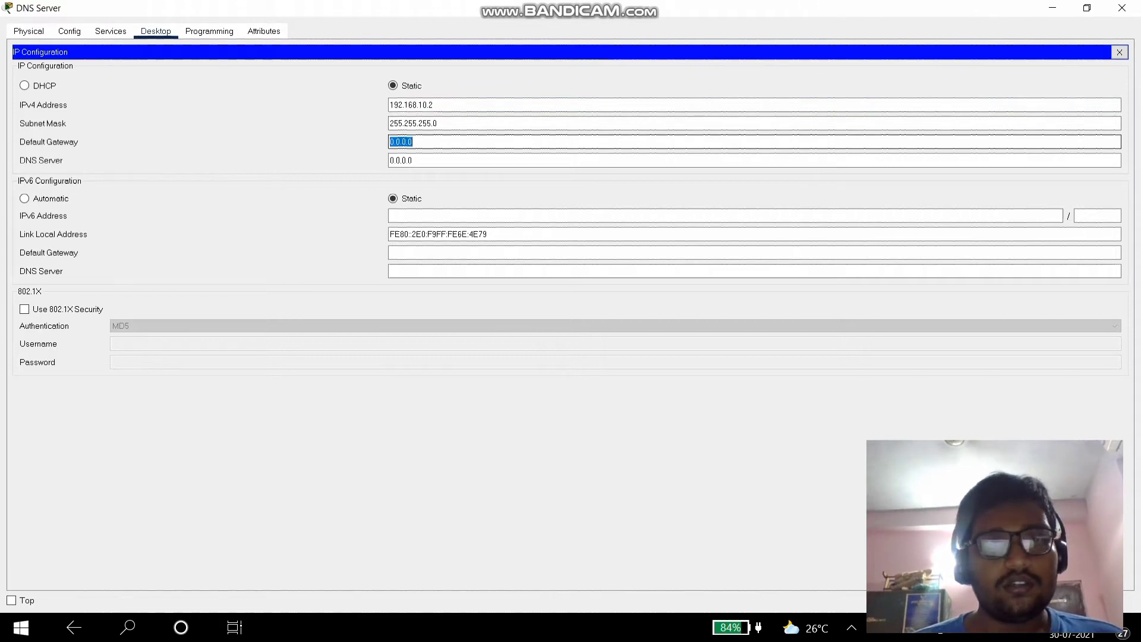
pyautogui.hotkey('ctrl', 'v')
pyautogui.press('BackSpace')
pyautogui.write('.1')
pyautogui.press('Tab')
pyautogui.hotkey('ctrl', 'a')
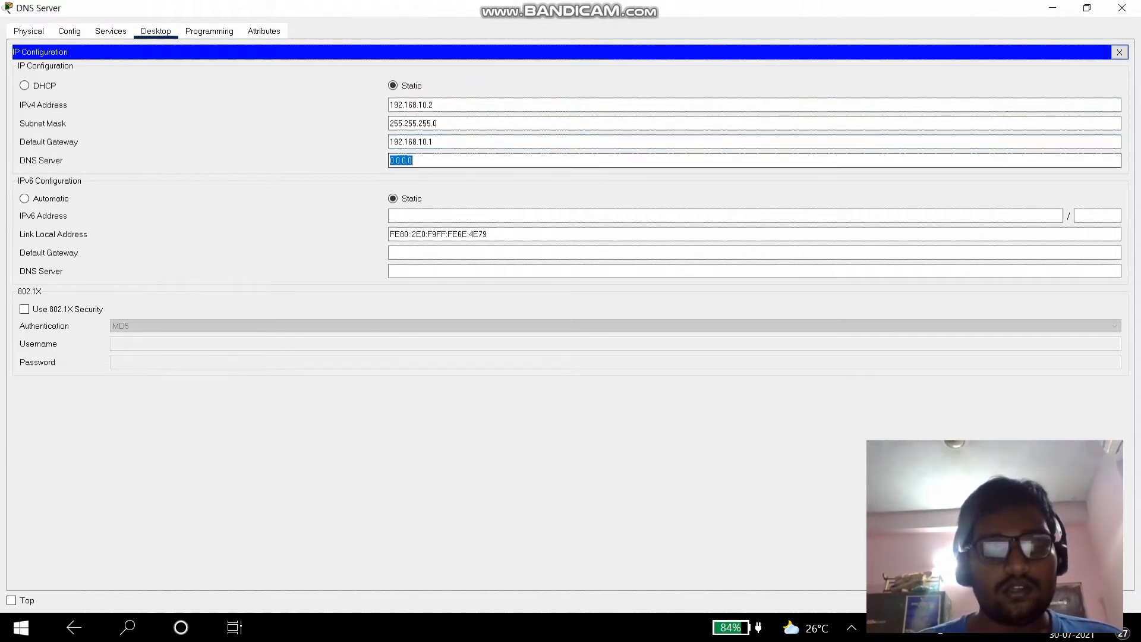
pyautogui.hotkey('ctrl', 'v')
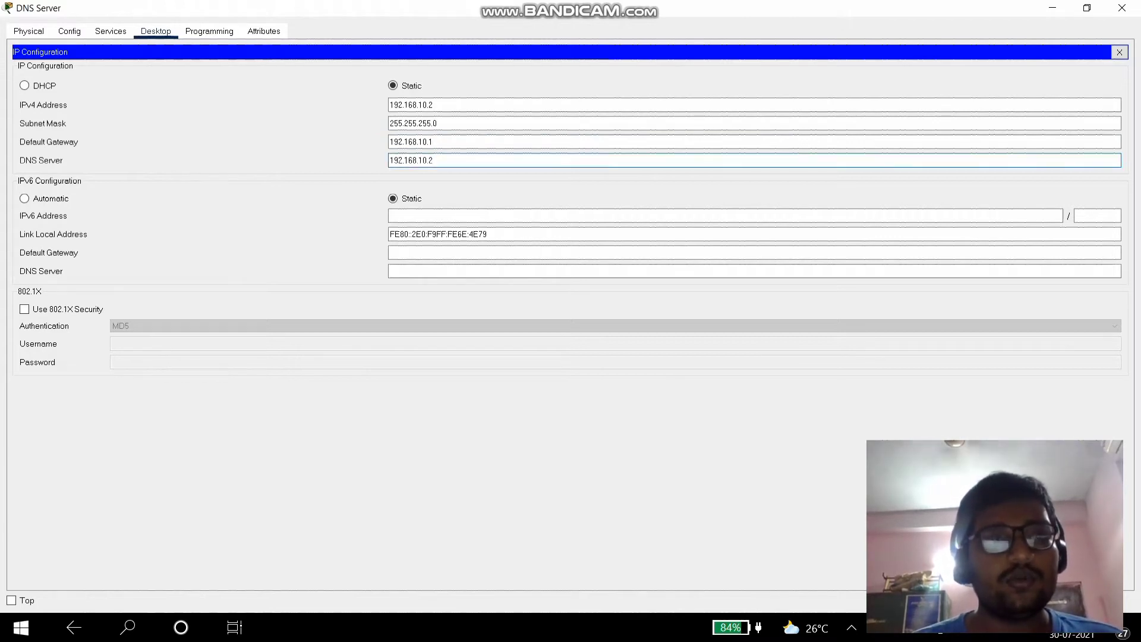
pyautogui.click(111, 31)
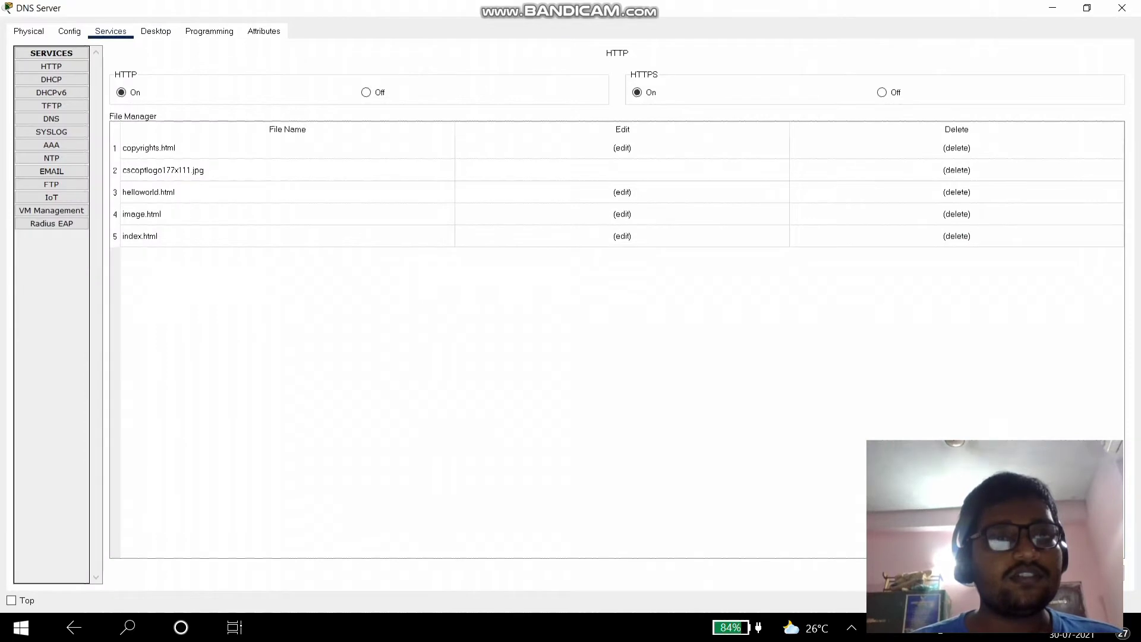
pyautogui.click(51, 119)
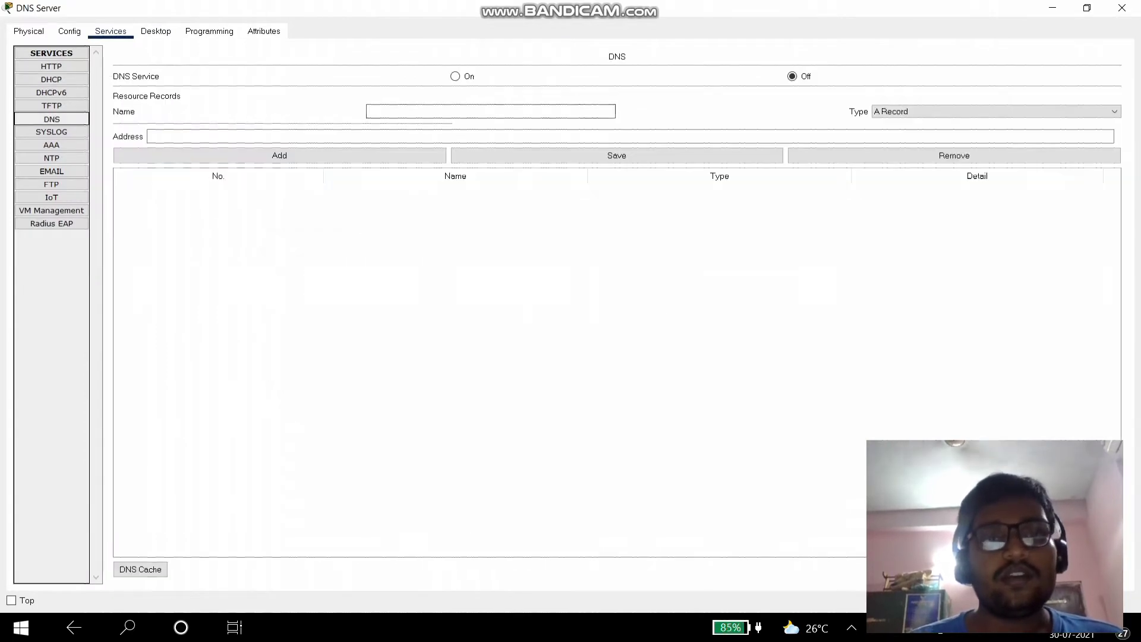
pyautogui.click(455, 76)
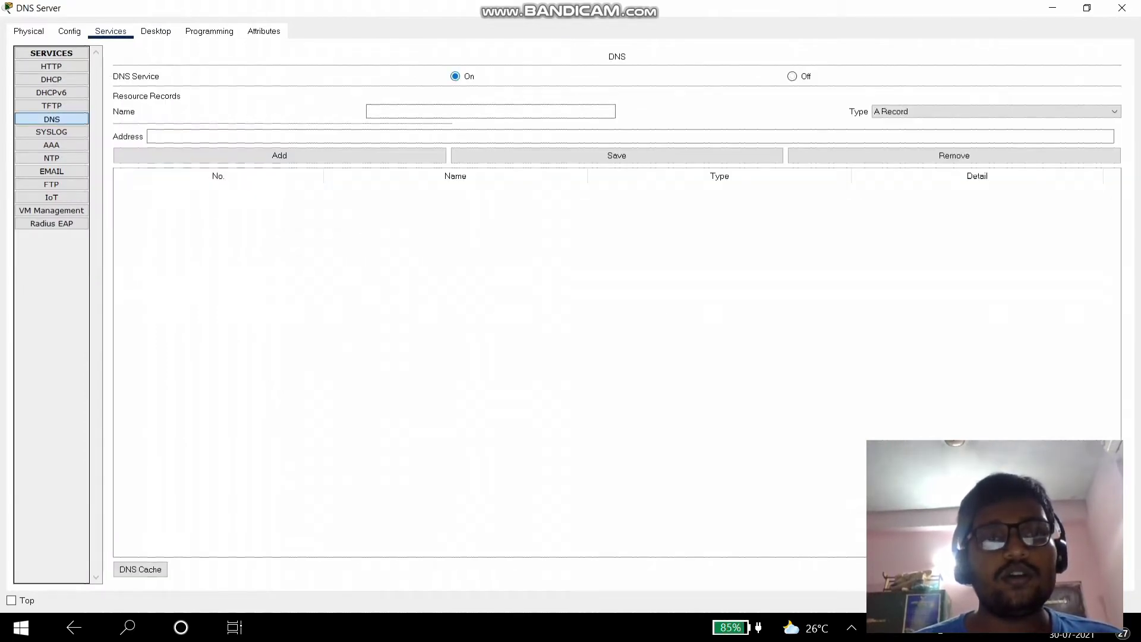
pyautogui.write('www.cisco.com')
pyautogui.press('Tab')
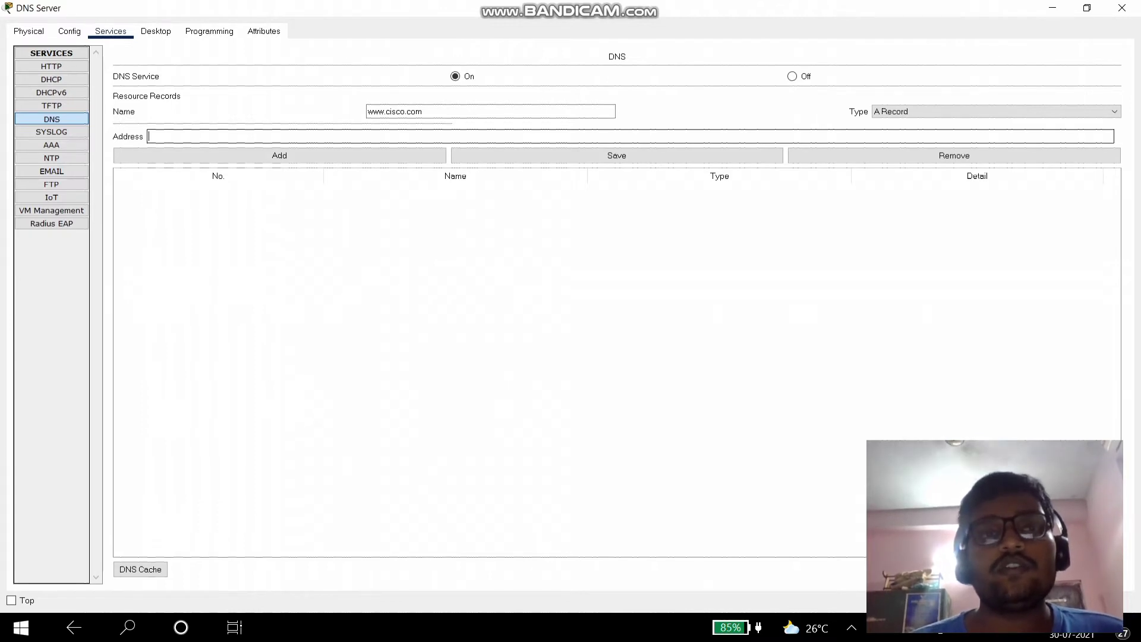
pyautogui.click(1121, 8)
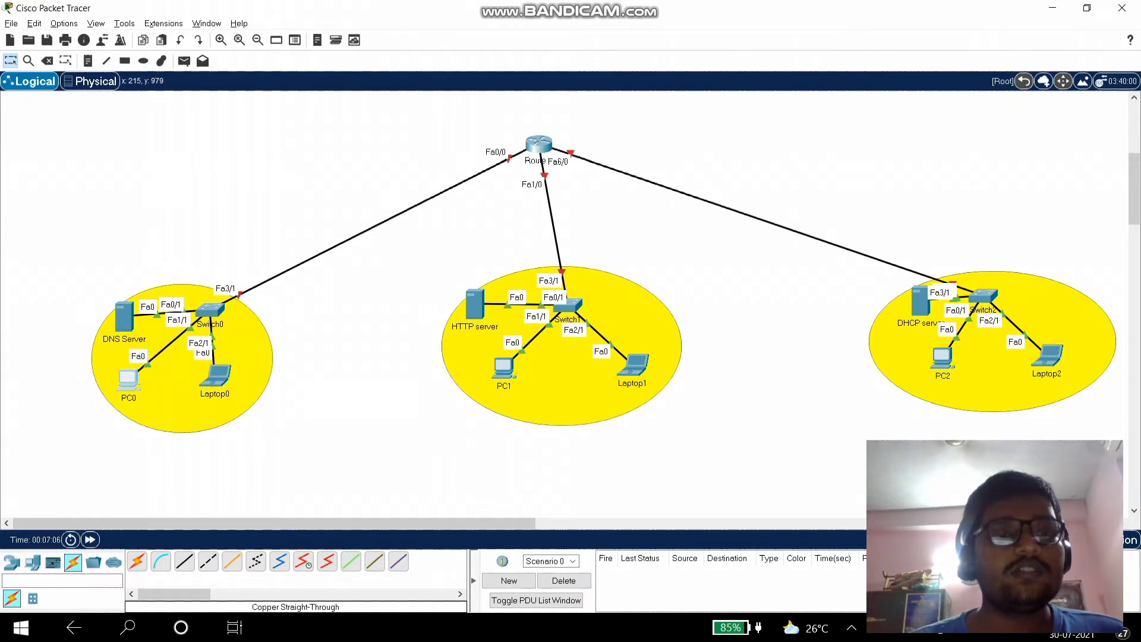
pyautogui.click(127, 379)
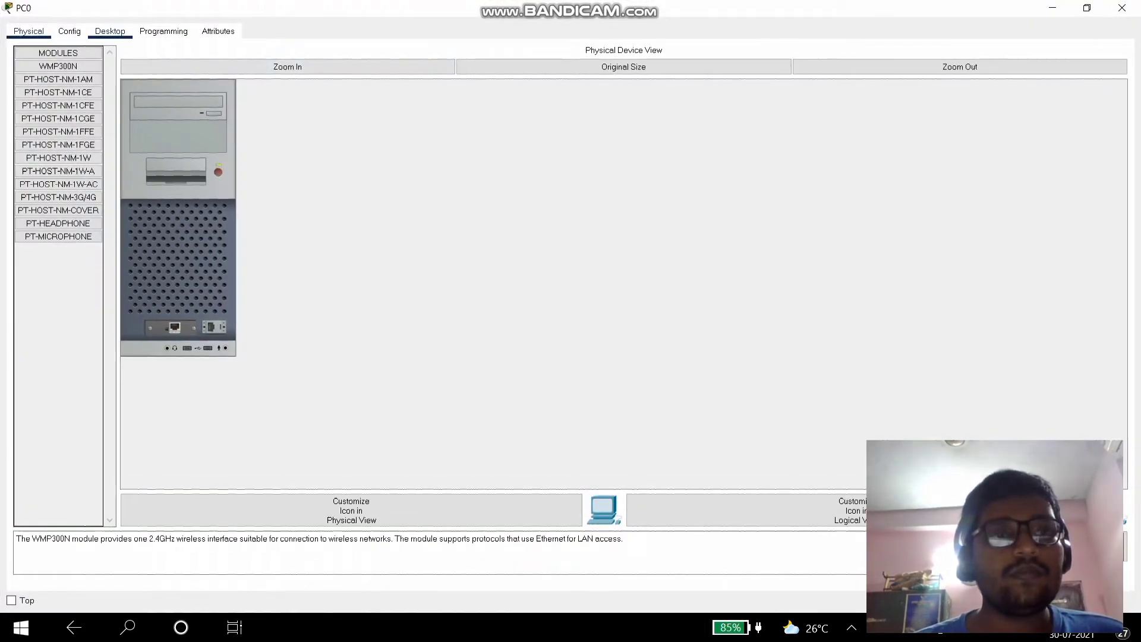
# - Give PC0 static IP 192.168.10.3 with subnet mask 255.255.255.0
pyautogui.click(110, 31)
pyautogui.click(124, 79)
pyautogui.click(754, 120)
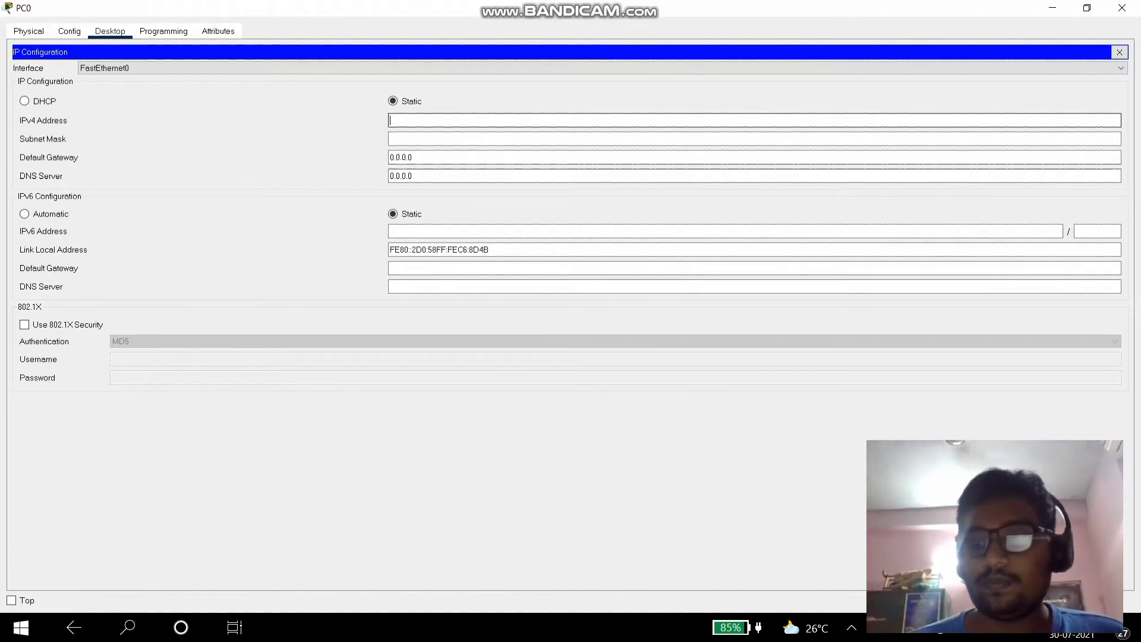
pyautogui.write('192.168.10')
pyautogui.press('BackSpace')
pyautogui.write('.3')
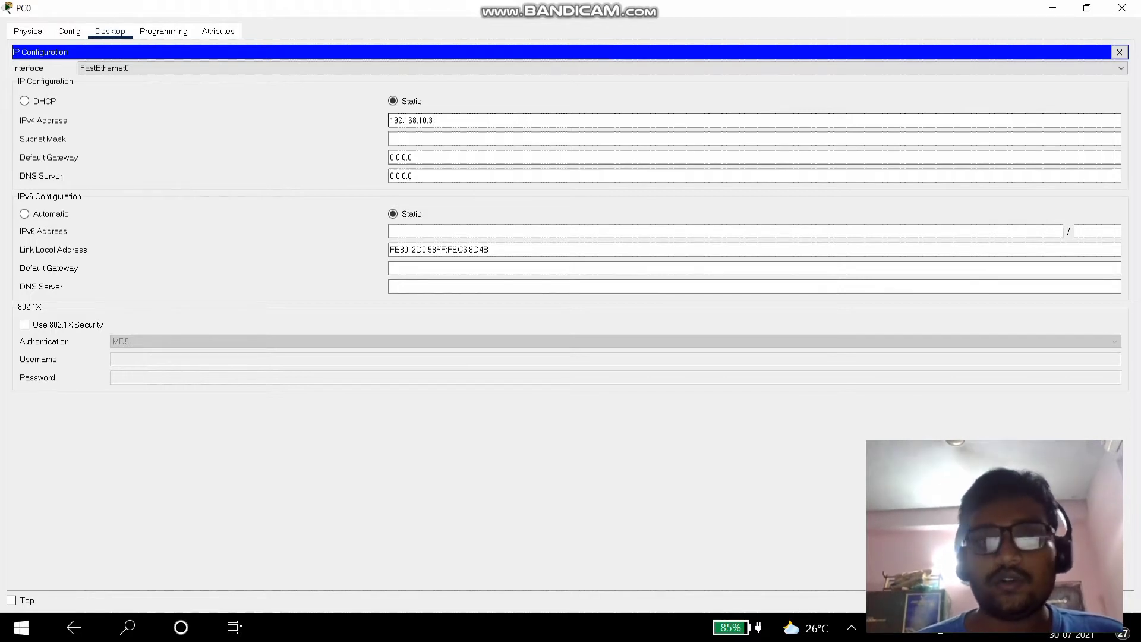
pyautogui.hotkey('ctrl', 'a')
pyautogui.hotkey('ctrl', 'c')
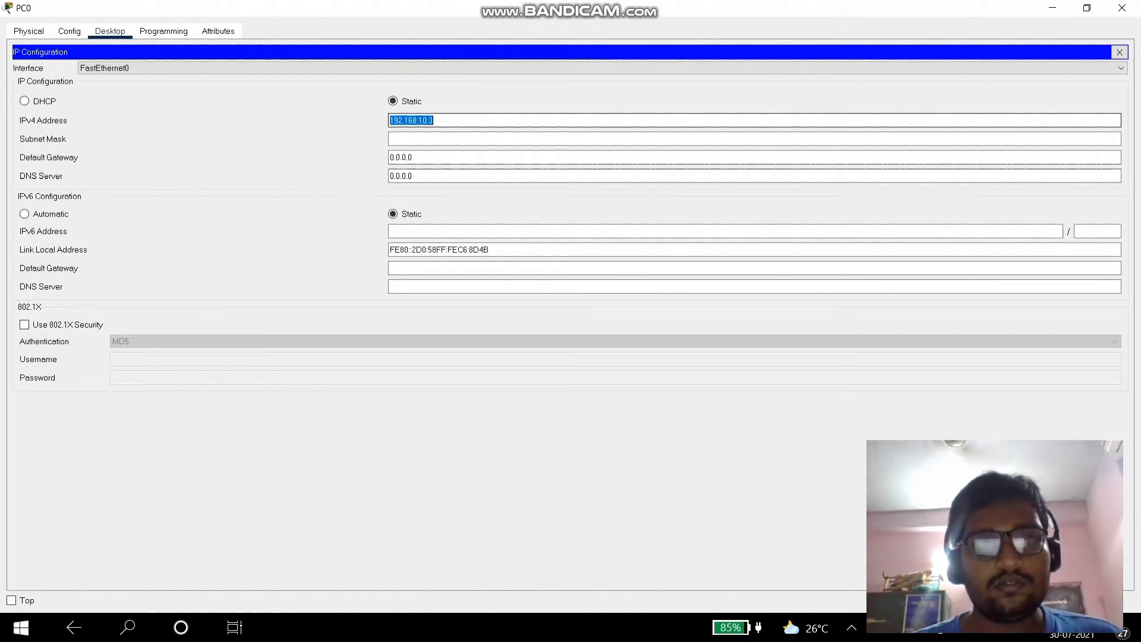
pyautogui.click(475, 139)
# - Set PC0's default gateway to 192.168.10.1 and DNS server to 192.168.10.2
pyautogui.click(413, 157)
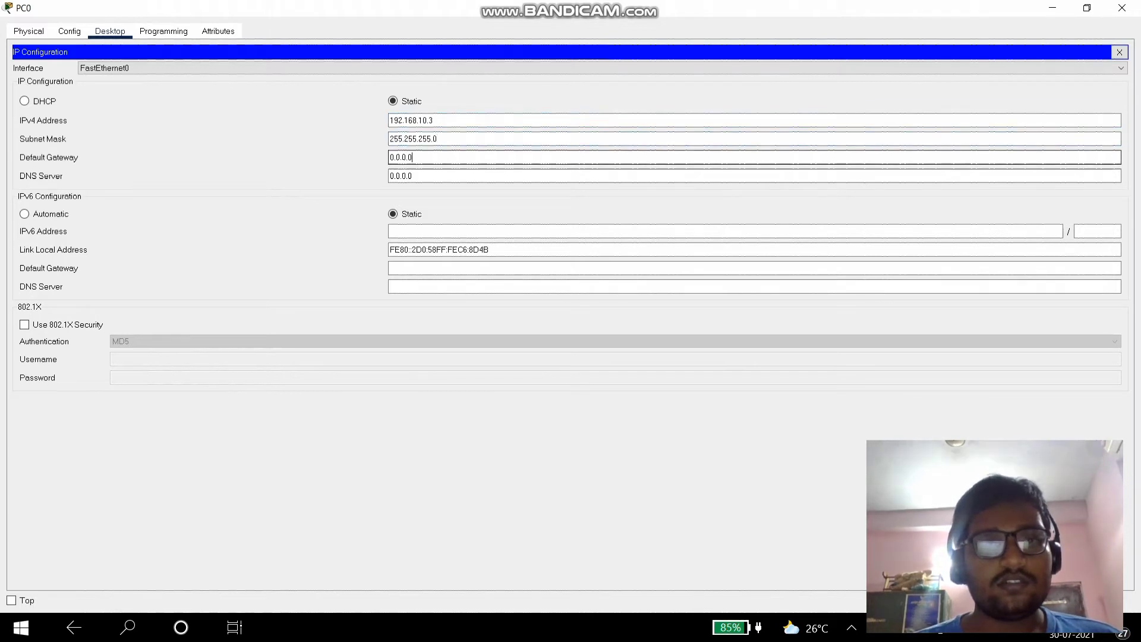
pyautogui.hotkey('ctrl', 'a')
pyautogui.hotkey('ctrl', 'v')
pyautogui.press('BackSpace')
pyautogui.write('1')
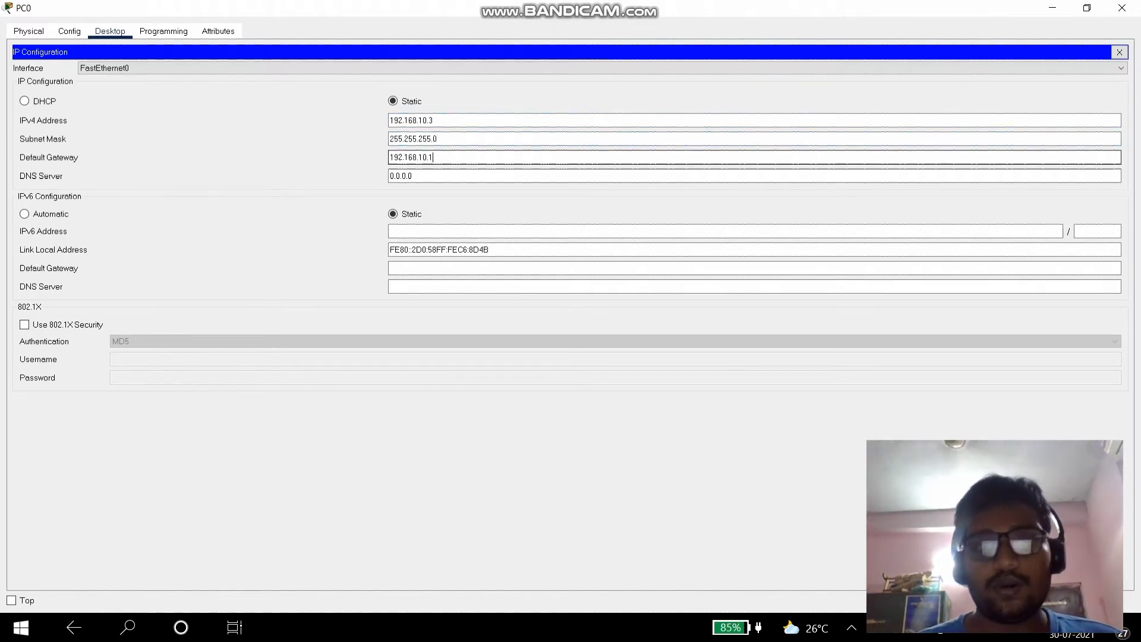
pyautogui.press('Tab')
pyautogui.hotkey('ctrl', 'v')
pyautogui.press('BackSpace')
pyautogui.write('2')
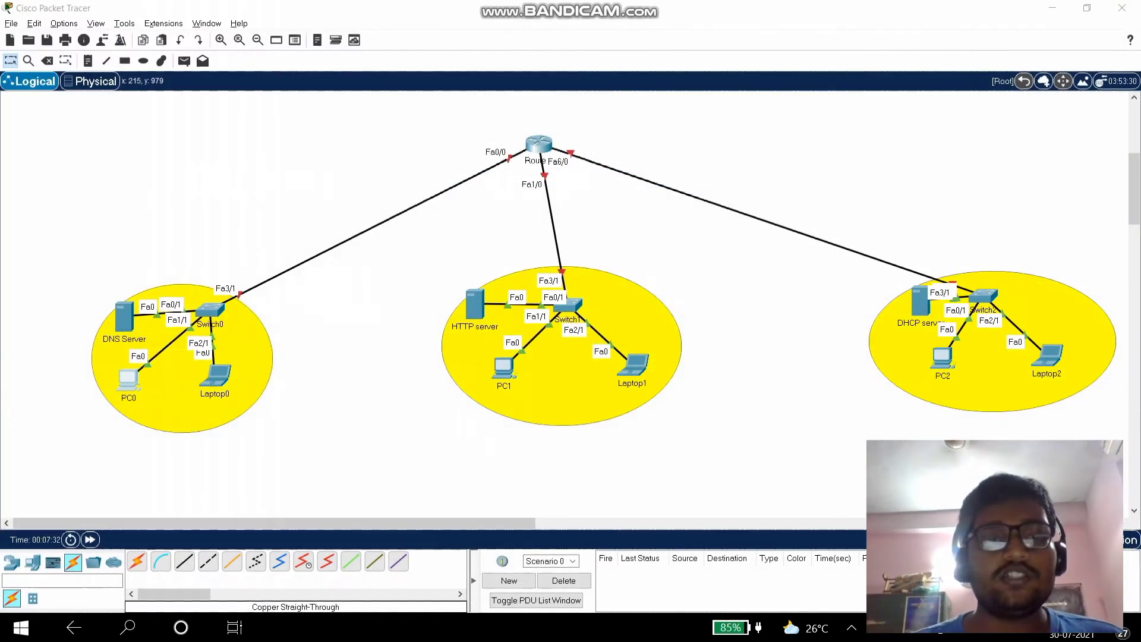
pyautogui.click(1121, 8)
pyautogui.click(215, 376)
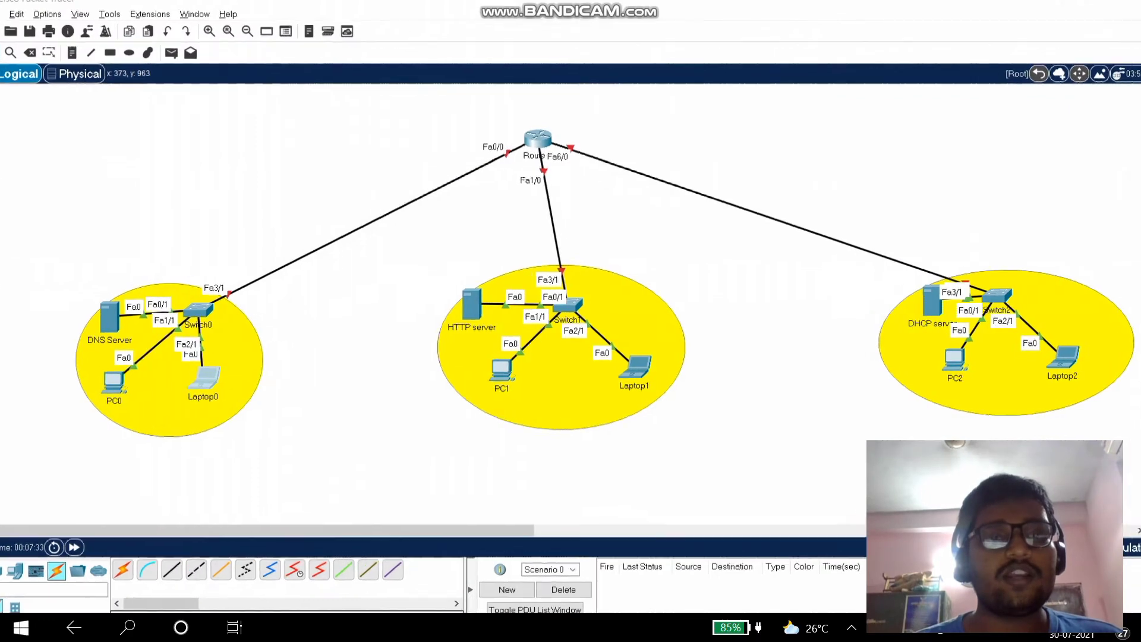
# - Give Laptop0 static IP 192.168.10.4 with subnet mask 255.255.255.0
pyautogui.click(110, 31)
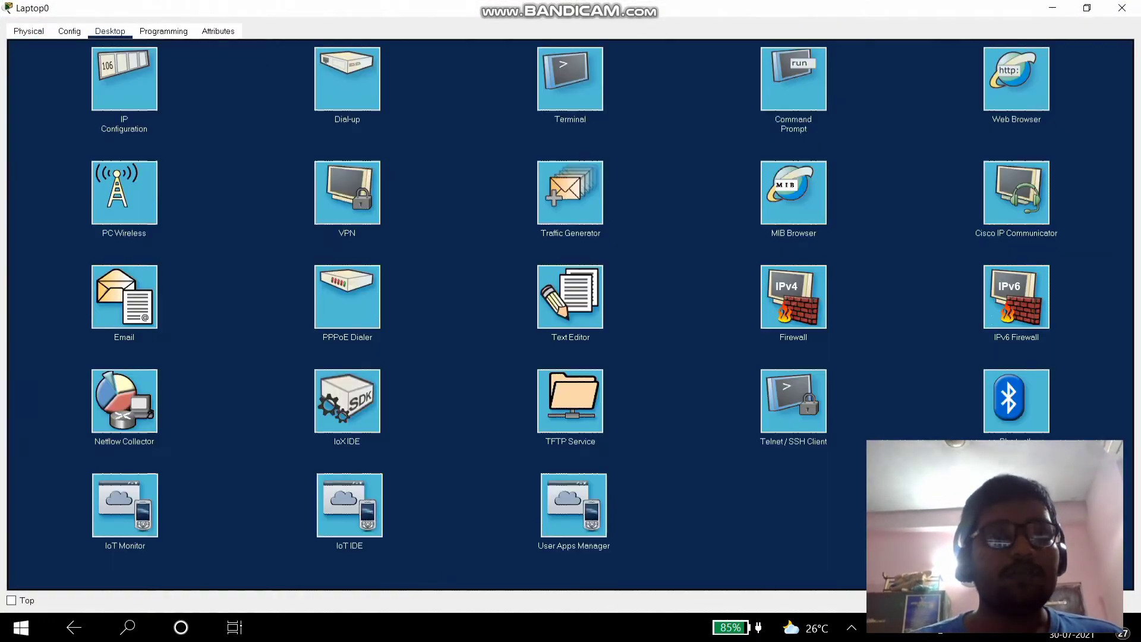
pyautogui.click(124, 78)
pyautogui.click(416, 121)
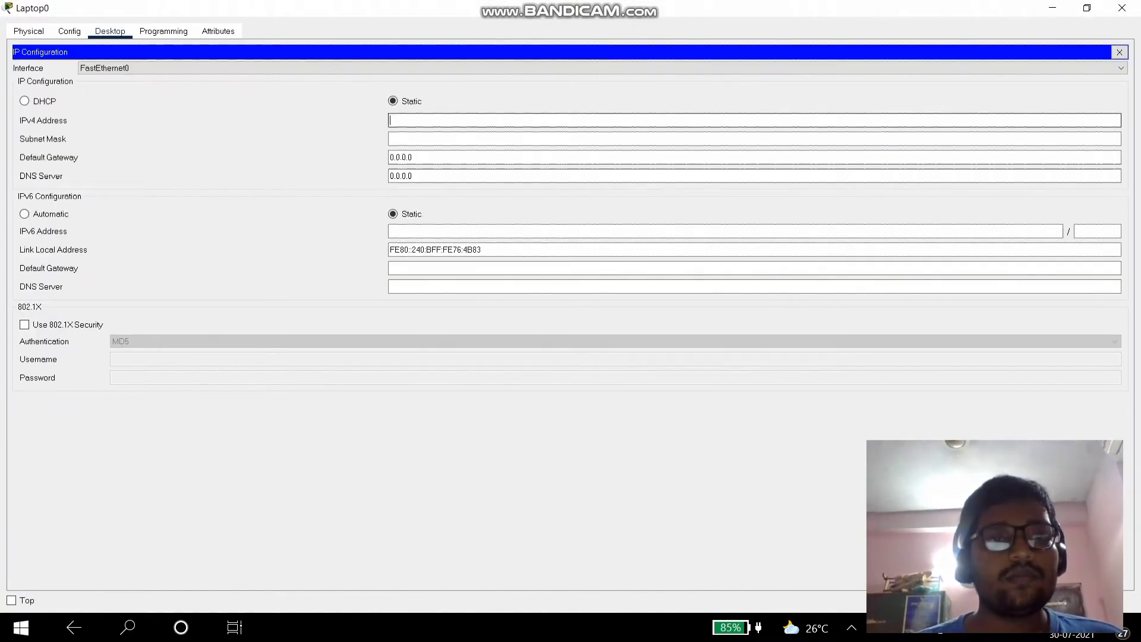
pyautogui.write('192.168.10')
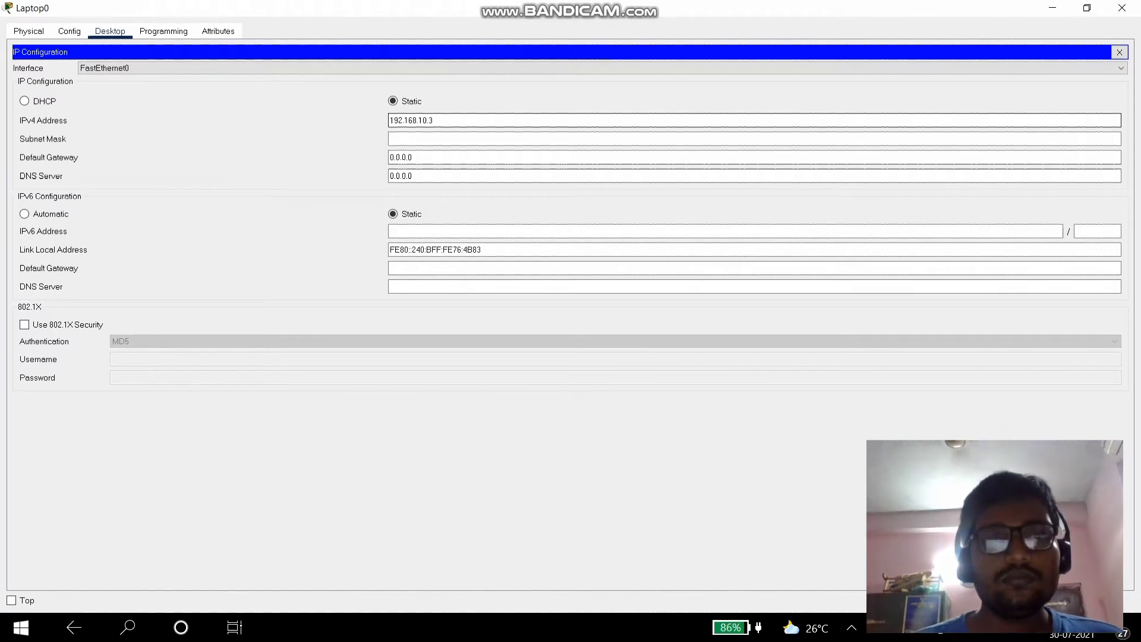
pyautogui.write('.4')
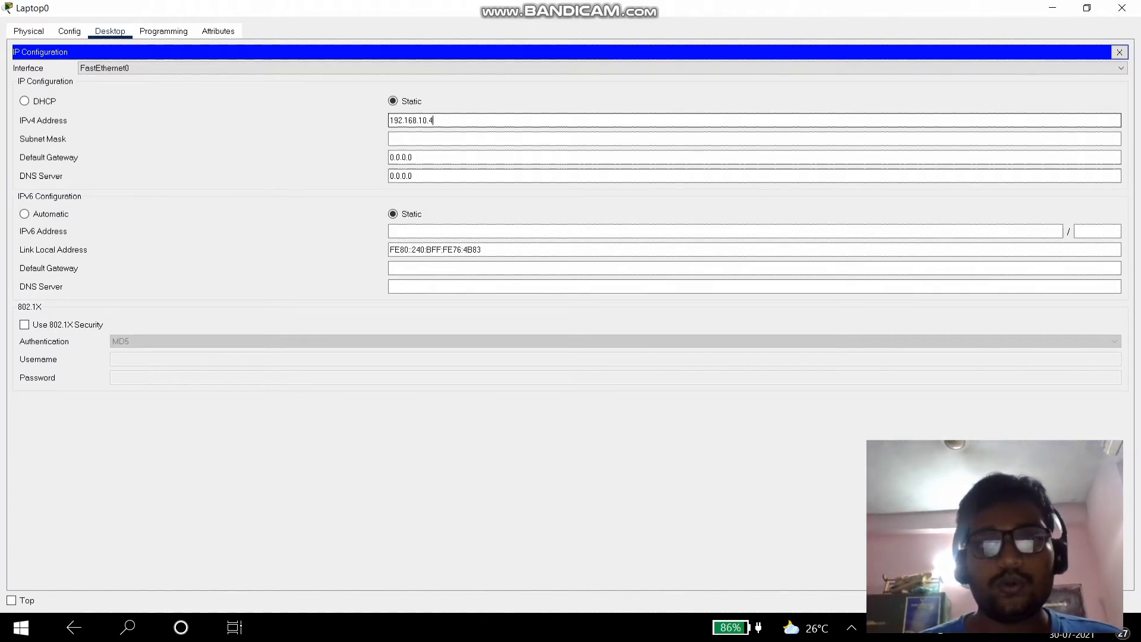
pyautogui.click(419, 138)
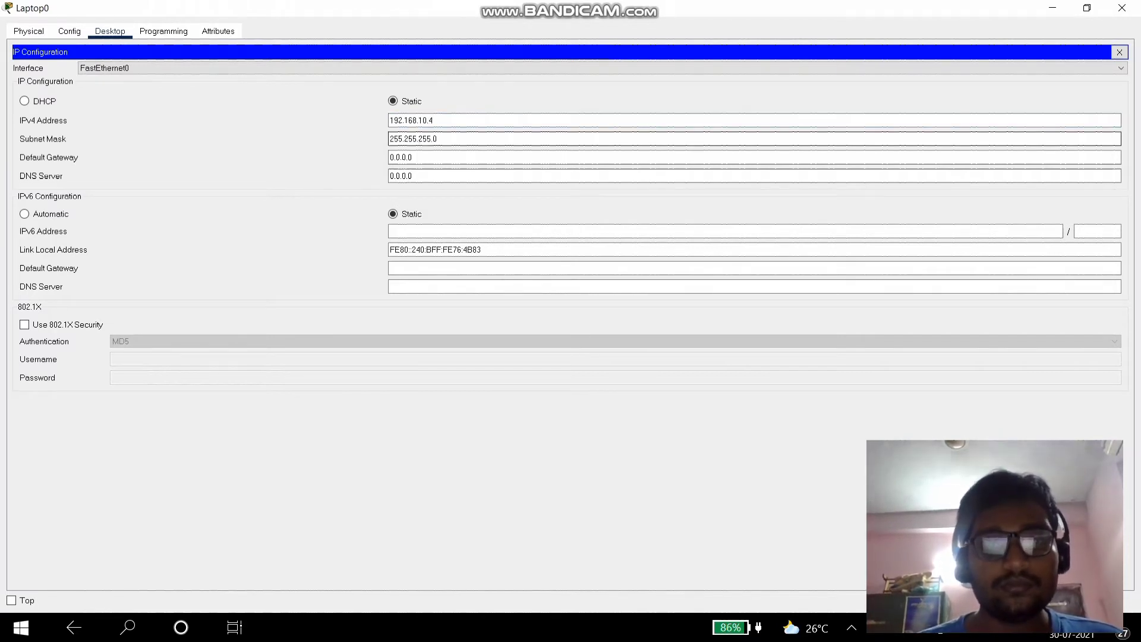
# - Set Laptop0's default gateway to 192.168.10.1 and DNS server to 192.168.10.2
pyautogui.click(412, 157)
pyautogui.hotkey('ctrl', 'a')
pyautogui.write('192.168.10.1')
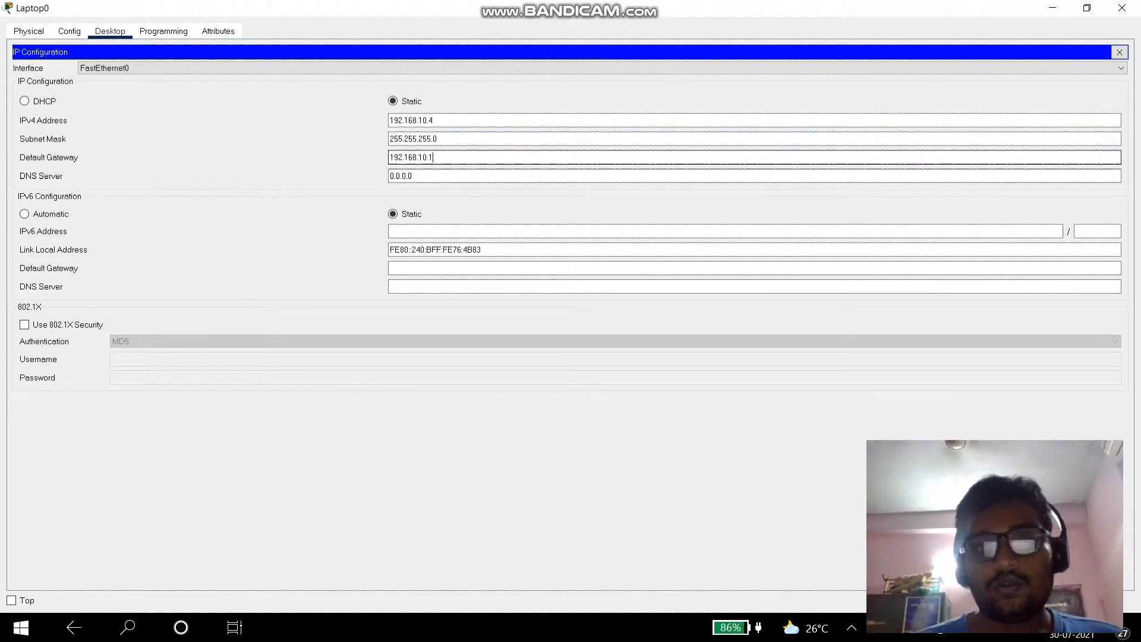
pyautogui.press('Tab')
pyautogui.write('0')
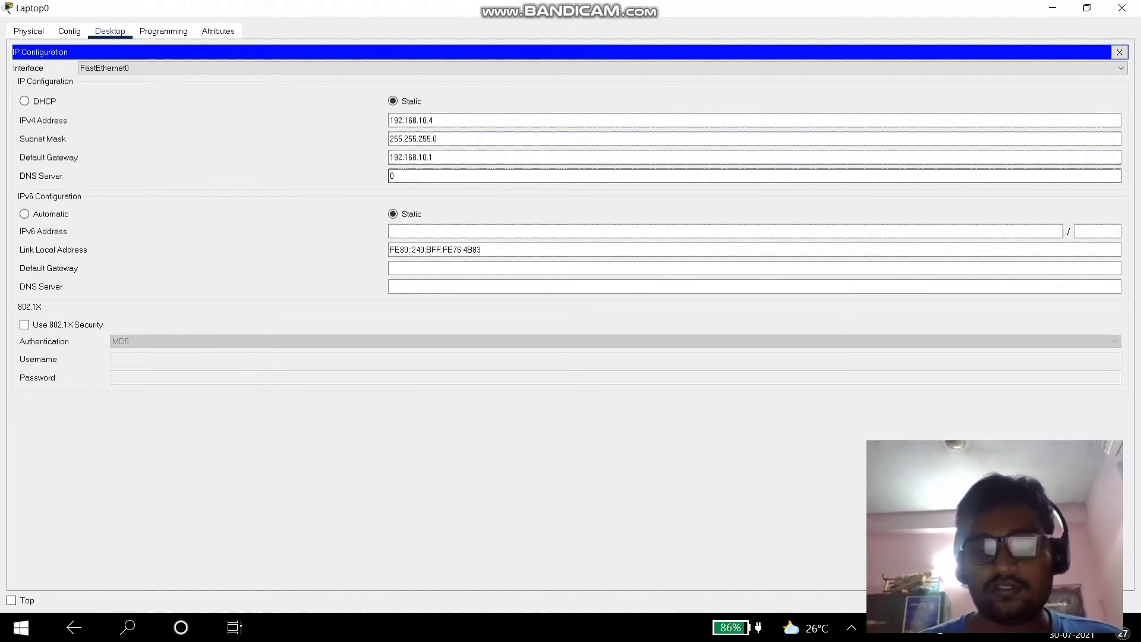
pyautogui.hotkey('ctrl', 'a')
pyautogui.write('192.168.10.1')
pyautogui.press('BackSpace')
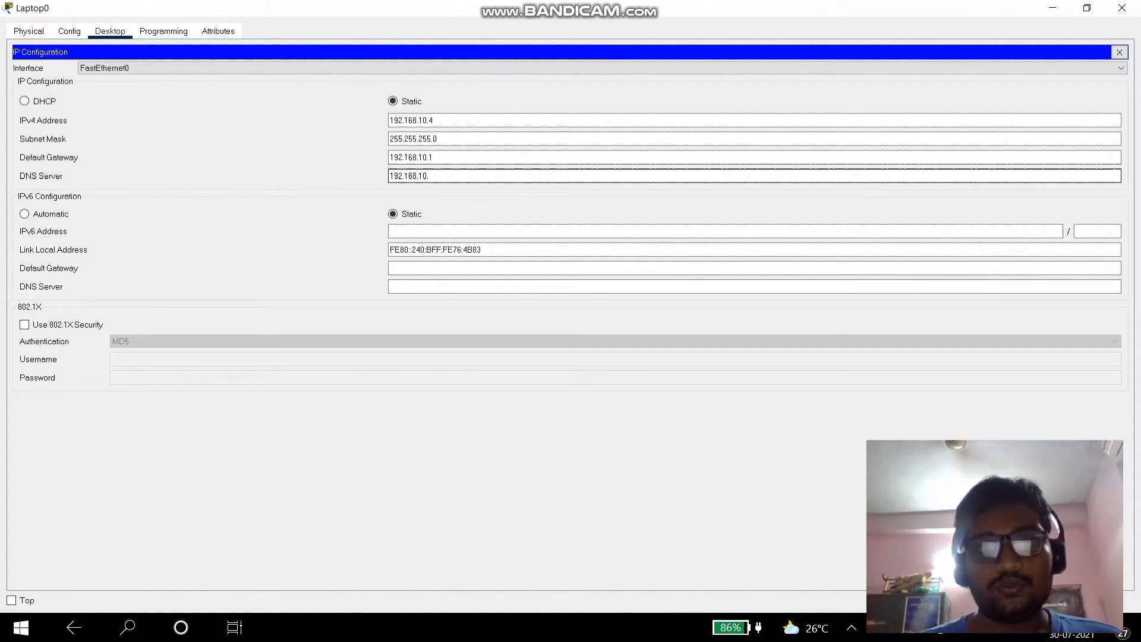
pyautogui.write('2')
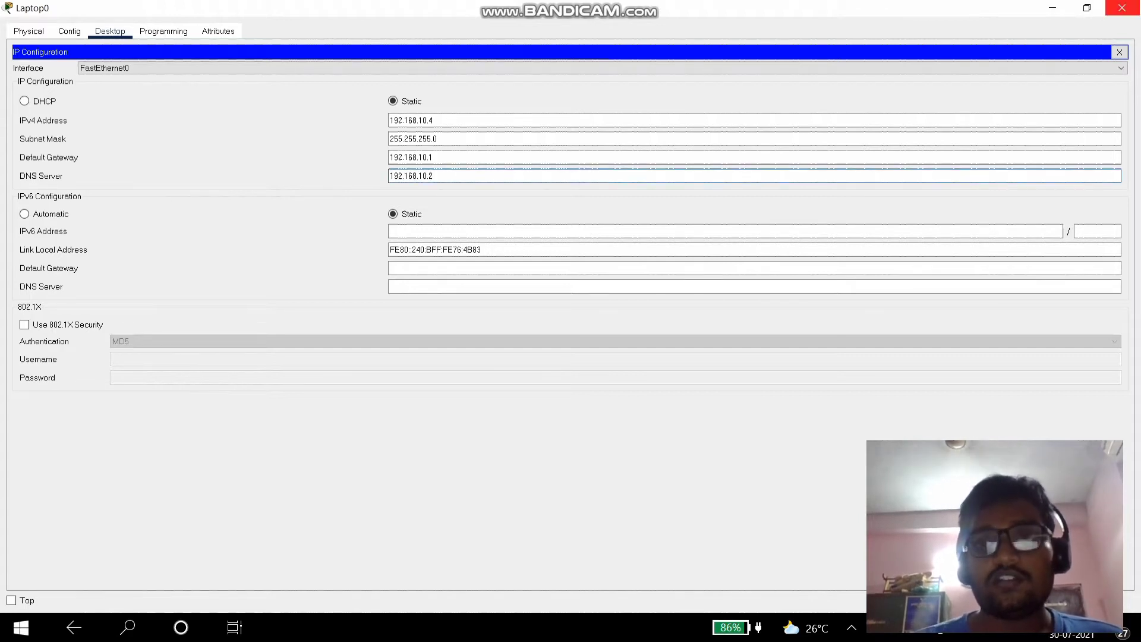
pyautogui.click(1121, 8)
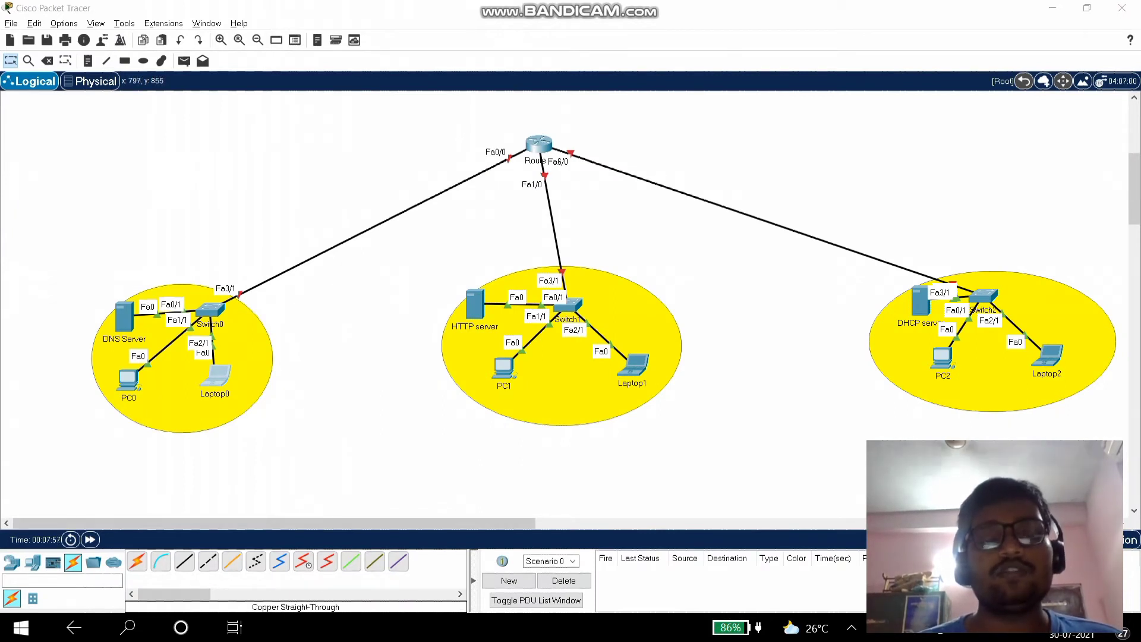
# - Give the HTTP server static IP 192.168.20.2 with subnet mask 255.255.255.0
pyautogui.click(474, 303)
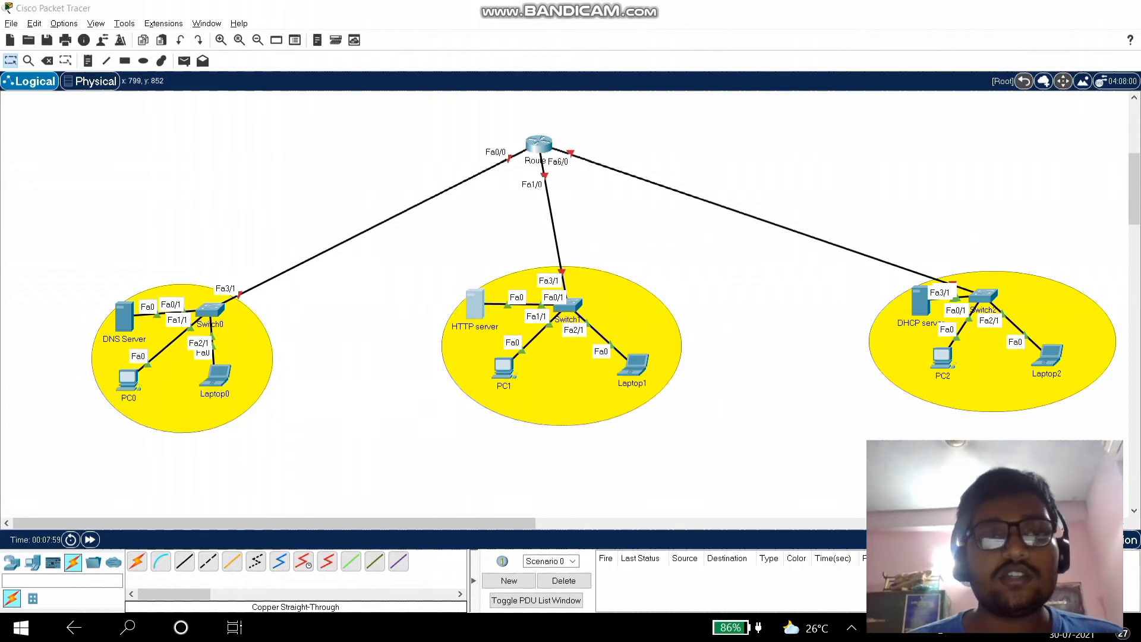
pyautogui.click(156, 31)
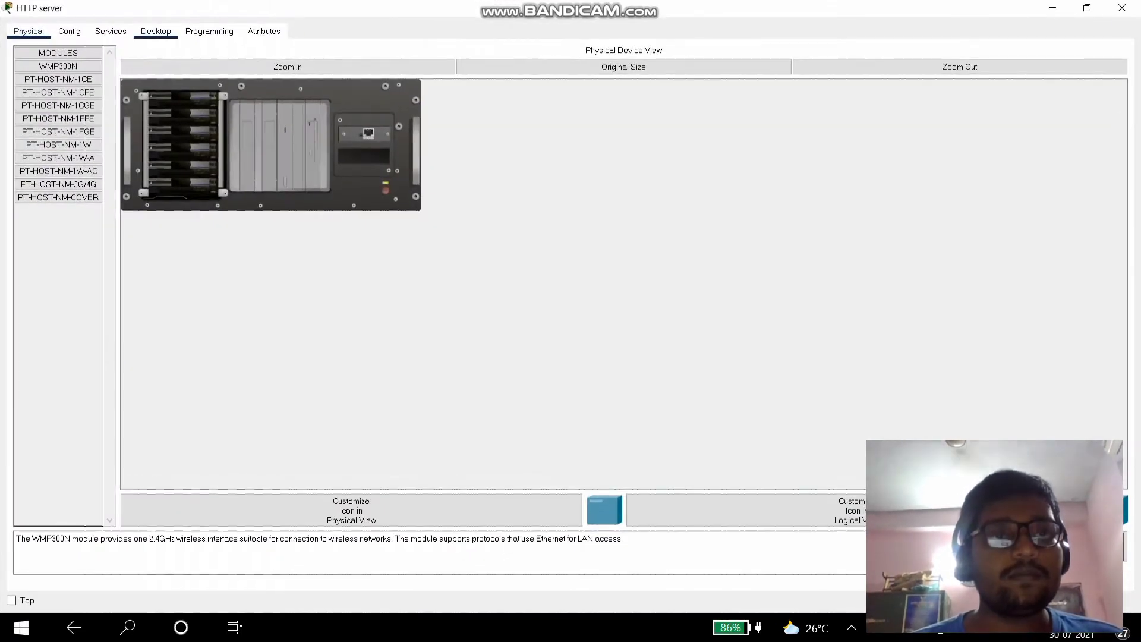
pyautogui.click(123, 78)
pyautogui.click(416, 105)
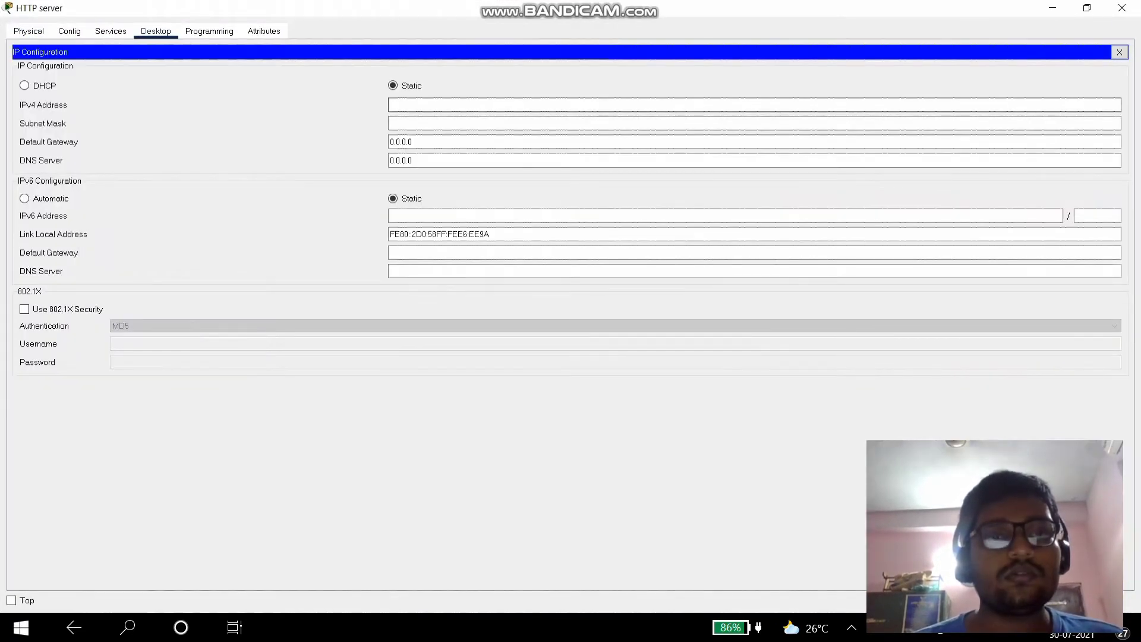
pyautogui.write('192.168.20')
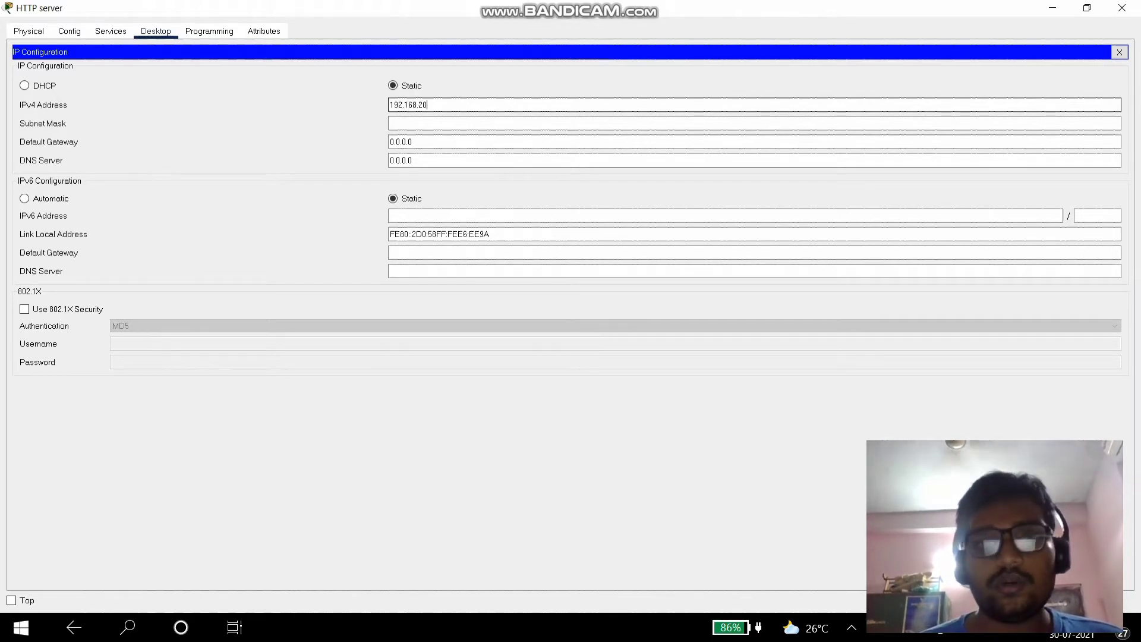
pyautogui.write('.2')
pyautogui.click(437, 123)
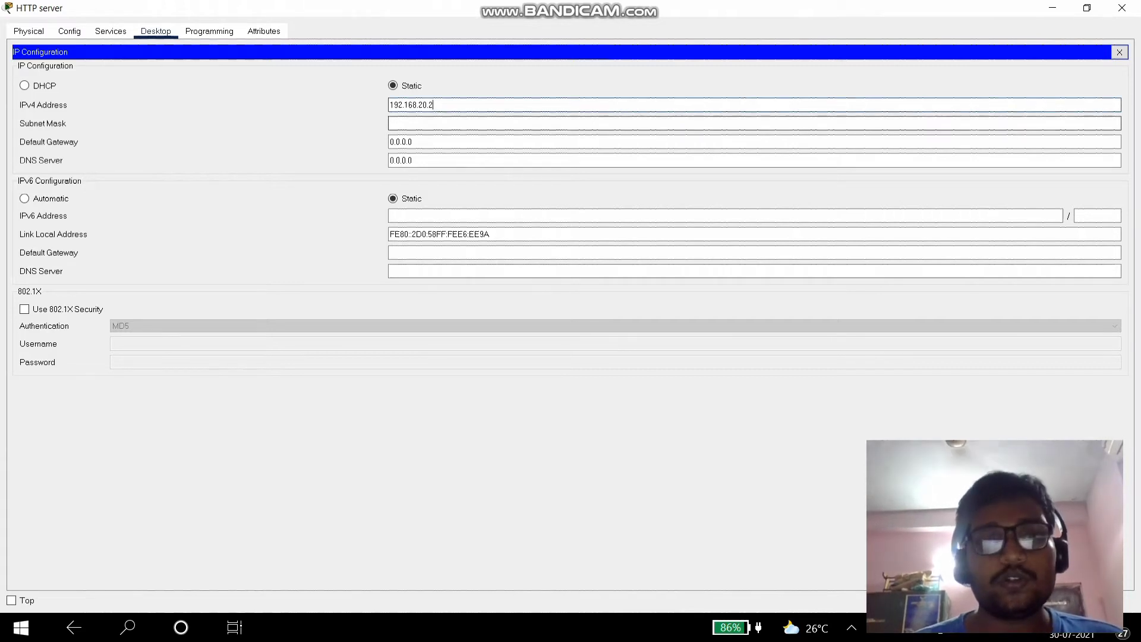
# - Set the HTTP server's default gateway to 192.168.20.1 and DNS server to 192.168.10.2
pyautogui.press('Tab')
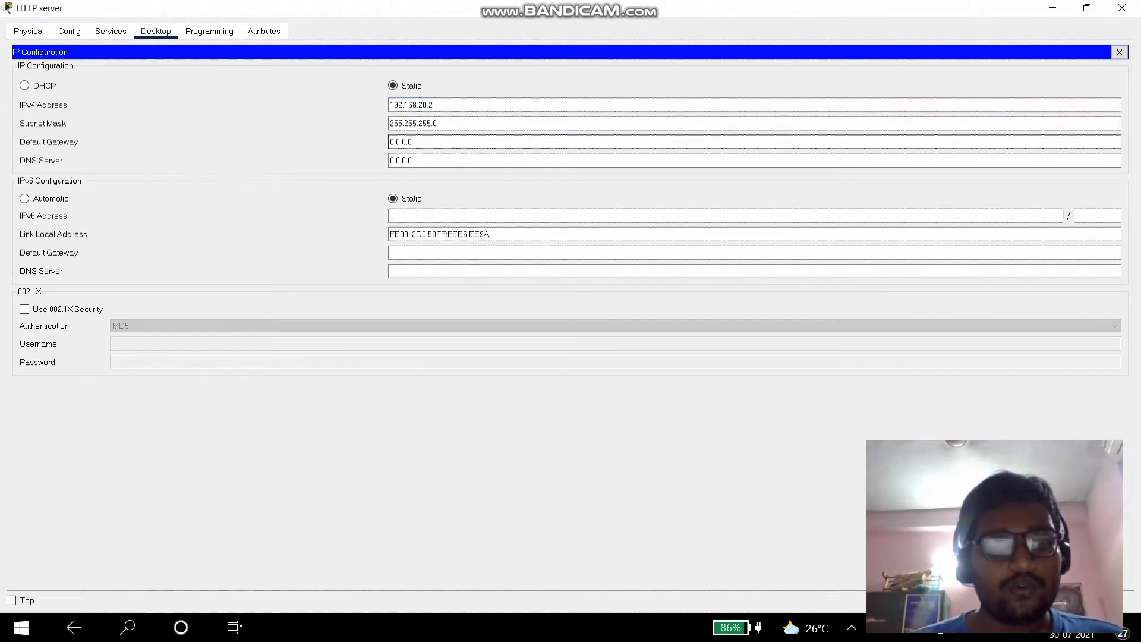
pyautogui.write('192.168.10.3')
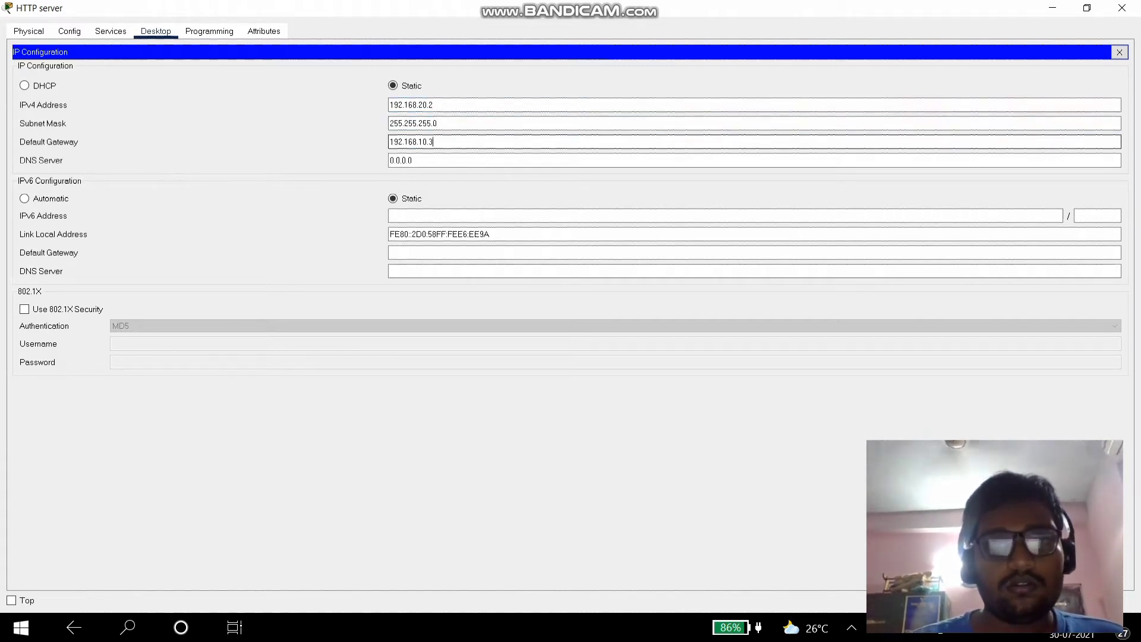
pyautogui.press('BackSpace')
pyautogui.press('BackSpace')
pyautogui.write('20.1')
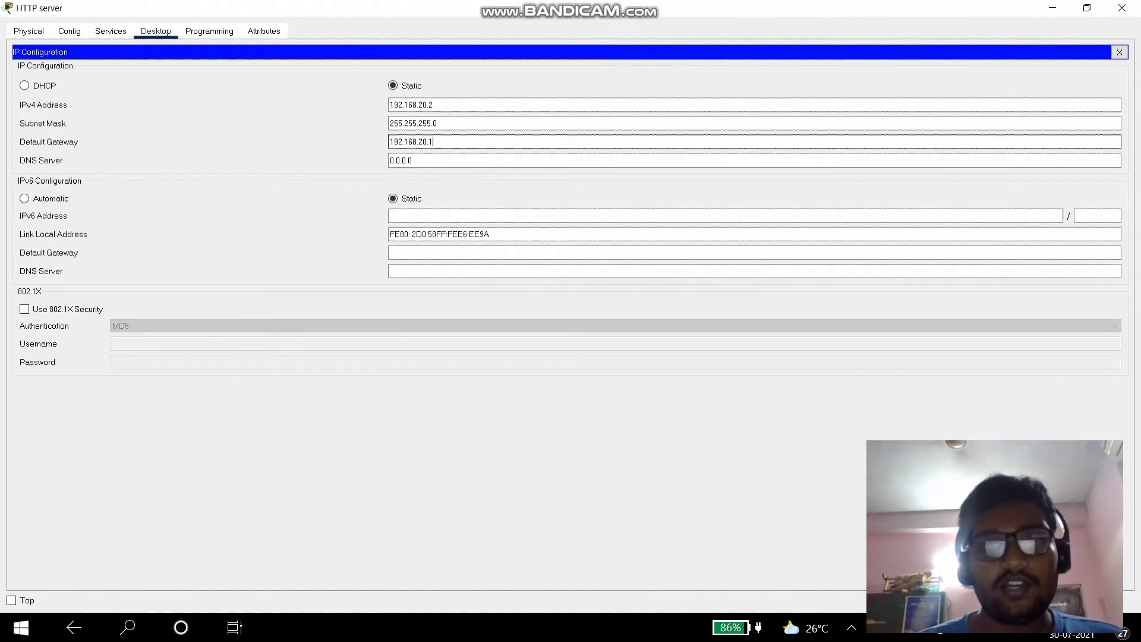
pyautogui.press('Tab')
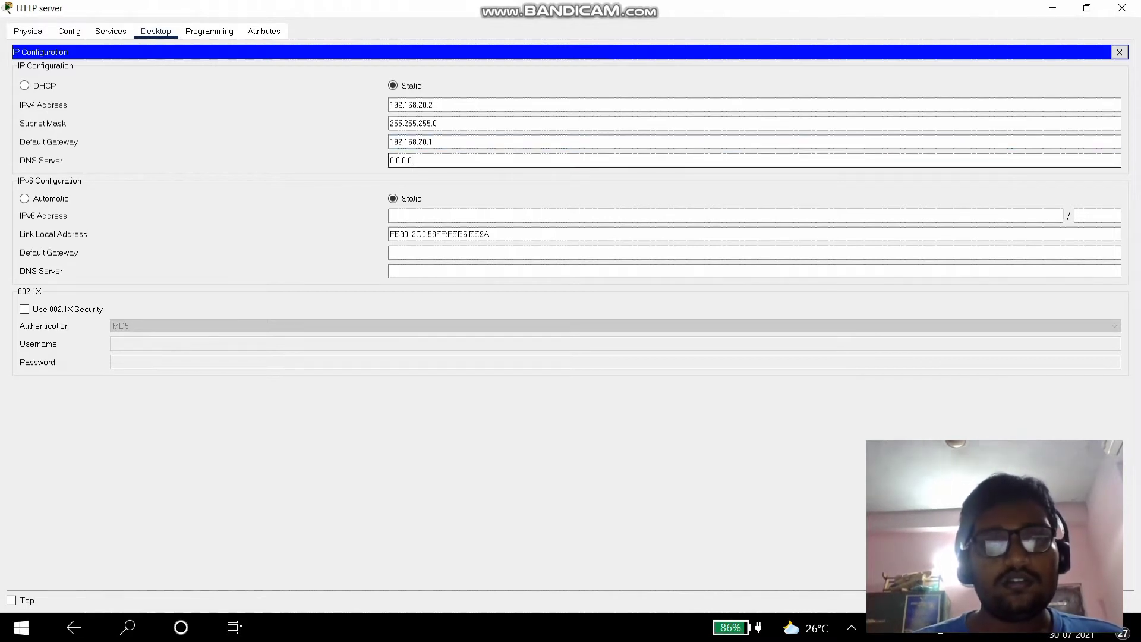
pyautogui.press('BackSpace')
pyautogui.press('BackSpace')
pyautogui.press('BackSpace')
pyautogui.press('BackSpace')
pyautogui.hotkey('ctrl', 'a')
pyautogui.write('192.168.10.1')
pyautogui.press('BackSpace')
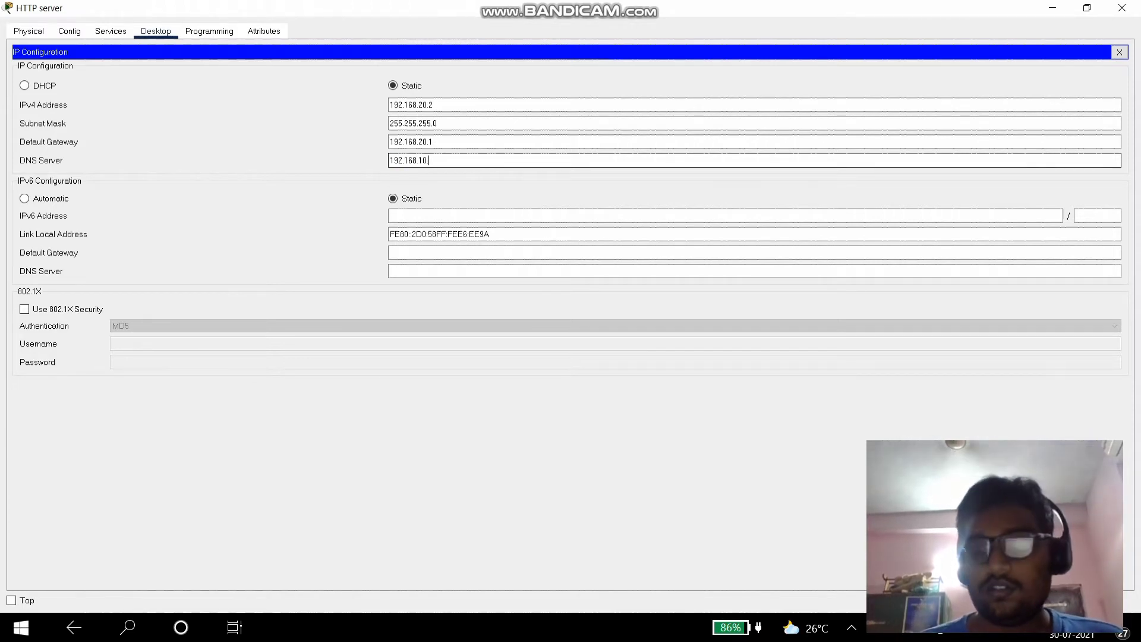
pyautogui.write('1')
pyautogui.press('BackSpace')
pyautogui.write('2')
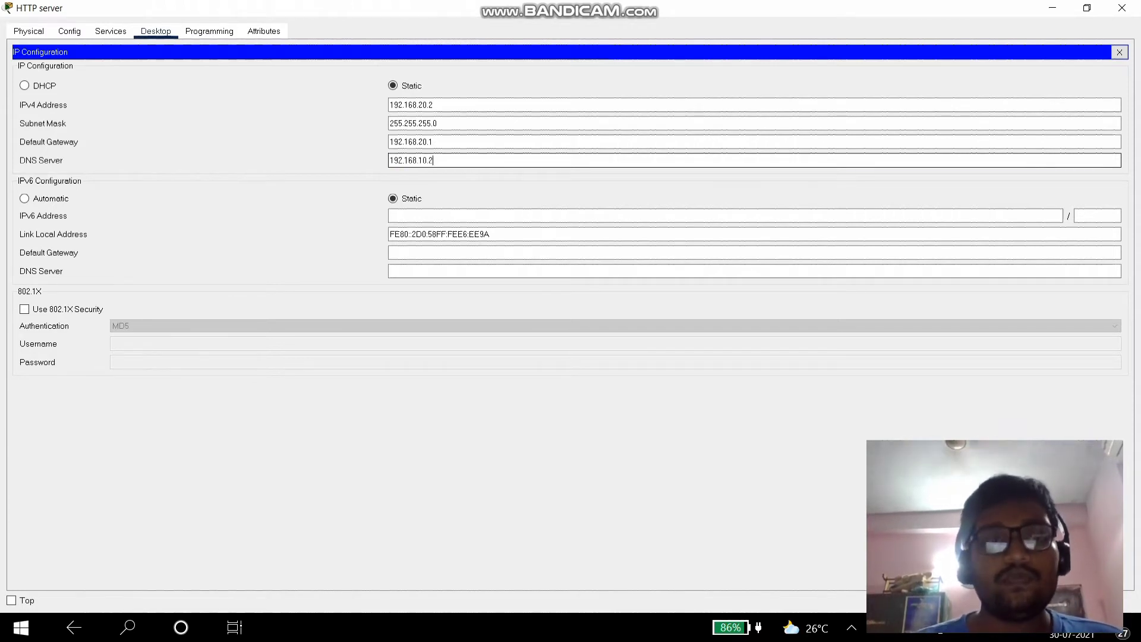
pyautogui.click(110, 31)
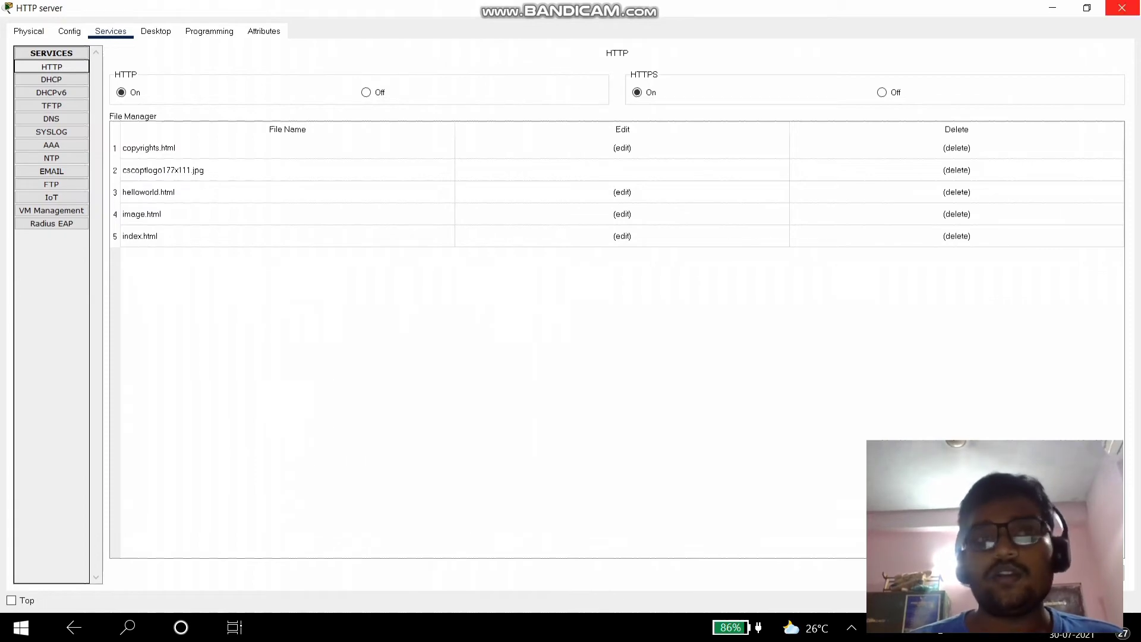
pyautogui.click(1121, 7)
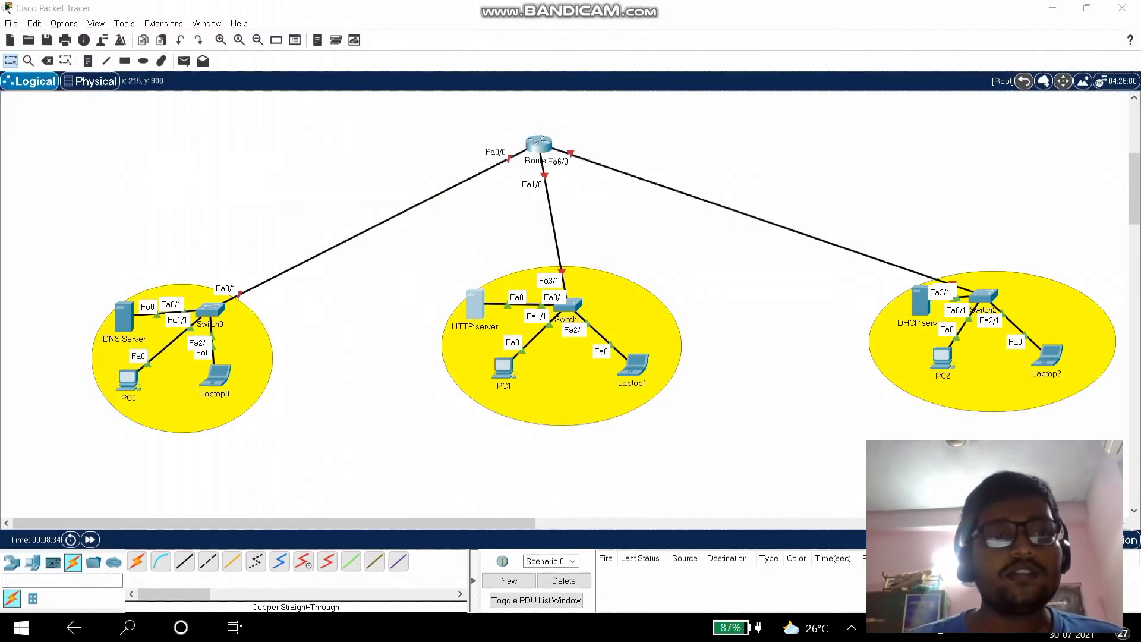
pyautogui.click(124, 316)
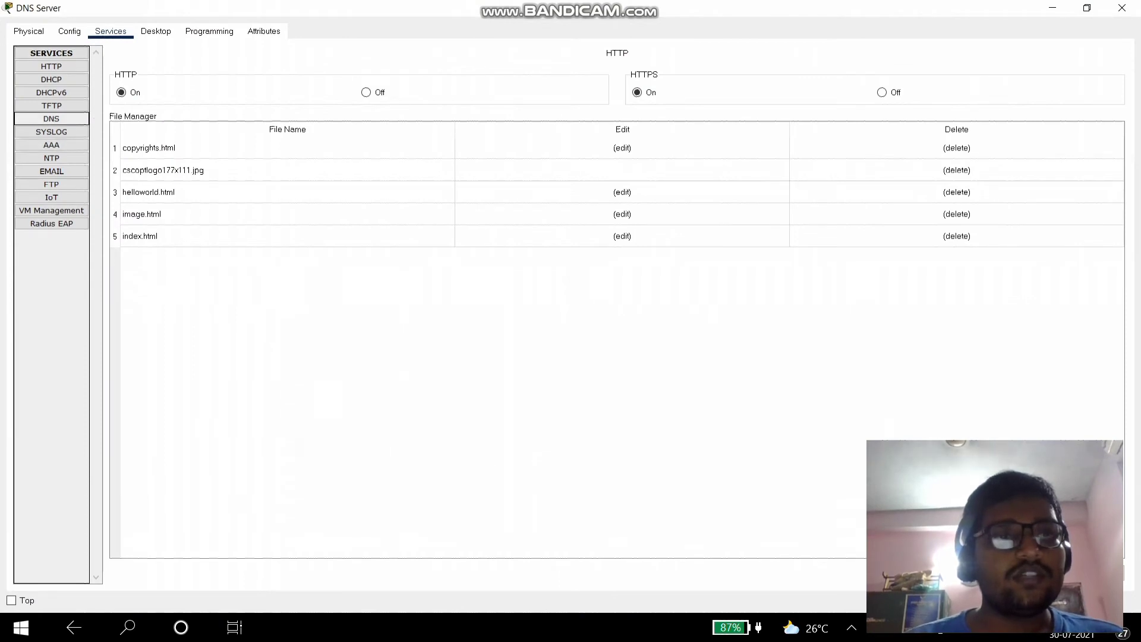
pyautogui.click(51, 119)
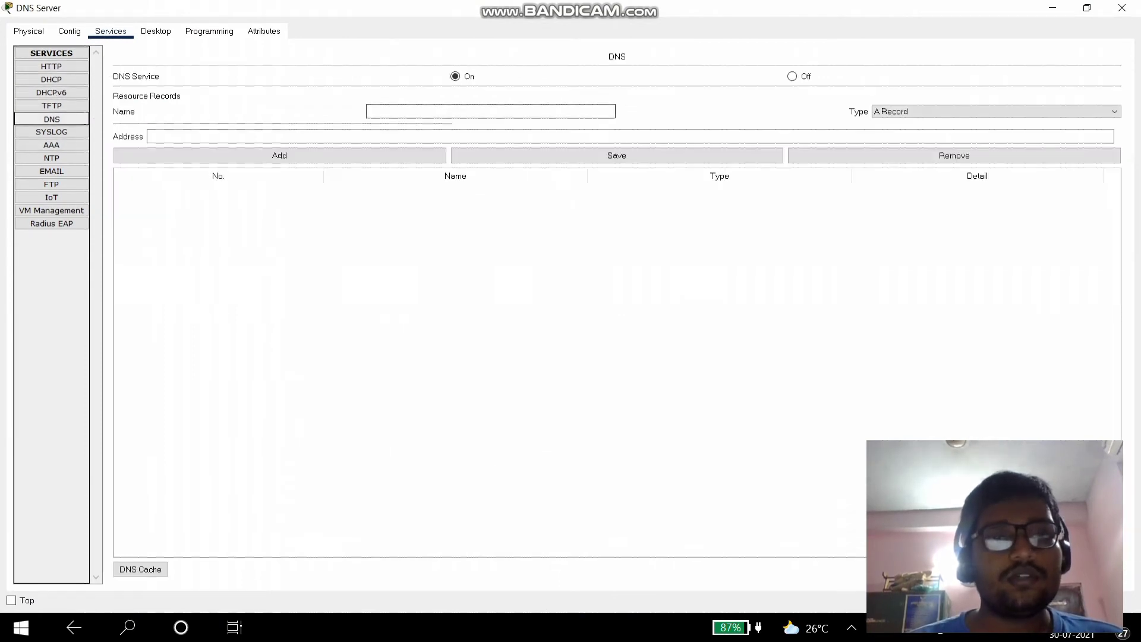
pyautogui.write('www.cisco.com')
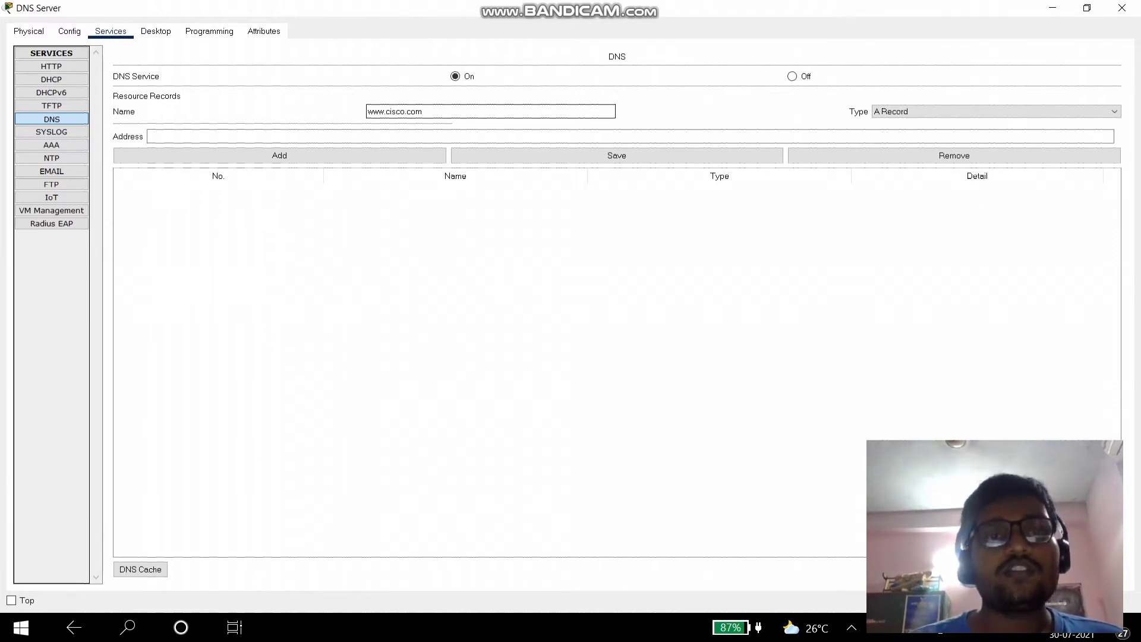
pyautogui.click(155, 136)
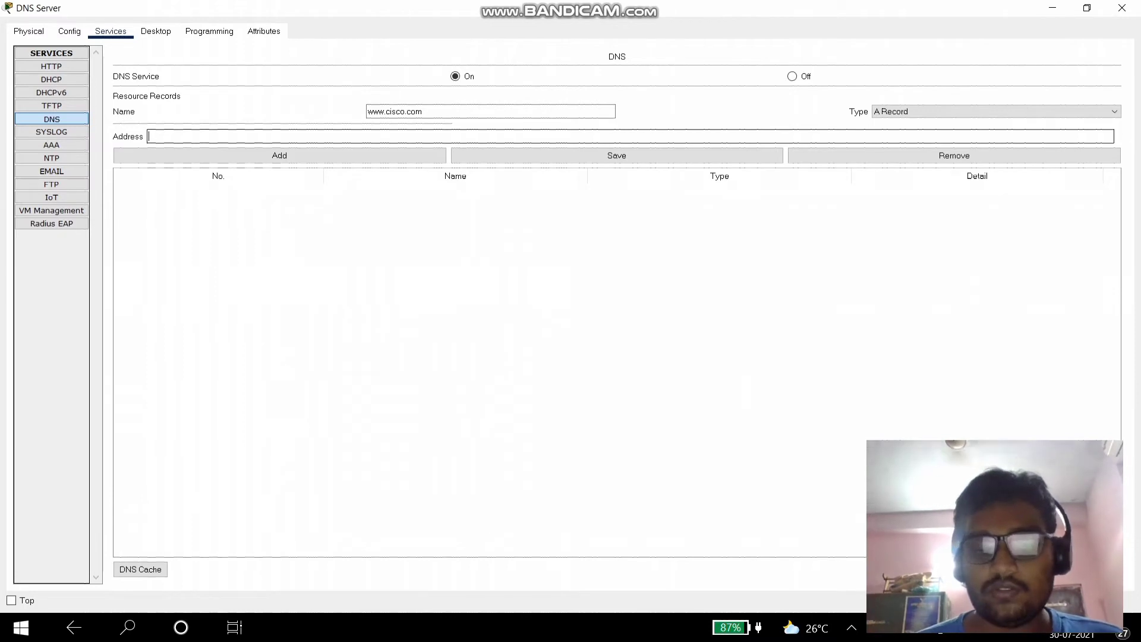
pyautogui.write('192.168.')
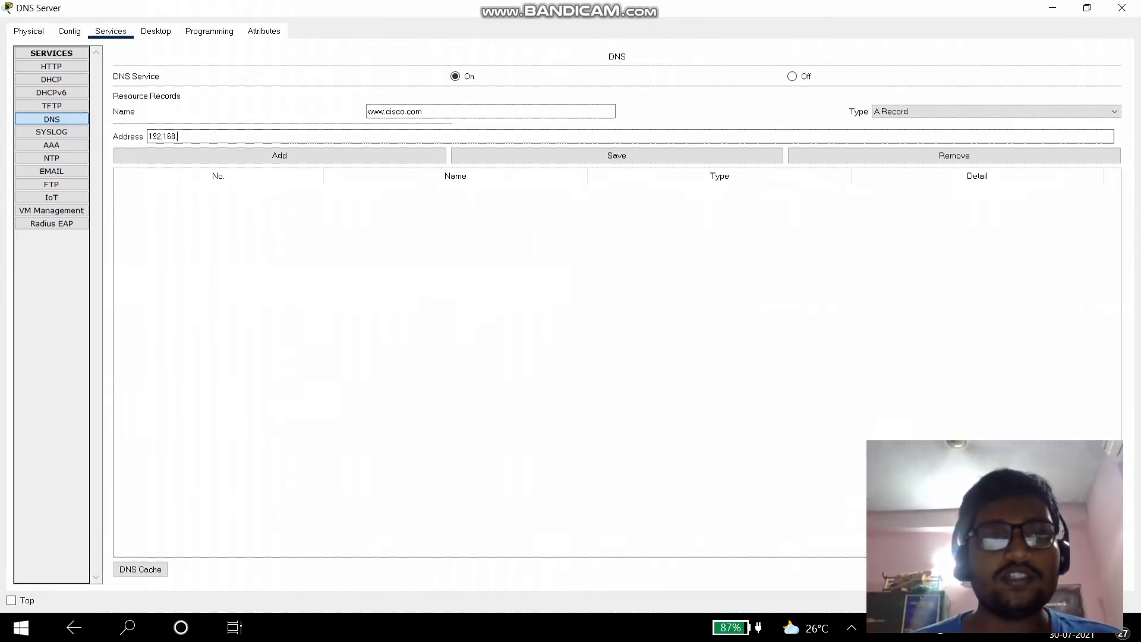
pyautogui.write('20.2')
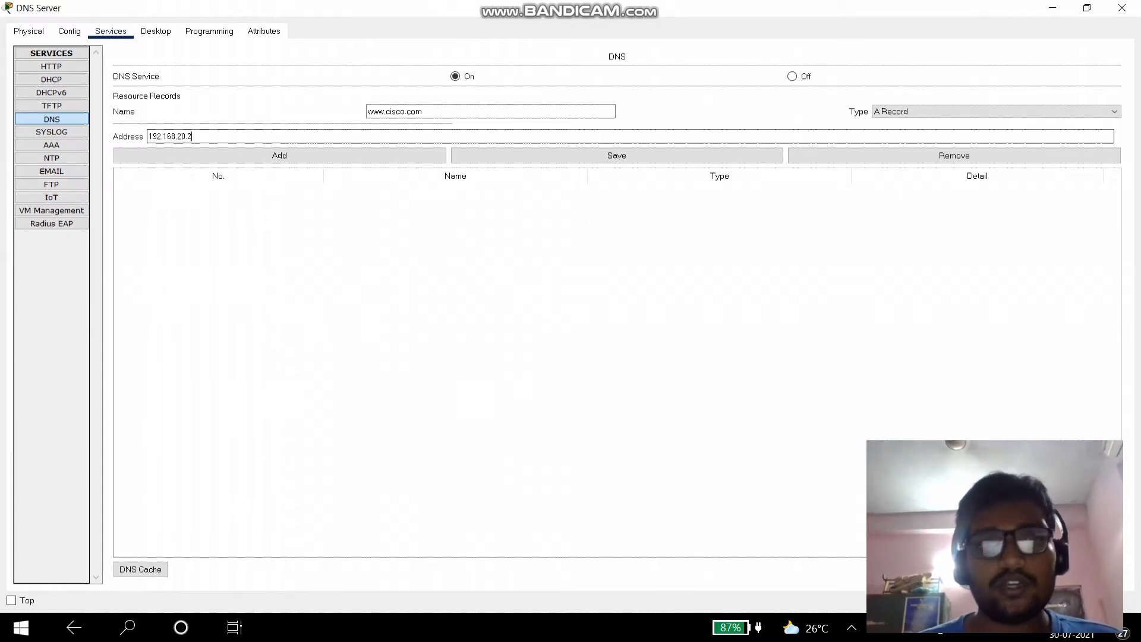
pyautogui.click(279, 155)
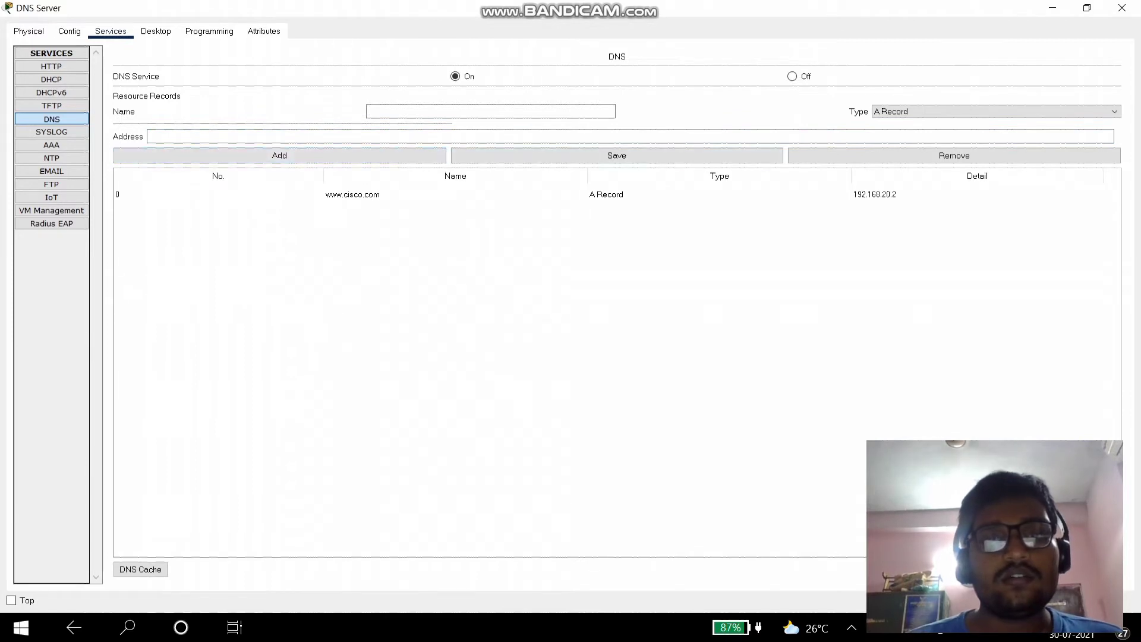
pyautogui.click(671, 195)
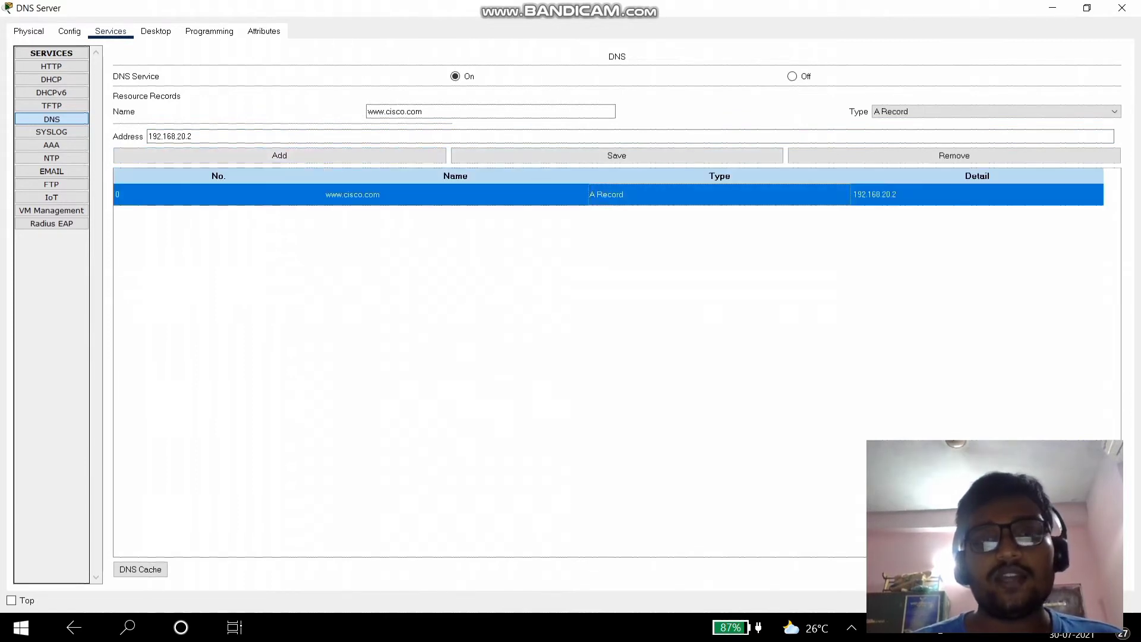
pyautogui.doubleClick(189, 136)
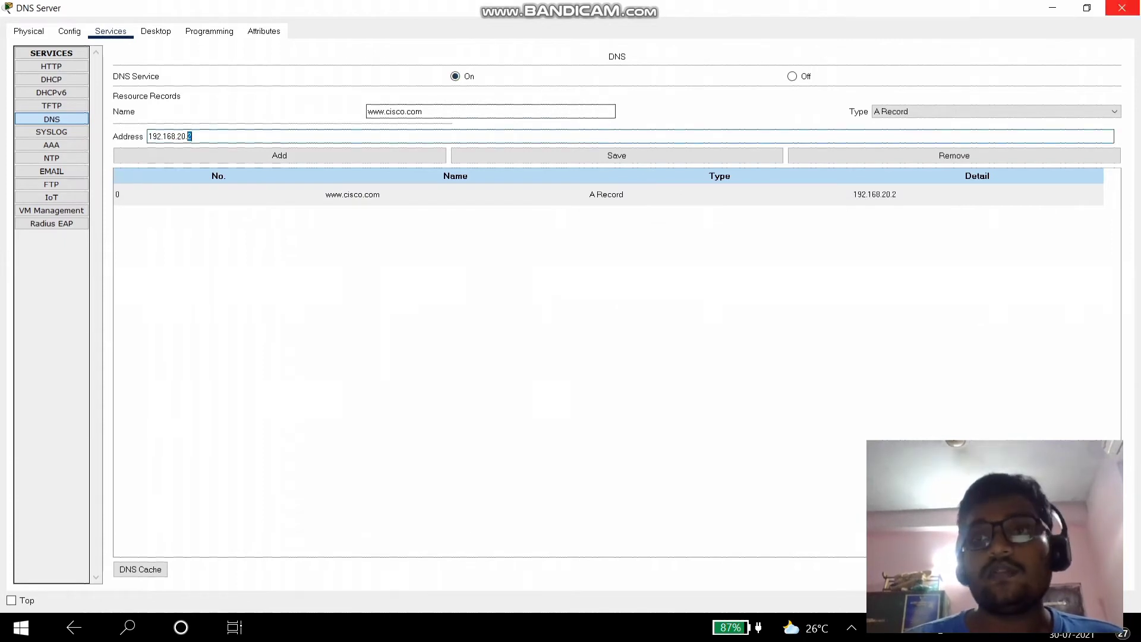
pyautogui.click(1121, 7)
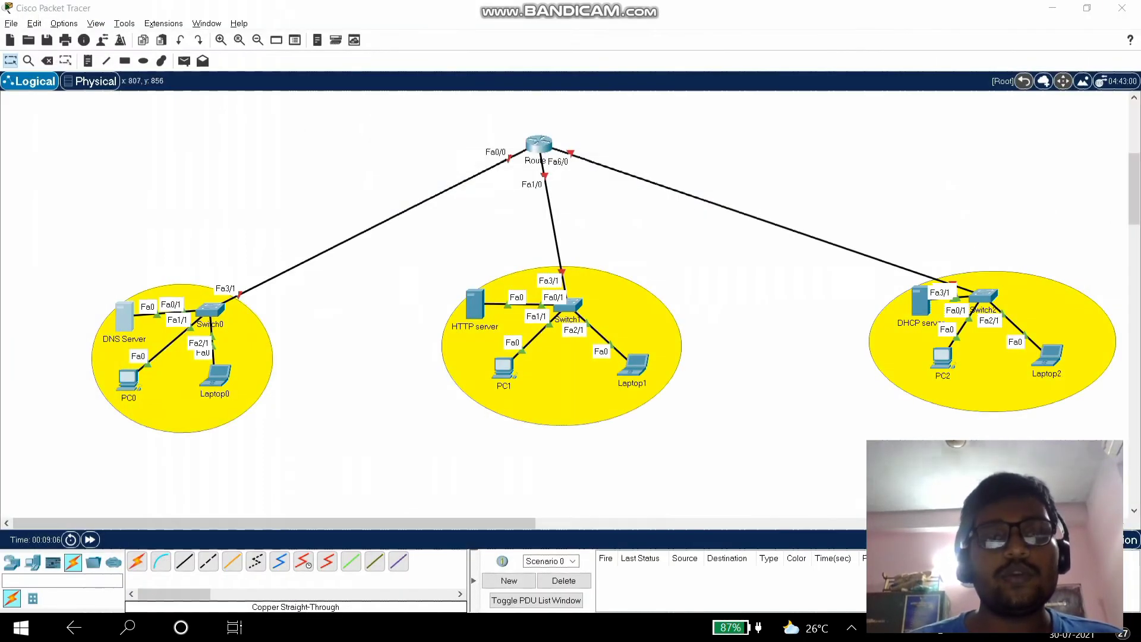
pyautogui.moveTo(475, 304)
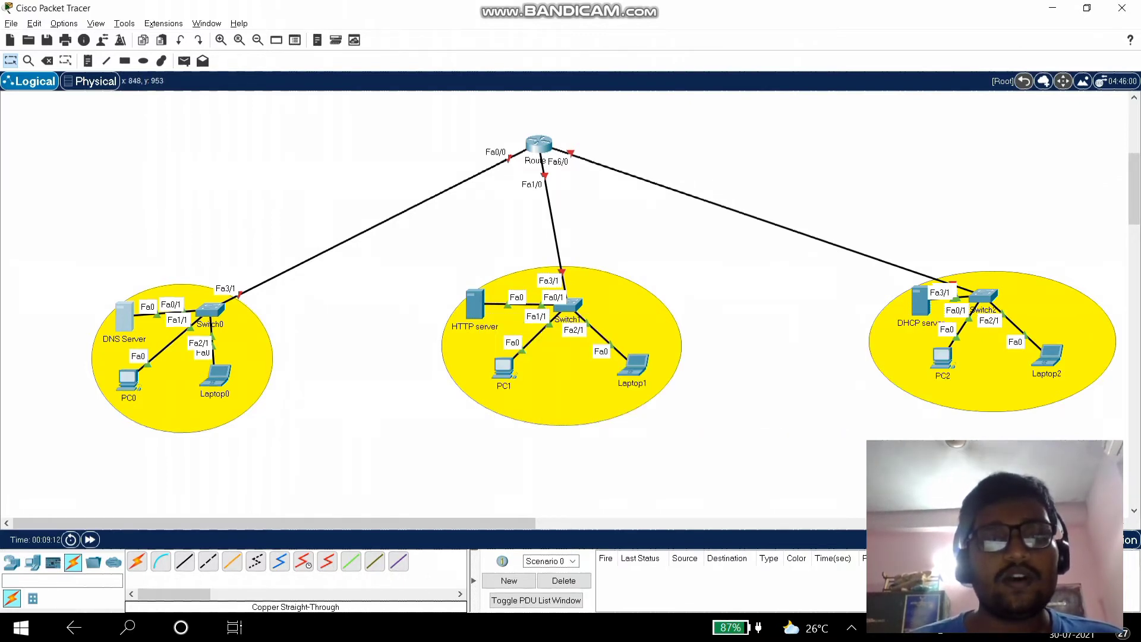
# - Give PC1 static IP 192.168.20.3 with subnet mask 255.255.255.0
pyautogui.click(504, 367)
pyautogui.click(110, 31)
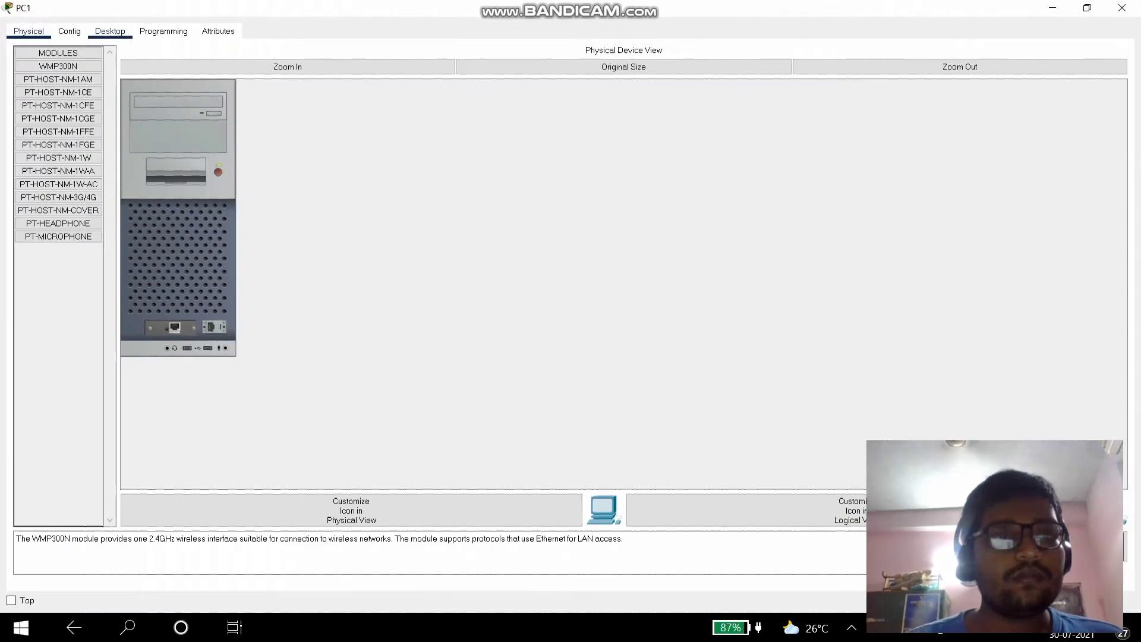
pyautogui.click(120, 77)
pyautogui.click(452, 121)
pyautogui.write('192.168.10.3')
pyautogui.press('BackSpace')
pyautogui.press('BackSpace')
pyautogui.press('BackSpace')
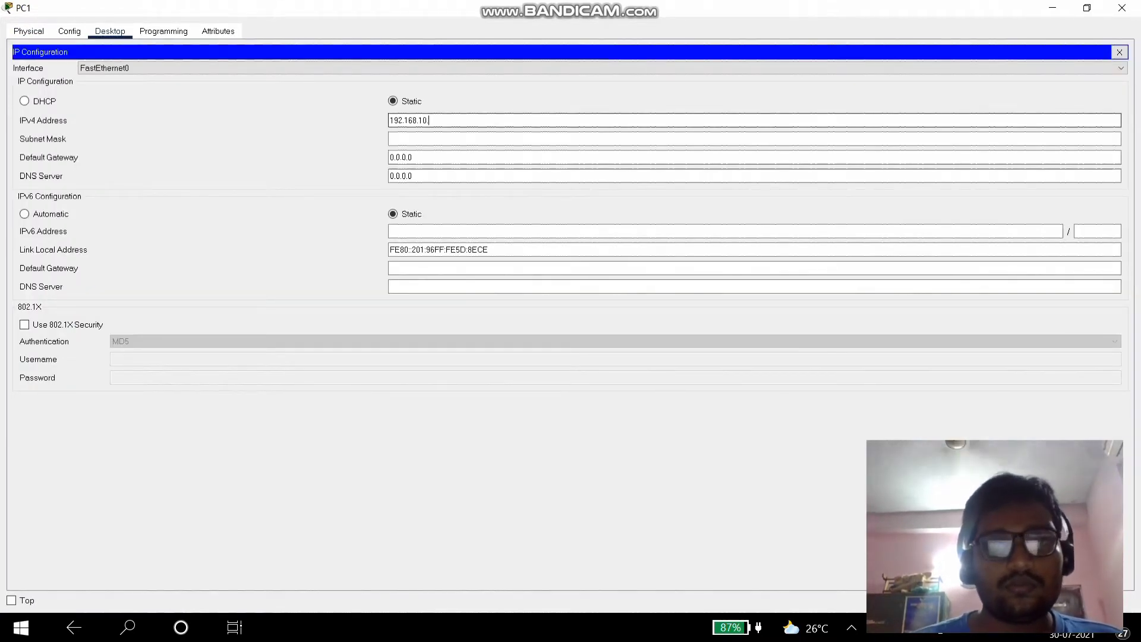
pyautogui.write('20.3')
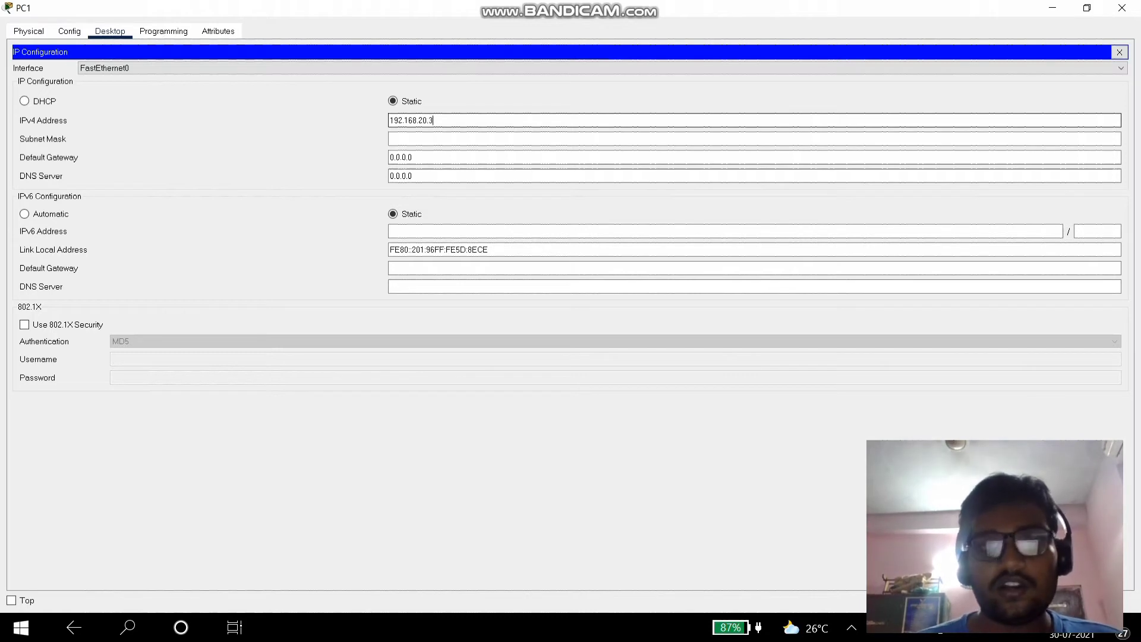
pyautogui.click(419, 140)
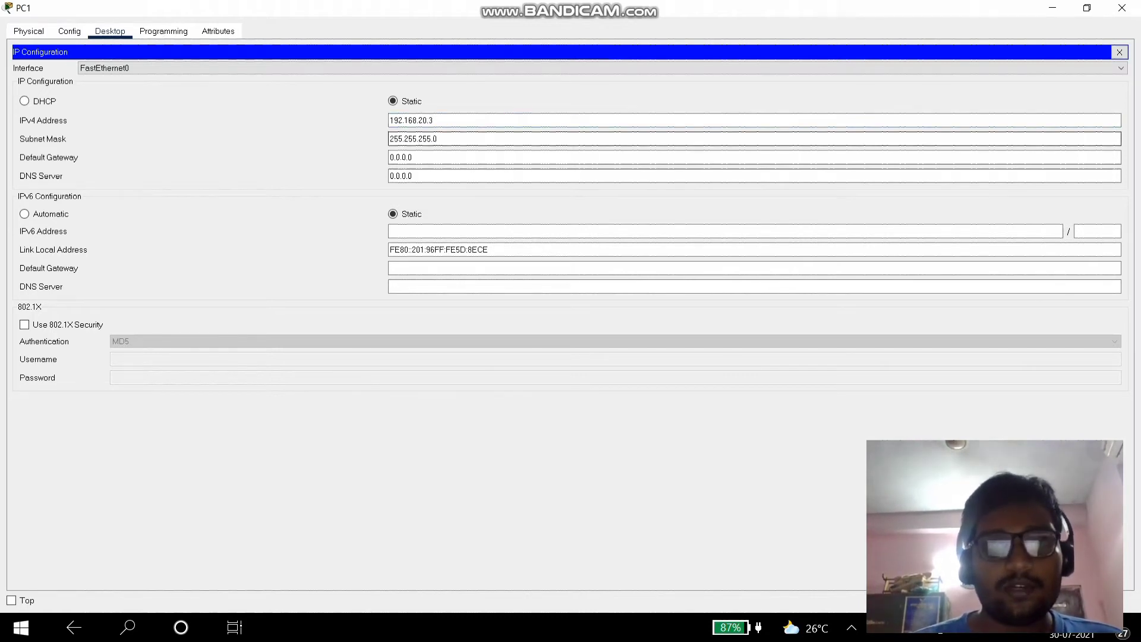
# - Set PC1's default gateway to 192.168.20.1 and enter DNS server 192.168.10.2
pyautogui.press('Tab')
pyautogui.write('192.168.10.3')
pyautogui.press('BackSpace')
pyautogui.press('BackSpace')
pyautogui.press('BackSpace')
pyautogui.write('20.1')
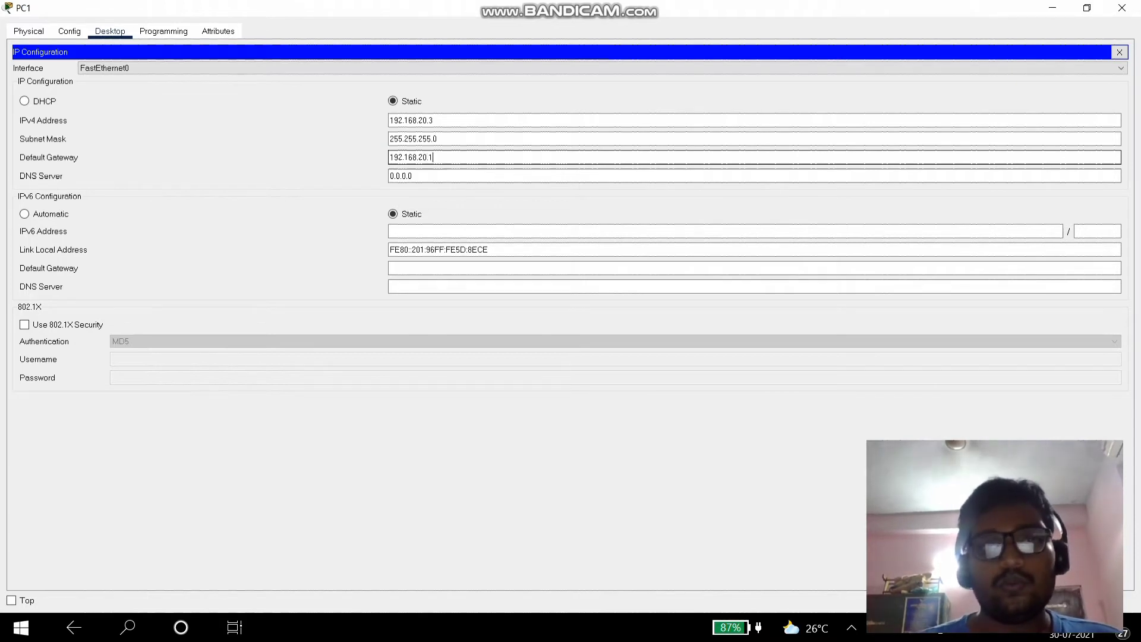
pyautogui.press('Tab')
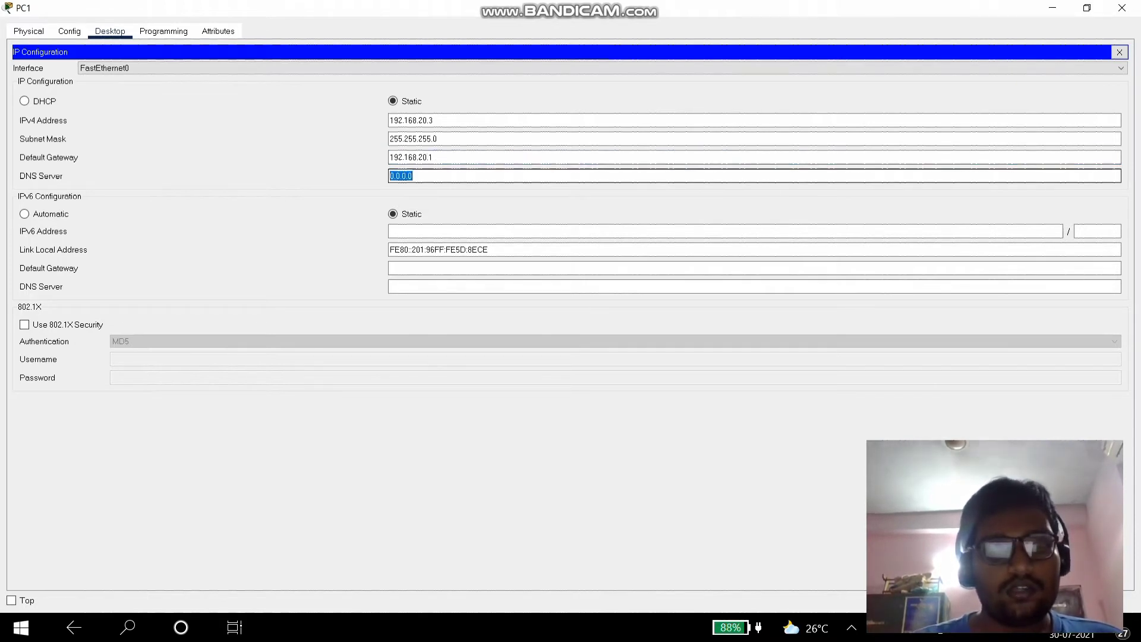
pyautogui.write('192.168.10.2')
pyautogui.click(1122, 7)
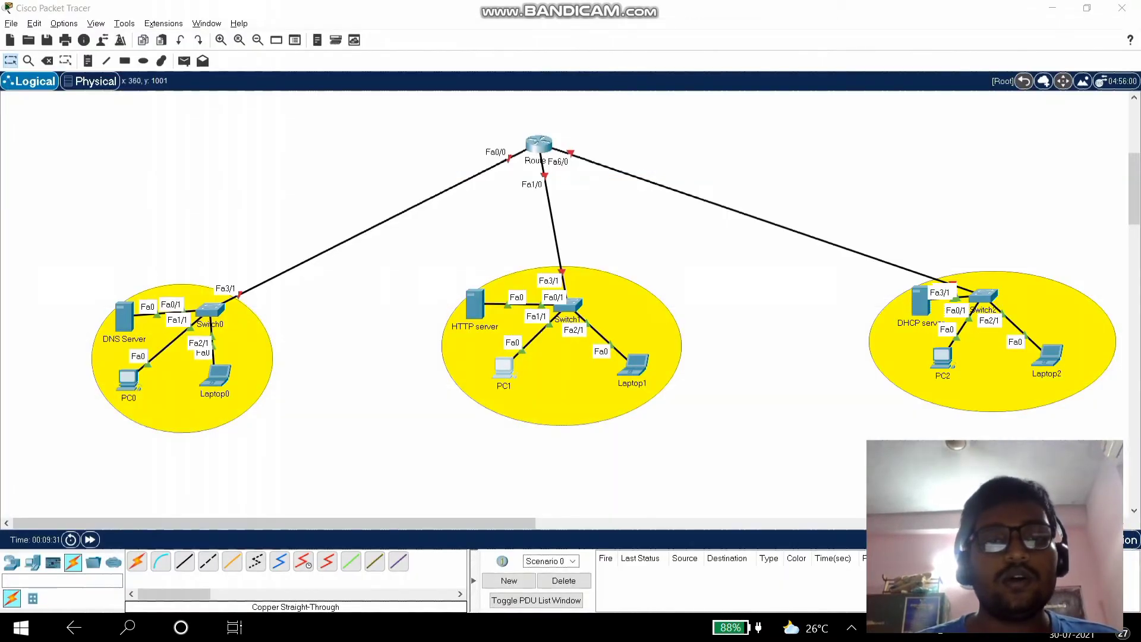
pyautogui.click(633, 362)
pyautogui.click(111, 31)
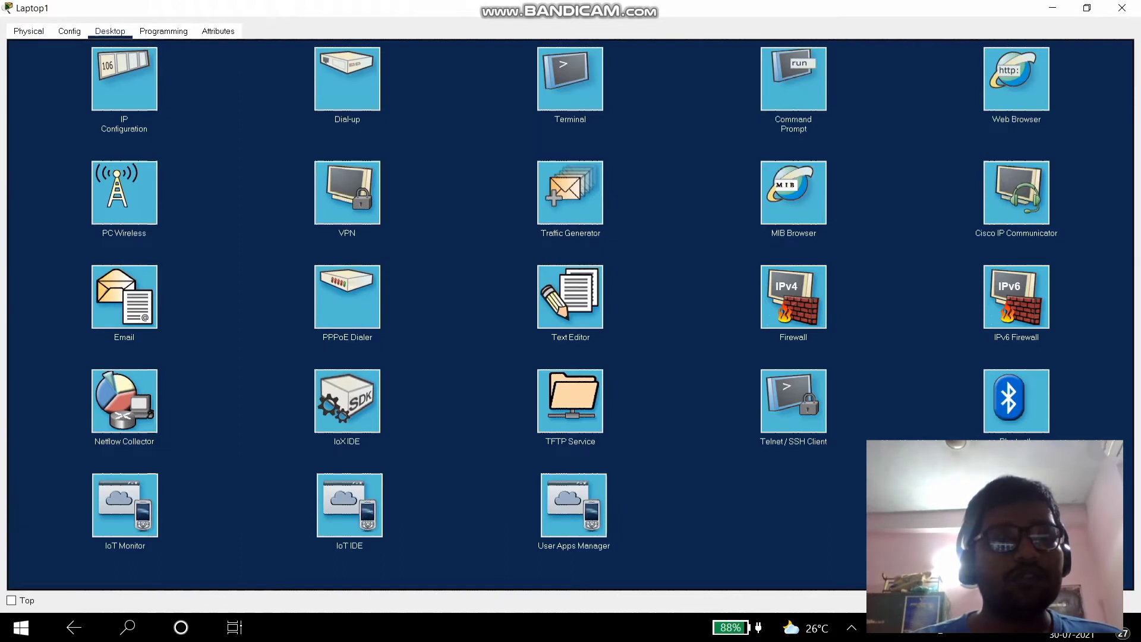
pyautogui.click(124, 79)
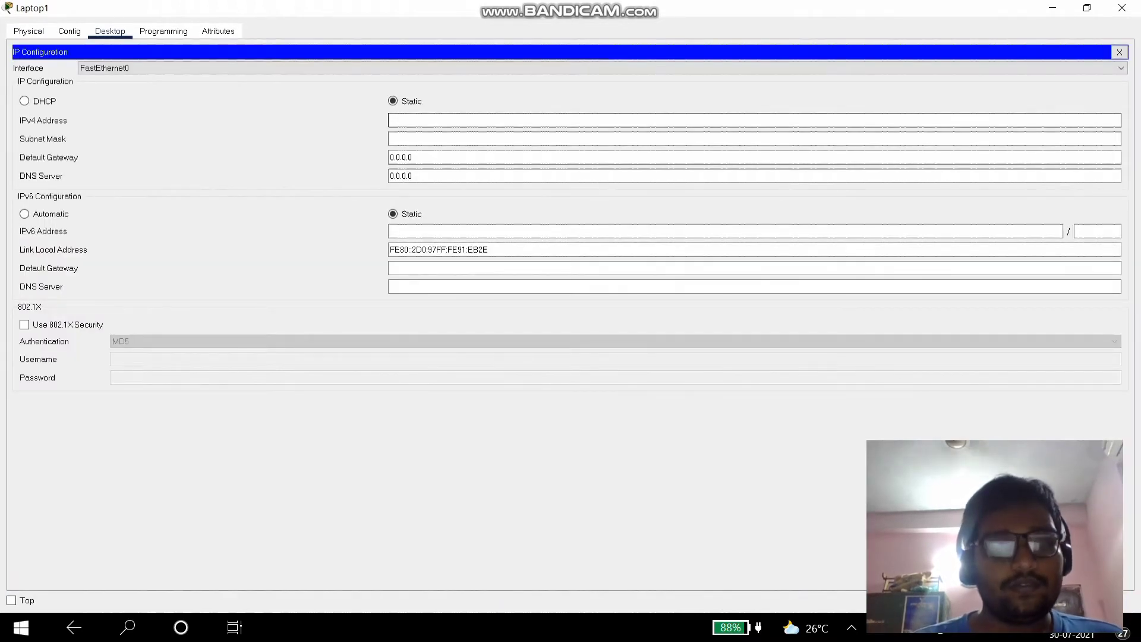
pyautogui.write('192.168.10')
pyautogui.press('Left')
pyautogui.press('Left')
pyautogui.press('BackSpace')
pyautogui.write('2')
pyautogui.click(416, 139)
pyautogui.click(413, 156)
pyautogui.hotkey('ctrl', 'a')
pyautogui.write('192.168.120.1')
pyautogui.click(410, 176)
pyautogui.hotkey('ctrl', 'a')
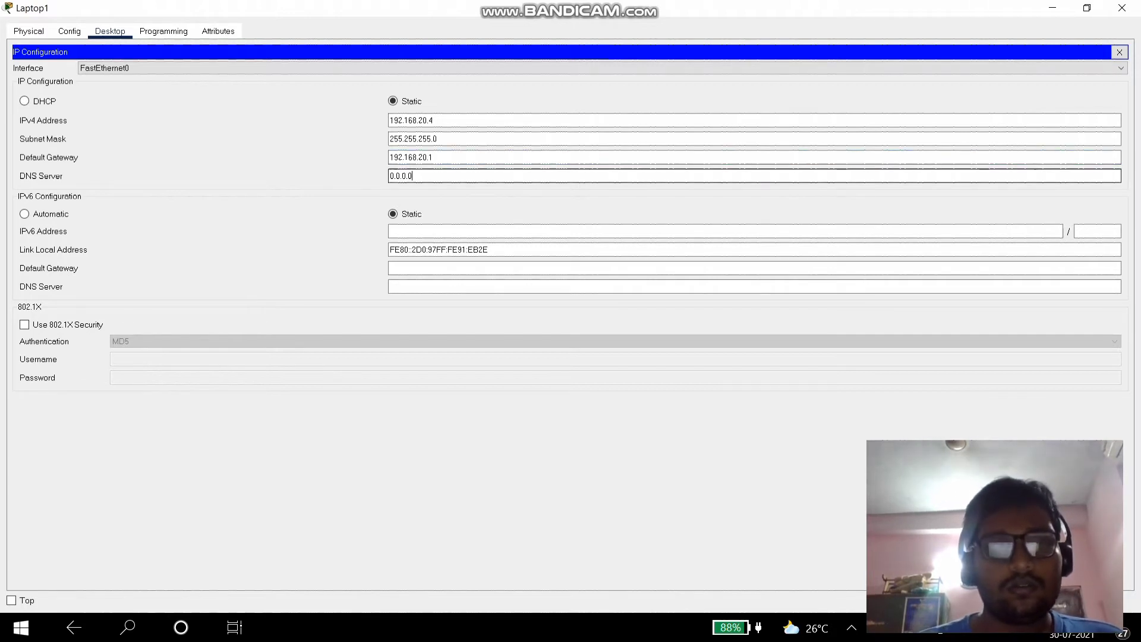
pyautogui.write('192.168.10.1')
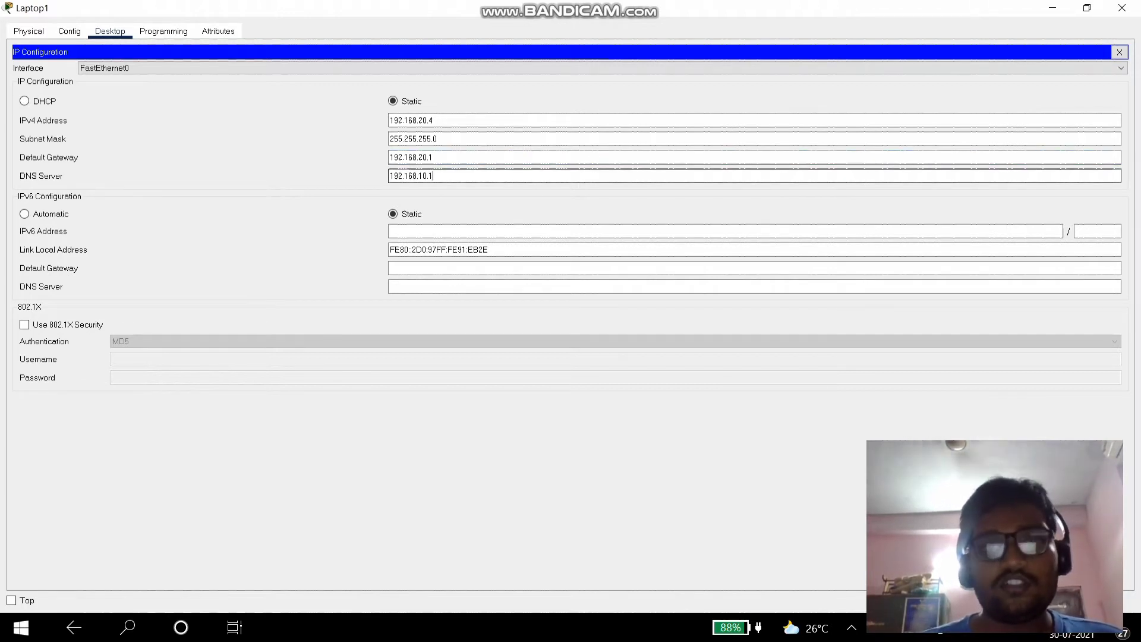
pyautogui.press('BackSpace')
pyautogui.write('2')
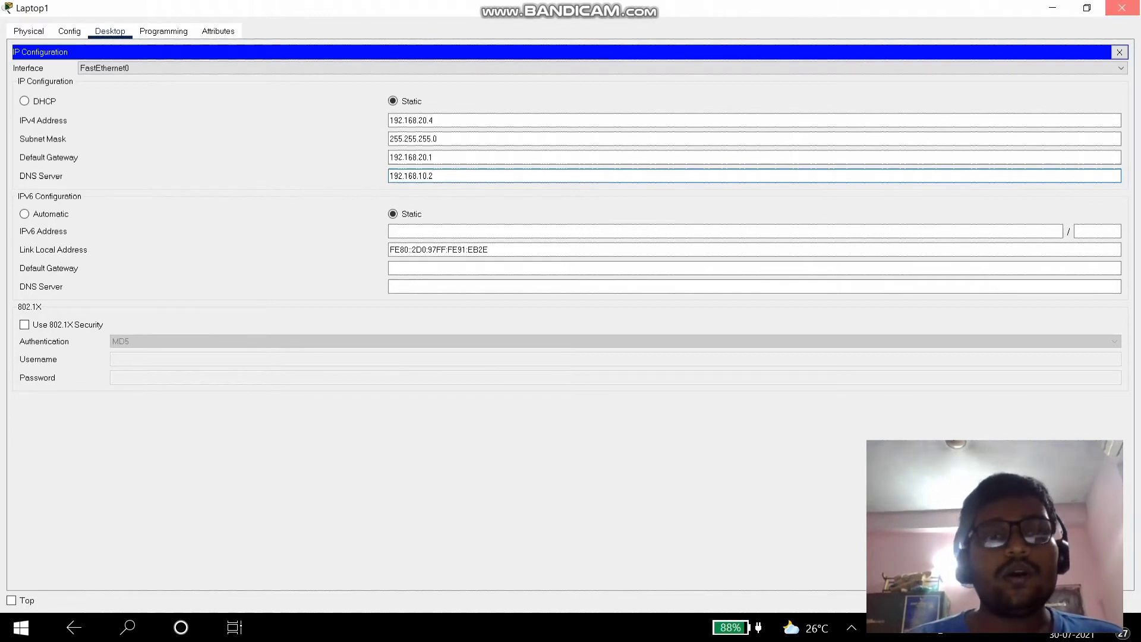
pyautogui.click(1122, 8)
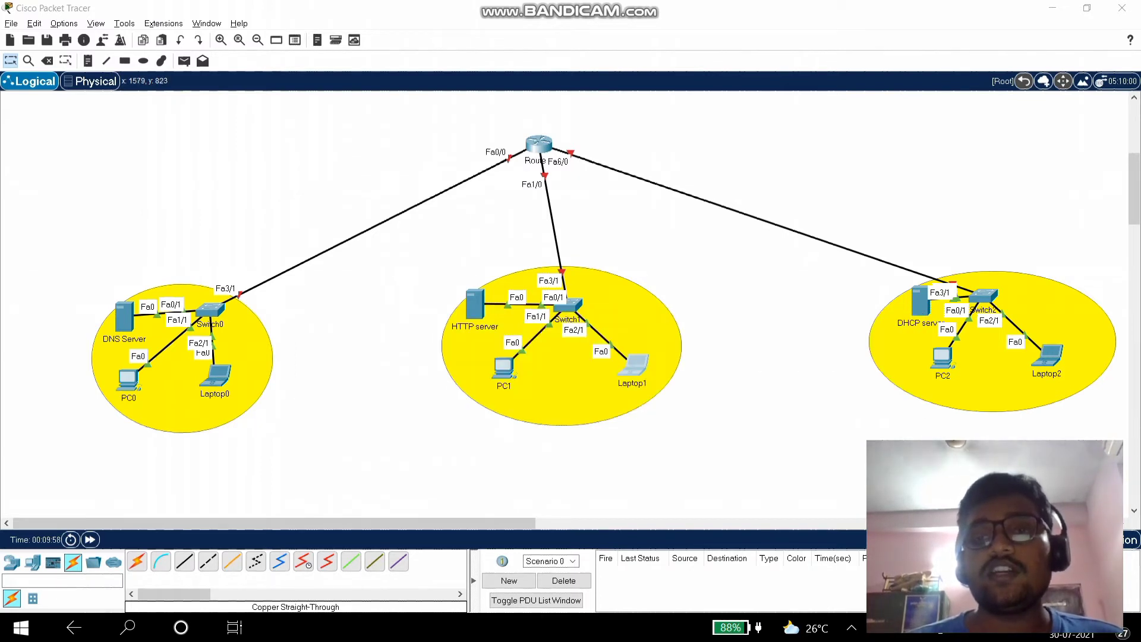
# - Give the DHCP server static IP 192.168.30.2 with subnet mask 255.255.255.0
pyautogui.click(920, 302)
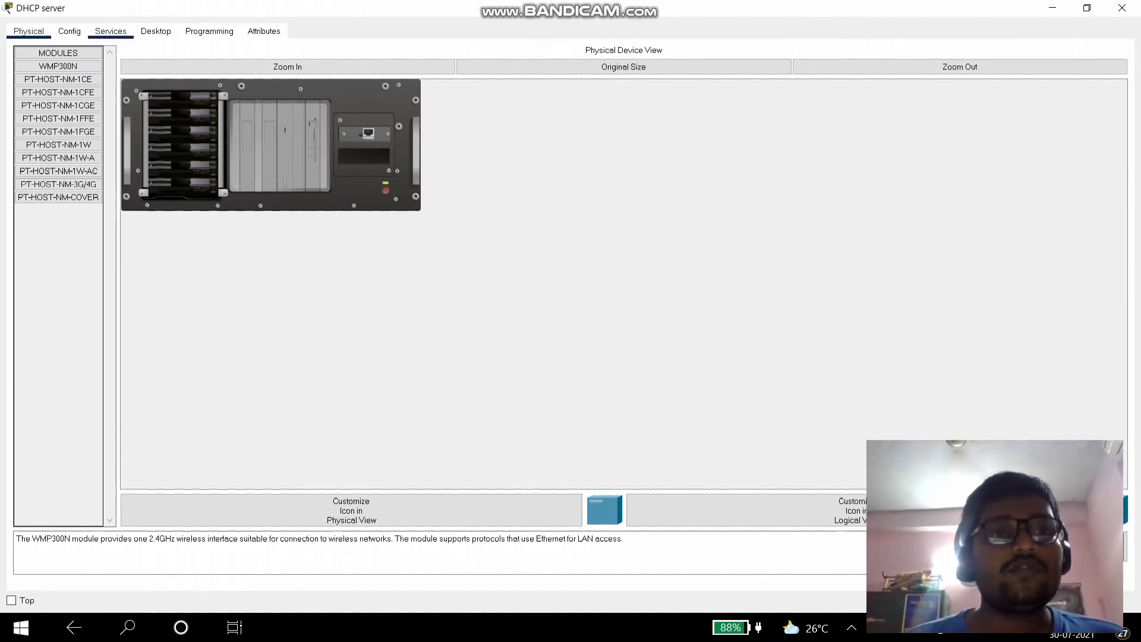
pyautogui.click(156, 31)
pyautogui.click(123, 78)
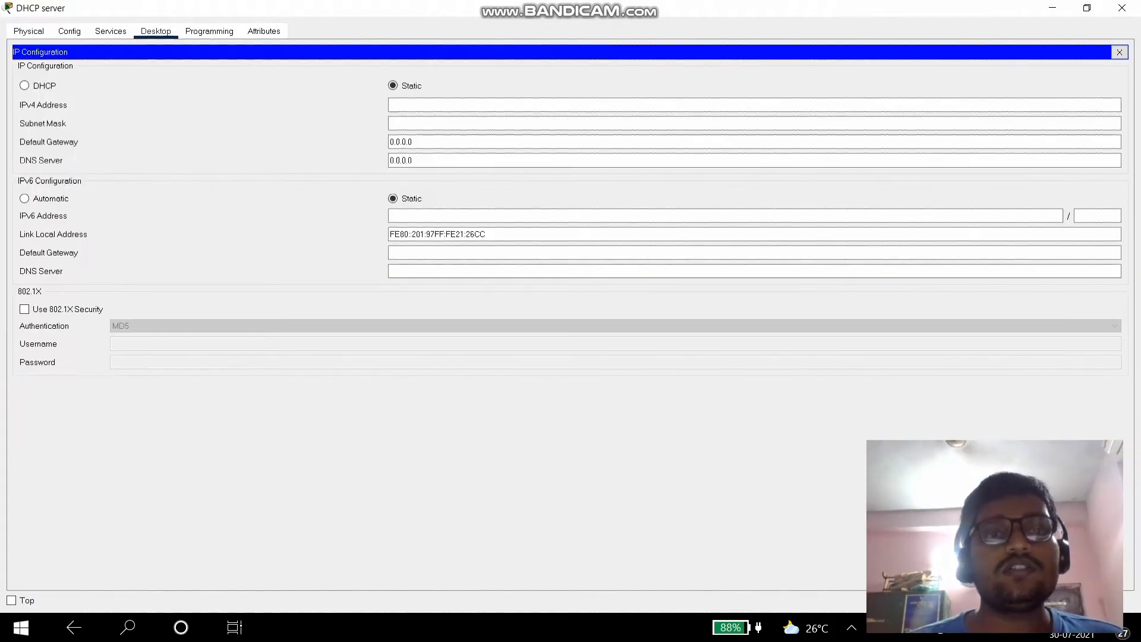
pyautogui.click(458, 105)
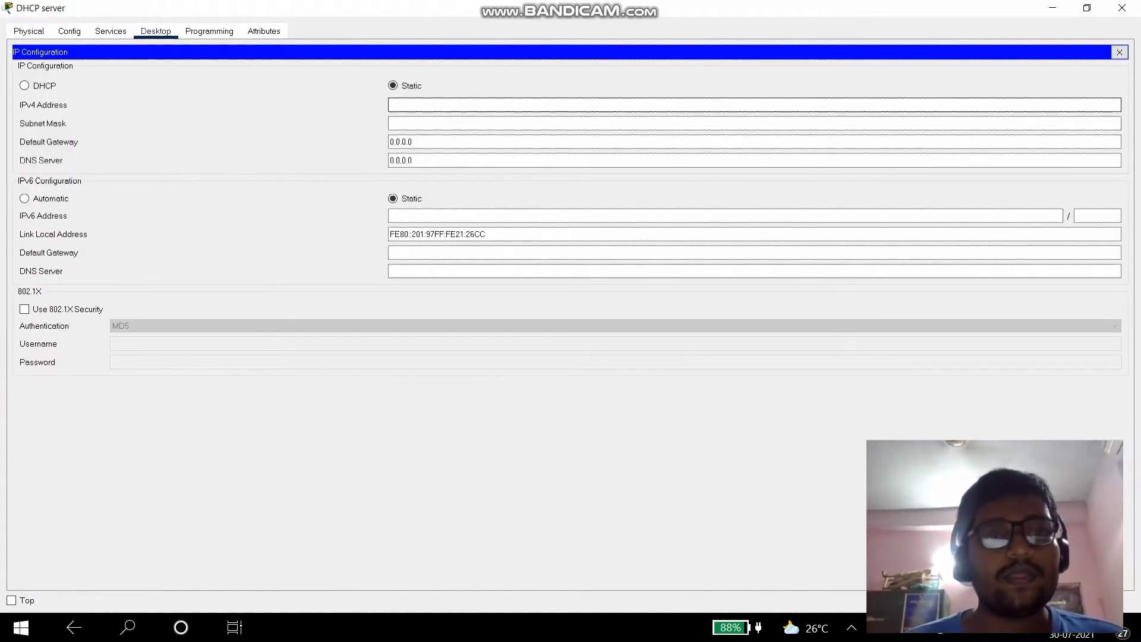
pyautogui.write('192.168.30')
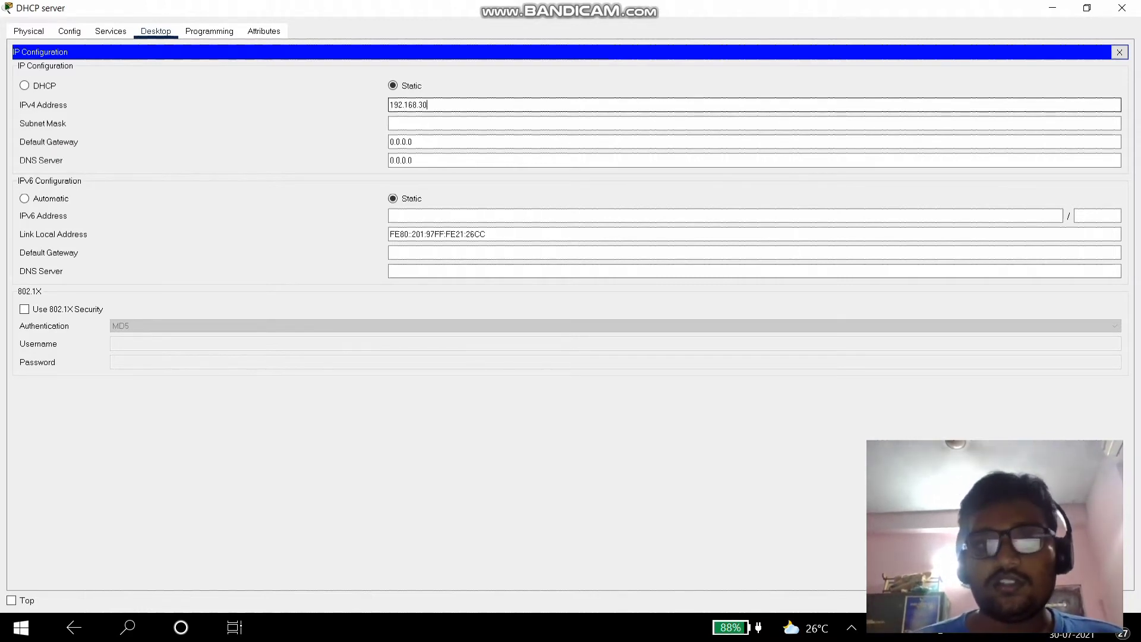
pyautogui.write('.2')
pyautogui.press('Tab')
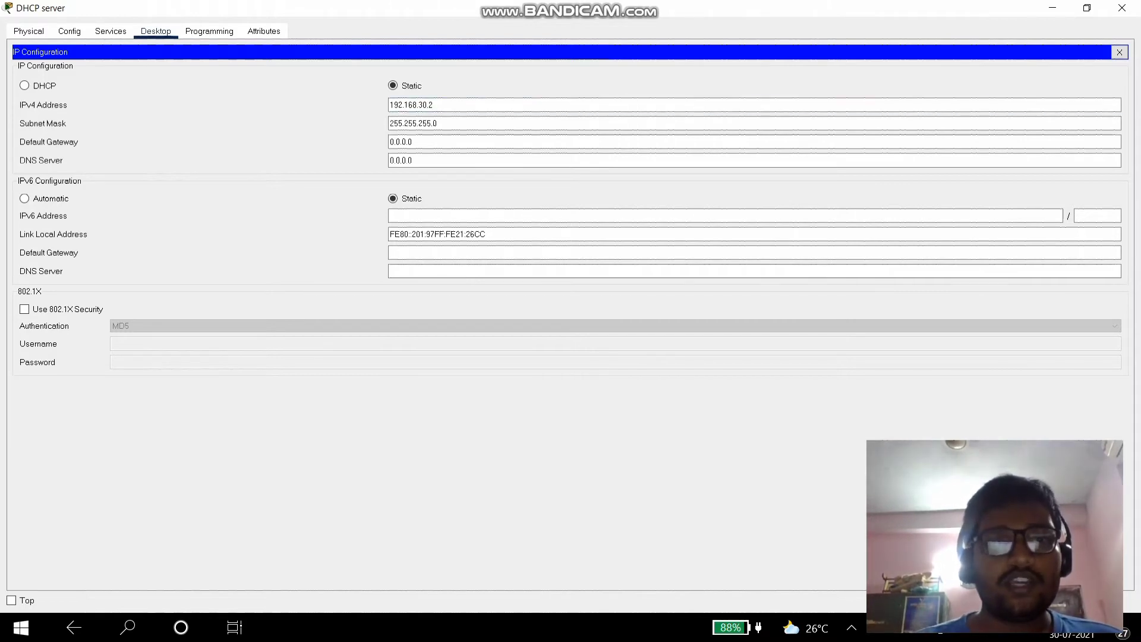
# - Set the DHCP server's gateway to 192.168.30.1 and DNS to 192.168.10.2, dismissing an invalid-entry error
pyautogui.press('Tab')
pyautogui.write('192.168.30.1')
pyautogui.press('Tab')
pyautogui.write('192')
pyautogui.press('Return')
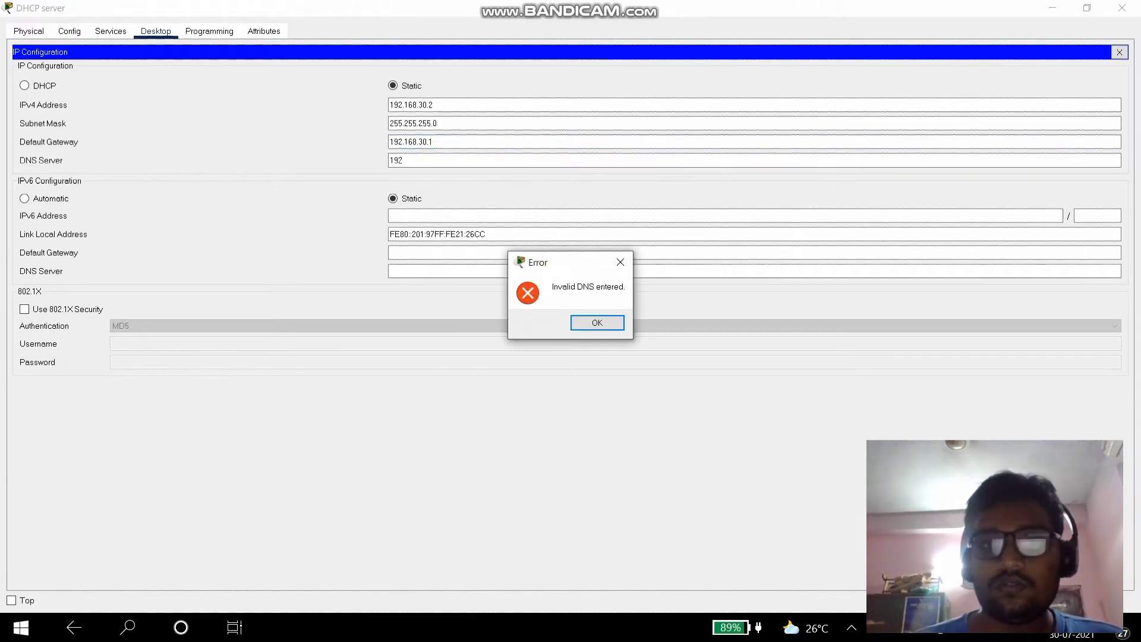
pyautogui.press('Return')
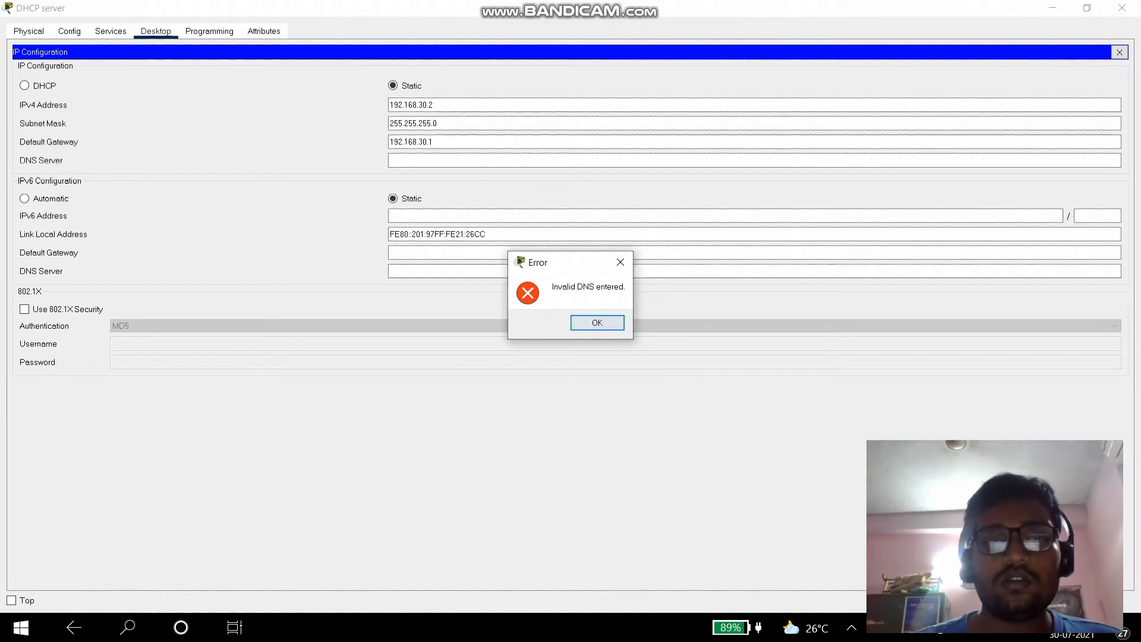
pyautogui.press('Return')
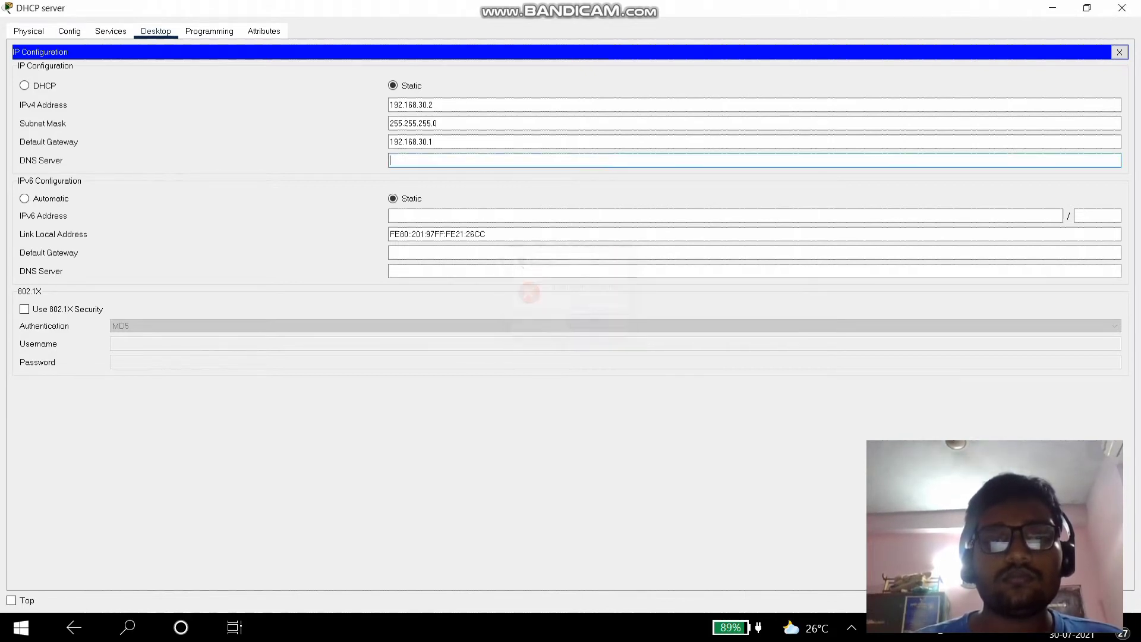
pyautogui.write('192.168')
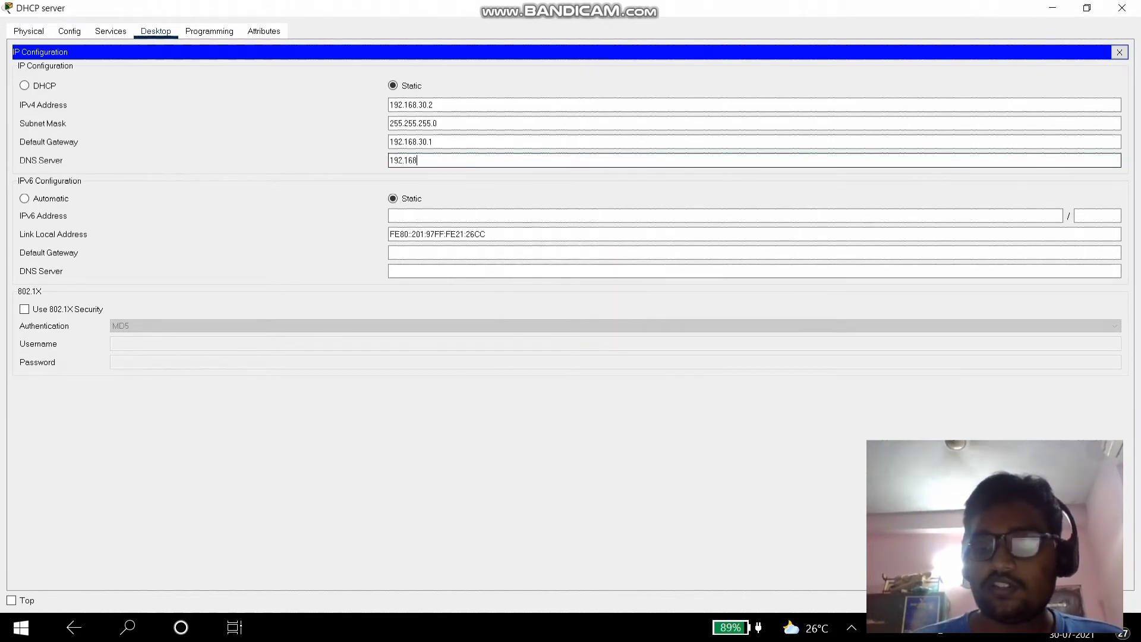
pyautogui.write('.10.2')
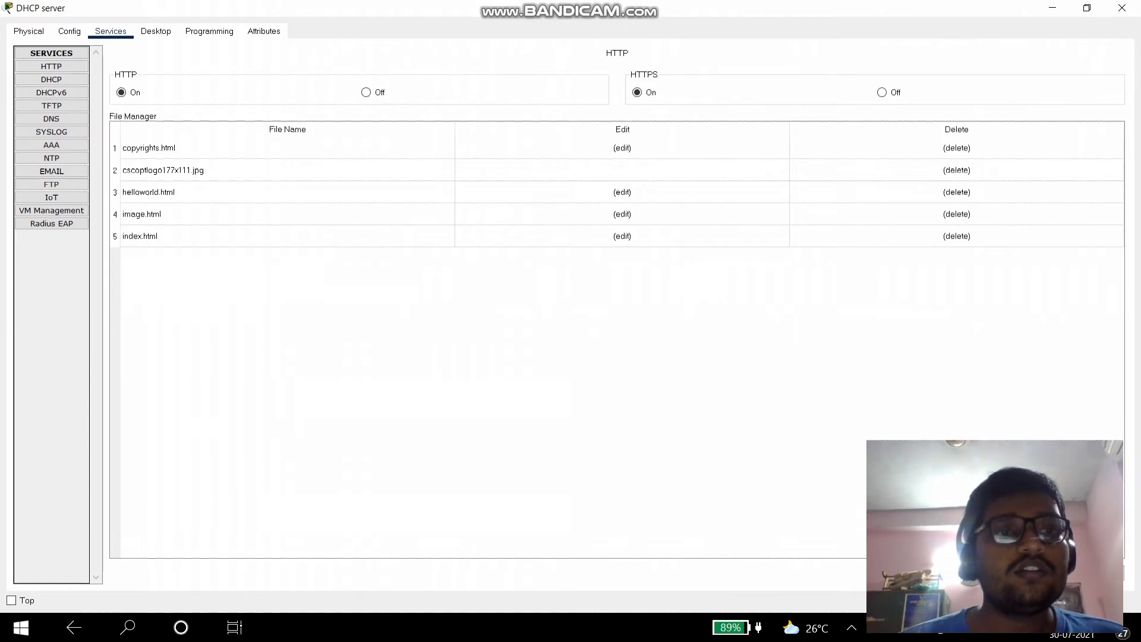
# - Turn the DHCP service on with pool gateway 192.168.30.1 and DNS server 192.168.10.2
pyautogui.click(51, 79)
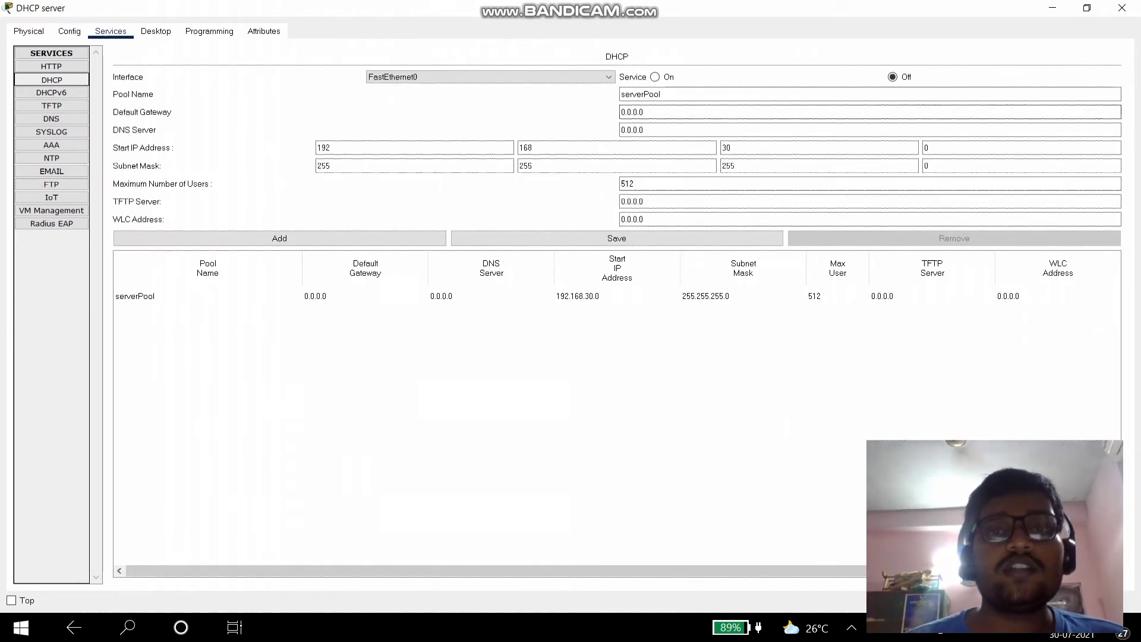
pyautogui.click(655, 76)
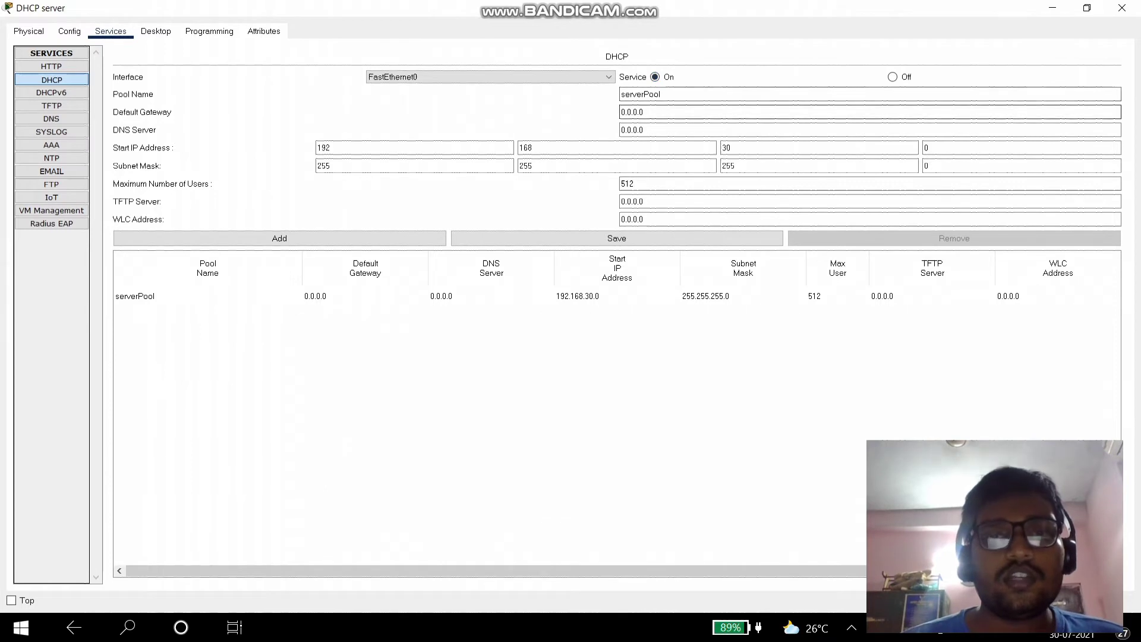
pyautogui.hotkey('ctrl', 'a')
pyautogui.write('192')
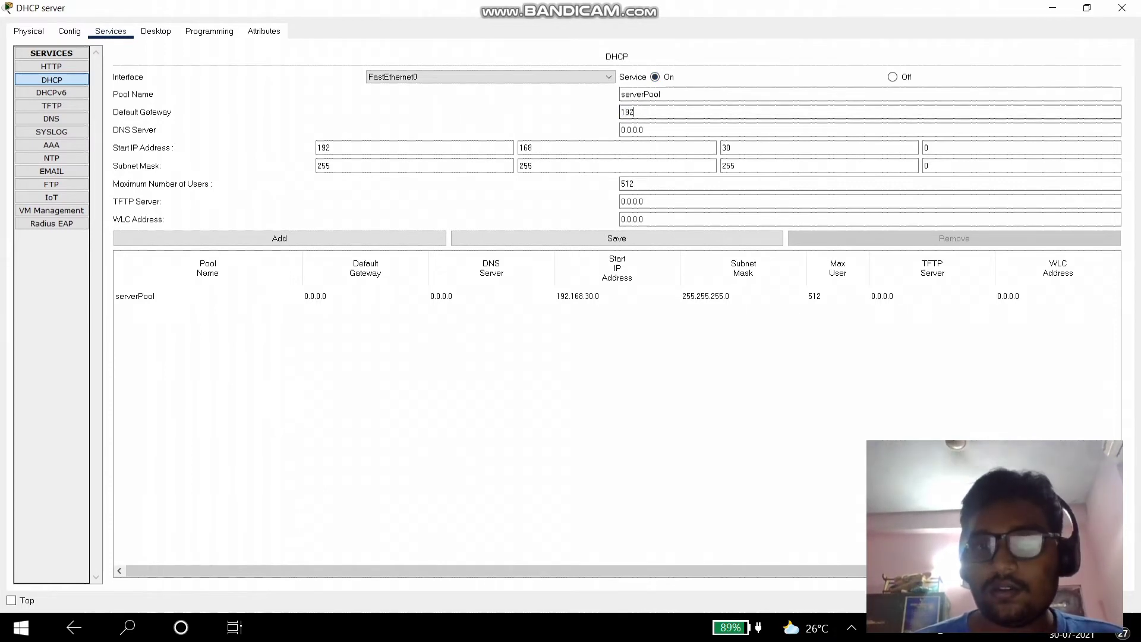
pyautogui.write('.168.30.1')
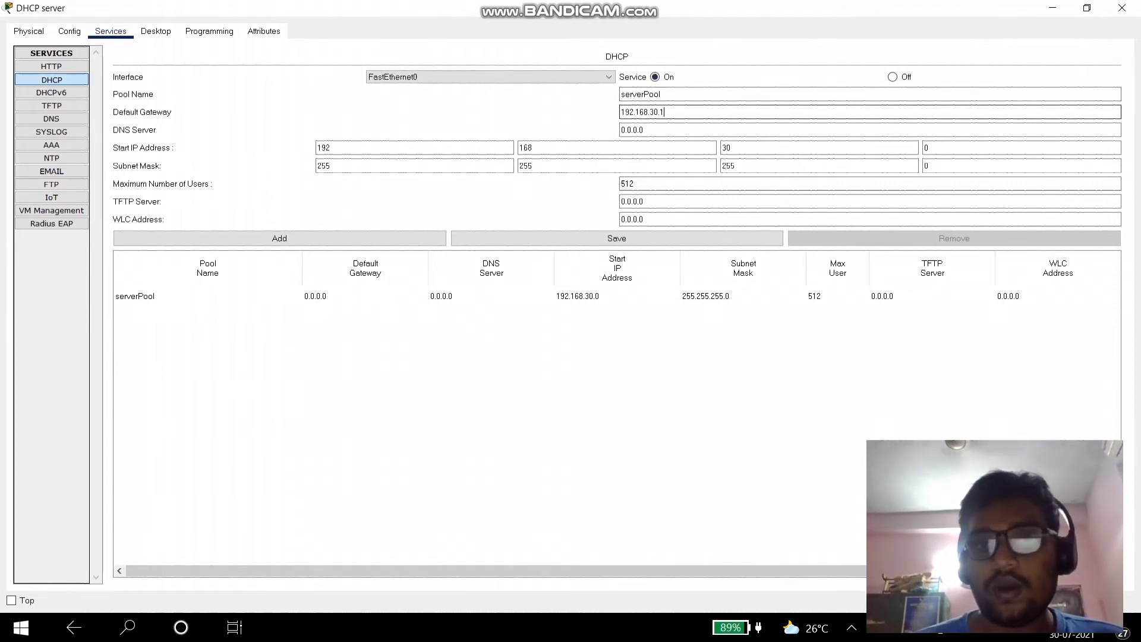
pyautogui.press('Tab')
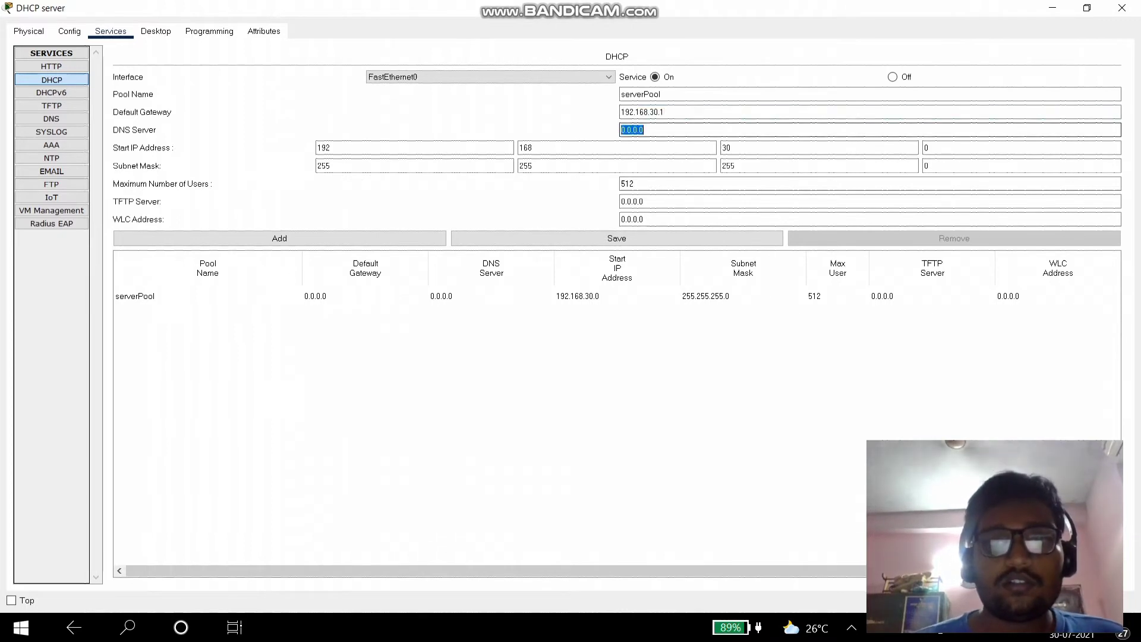
pyautogui.write('192.168.10.2')
# - Set serverPool's start address to 192.168.30.3 and maximum users to 5, then save it
pyautogui.click(617, 147)
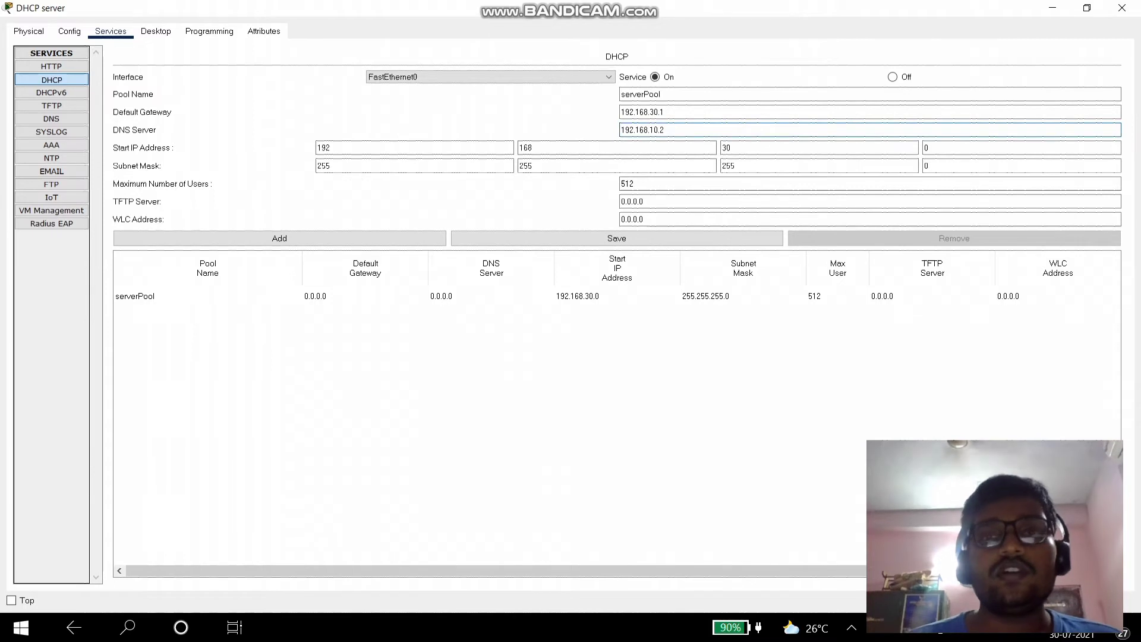
pyautogui.click(927, 148)
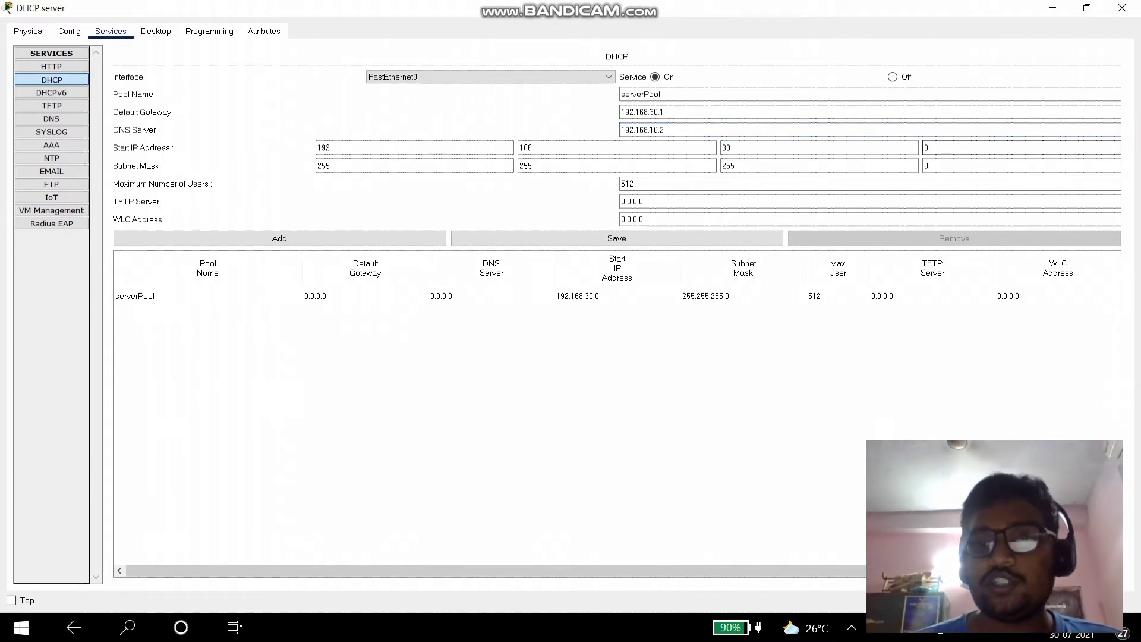
pyautogui.write('3')
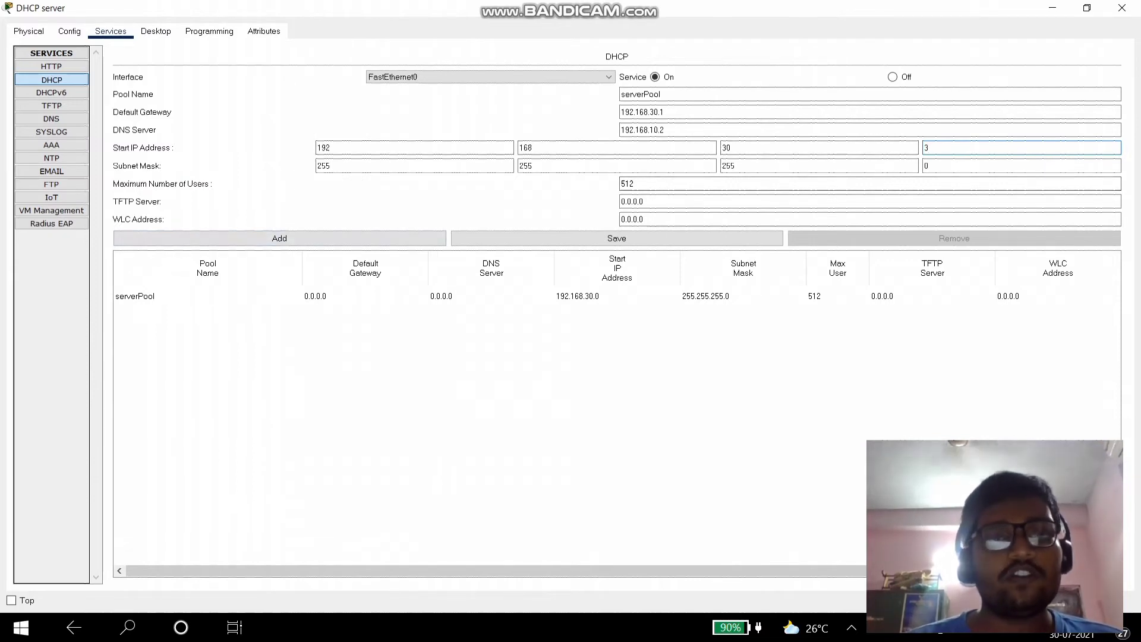
pyautogui.click(634, 183)
pyautogui.press('BackSpace')
pyautogui.press('BackSpace')
pyautogui.press('BackSpace')
pyautogui.write('5')
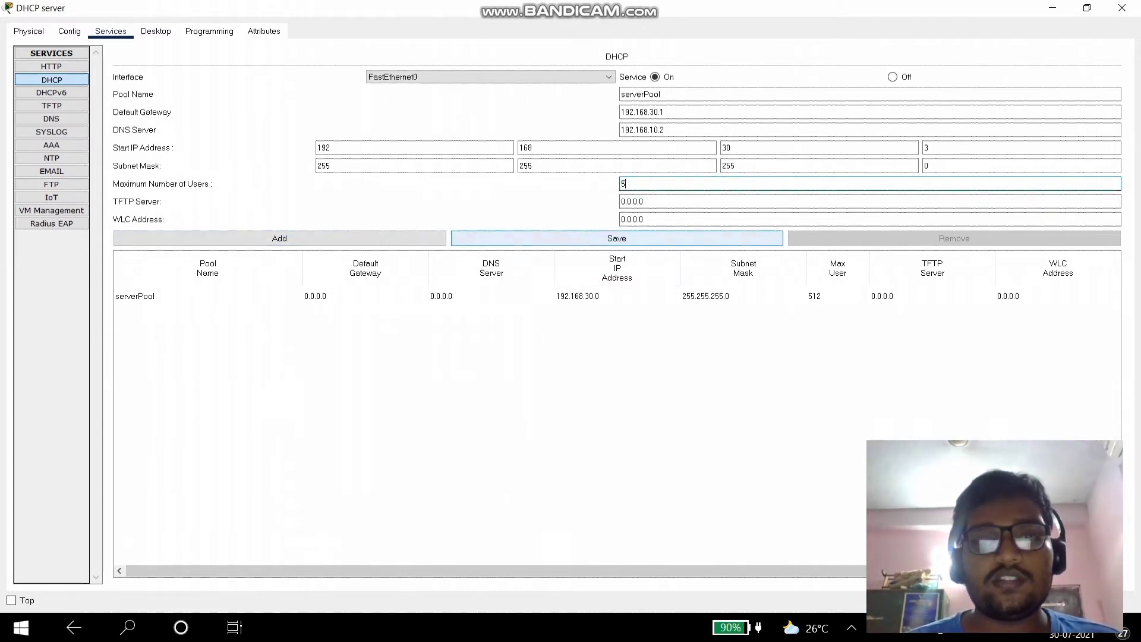
pyautogui.click(616, 238)
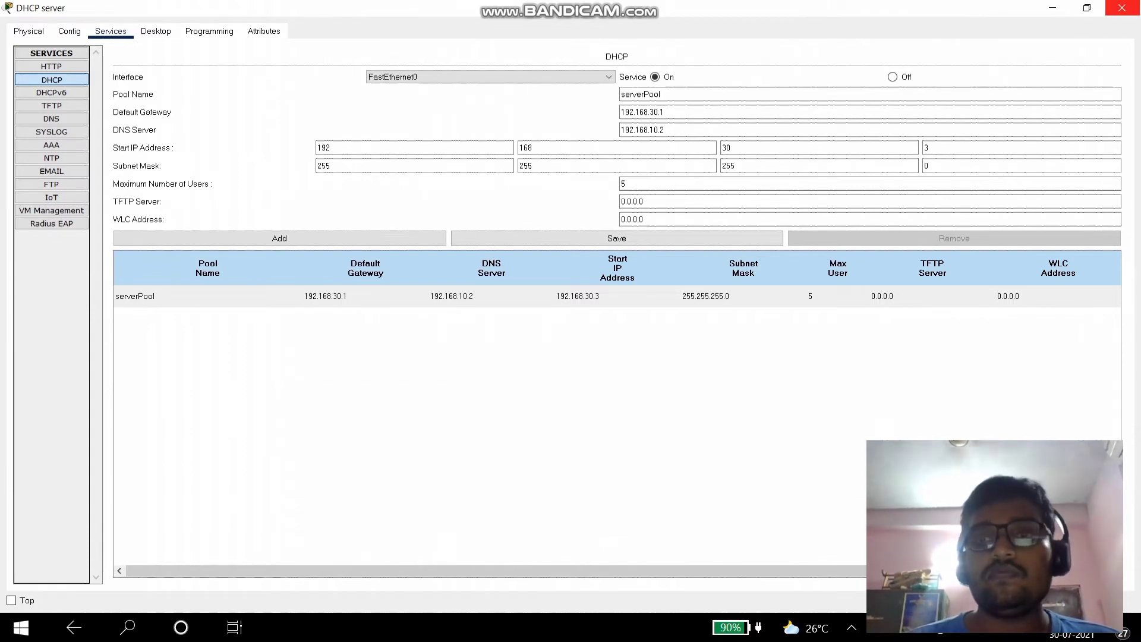
pyautogui.click(1122, 7)
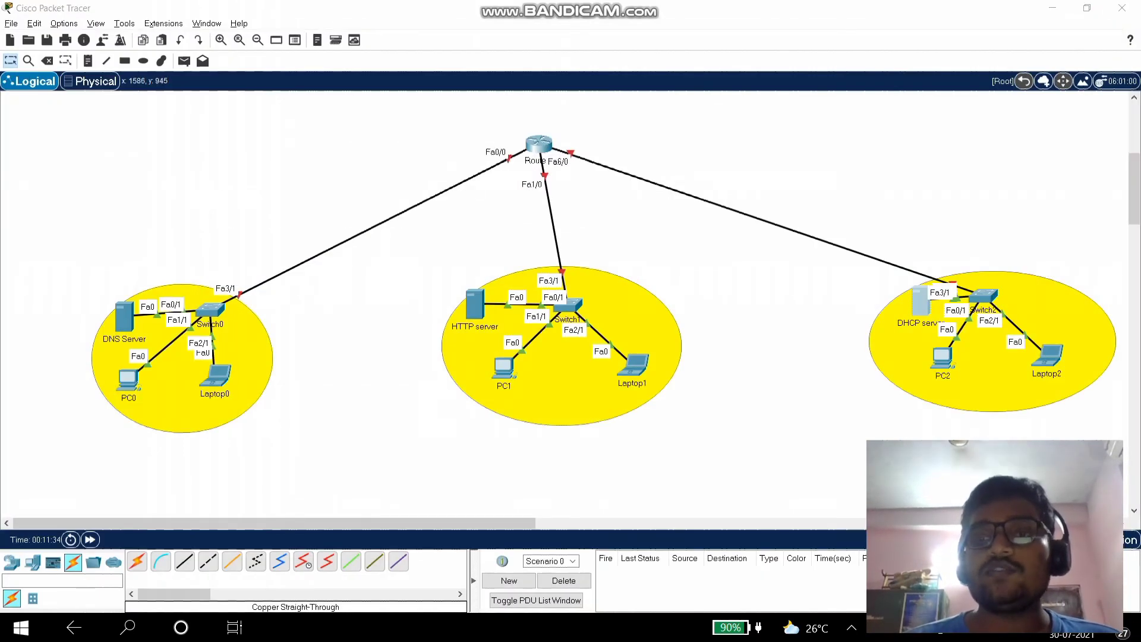
# - Switch PC2's IP configuration to DHCP
pyautogui.click(942, 356)
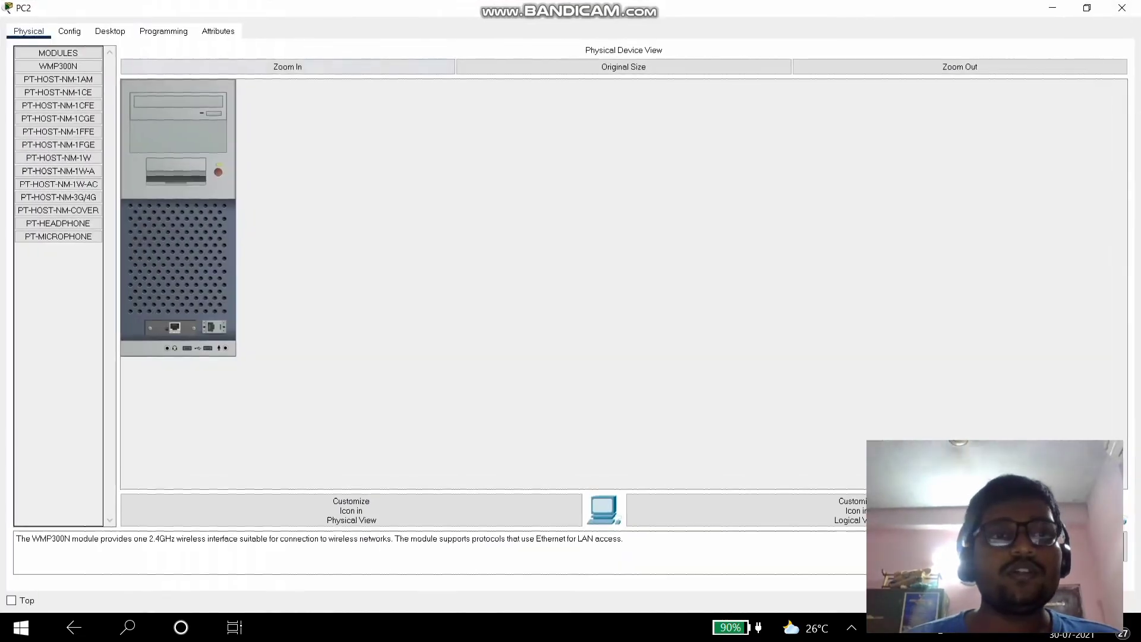
pyautogui.click(110, 30)
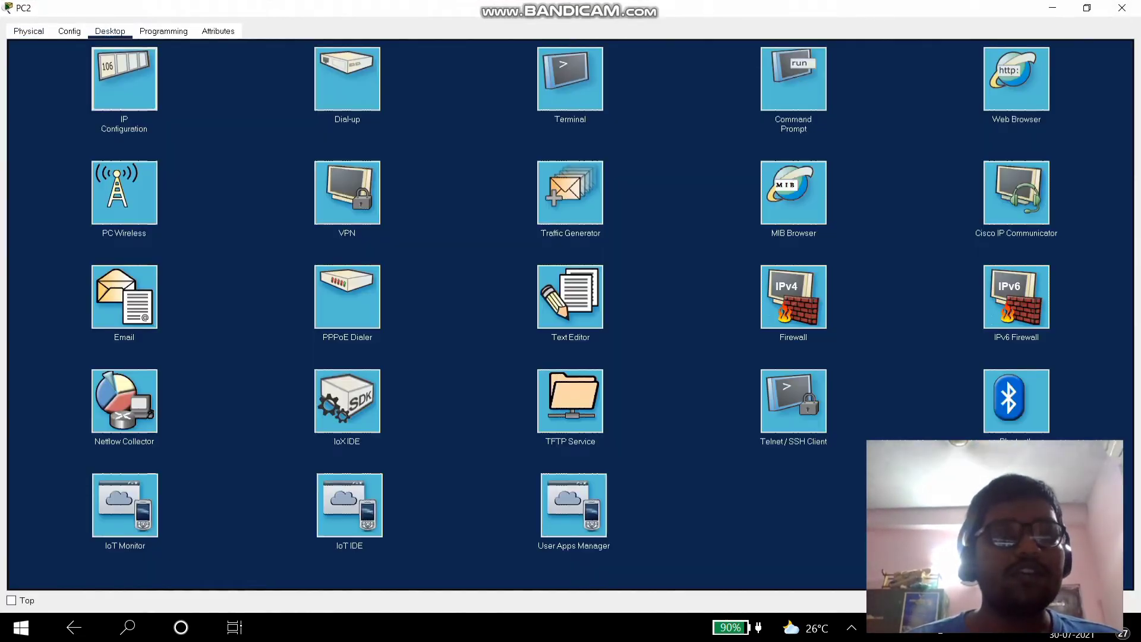
pyautogui.click(124, 79)
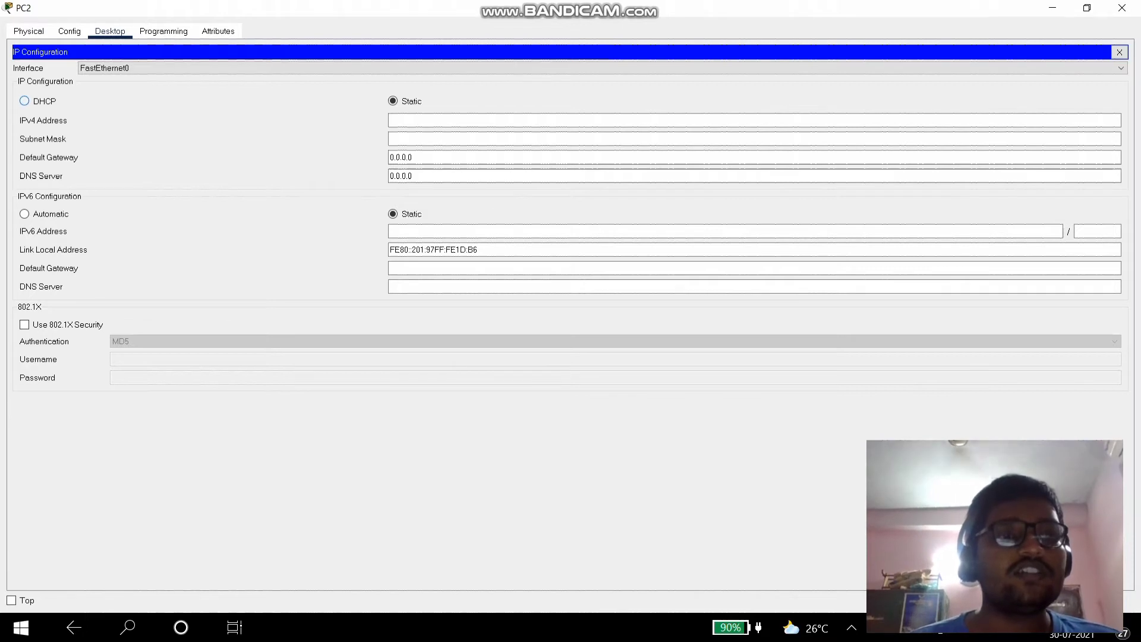
pyautogui.click(25, 101)
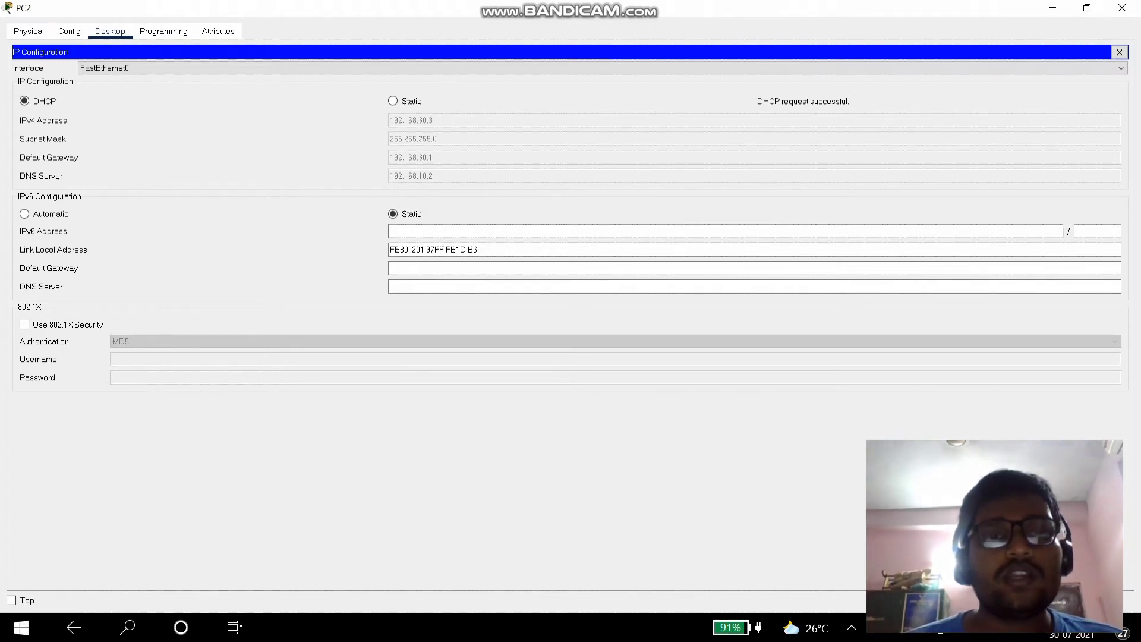
pyautogui.click(1122, 8)
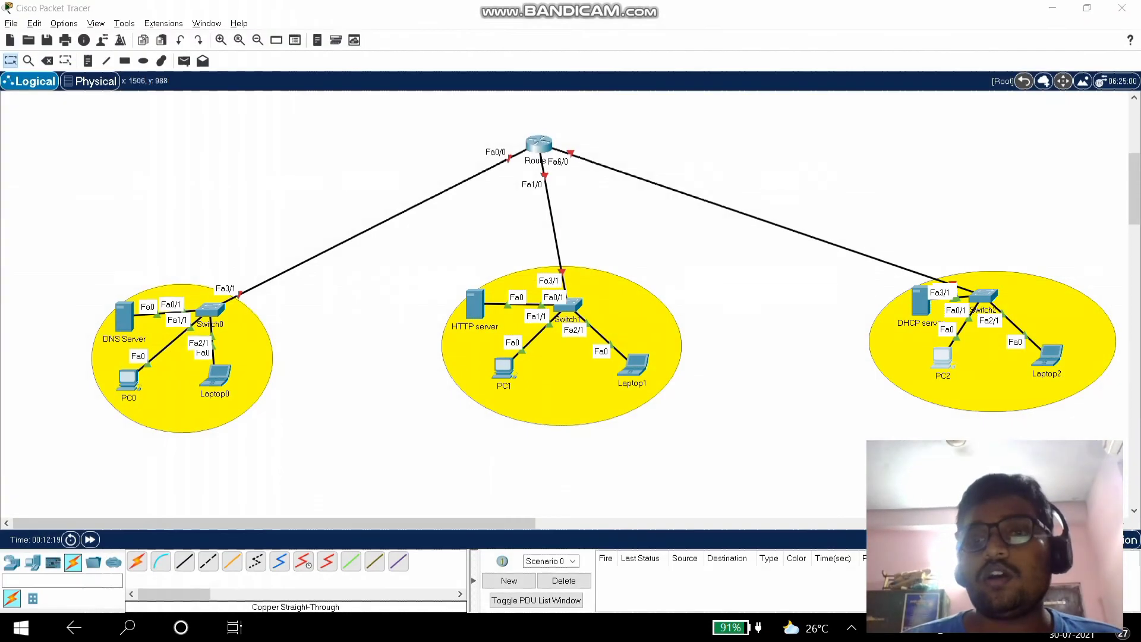
# - Switch Laptop2's IP configuration to DHCP so it leases 192.168.30.4
pyautogui.click(1051, 356)
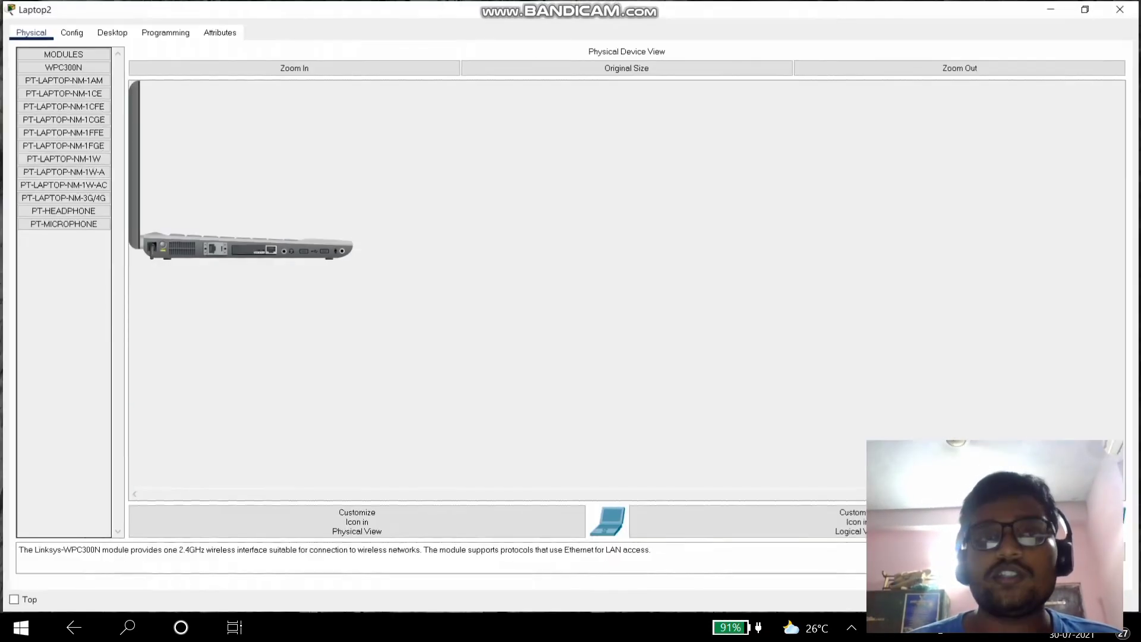
pyautogui.click(110, 31)
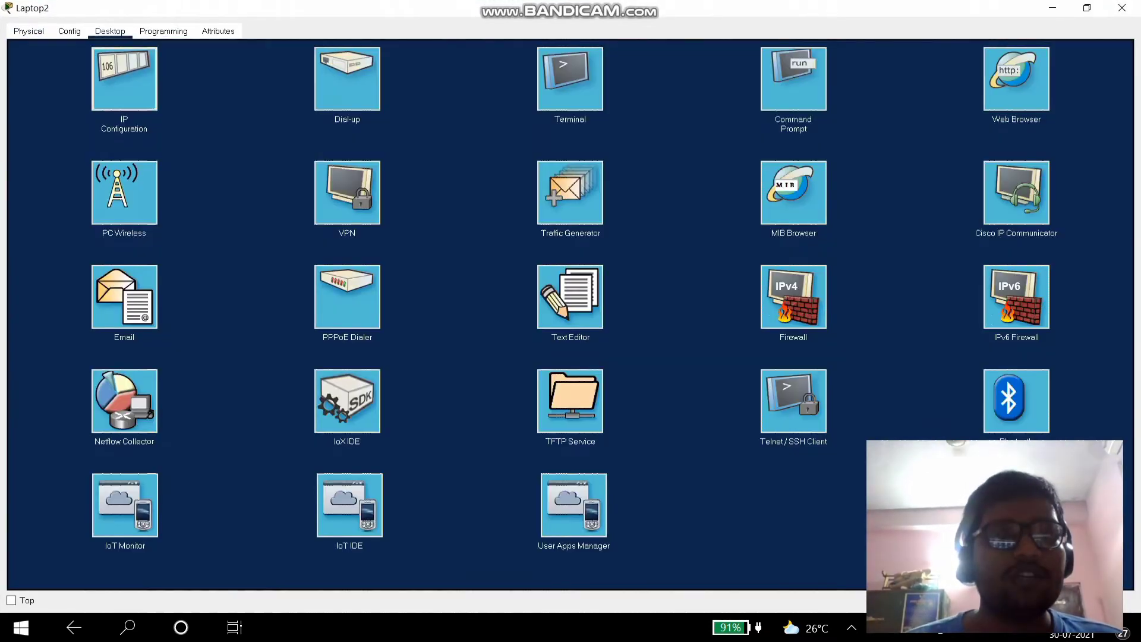
pyautogui.click(124, 79)
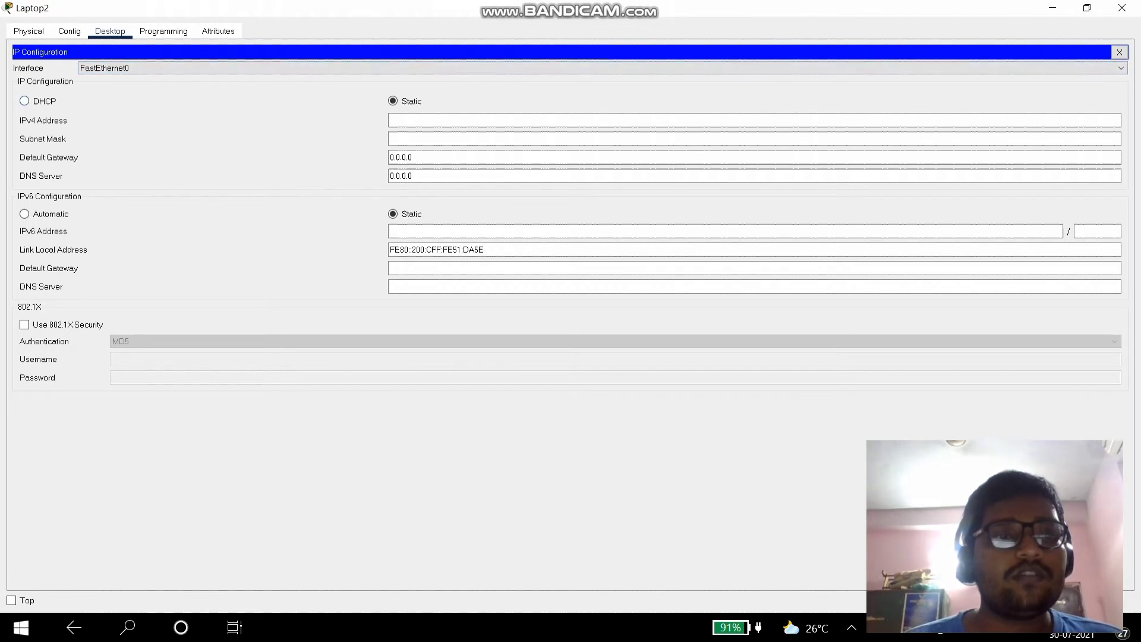
pyautogui.click(25, 101)
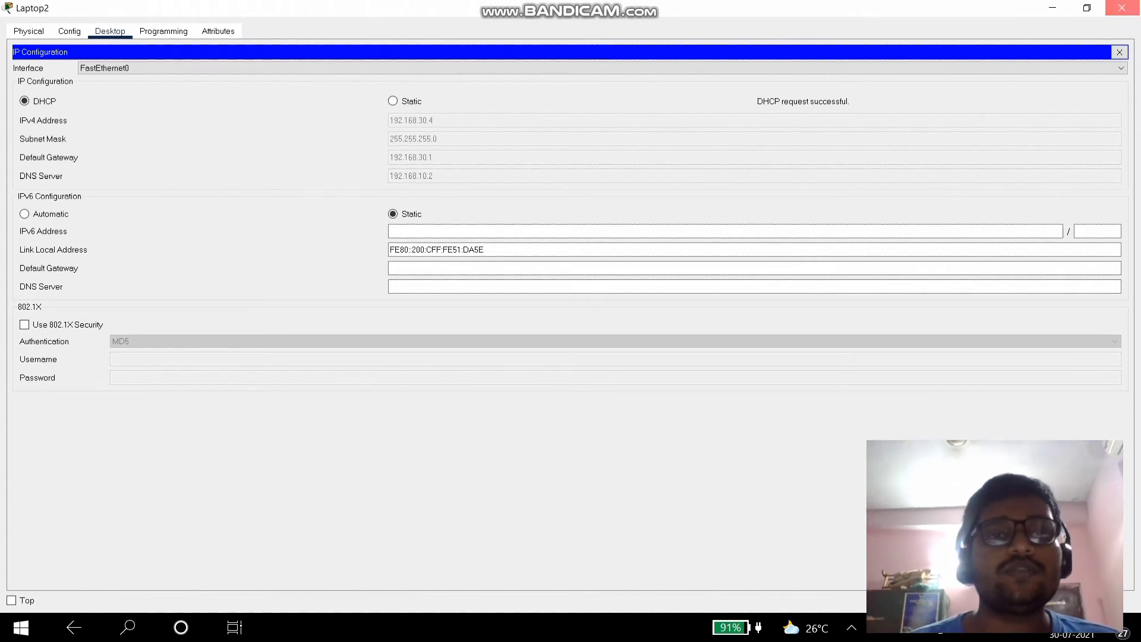
pyautogui.click(1121, 8)
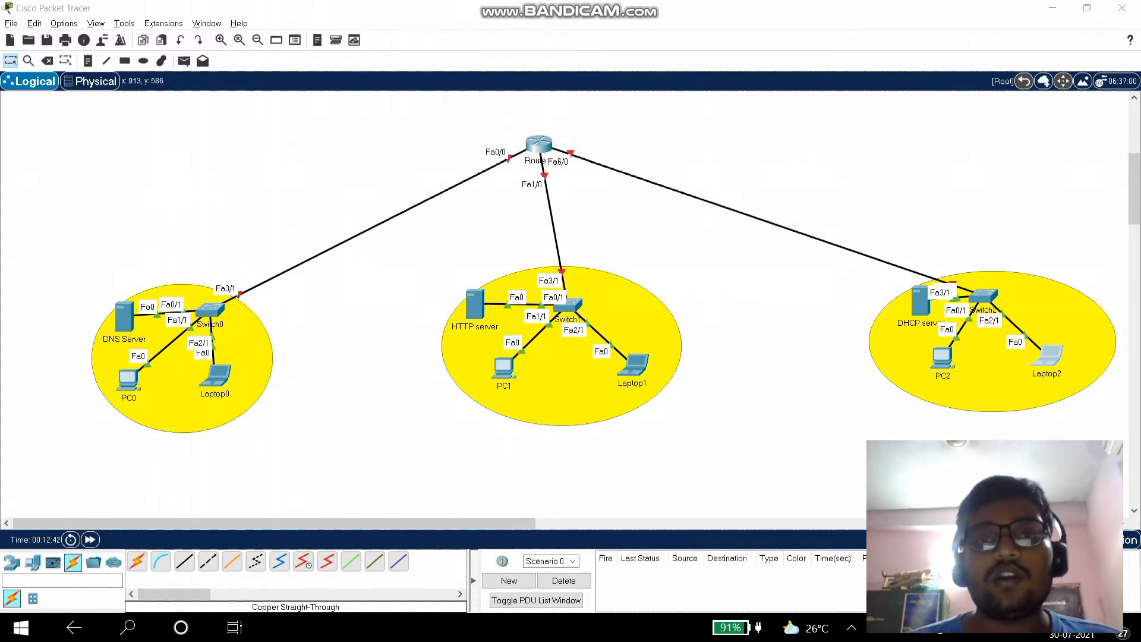
# - In Router0's CLI, decline the initial setup dialog and enter global configuration mode
pyautogui.click(539, 144)
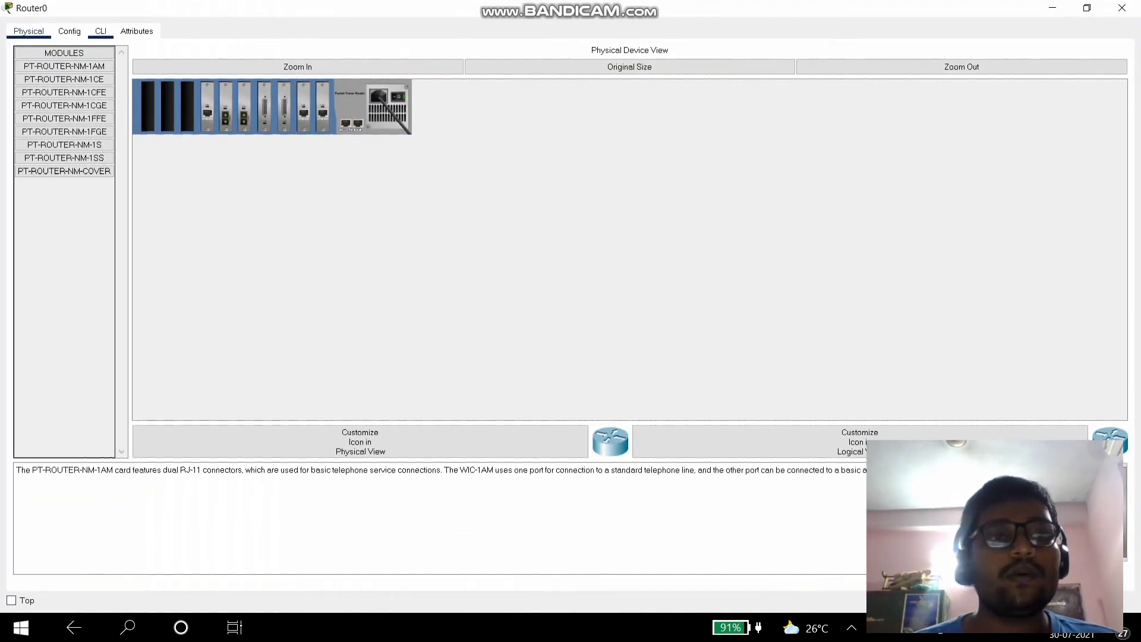
pyautogui.click(101, 32)
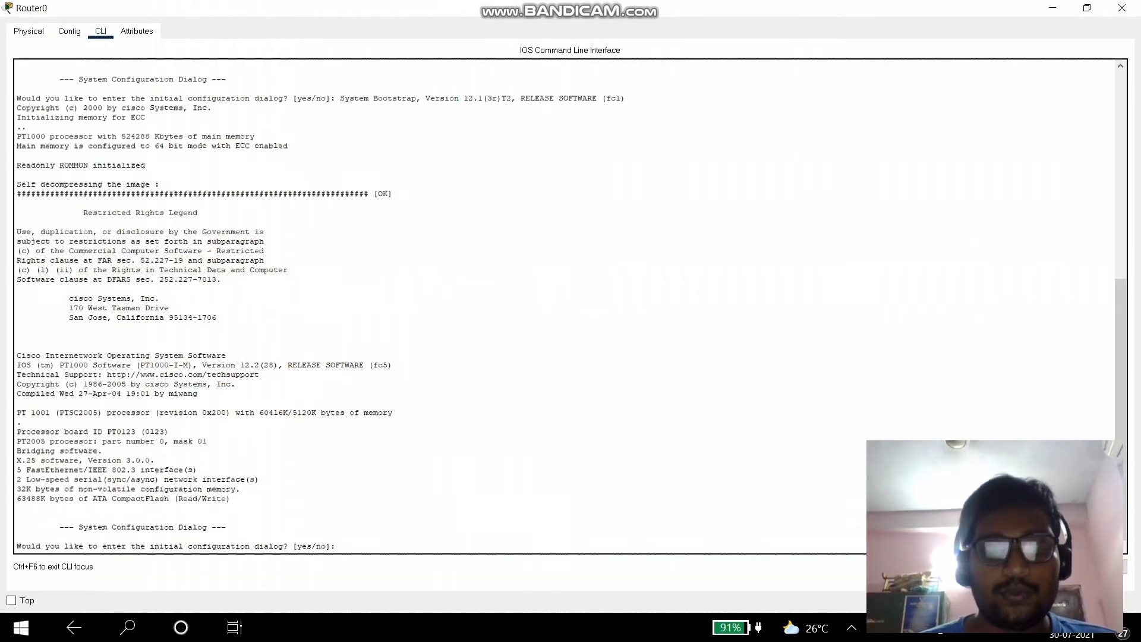
pyautogui.write('no')
pyautogui.press('Return')
pyautogui.press('Return')
pyautogui.write('enable')
pyautogui.press('Return')
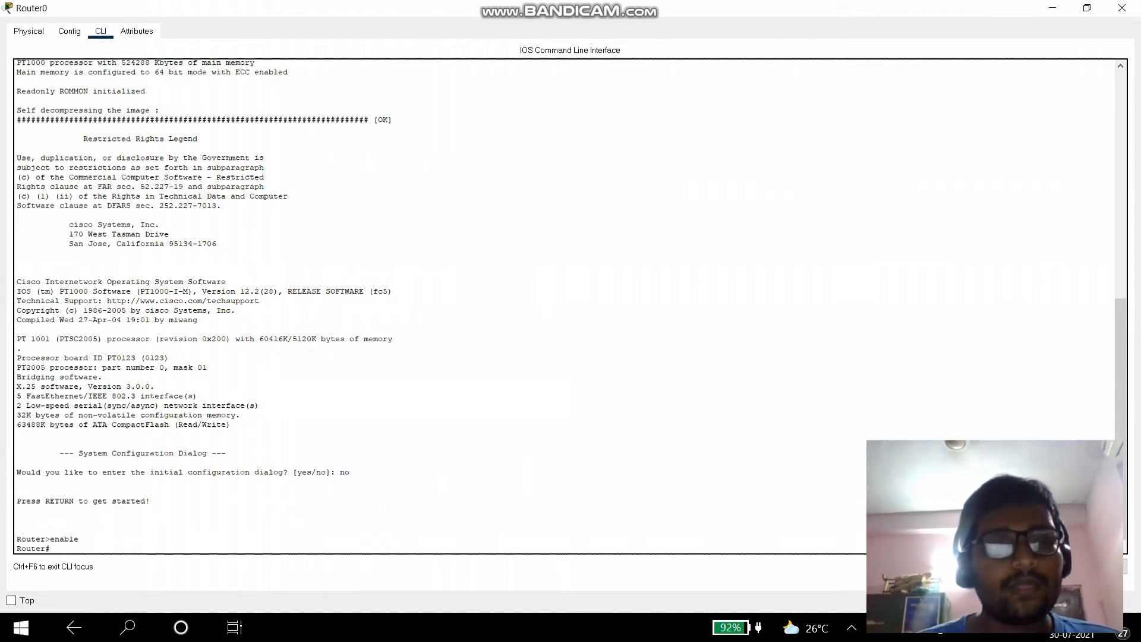
pyautogui.write('configure')
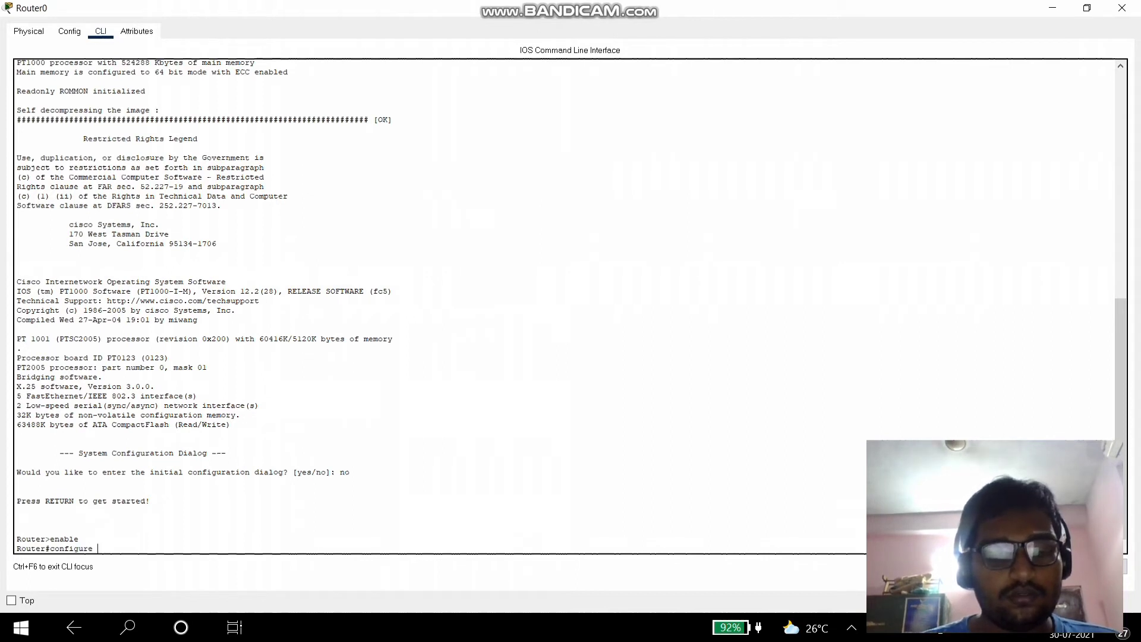
pyautogui.write(' terminal')
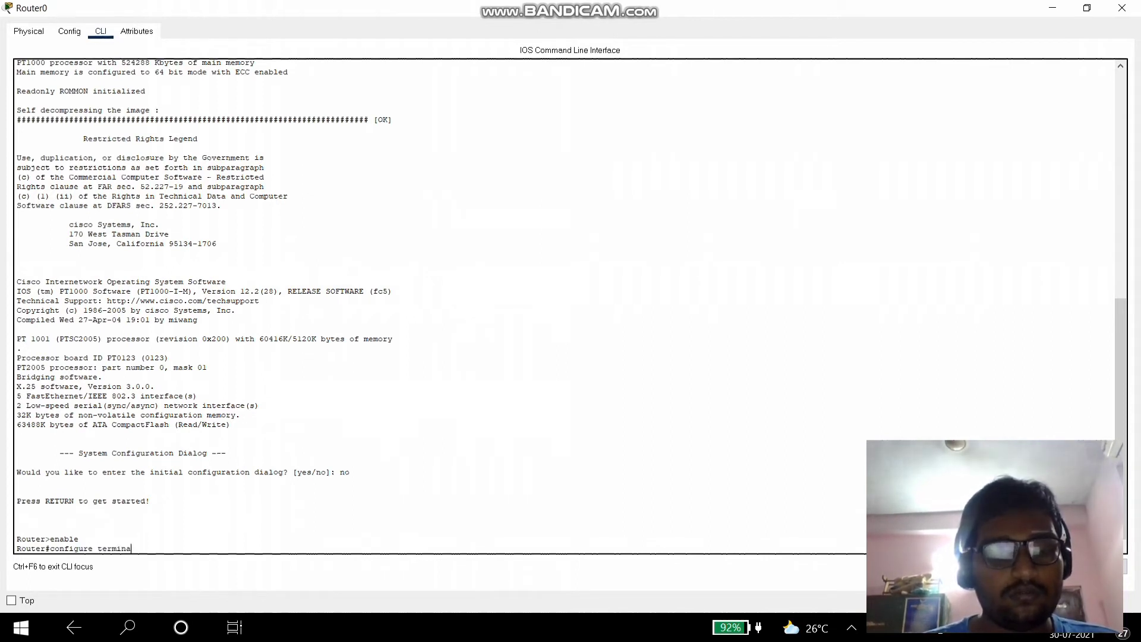
pyautogui.press('Return')
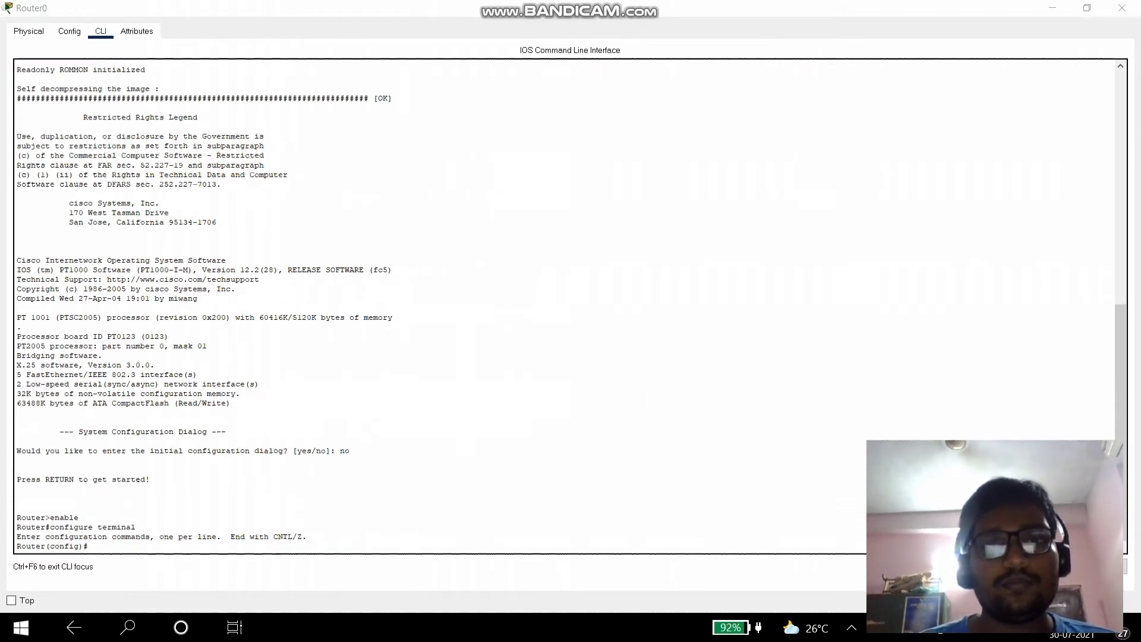
# - With the console docked beside the topology, give Fa0/0 192.168.10.1 255.255.255.0 and enable it
pyautogui.press('super+Right')
pyautogui.press('Escape')
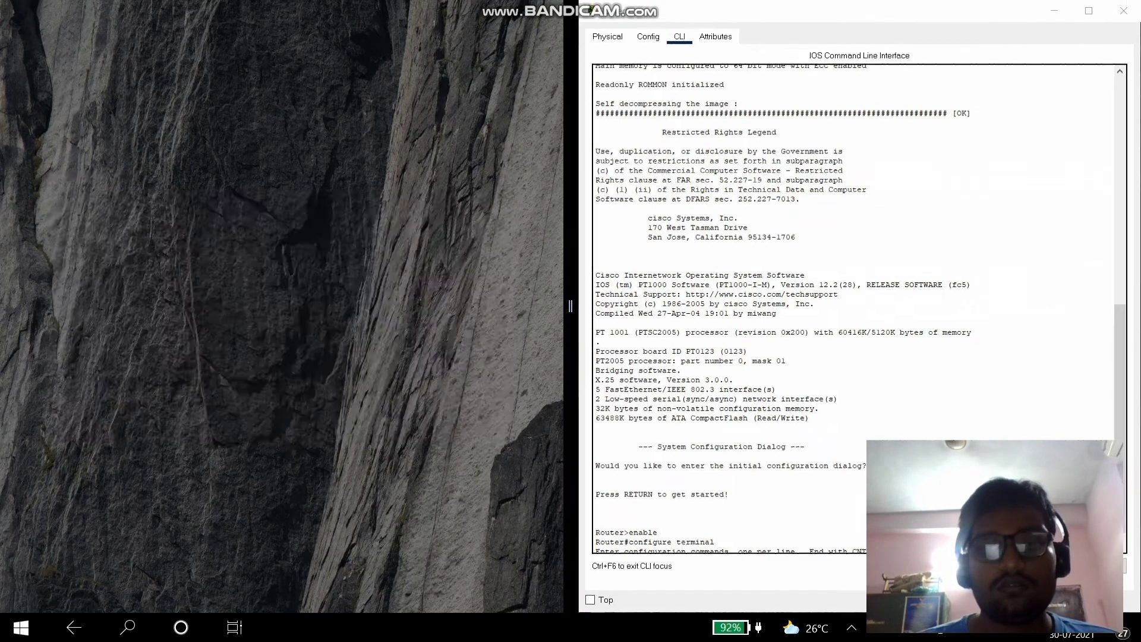
pyautogui.hotkey('alt', 'Tab')
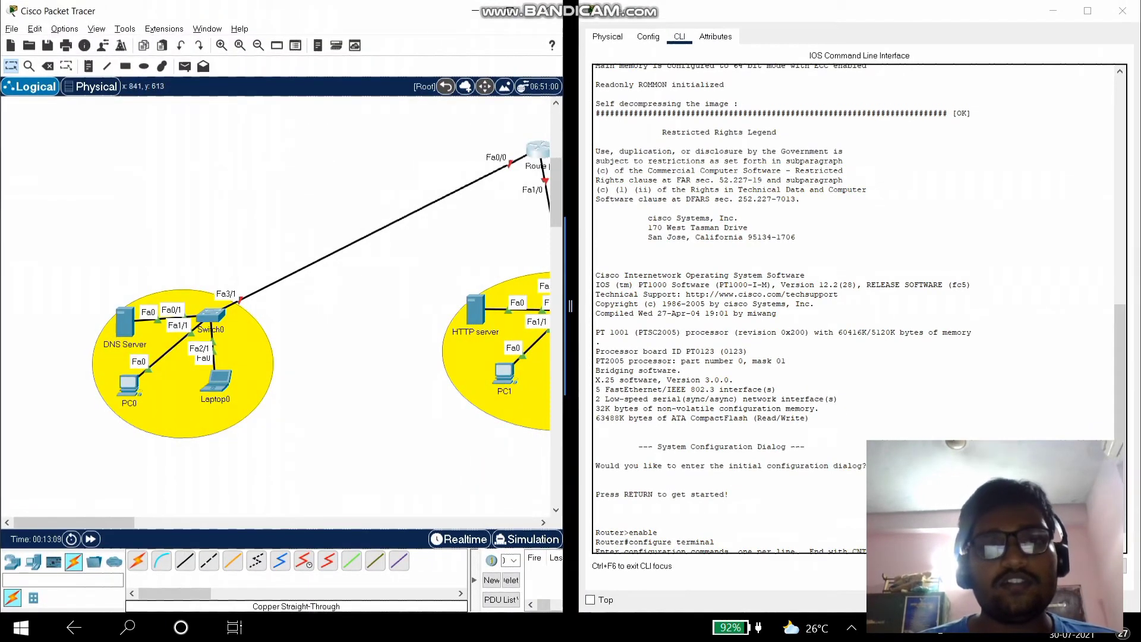
pyautogui.click(666, 545)
pyautogui.write('int fa0/0')
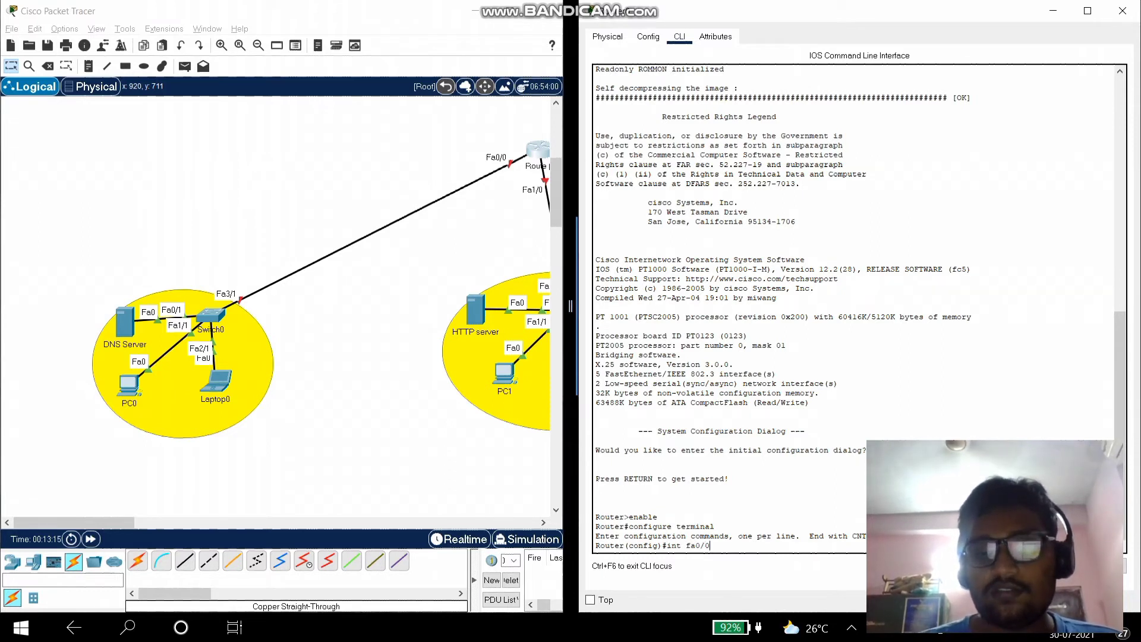
pyautogui.press('Return')
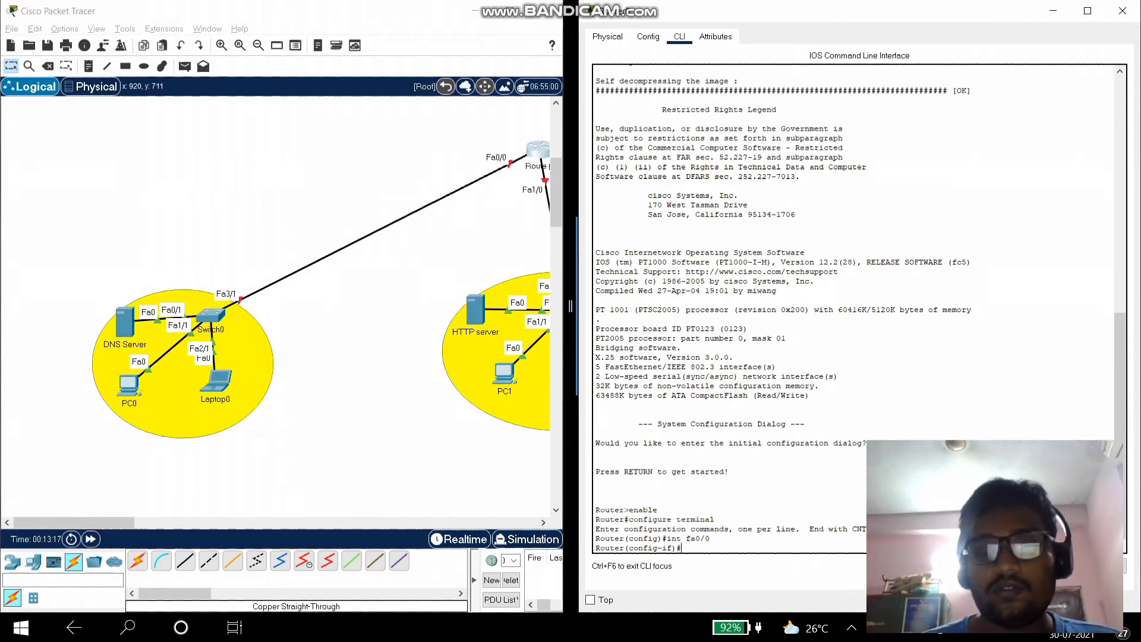
pyautogui.write('ip addr')
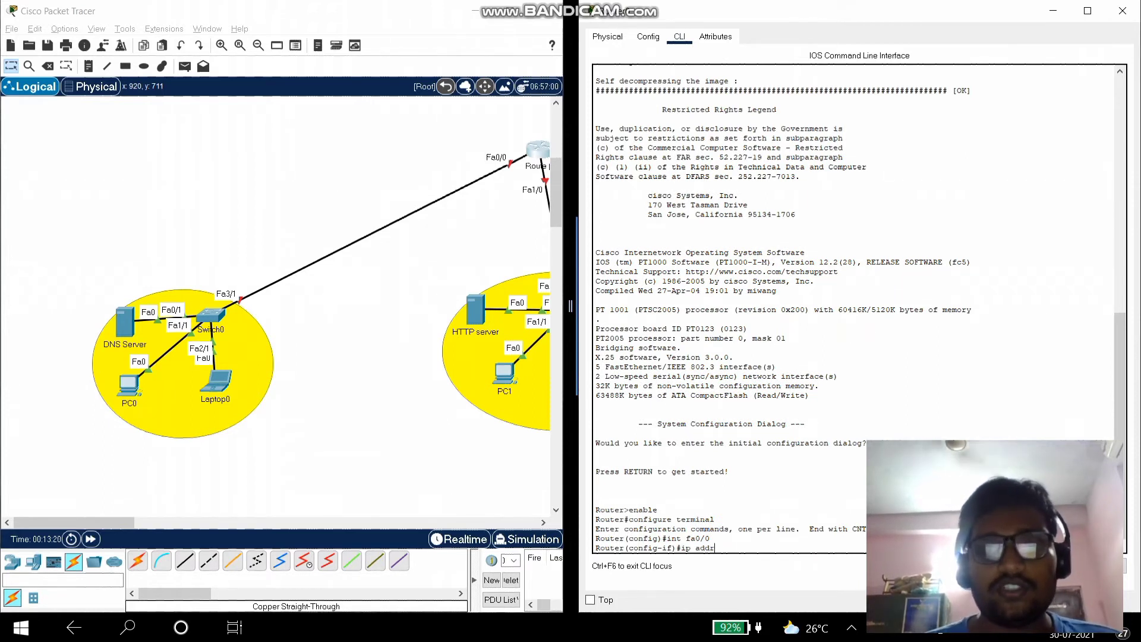
pyautogui.write(' 192.168')
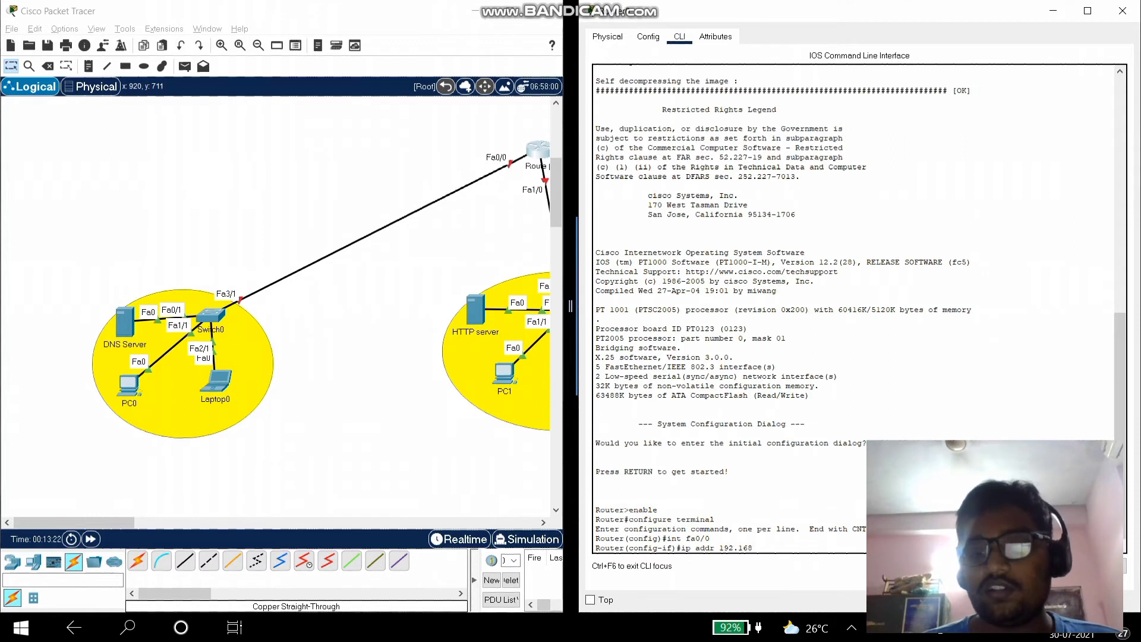
pyautogui.write('.10.1 255.255.255.2')
pyautogui.press('BackSpace')
pyautogui.write('0')
pyautogui.press('Return')
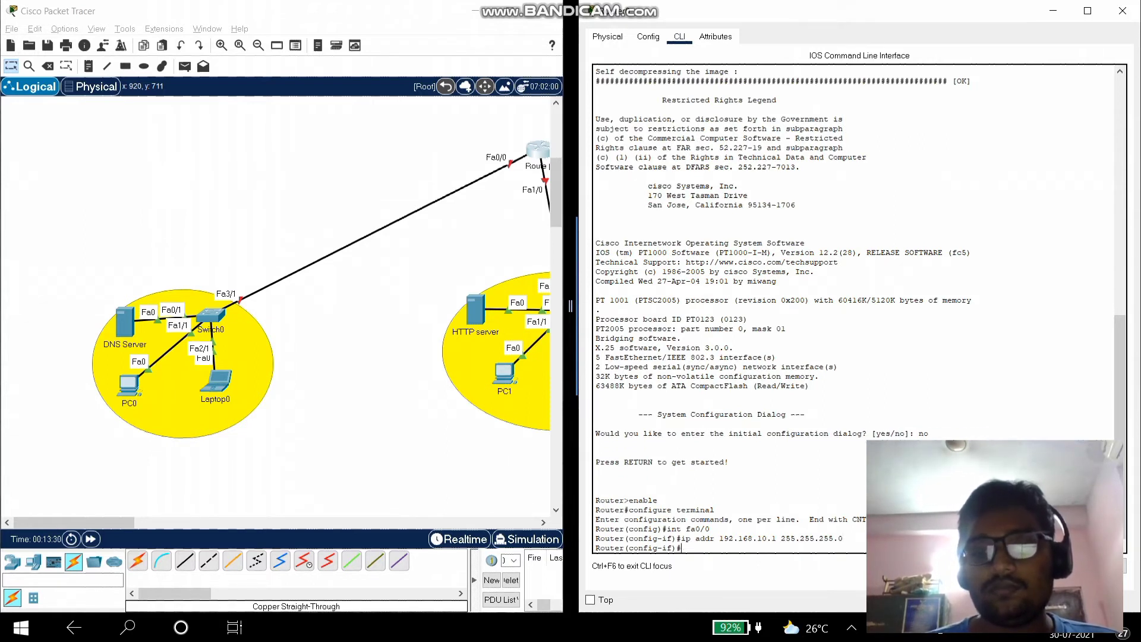
pyautogui.write('no sh')
pyautogui.press('Return')
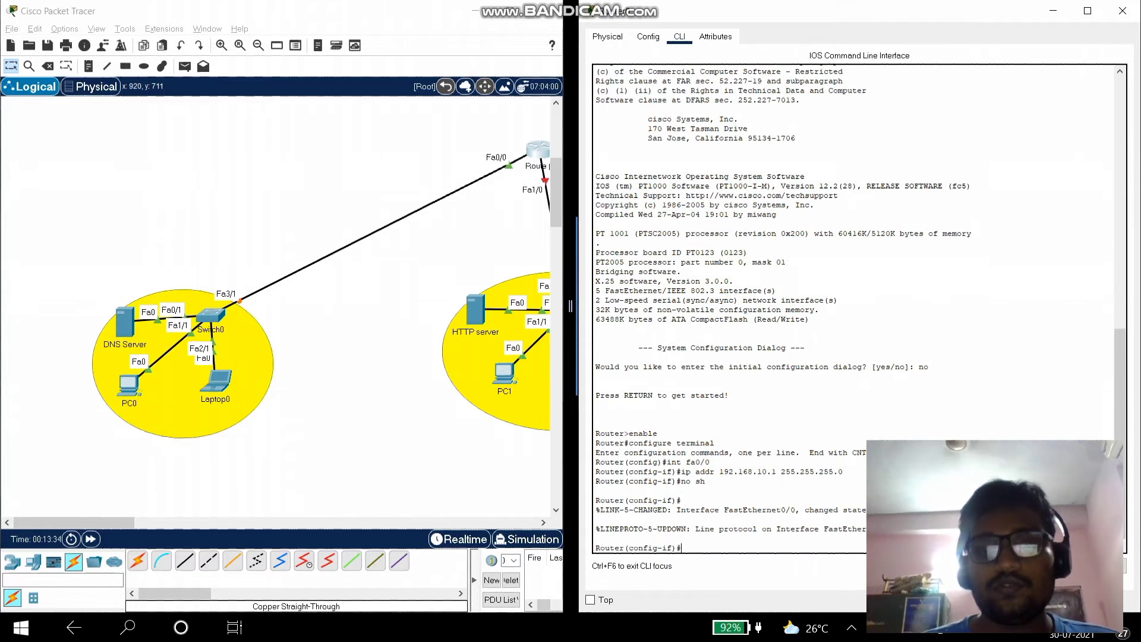
# - Assign 192.168.20.1 255.255.255.0 to interface fa1/0 and bring it up with no shutdown
pyautogui.moveTo(122, 522); pyautogui.dragTo(209, 522)
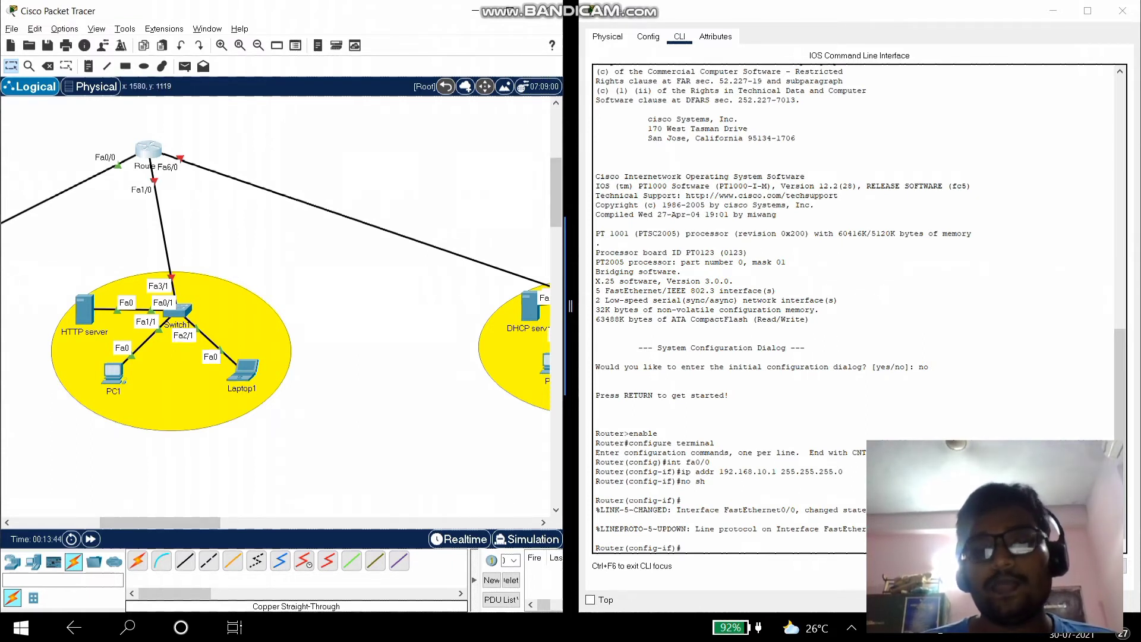
pyautogui.write('int')
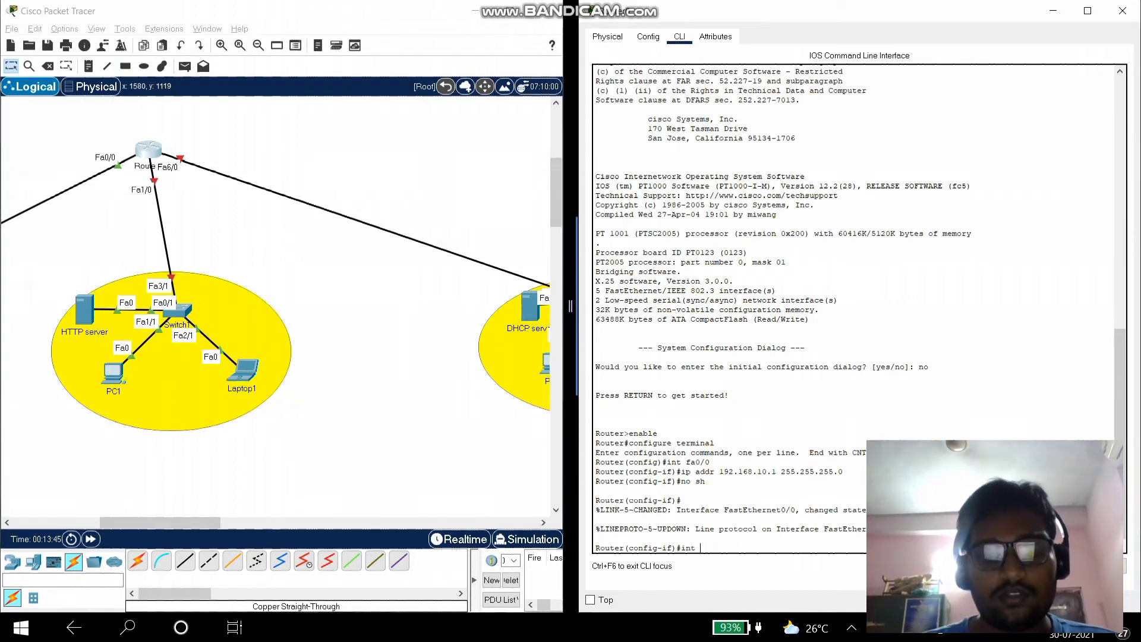
pyautogui.write(' fa')
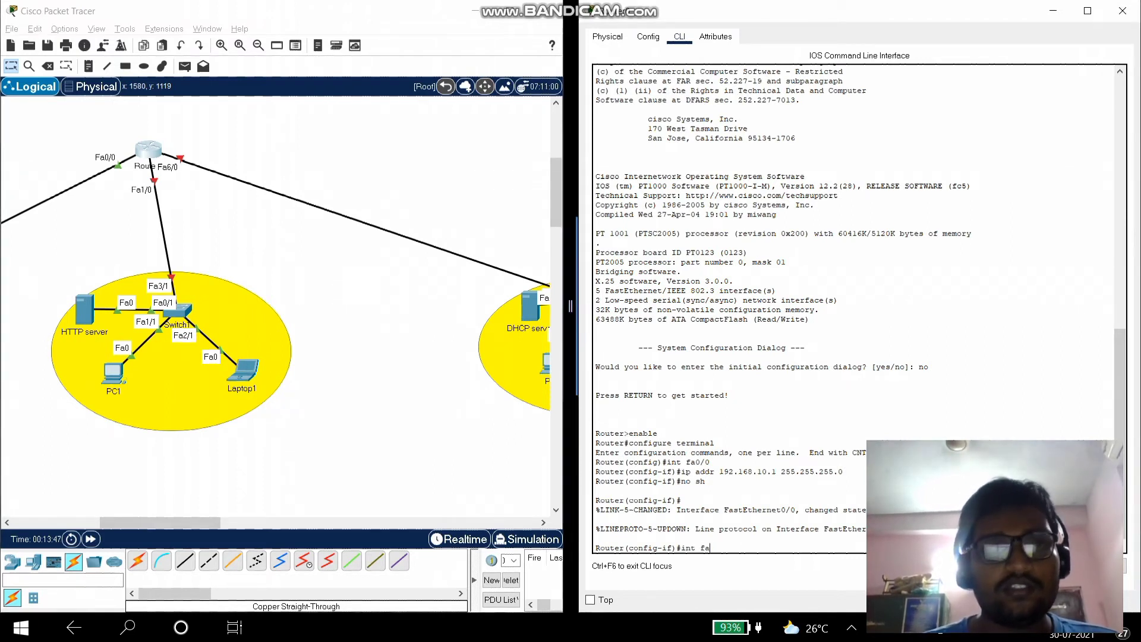
pyautogui.write('1/0')
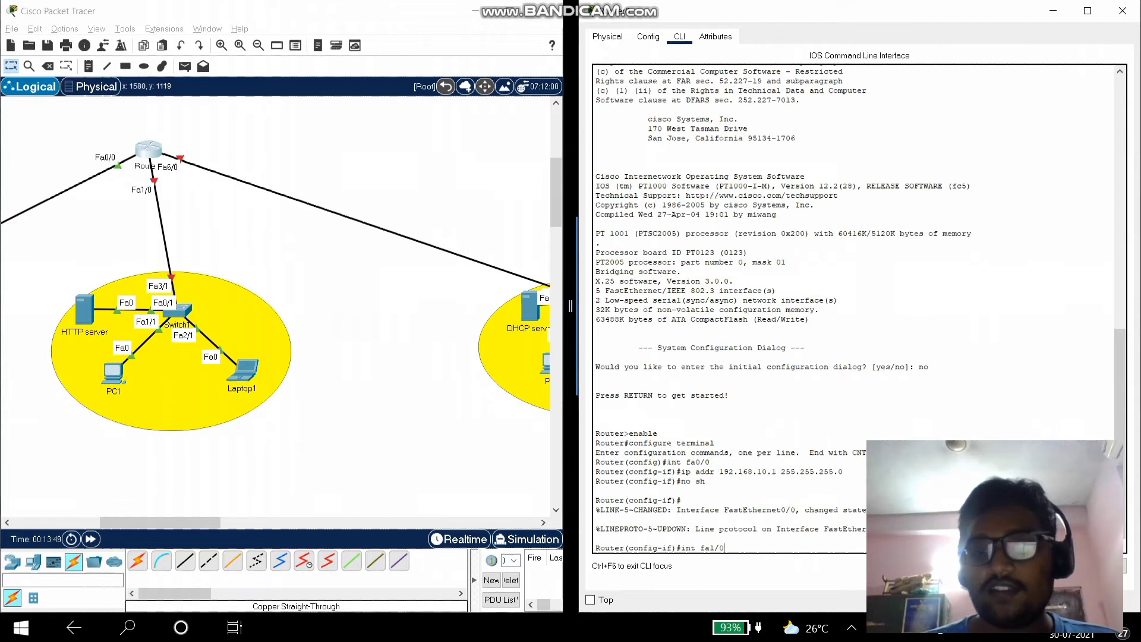
pyautogui.press('Return')
pyautogui.write('ip')
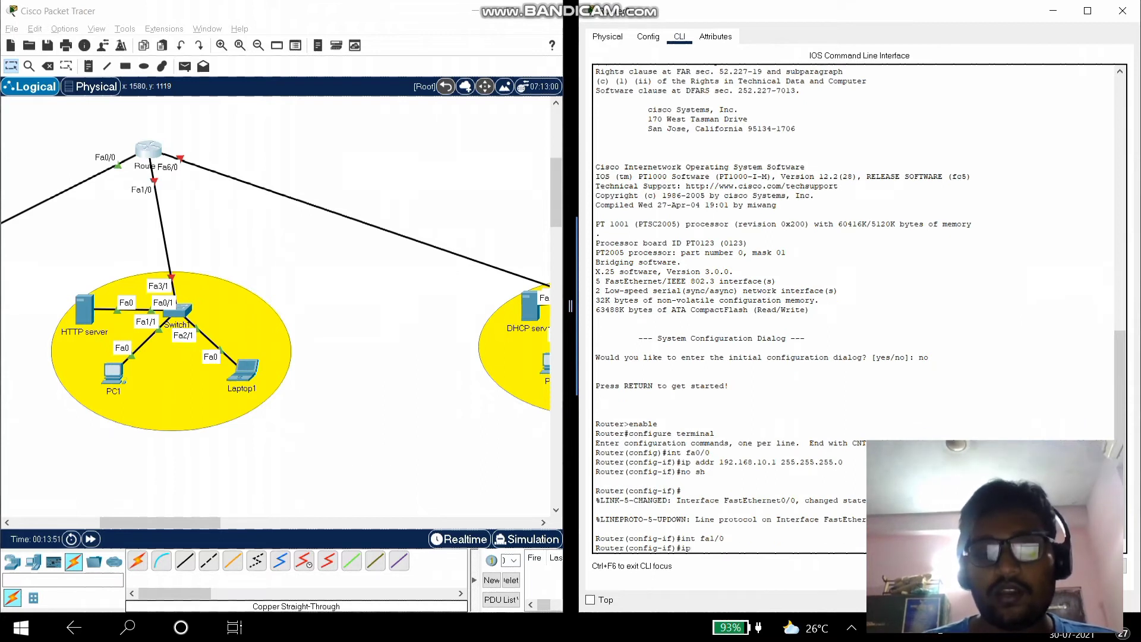
pyautogui.write(' addr')
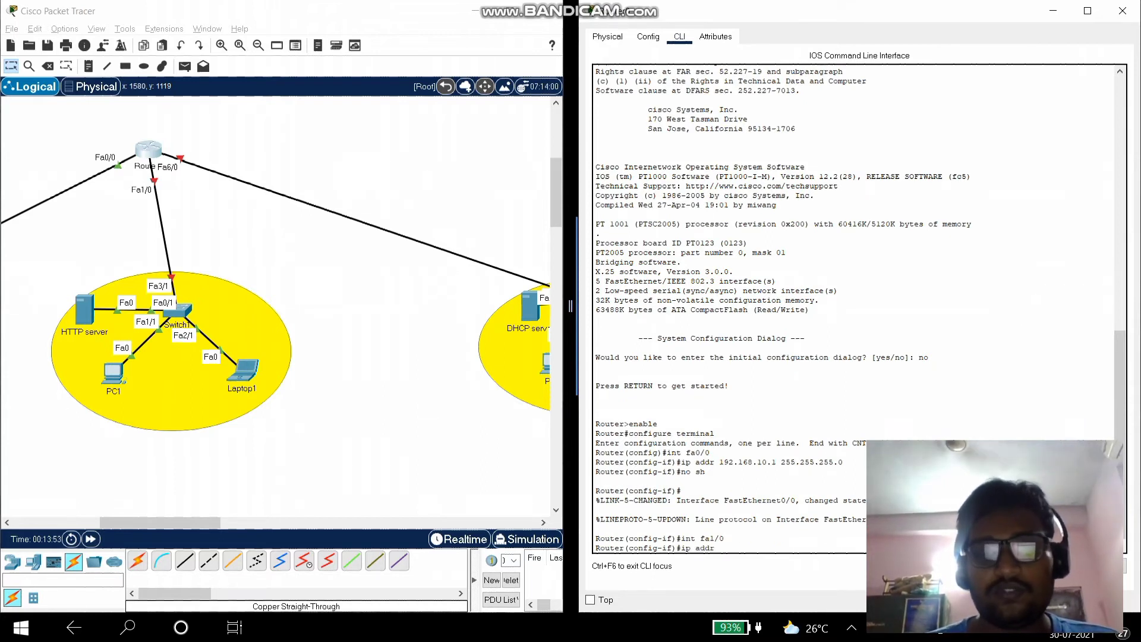
pyautogui.write(' 192.6')
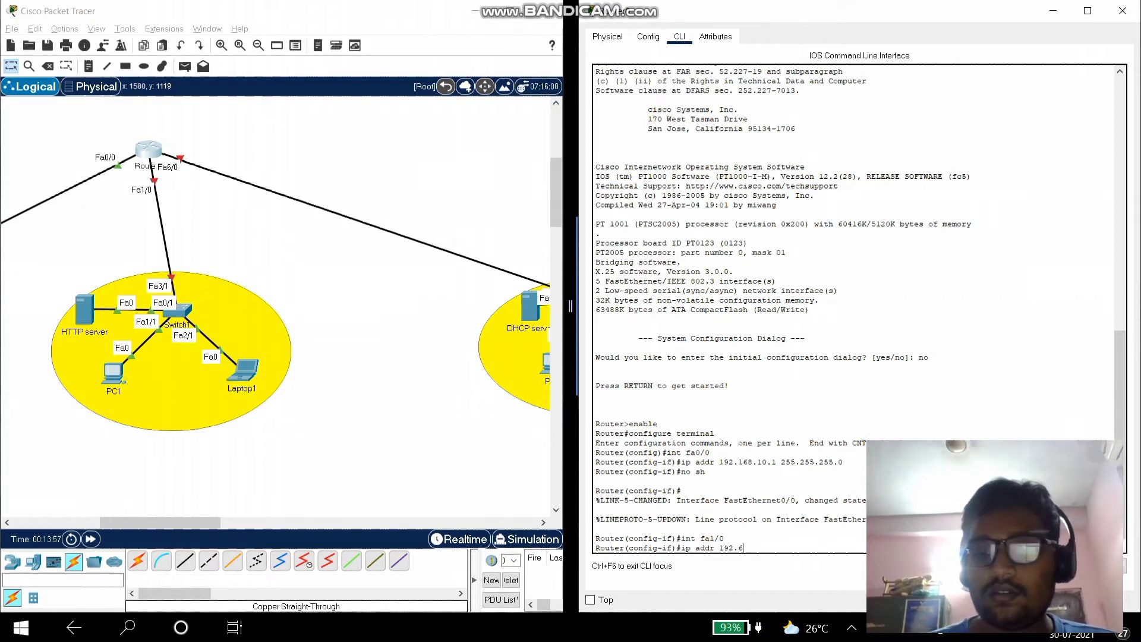
pyautogui.press('BackSpace')
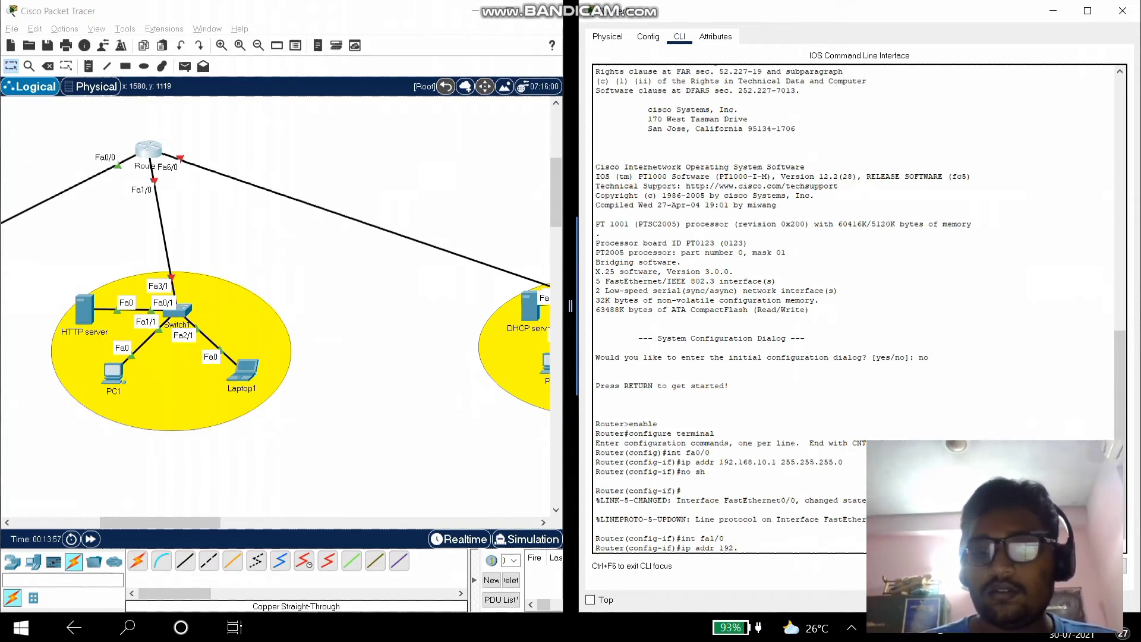
pyautogui.write('168.20.1')
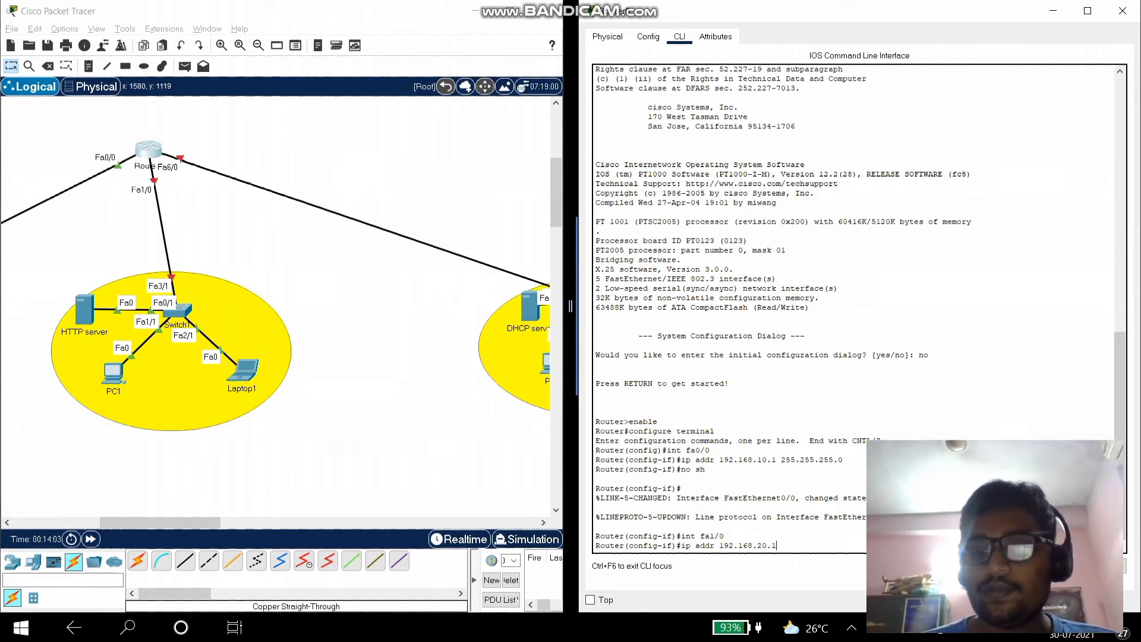
pyautogui.write(' 255.255.255.0')
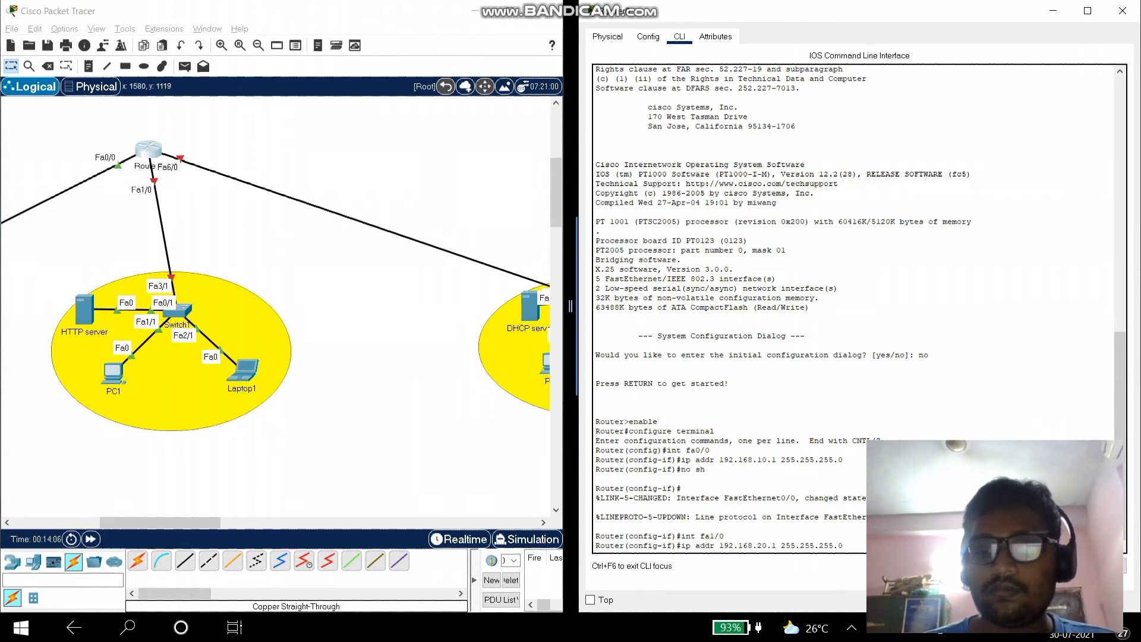
pyautogui.press('Return')
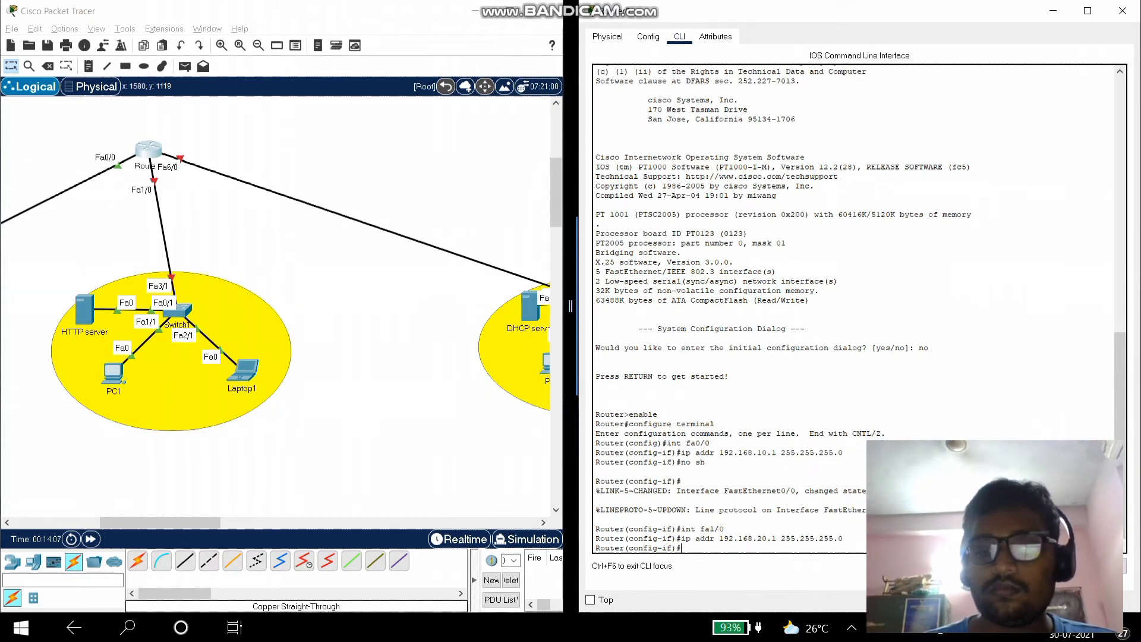
pyautogui.write('no sh')
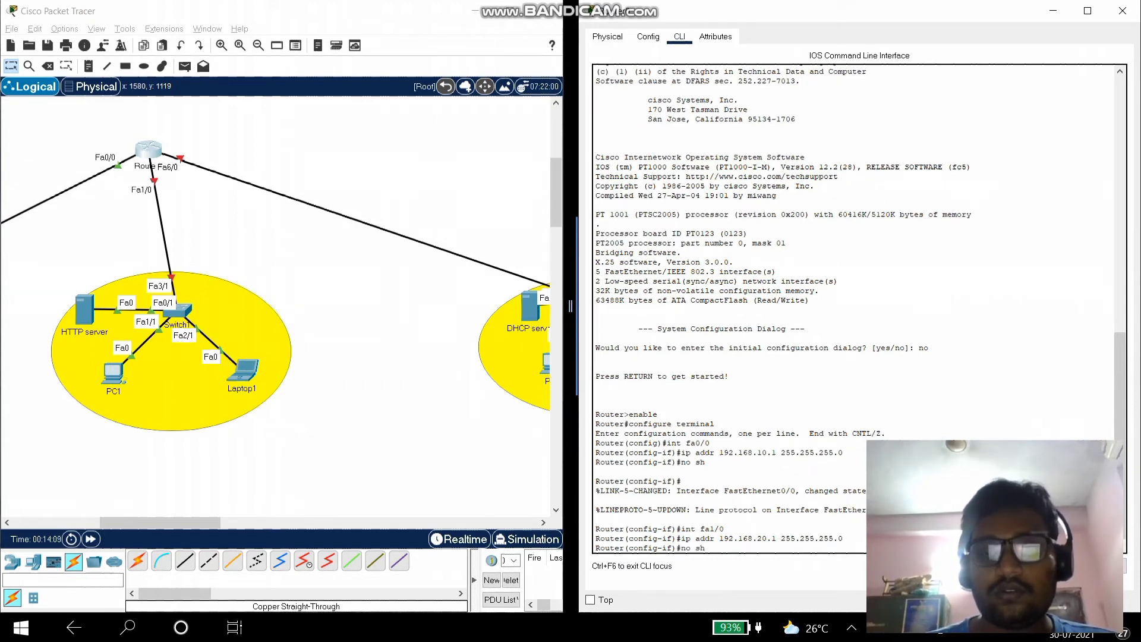
pyautogui.press('Return')
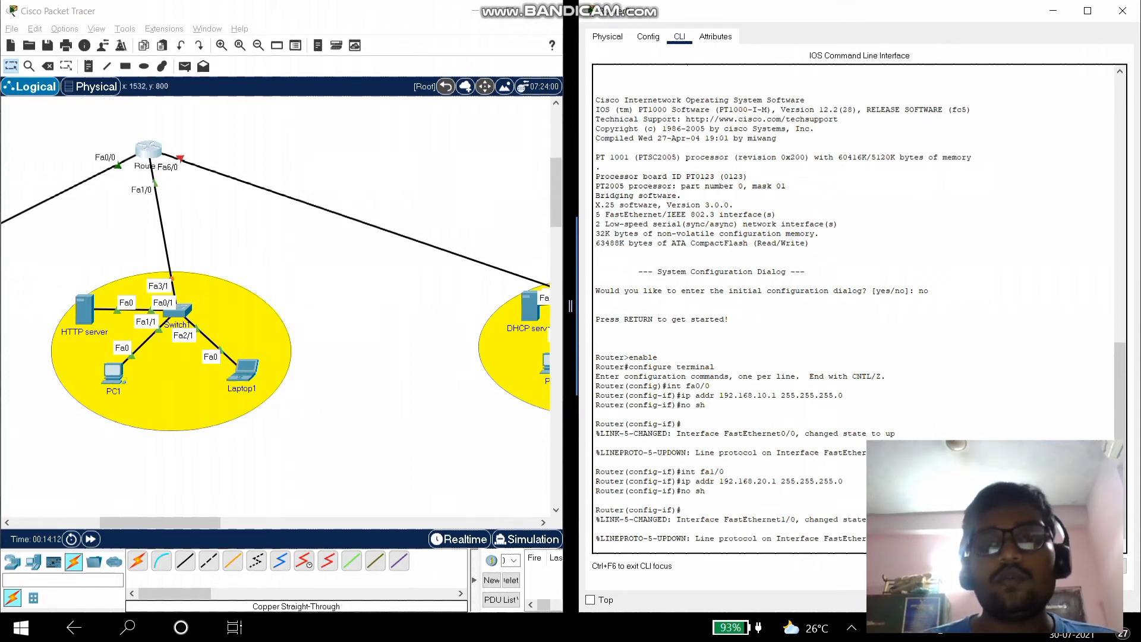
pyautogui.press('Return')
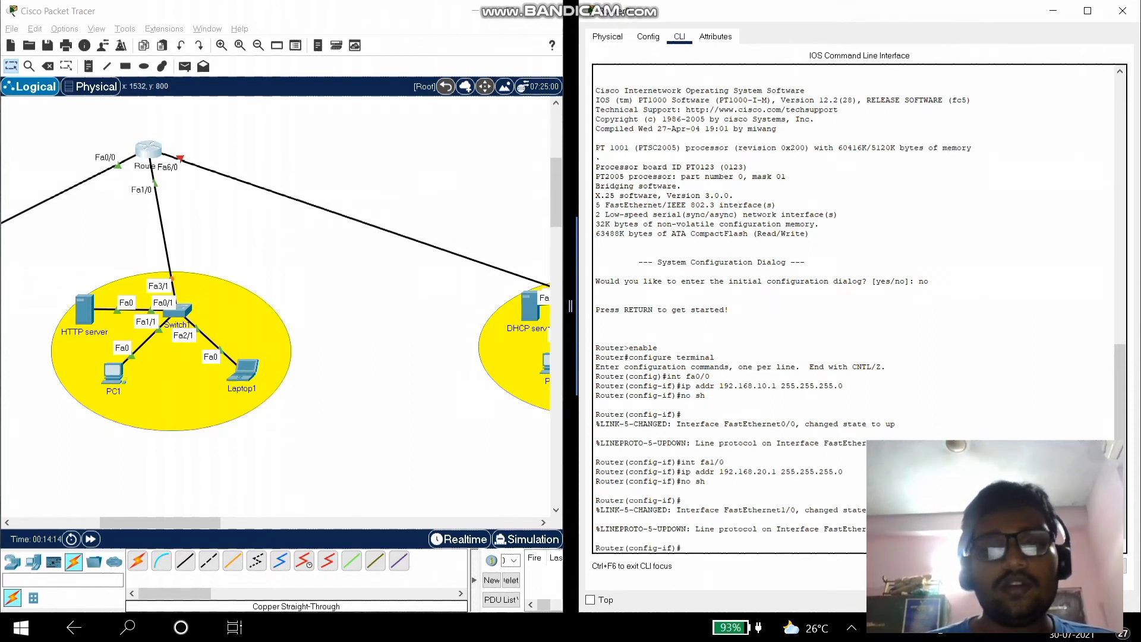
# - Configure interface fa6/0 with 192.168.30.1 255.255.255.0 and enable it with no shutdown
pyautogui.write('int ')
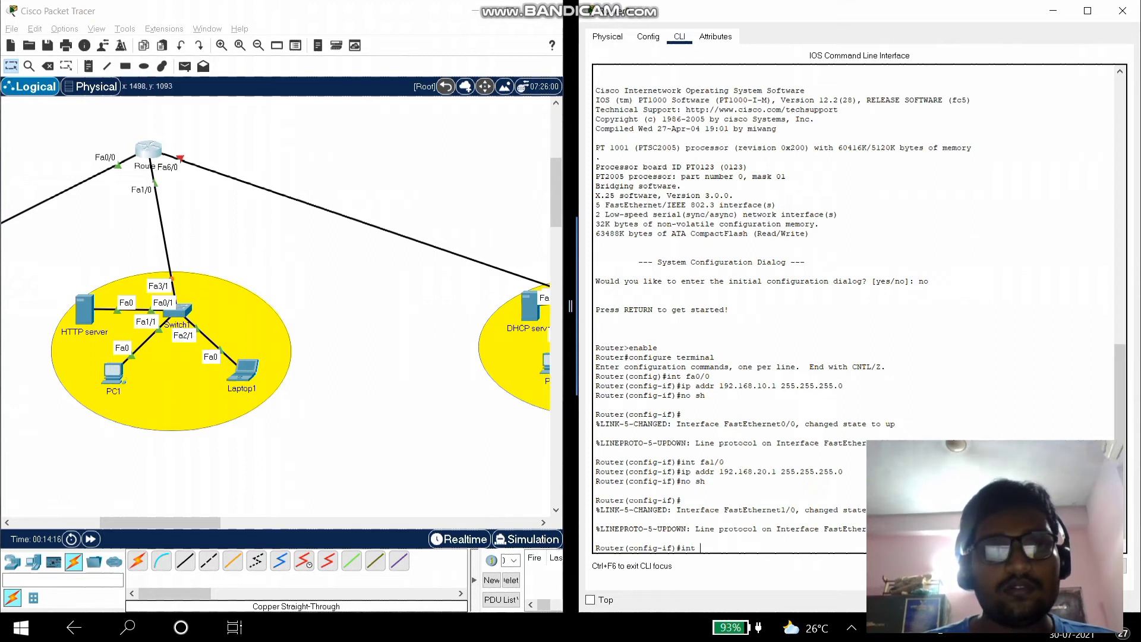
pyautogui.write('fa6/')
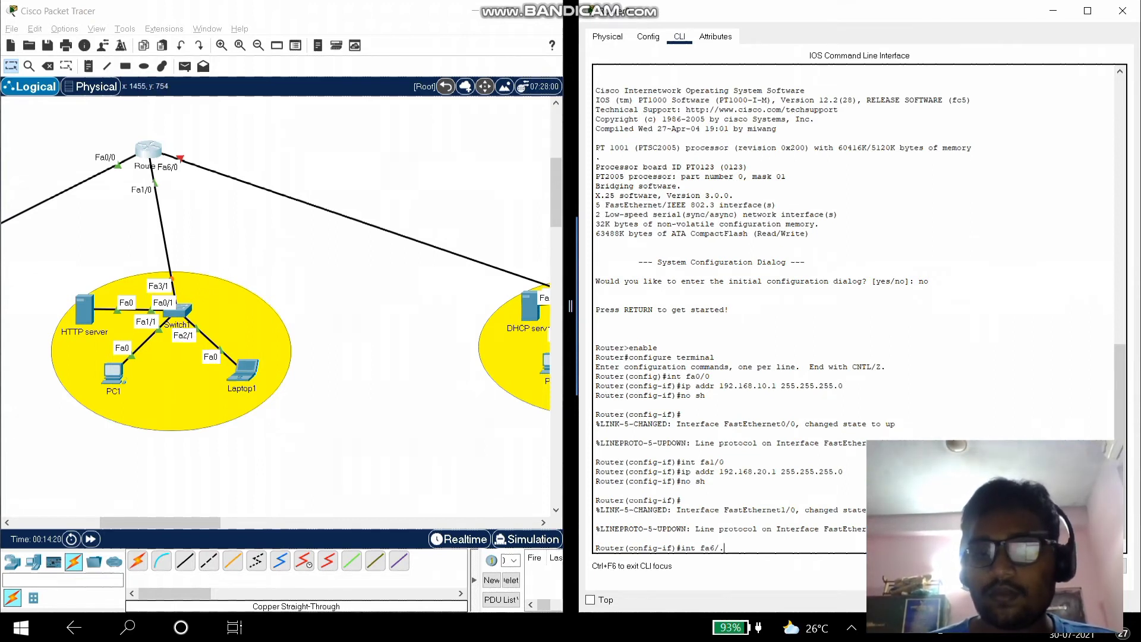
pyautogui.write('0')
pyautogui.press('Return')
pyautogui.write('ip addr 192.168.')
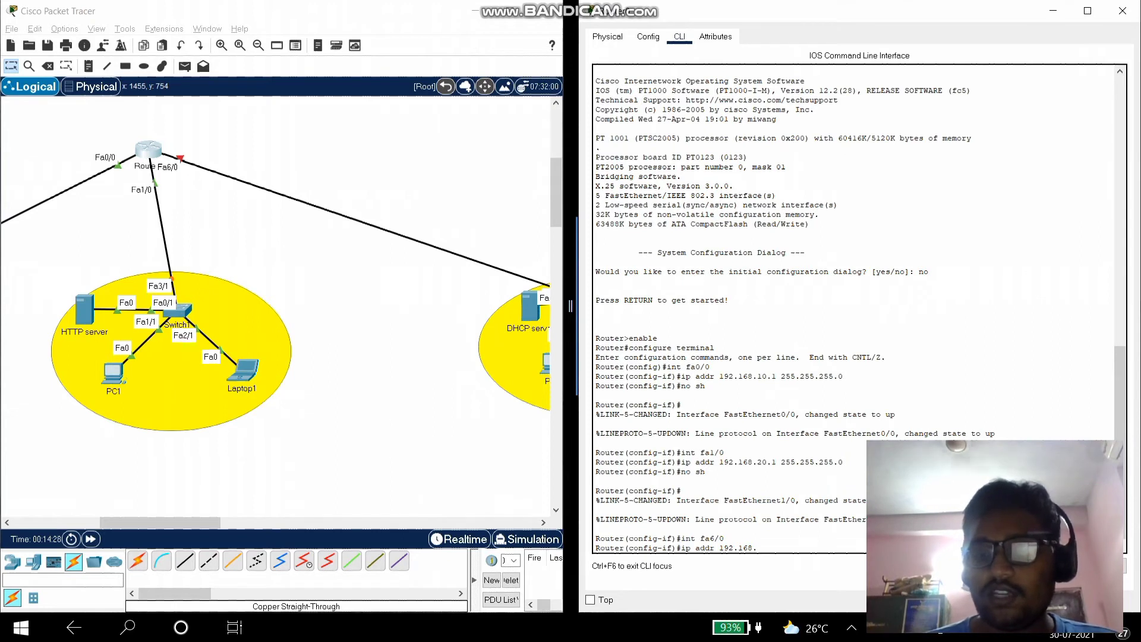
pyautogui.write('30.1')
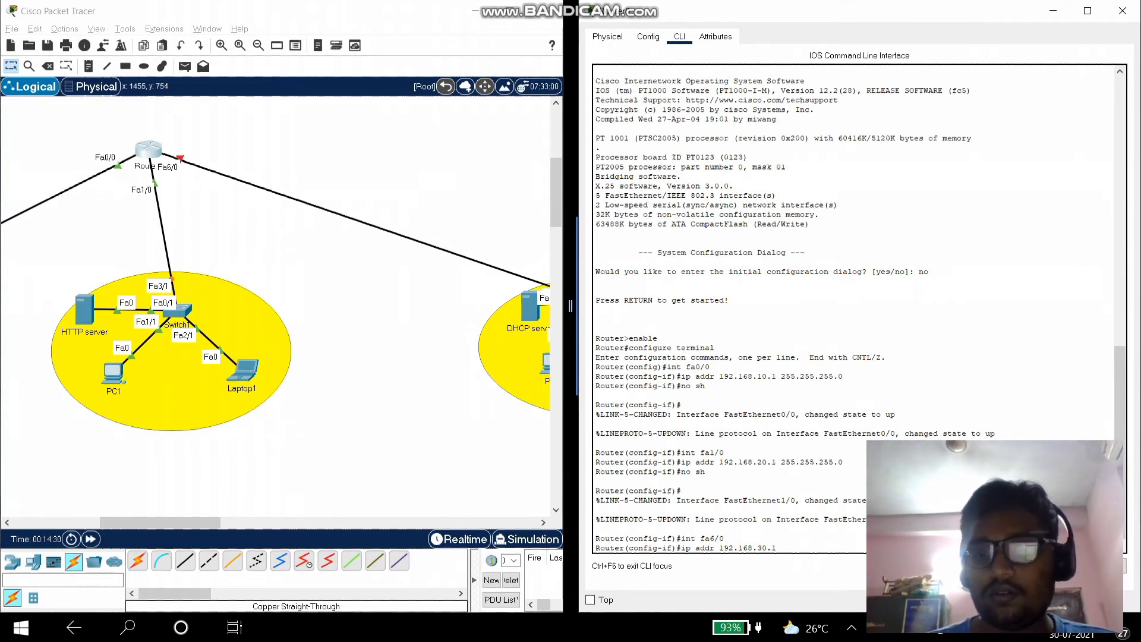
pyautogui.write(' 255.255.255.')
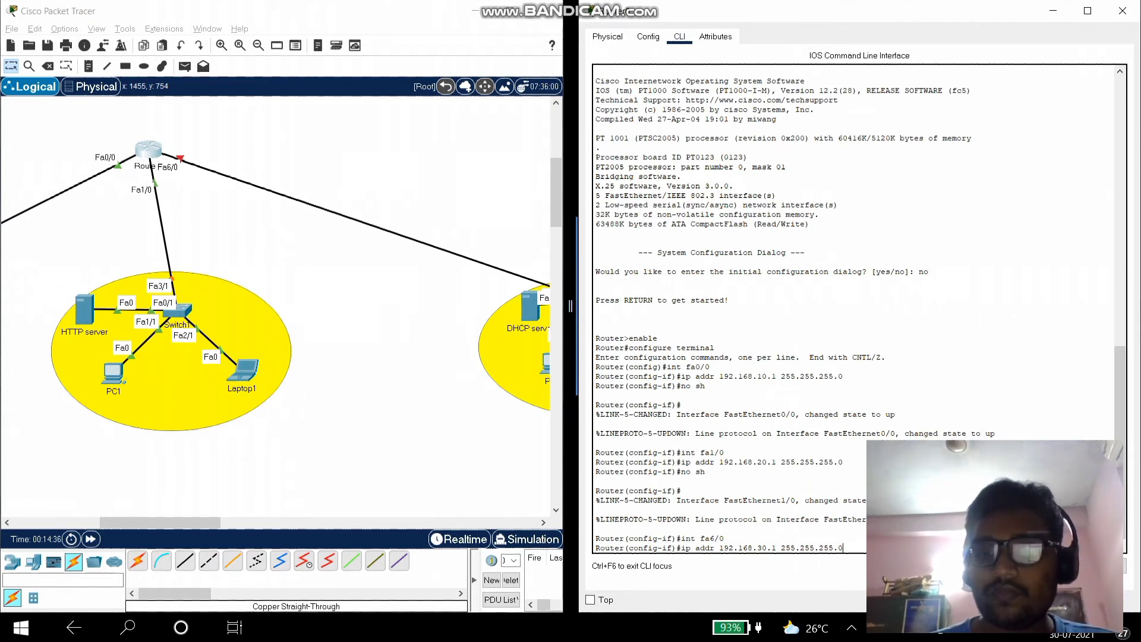
pyautogui.write('0')
pyautogui.press('Return')
pyautogui.write('no sh')
pyautogui.press('Return')
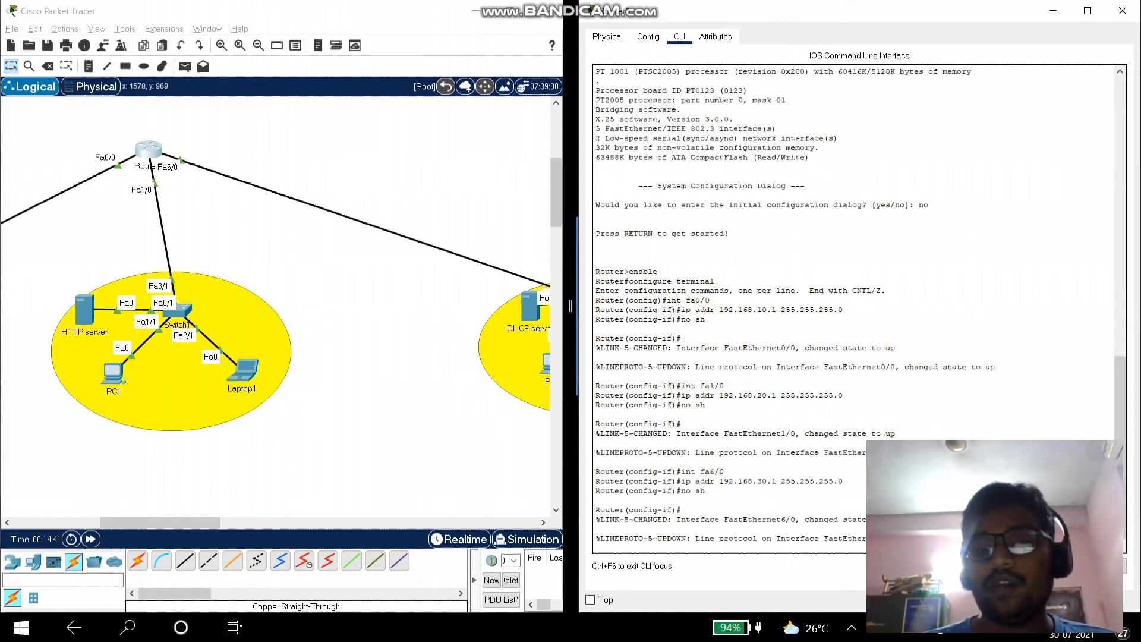
pyautogui.press('Return')
# - Exit configuration mode with end and display the routing table using sh ip route
pyautogui.write('en')
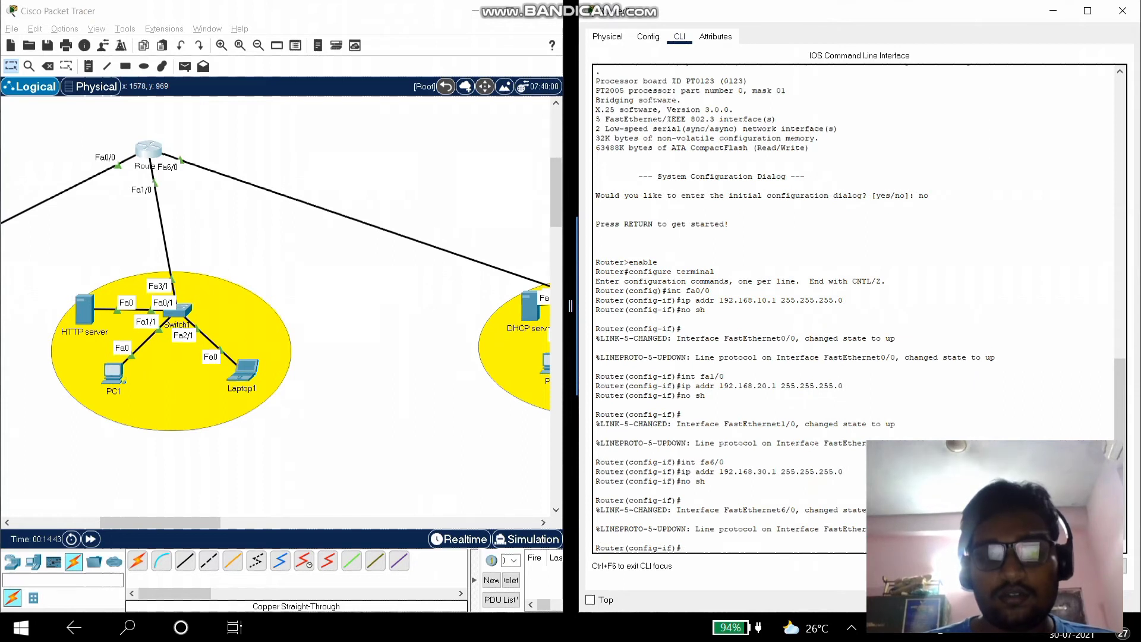
pyautogui.write('d')
pyautogui.press('Return')
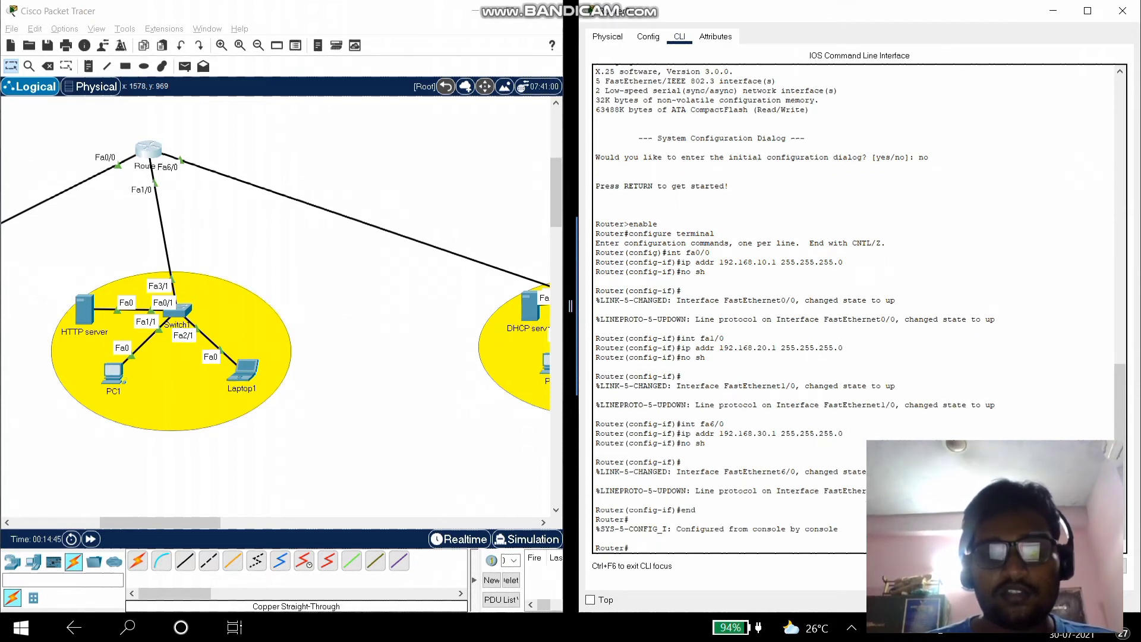
pyautogui.write('sh ip rpu')
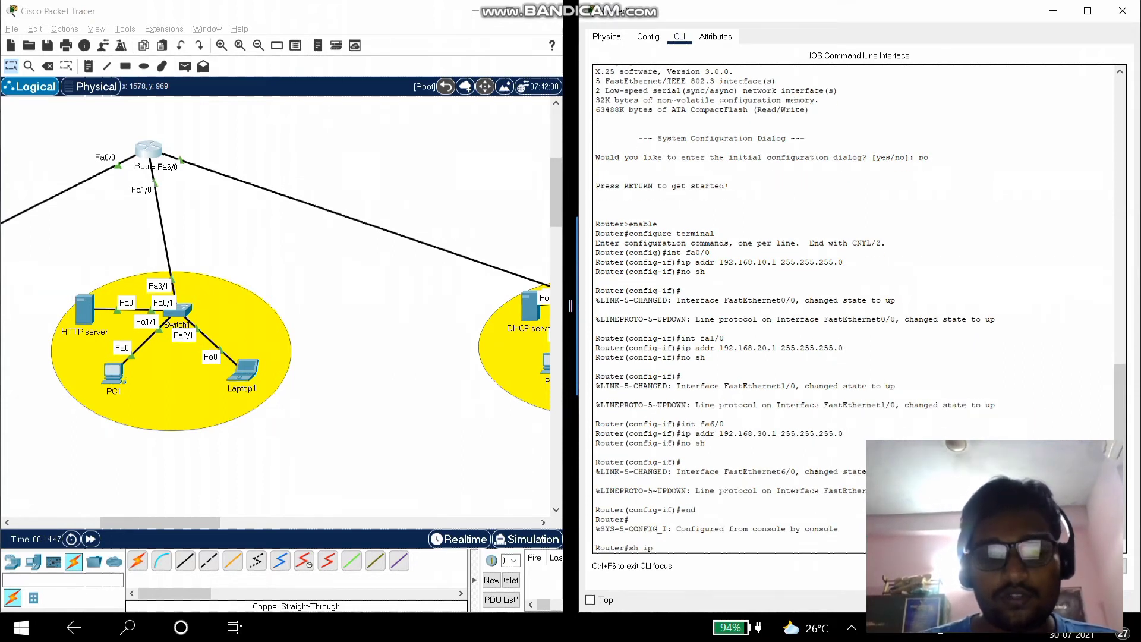
pyautogui.press('BackSpace')
pyautogui.press('BackSpace')
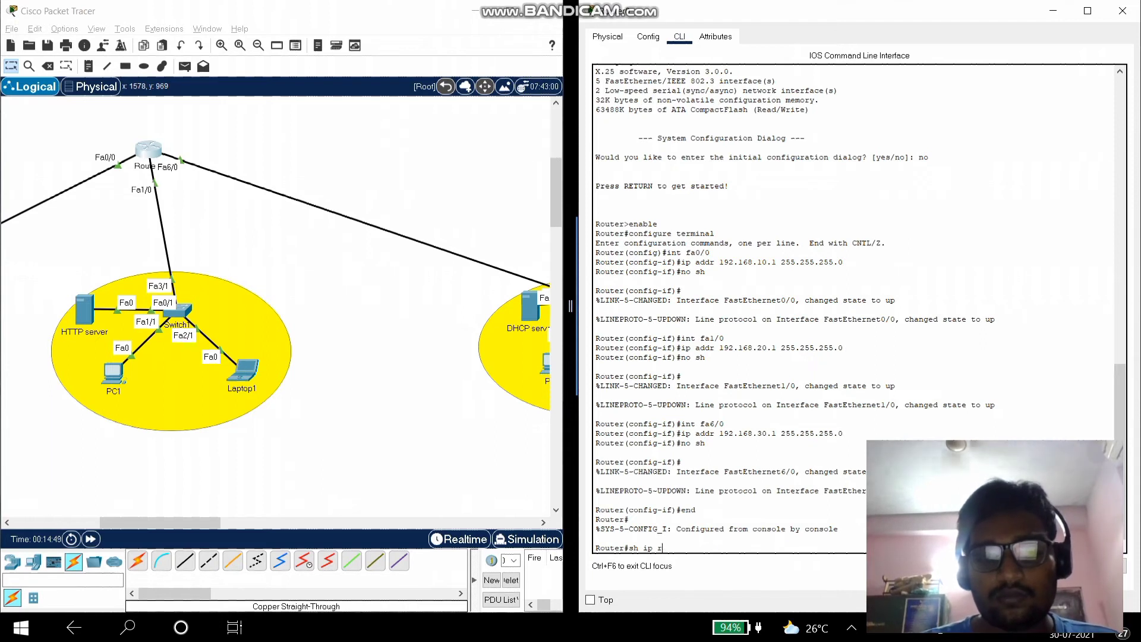
pyautogui.write('oute')
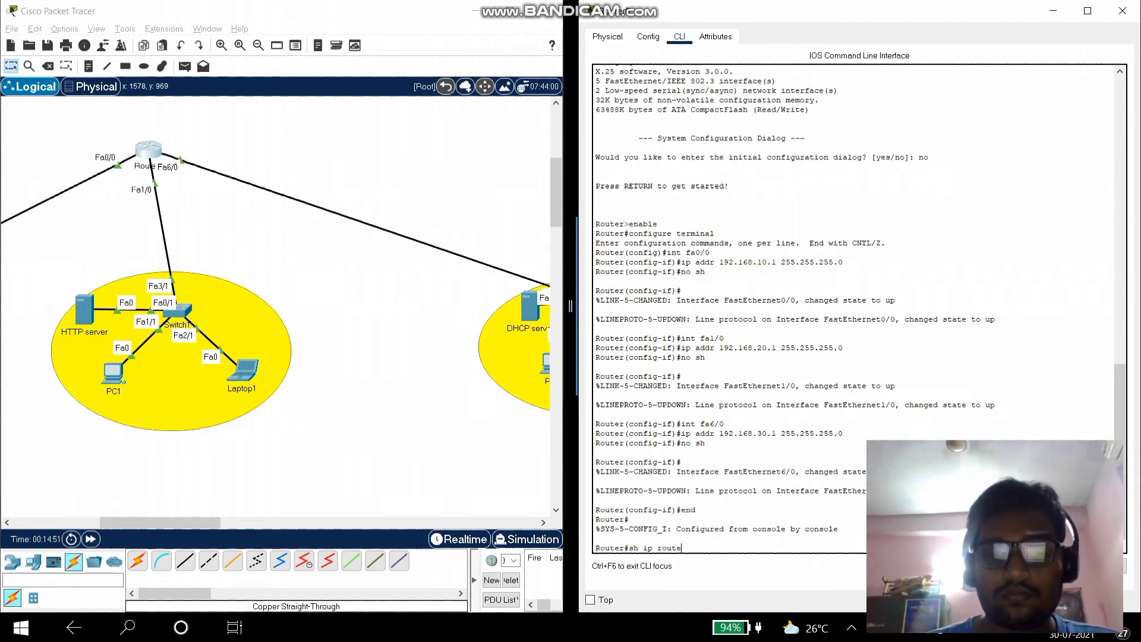
pyautogui.press('Return')
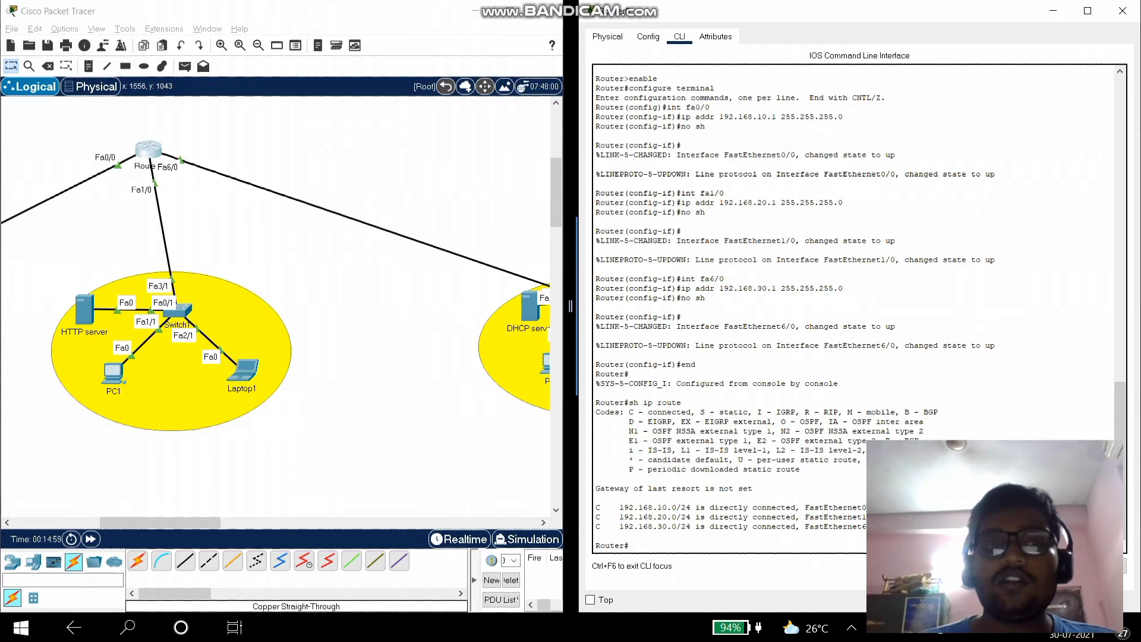
# - Close the router window, maximize Packet Tracer, and add a simple PDU from PC0 to DNS Server
pyautogui.click(1123, 11)
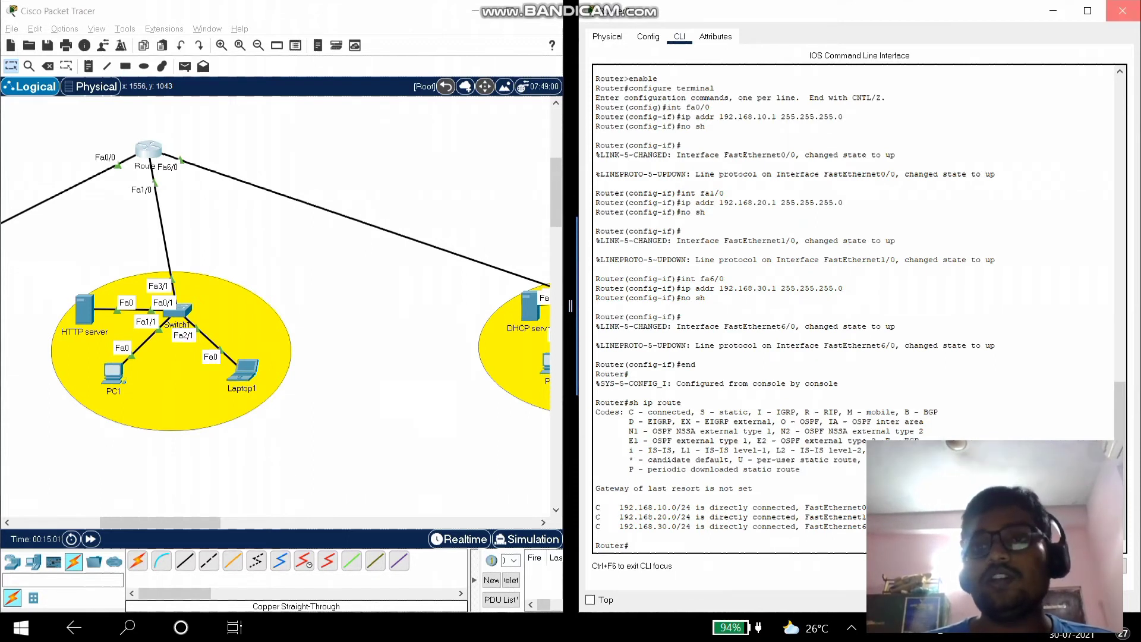
pyautogui.moveTo(571, 306); pyautogui.dragTo(1138, 306)
pyautogui.hscroll(-5, 570, 309)
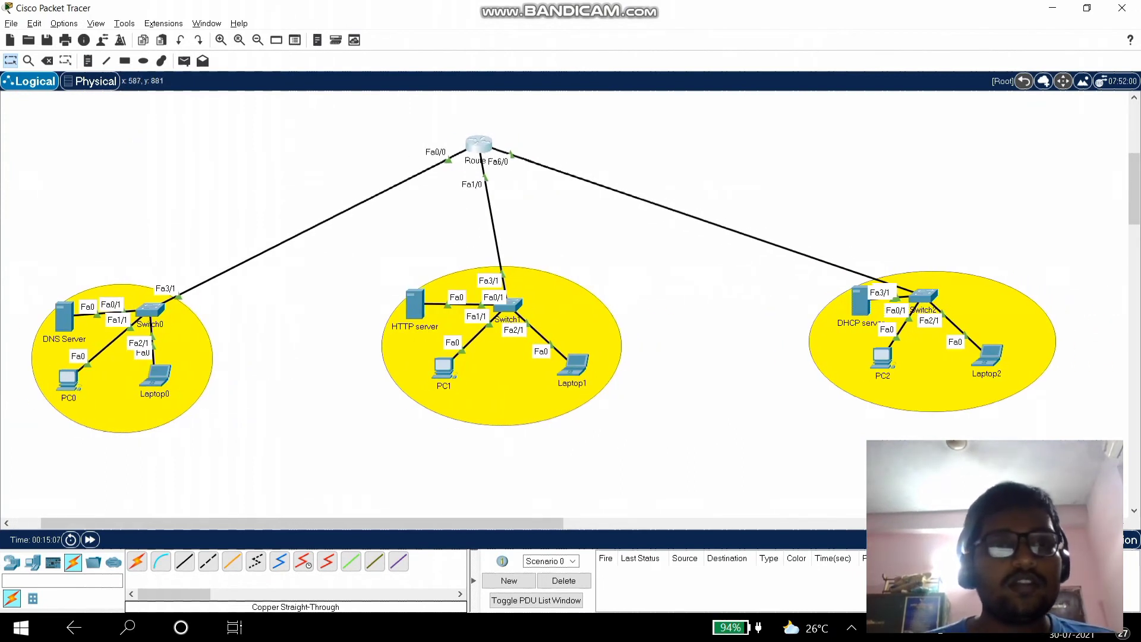
pyautogui.click(184, 61)
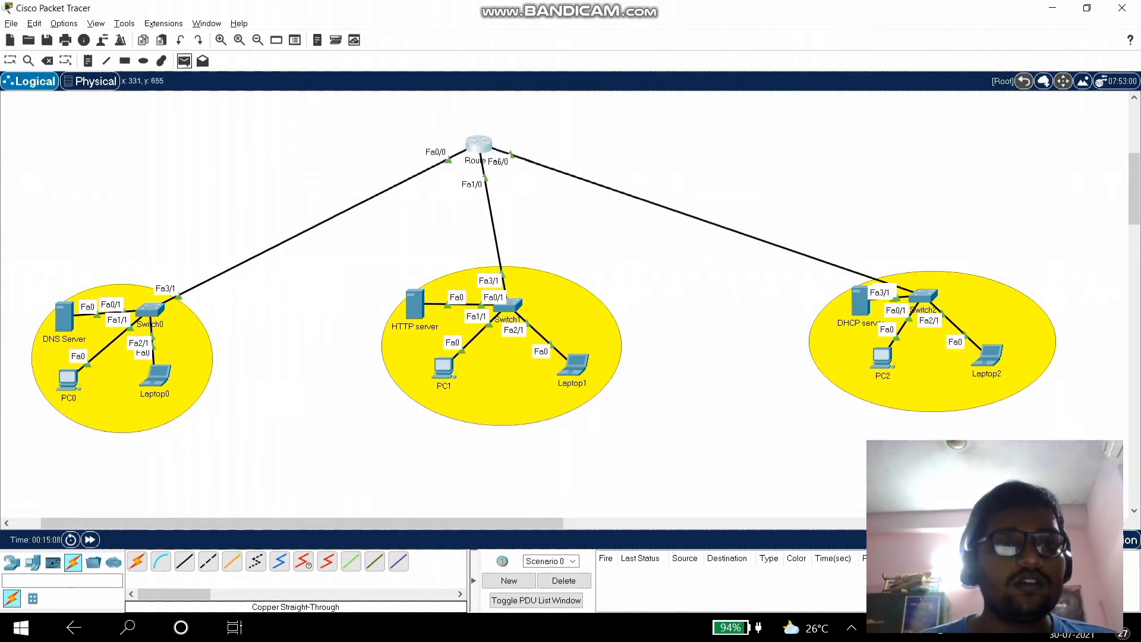
pyautogui.moveTo(68, 380)
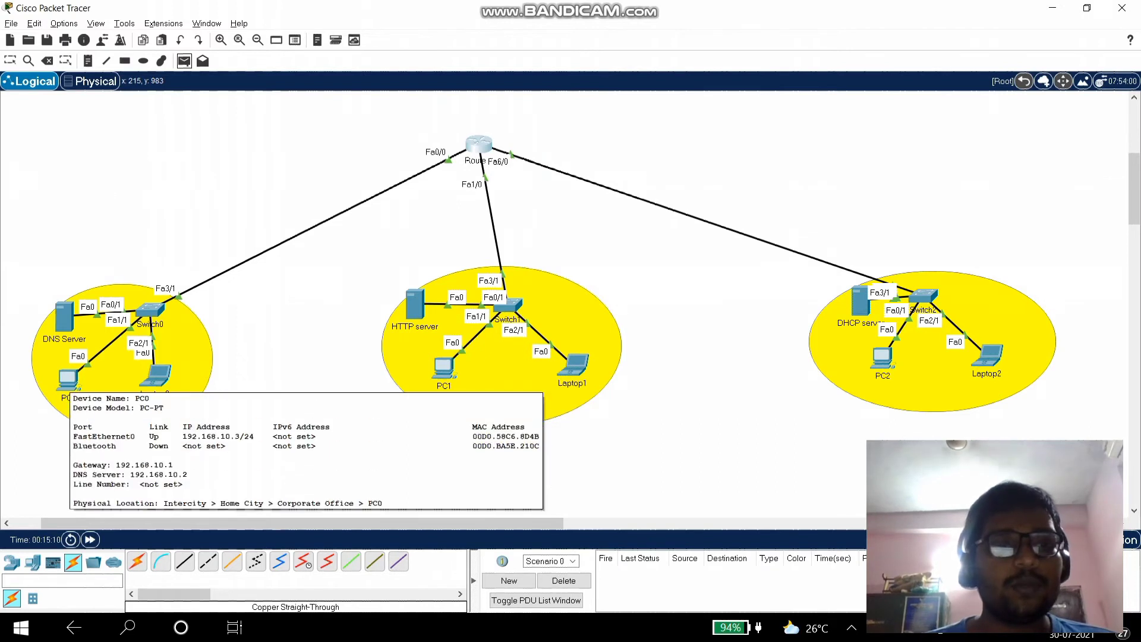
pyautogui.click(68, 379)
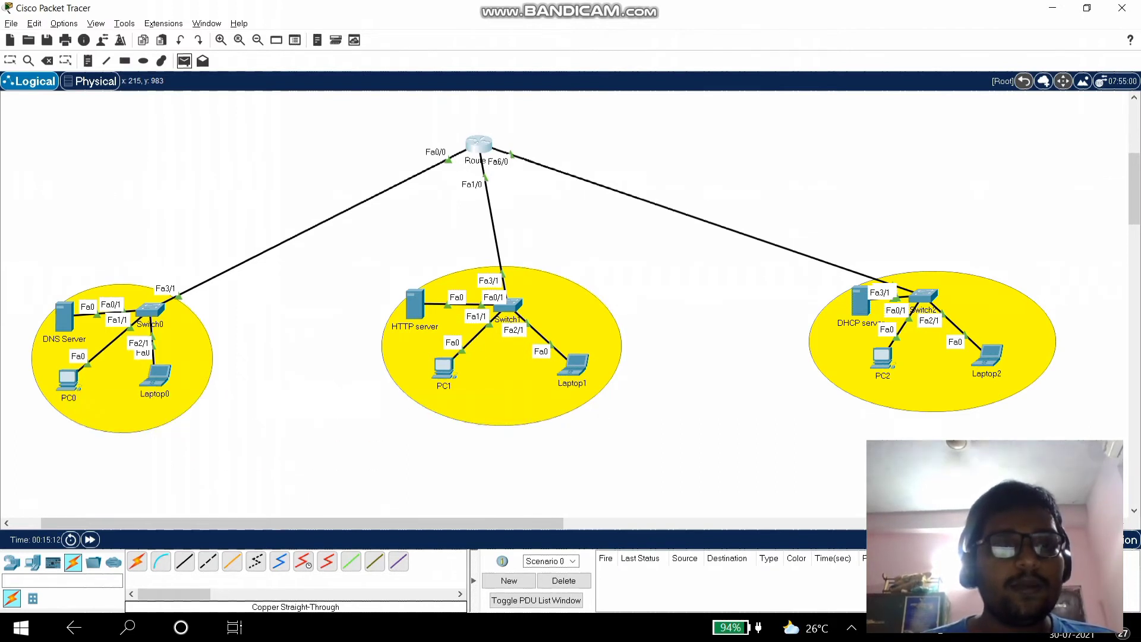
pyautogui.click(64, 317)
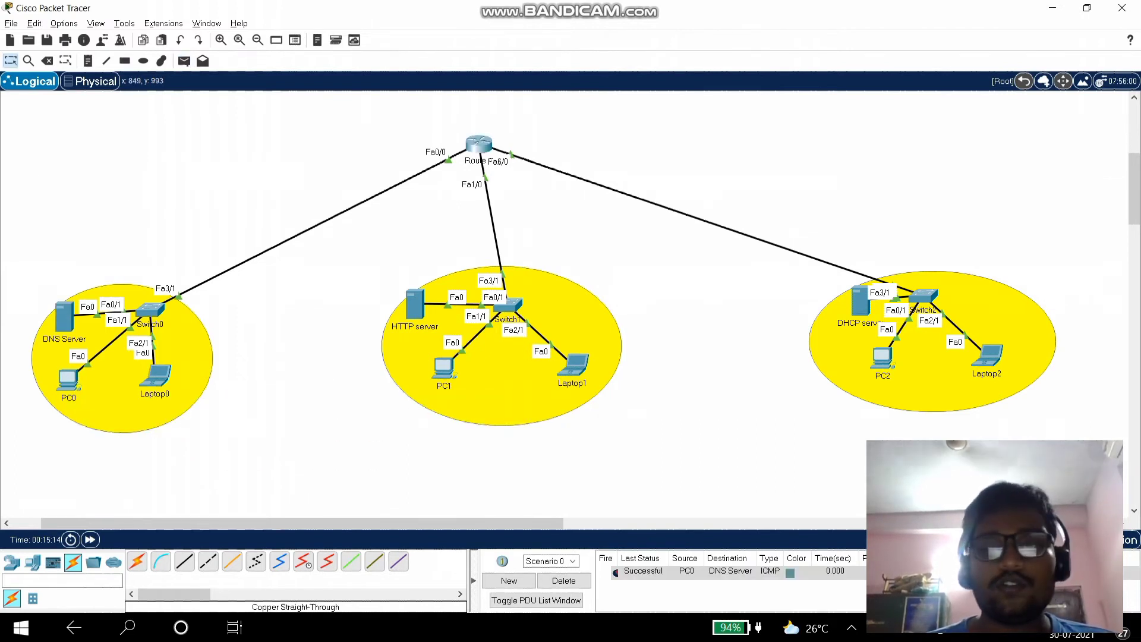
# - Switch to Simulation mode and play the PC0-to-DNS Server ping through Switch0 and back
pyautogui.click(1130, 539)
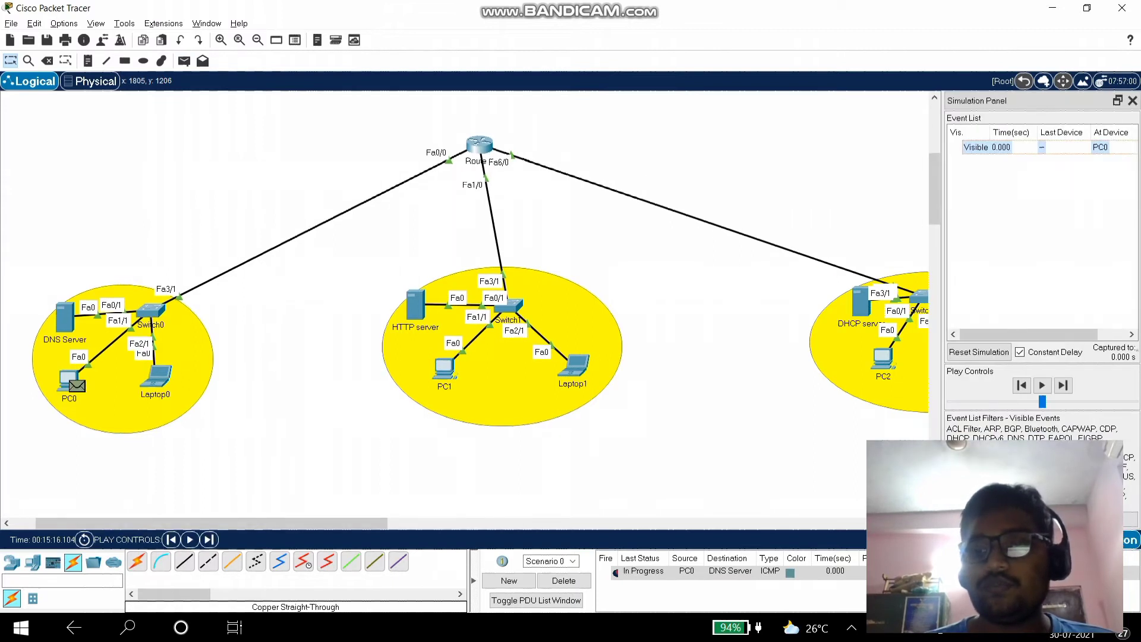
pyautogui.click(1043, 385)
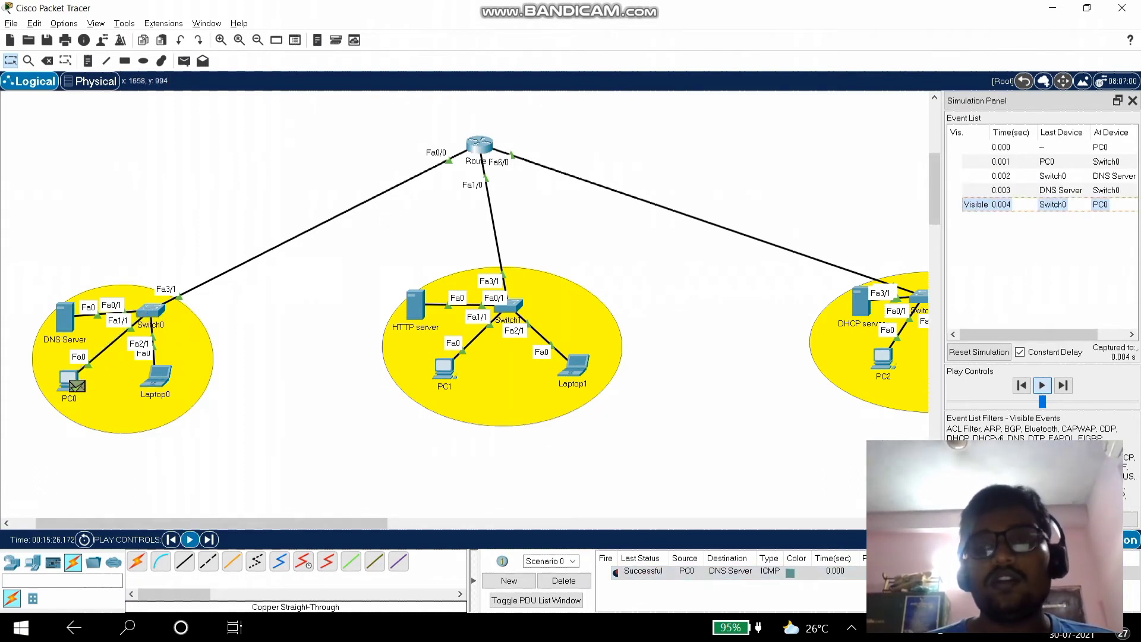
# - Delete the PC0-to-DNS Server ping and create a new simple PDU from Laptop0 to PC2
pyautogui.click(563, 580)
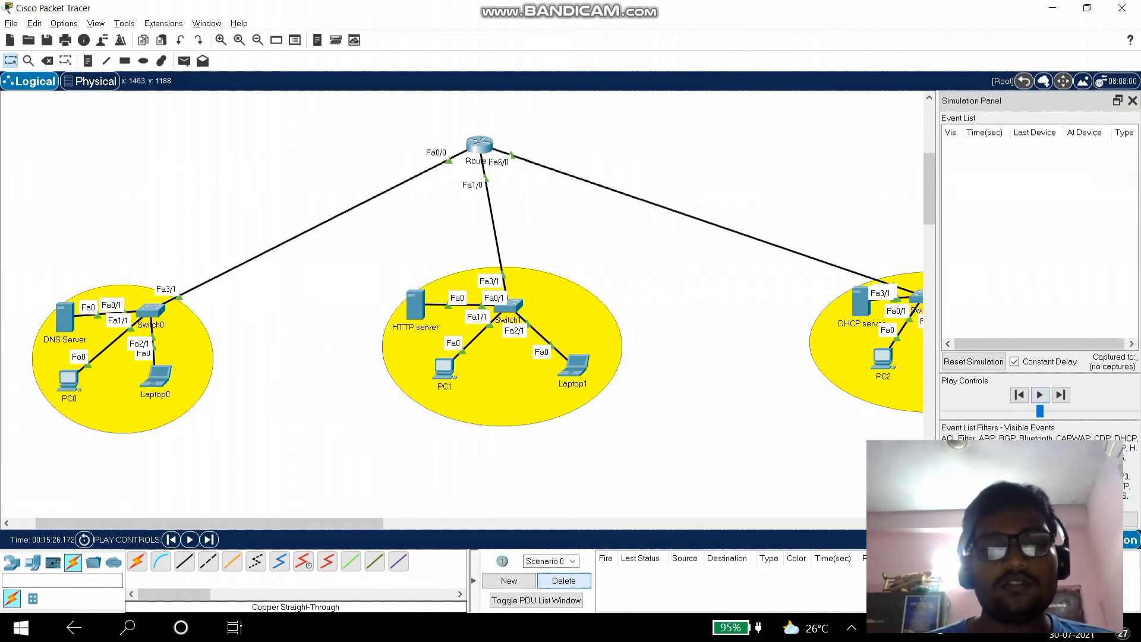
pyautogui.moveTo(209, 523); pyautogui.dragTo(229, 522)
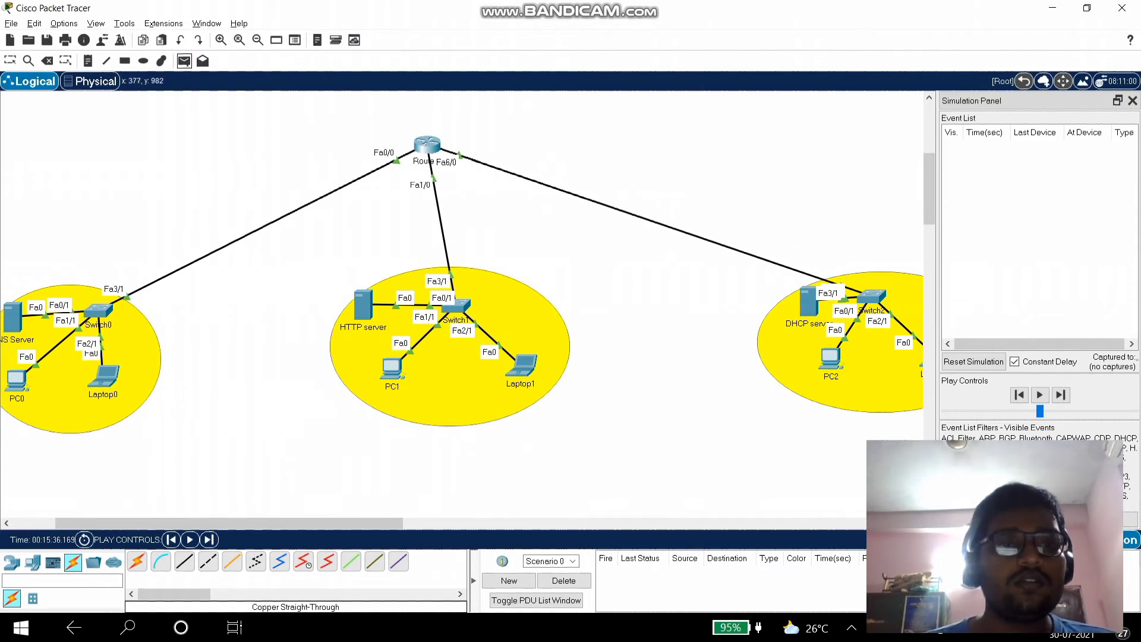
pyautogui.moveTo(228, 523); pyautogui.dragTo(423, 522)
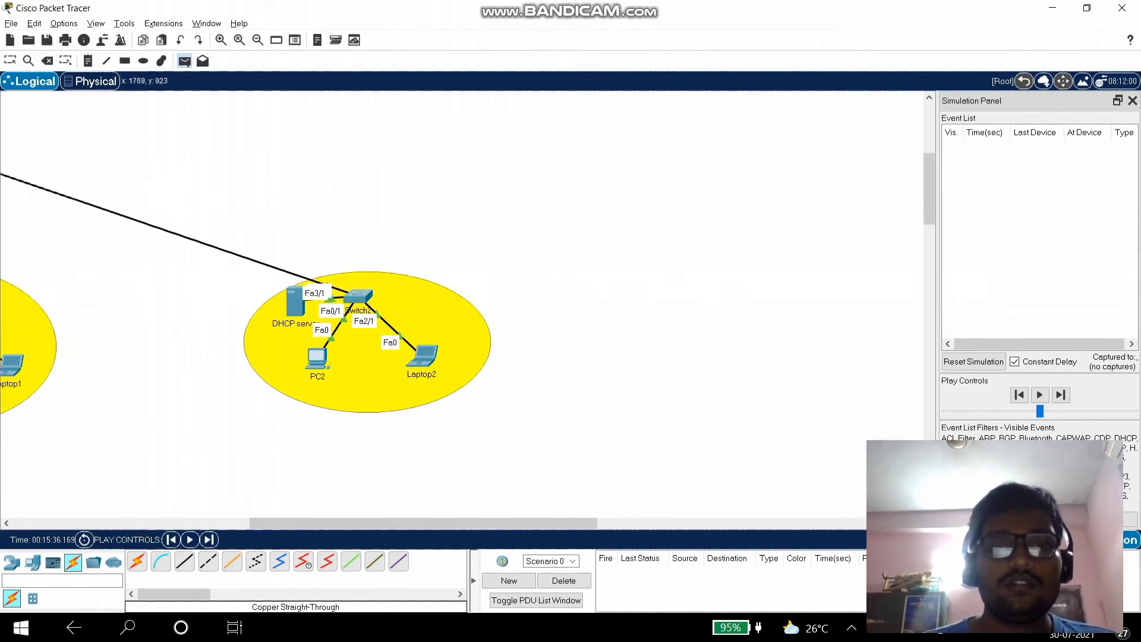
pyautogui.click(316, 351)
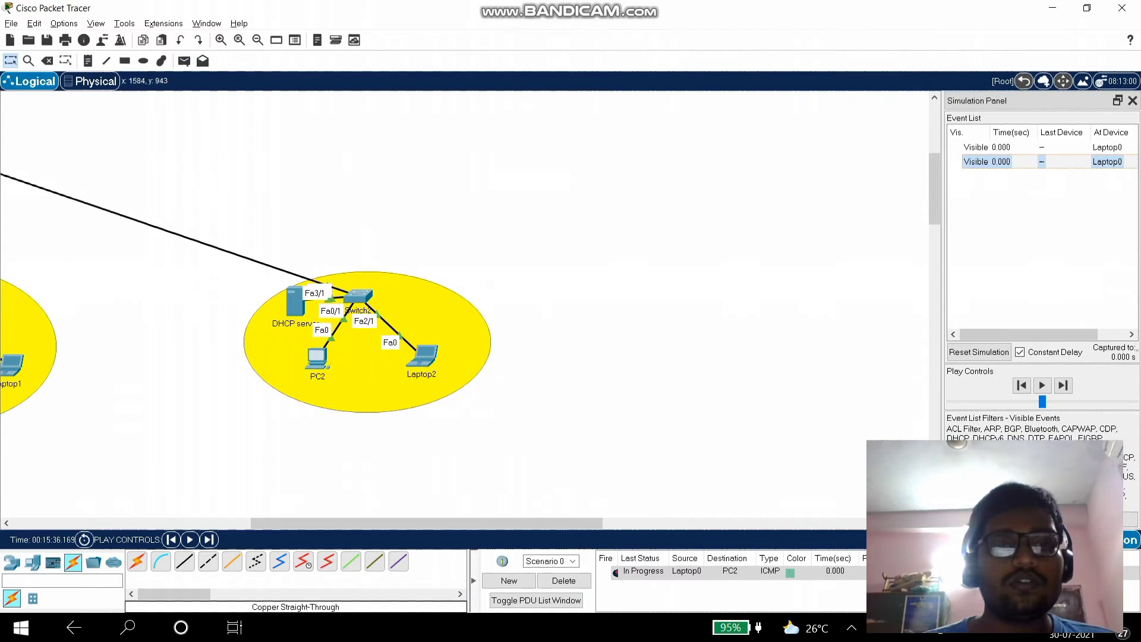
pyautogui.hscroll(-10, 882, 431)
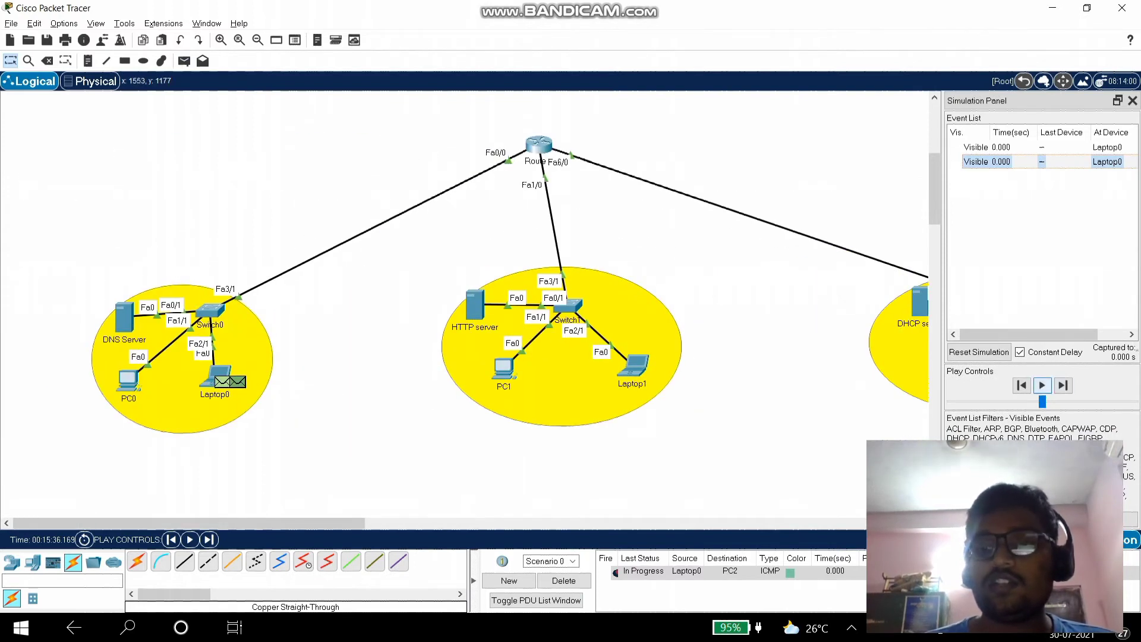
# - Step the simulation twice with Capture/Forward until the ping reaches Router0
pyautogui.click(1042, 385)
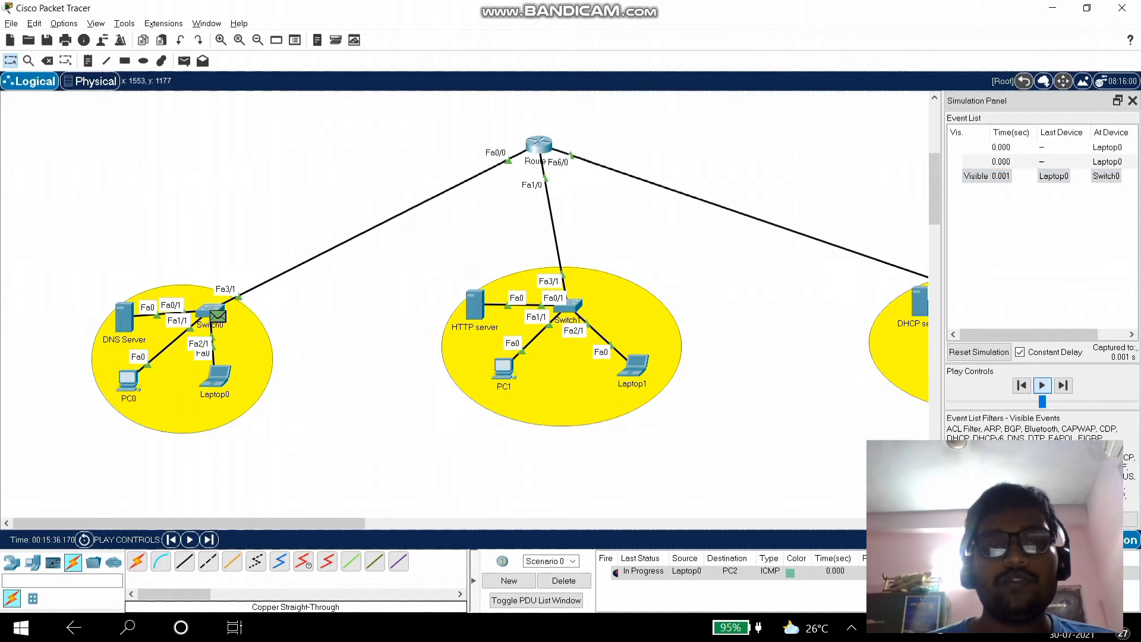
pyautogui.click(1041, 385)
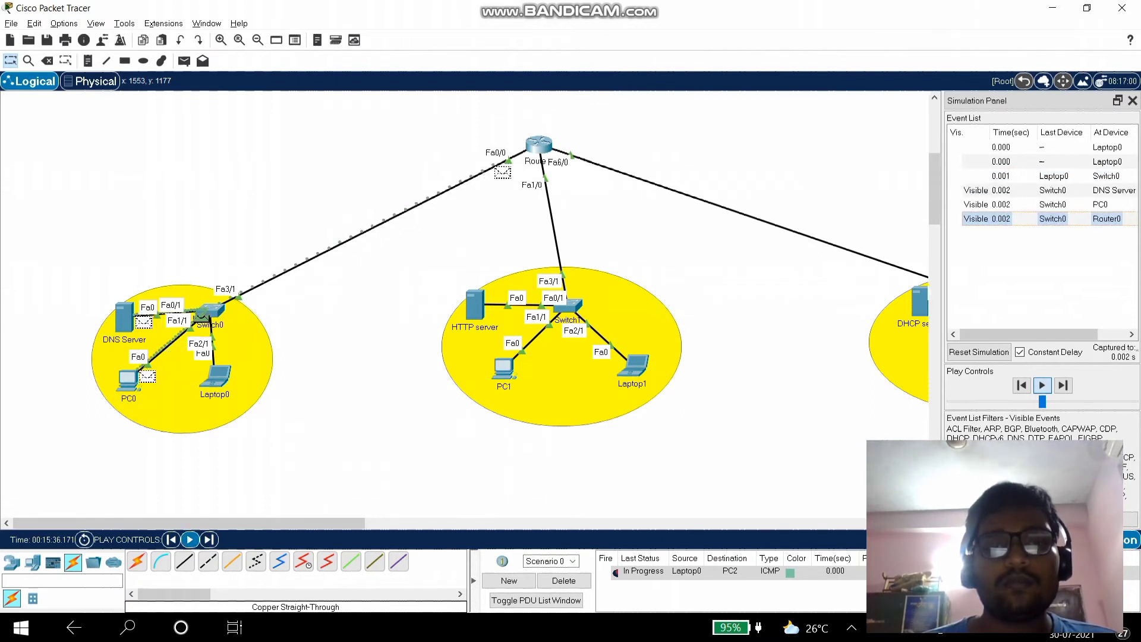
pyautogui.hscroll(5, 463, 306)
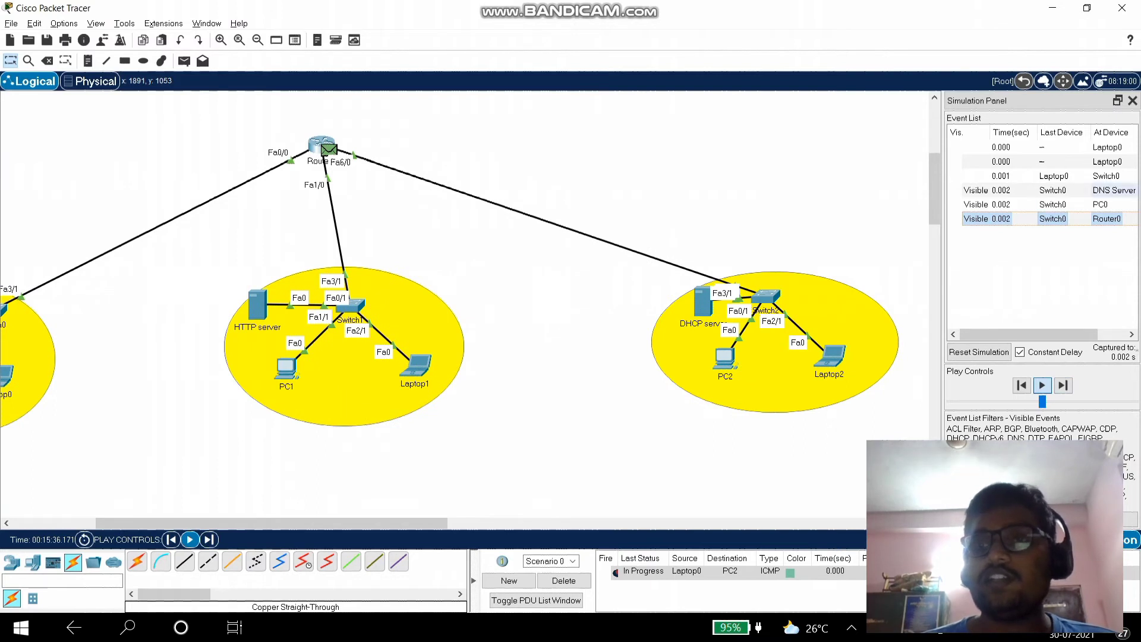
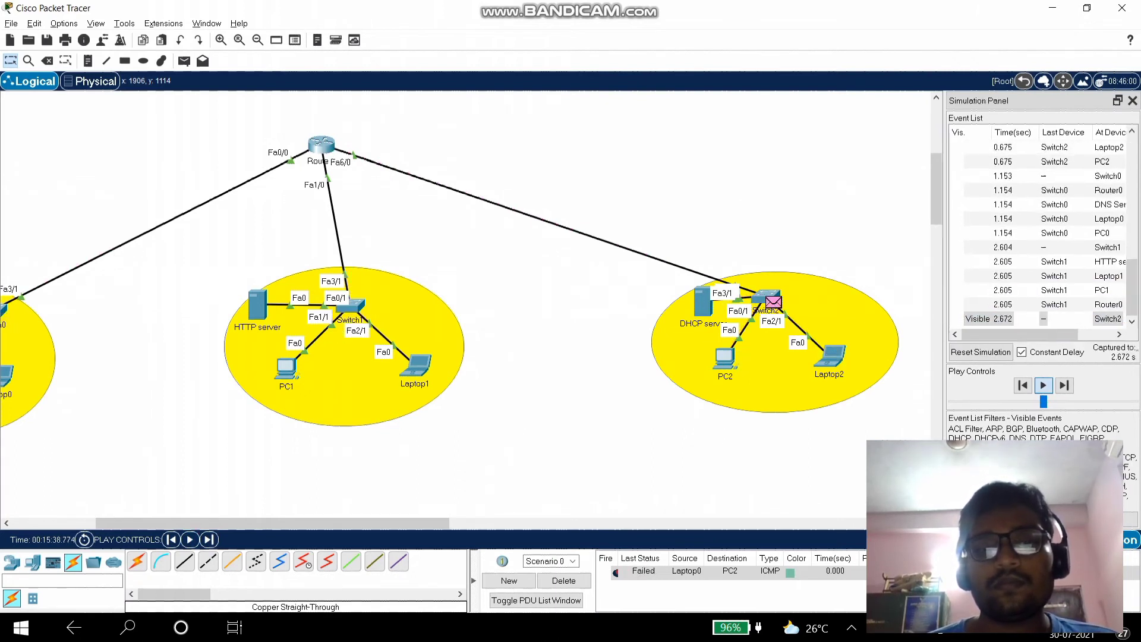
# - Step the failed Laptop0-to-PC2 ping through its remaining events, then delete it from Scenario 0
pyautogui.click(1043, 385)
pyautogui.click(1063, 385)
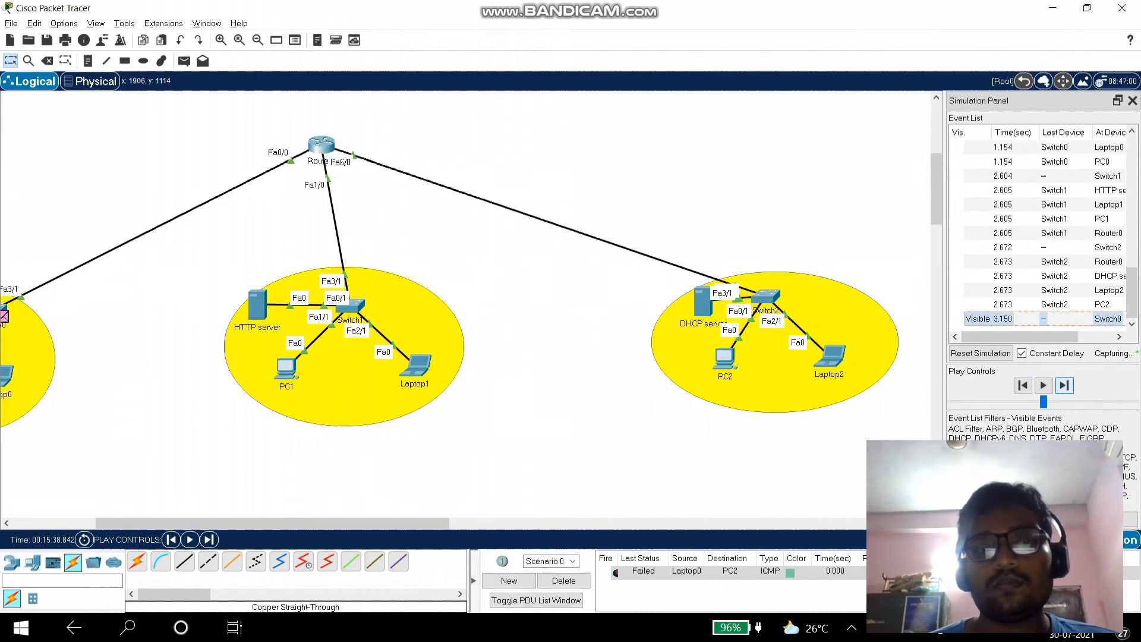
pyautogui.click(1063, 385)
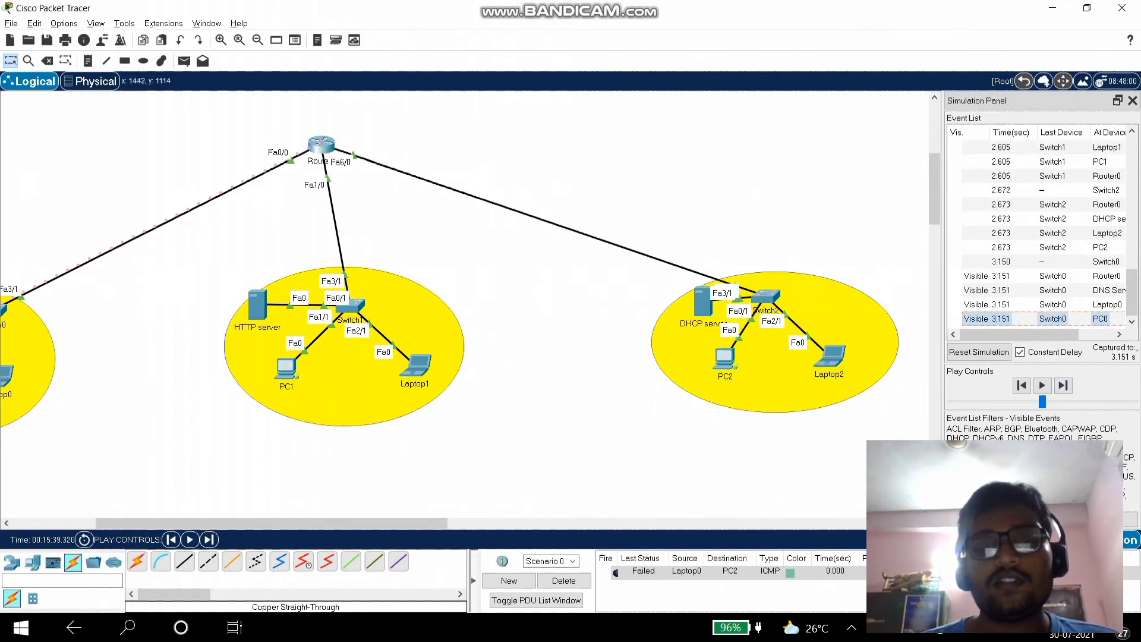
pyautogui.click(1063, 385)
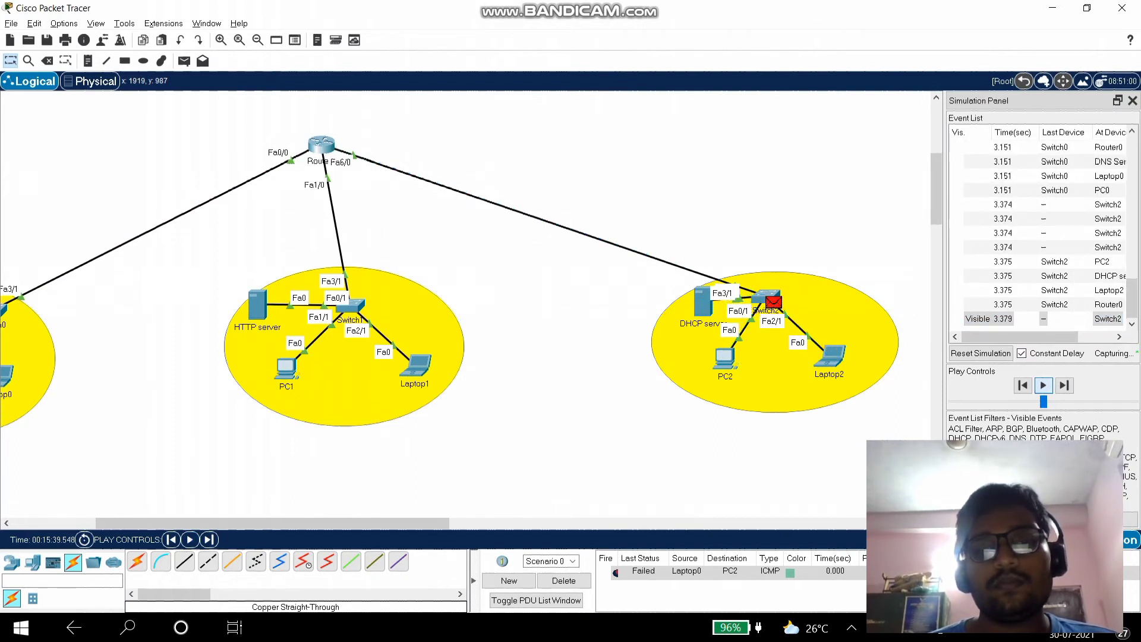
pyautogui.click(563, 580)
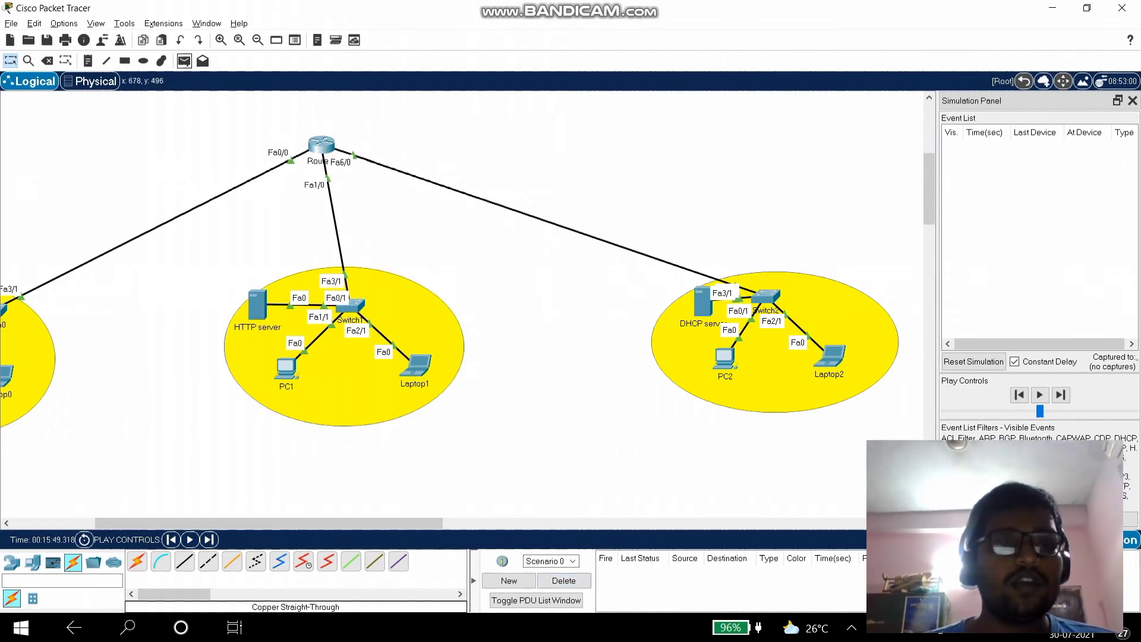
# - Add a simple PDU from PC0 to PC2 and start the simulation
pyautogui.moveTo(268, 523); pyautogui.dragTo(387, 523)
pyautogui.click(131, 379)
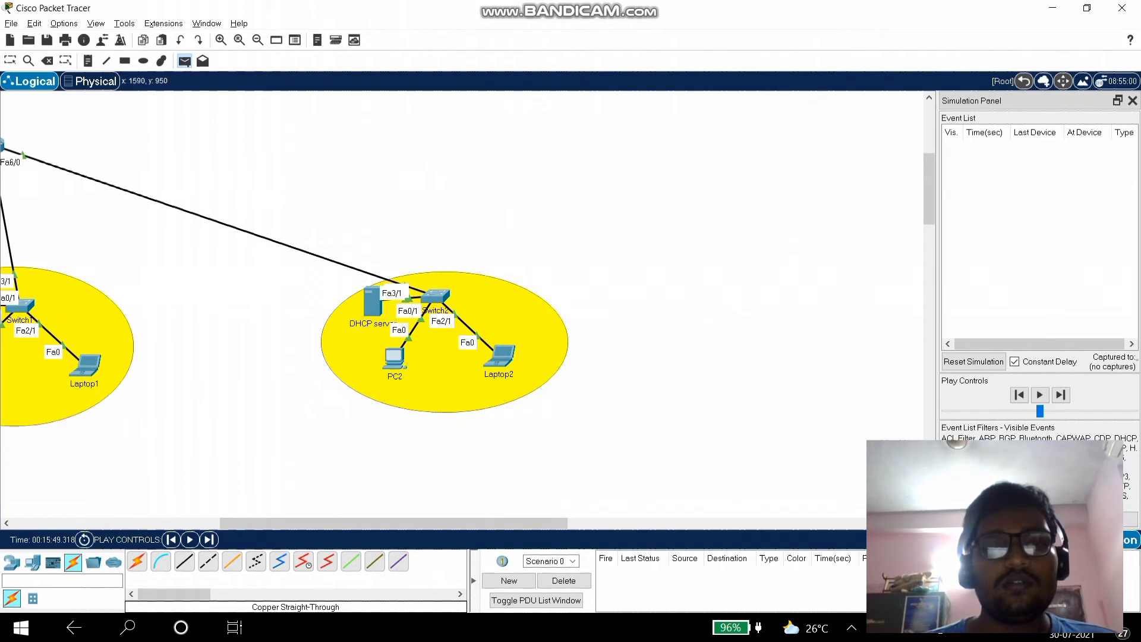
pyautogui.click(393, 357)
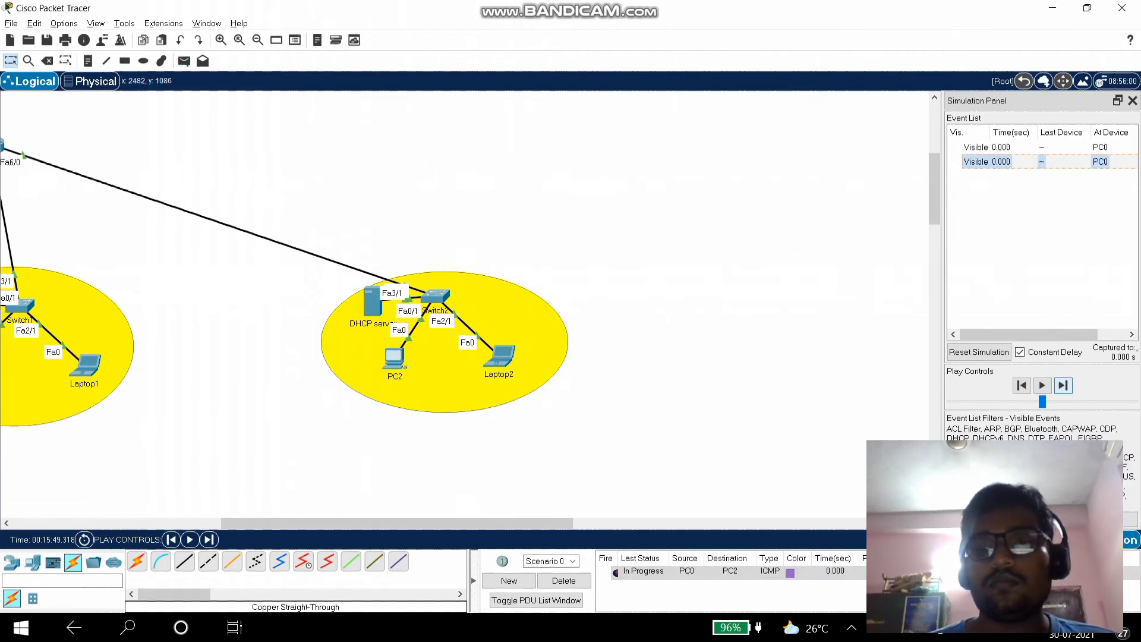
pyautogui.click(1041, 385)
pyautogui.hscroll(-5, 891, 249)
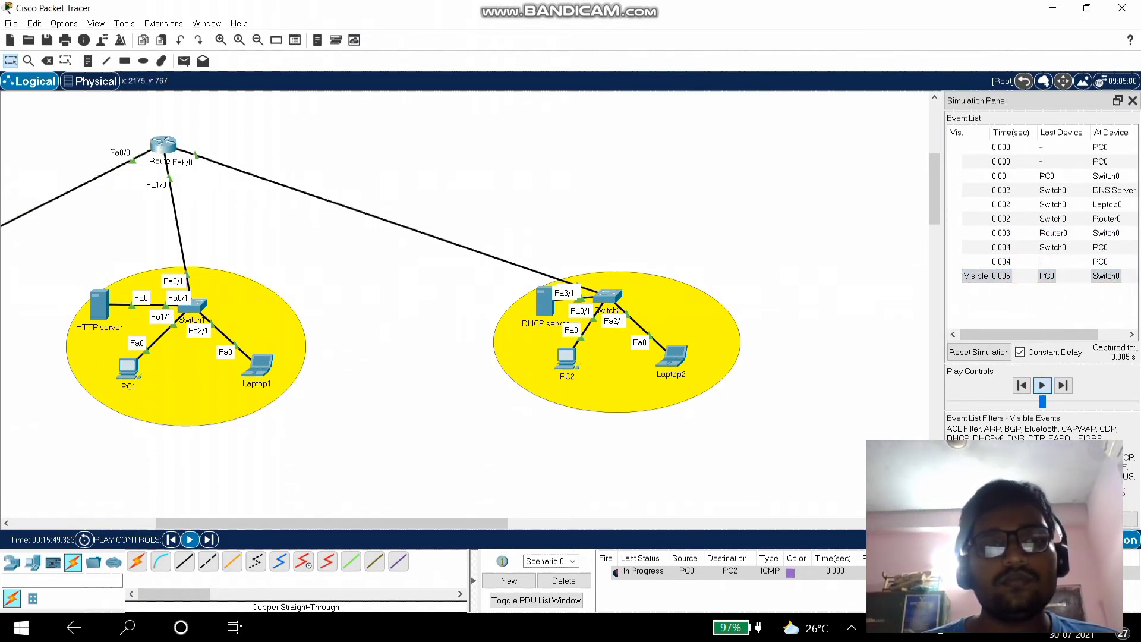
# - Step the ping to PC2 and its reply back toward Switch0, play it out, then delete it
pyautogui.click(1064, 385)
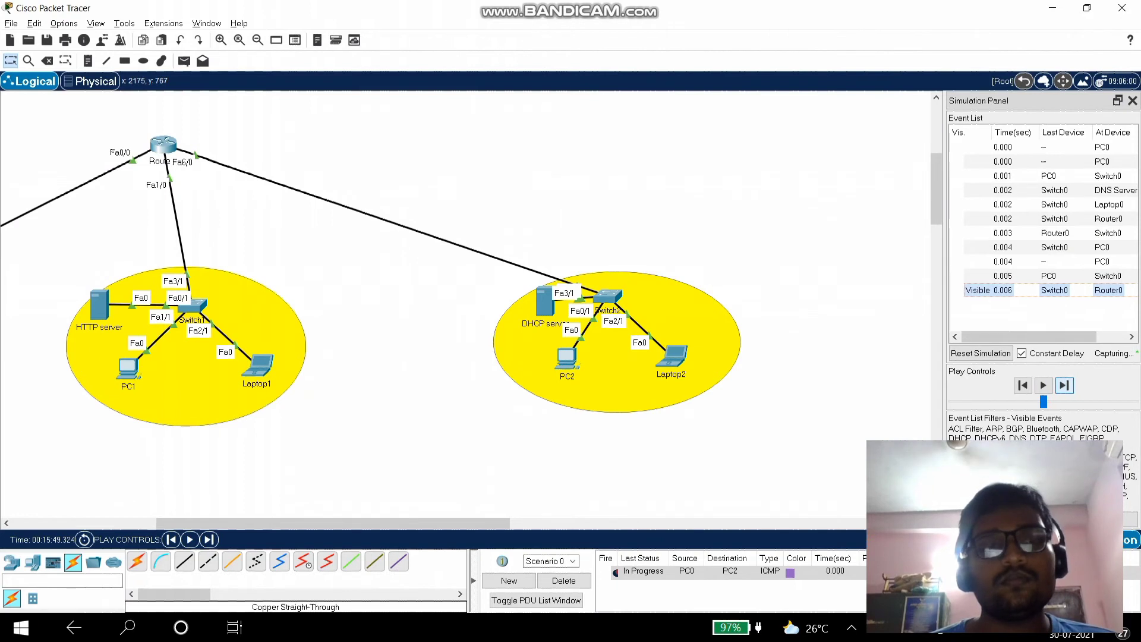
pyautogui.click(1064, 385)
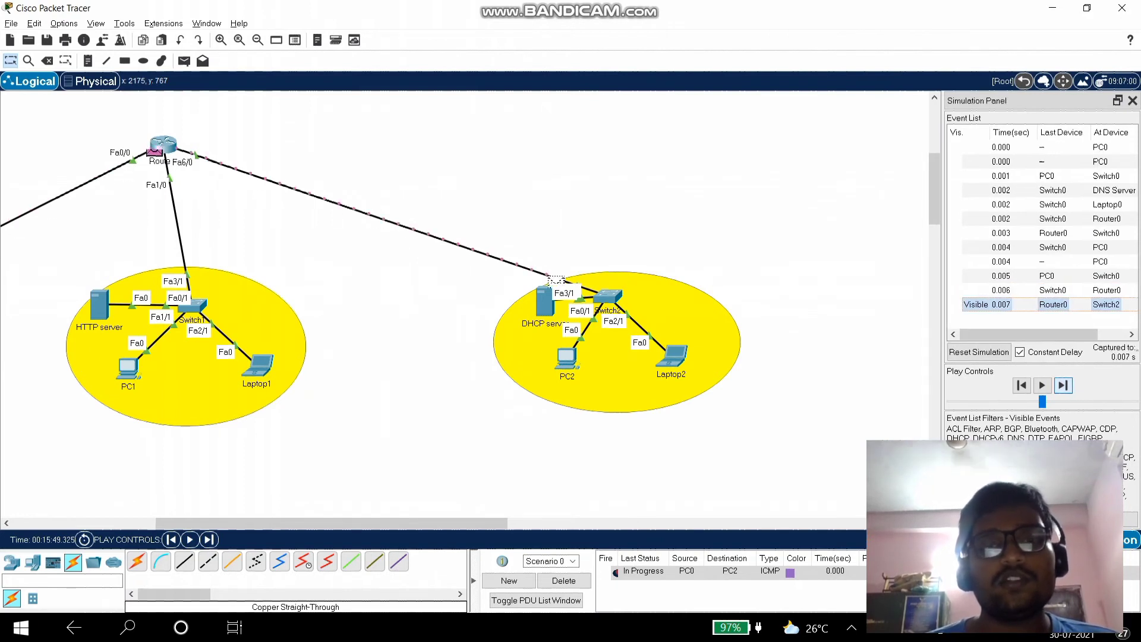
pyautogui.click(1063, 385)
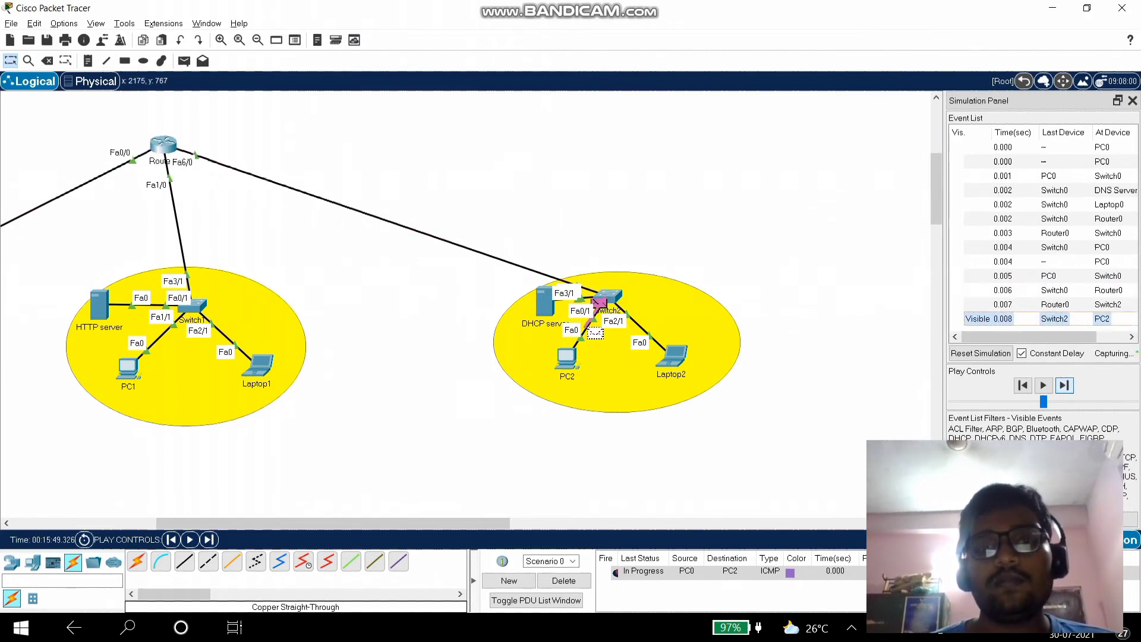
pyautogui.click(1064, 385)
pyautogui.click(1063, 385)
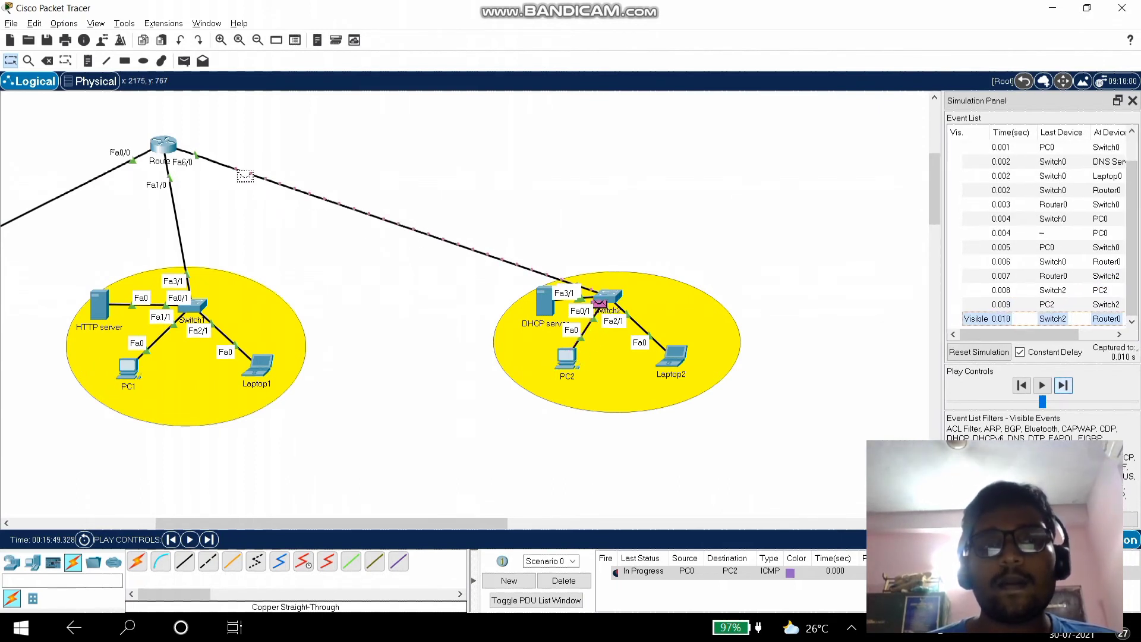
pyautogui.click(1063, 385)
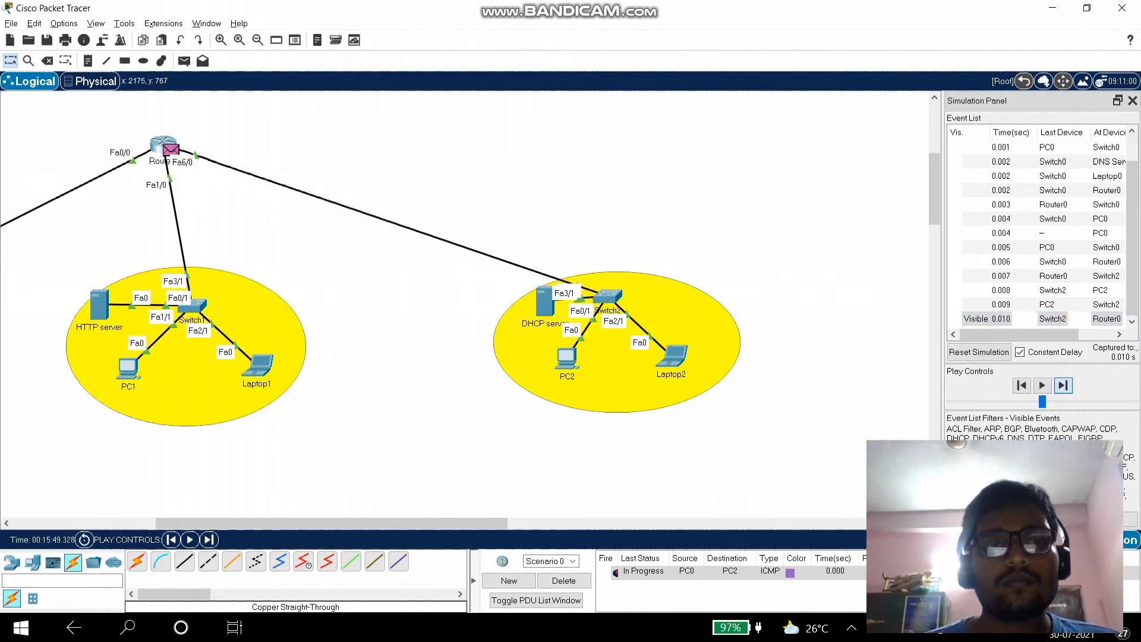
pyautogui.hscroll(-5, 463, 303)
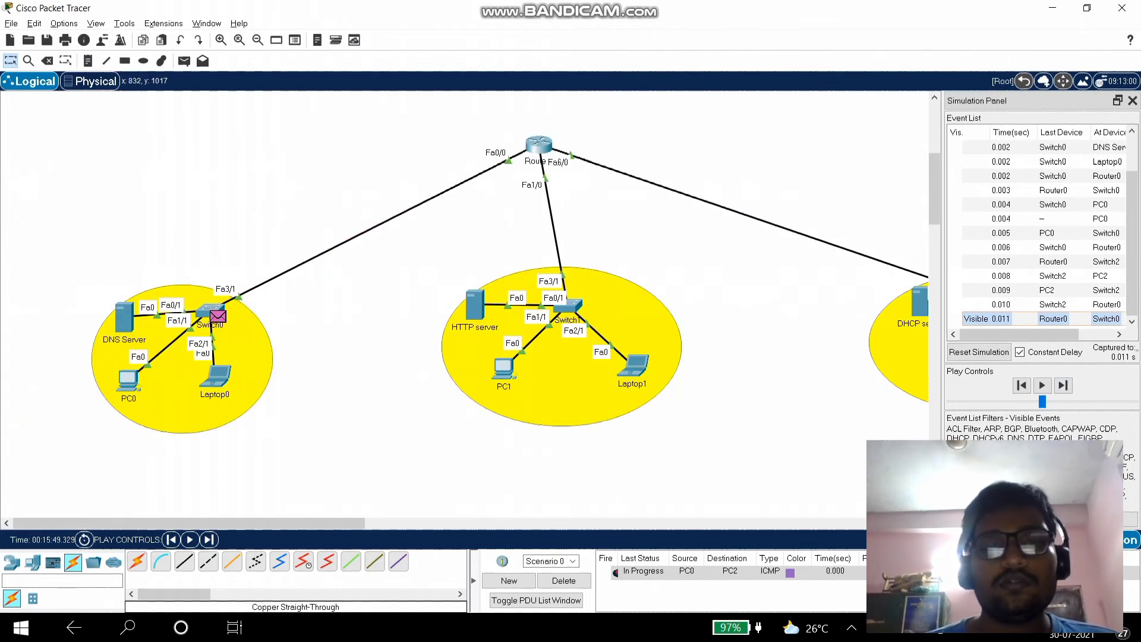
pyautogui.click(1041, 385)
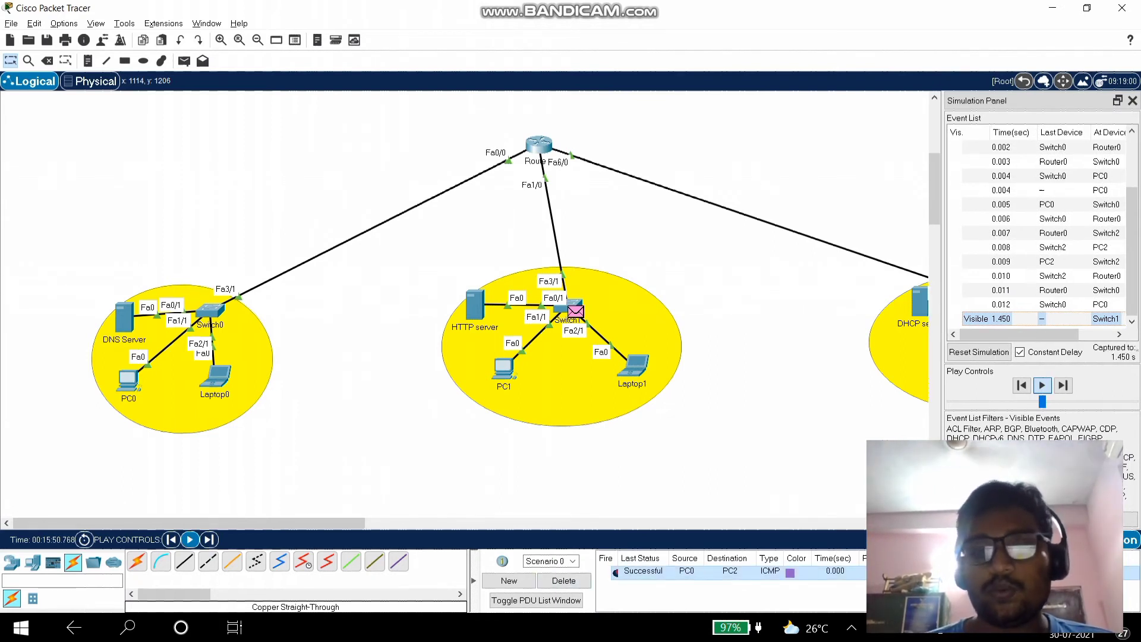
pyautogui.click(563, 580)
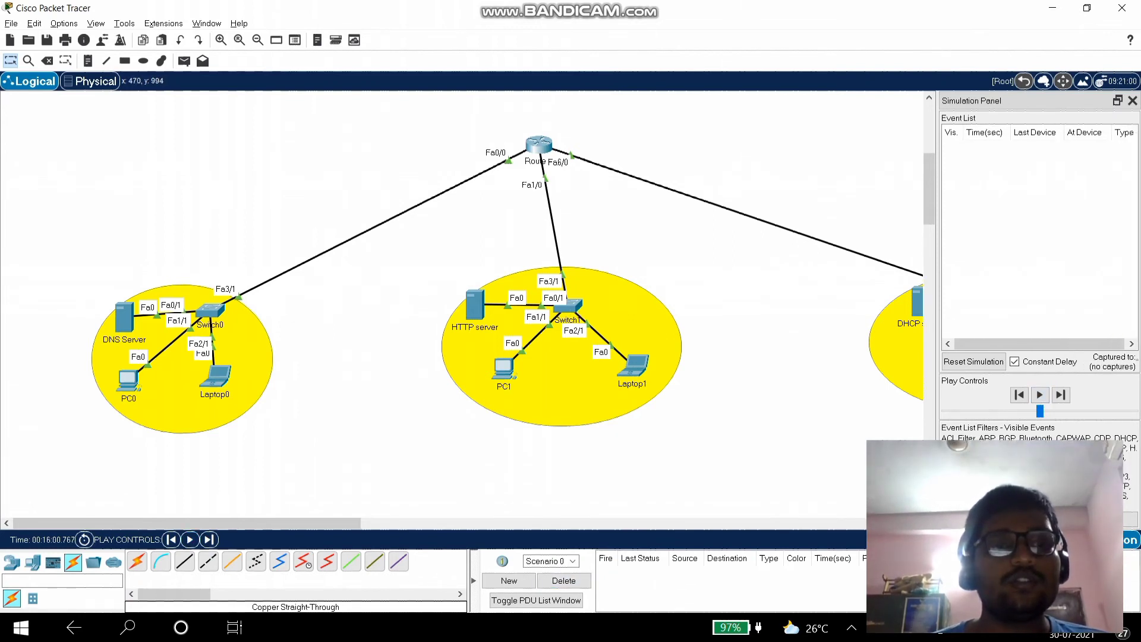
# - Open the HTTP server's configuration showing its HTTP service file list
pyautogui.hscroll(3, 461, 285)
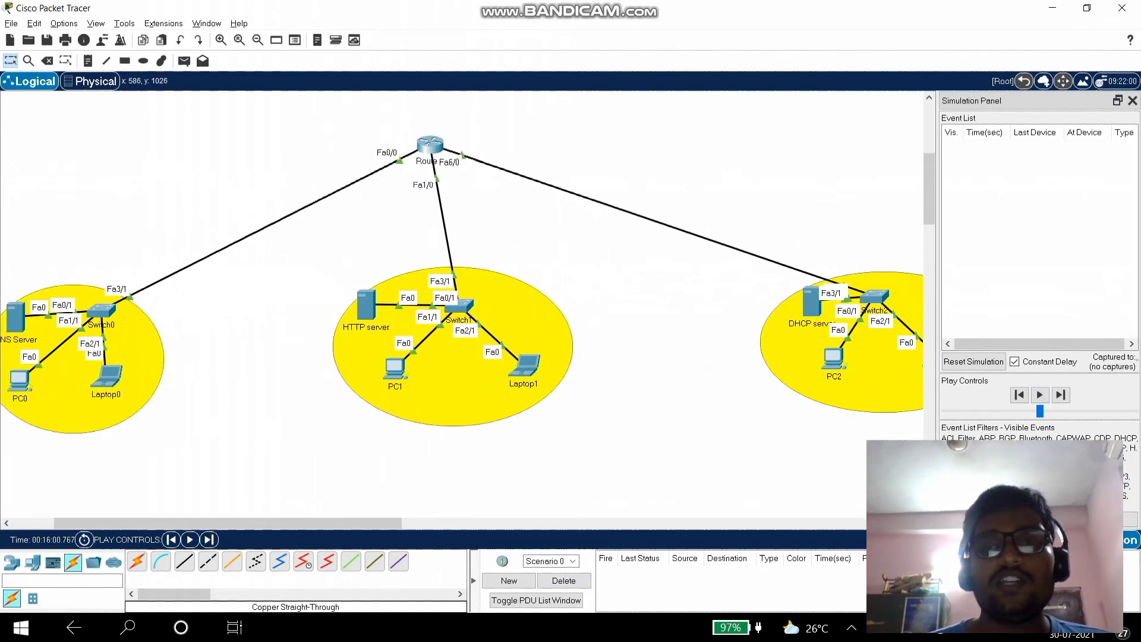
pyautogui.hscroll(-3, 462, 285)
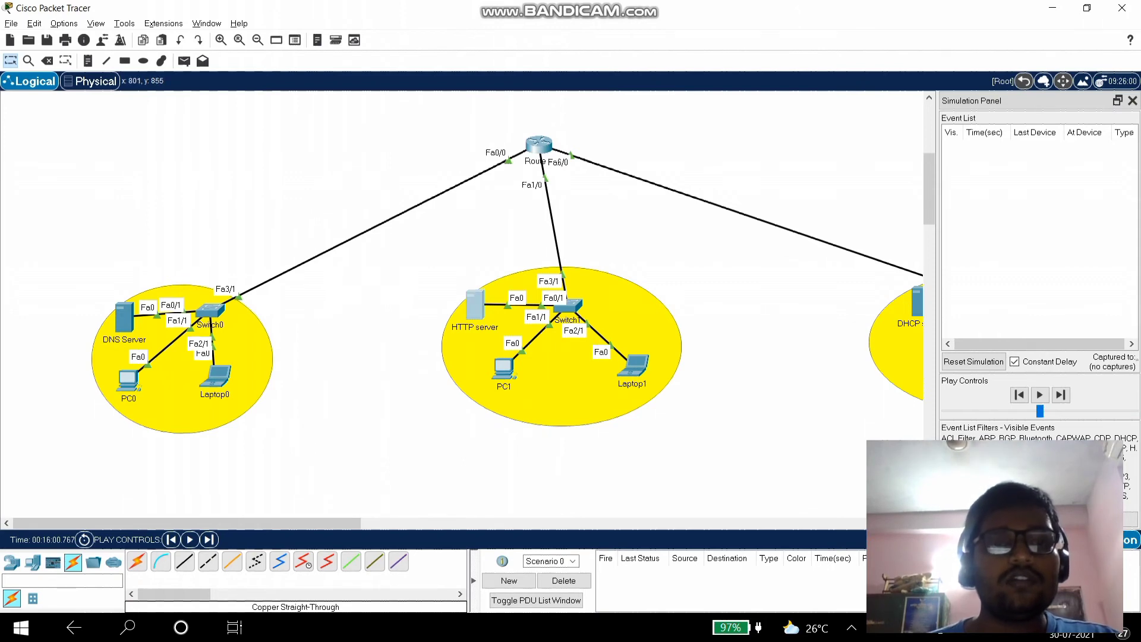
pyautogui.click(475, 305)
# - Replace index.html's Quick Links with a 'Welcome to Karunya' h1 heading, save it, and close the server
pyautogui.click(622, 236)
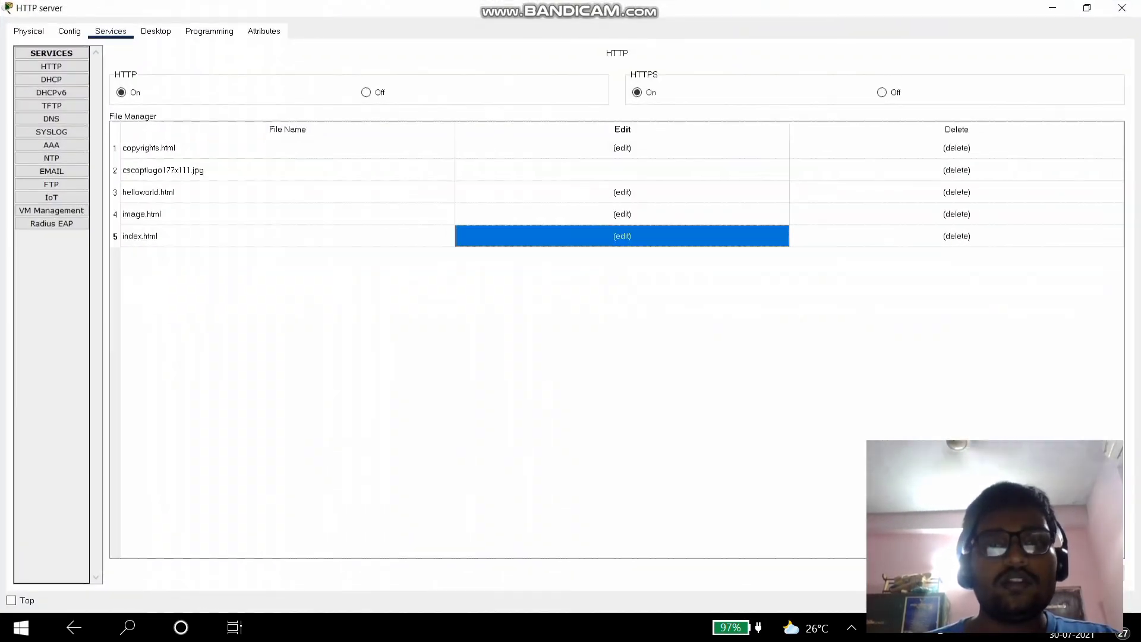
pyautogui.moveTo(113, 105); pyautogui.dragTo(284, 143)
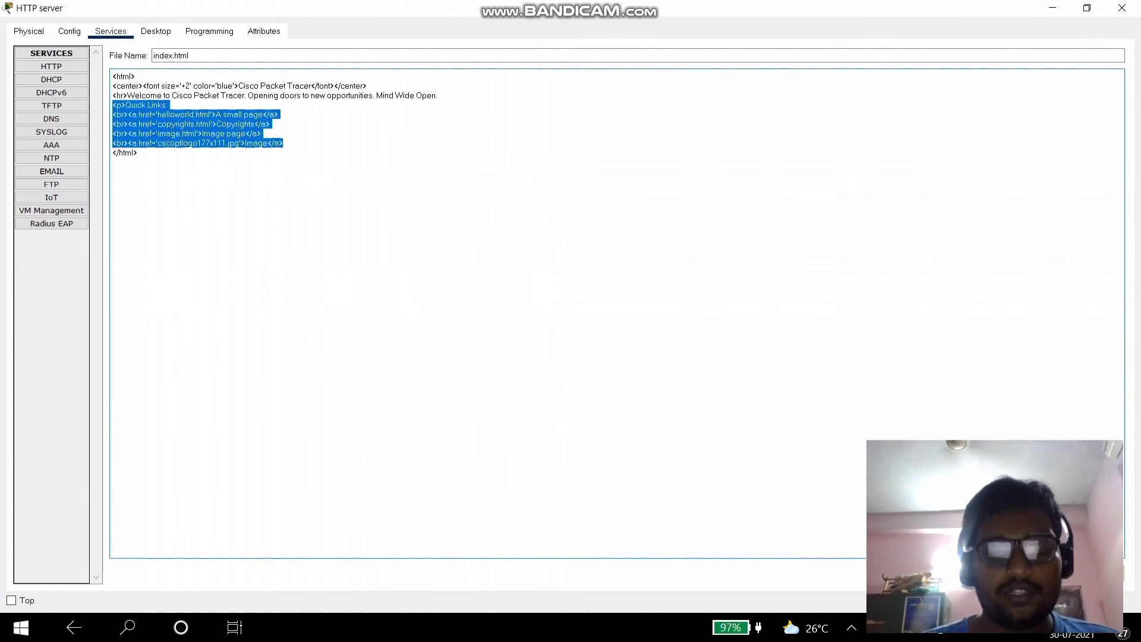
pyautogui.write('<>')
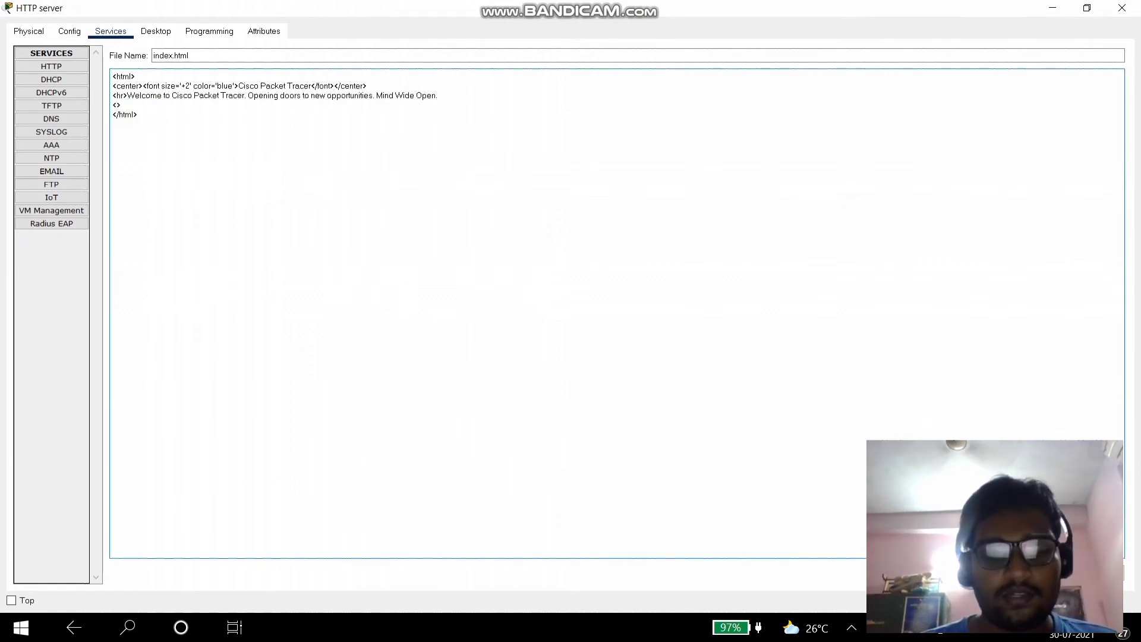
pyautogui.write('h1')
pyautogui.write('Welcome to KArunya</h1>')
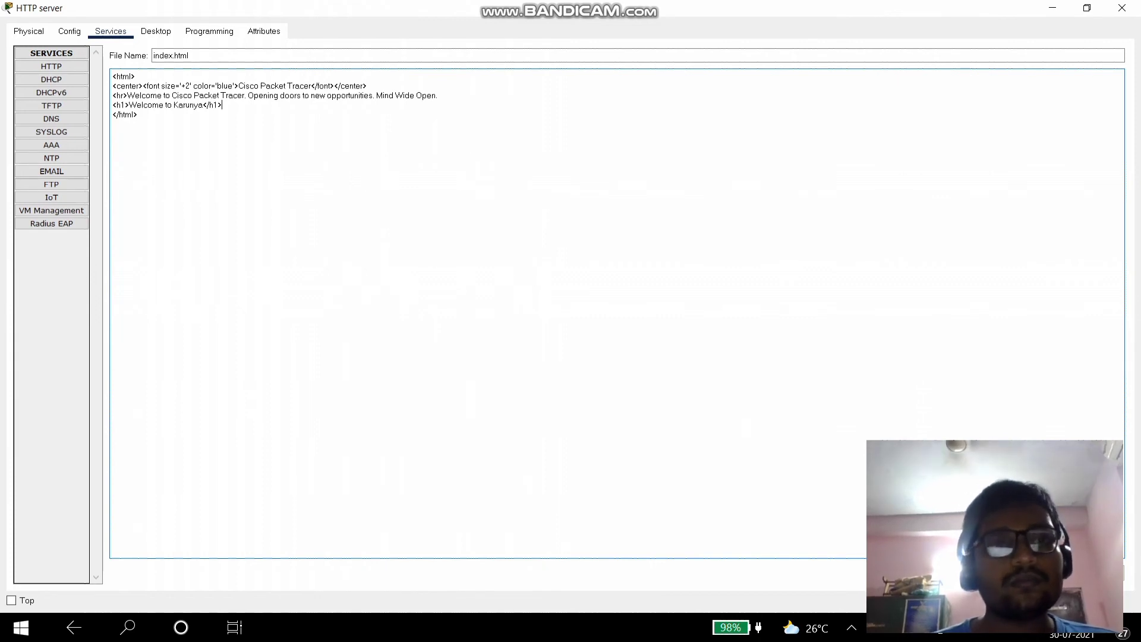
pyautogui.click(1105, 573)
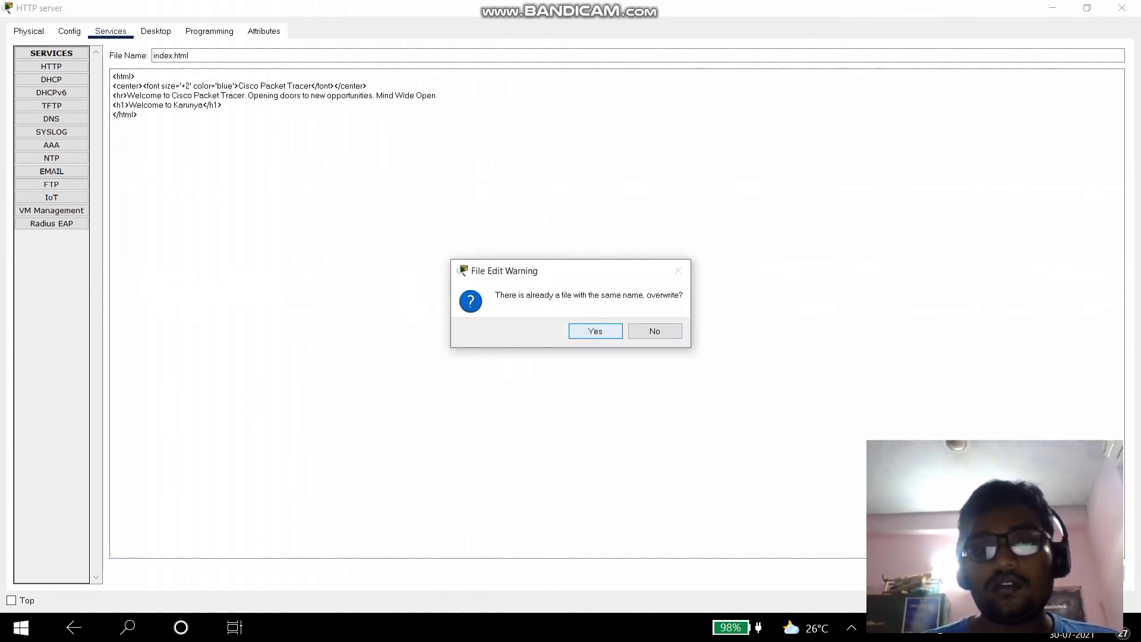
pyautogui.press('Return')
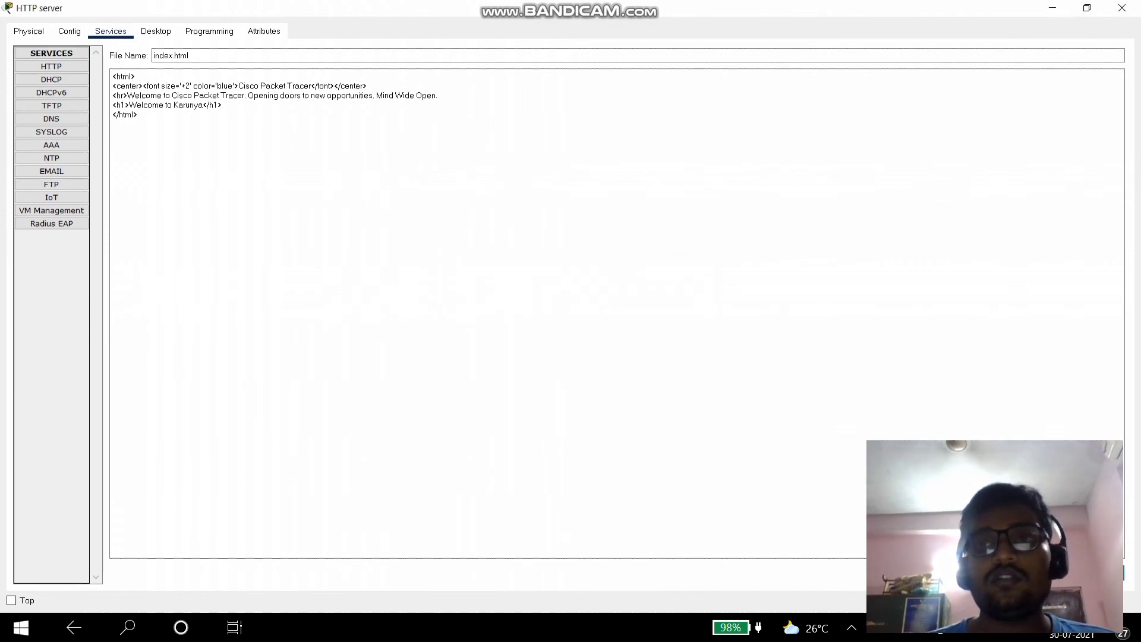
pyautogui.click(1121, 8)
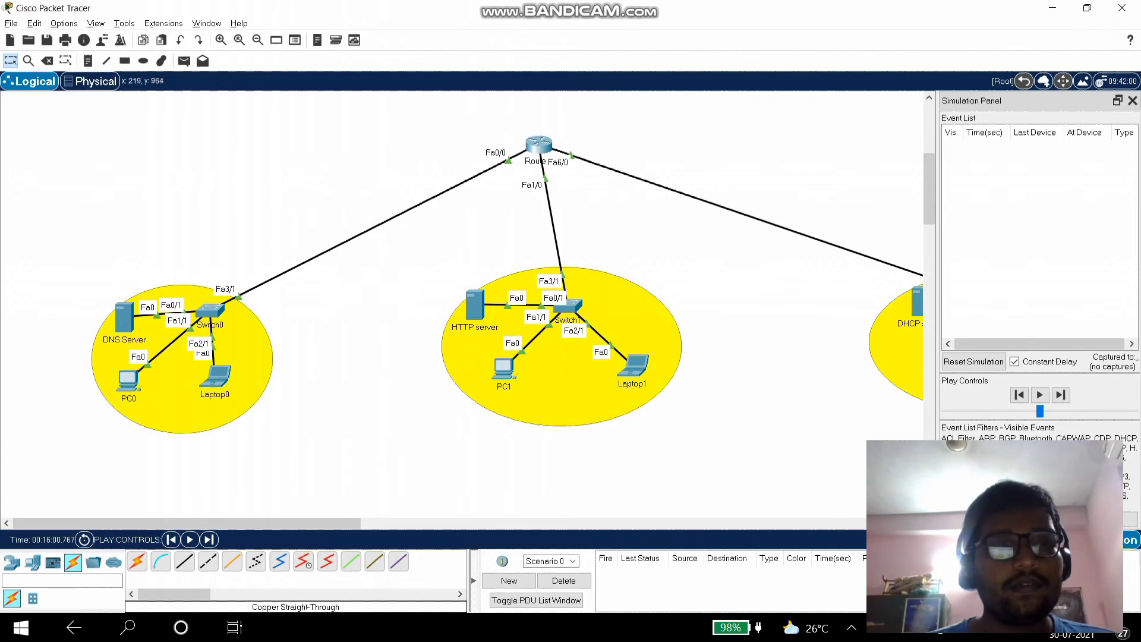
# - Open PC0's web browser with 192.168.20.2 as the URL and move the window aside
pyautogui.click(127, 379)
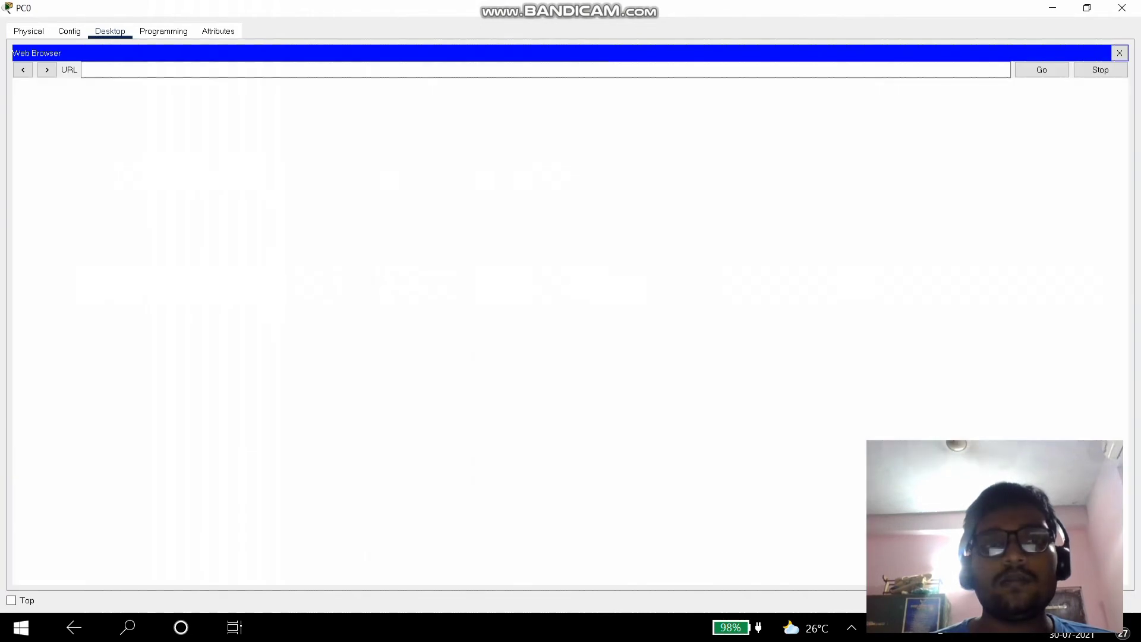
pyautogui.click(83, 71)
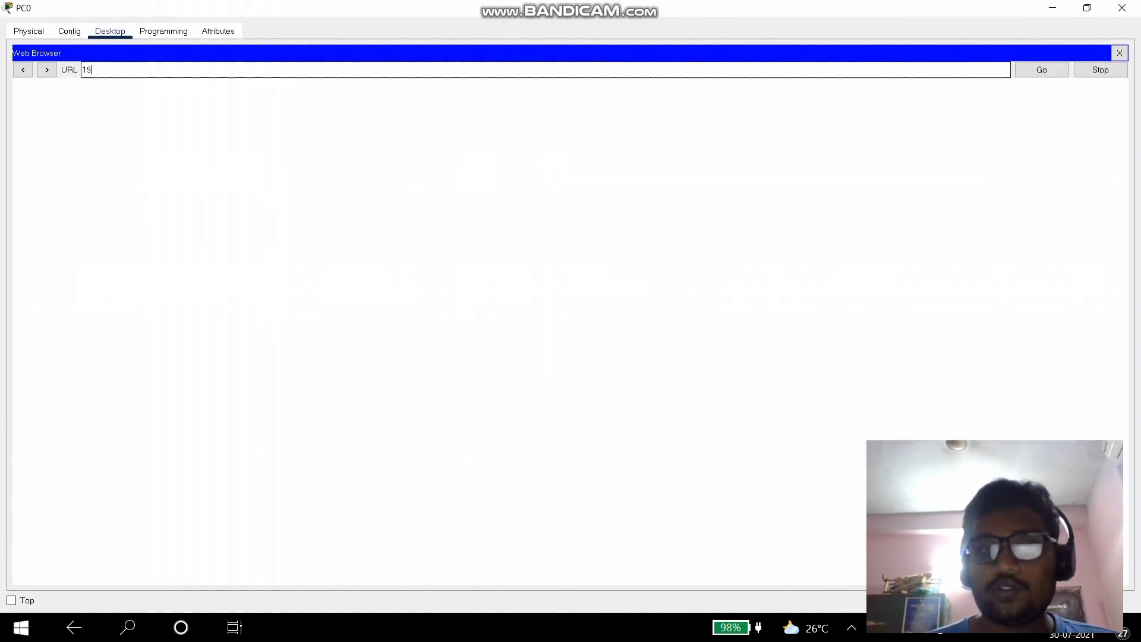
pyautogui.write('192.168.20.2')
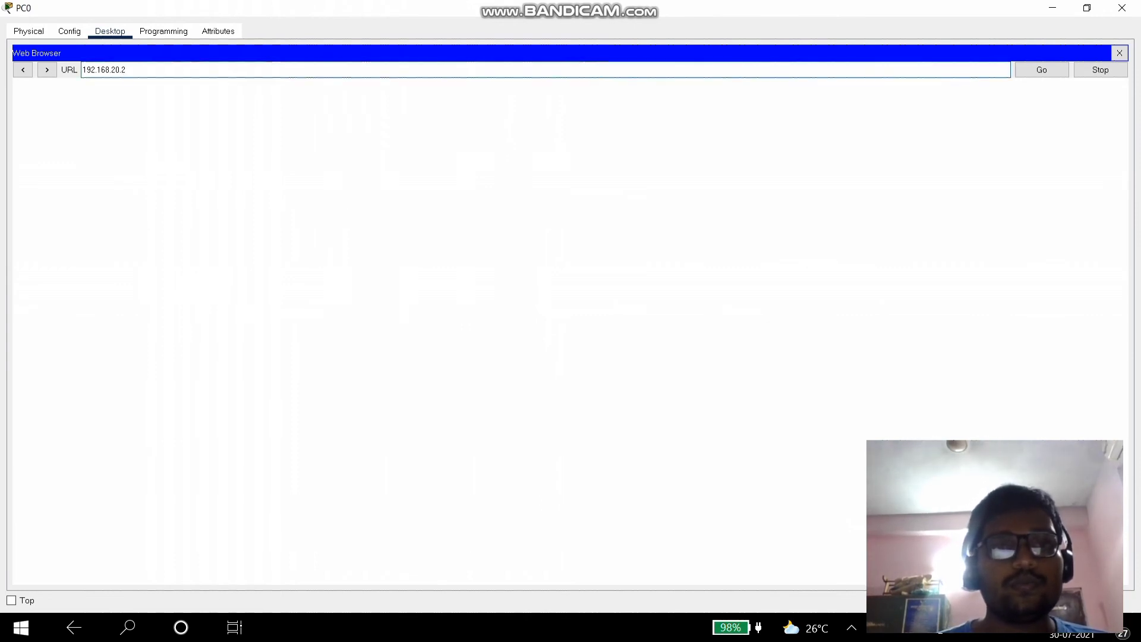
pyautogui.moveTo(654, 8); pyautogui.dragTo(947, 76)
# - Dock PC0's browser, request 192.168.20.2, and start the simulation
pyautogui.click(127, 368)
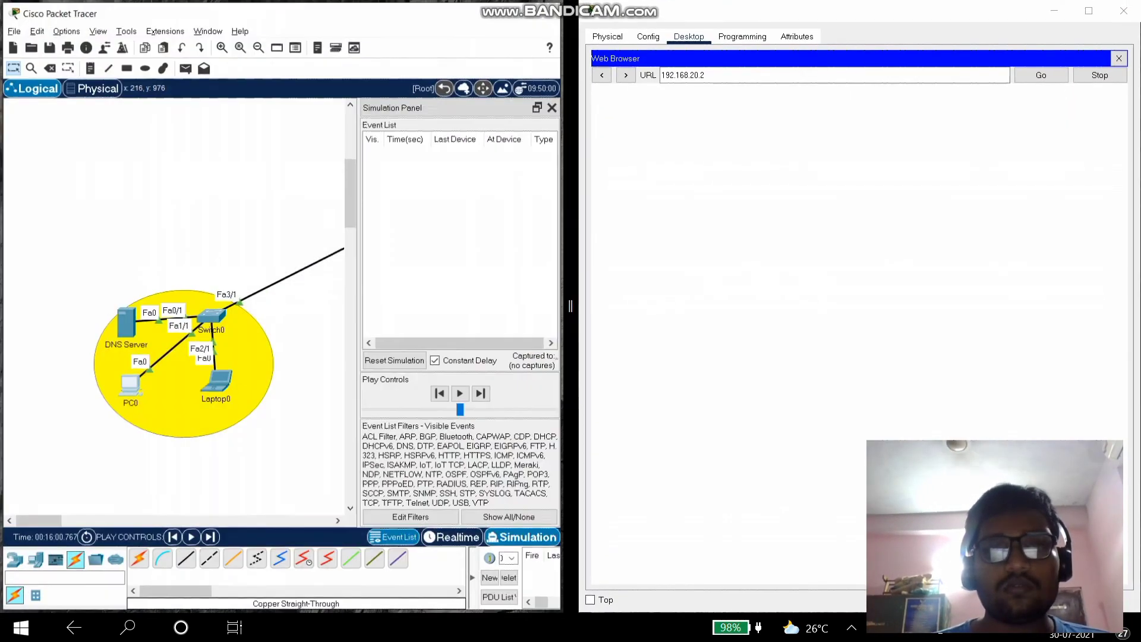
pyautogui.press('Return')
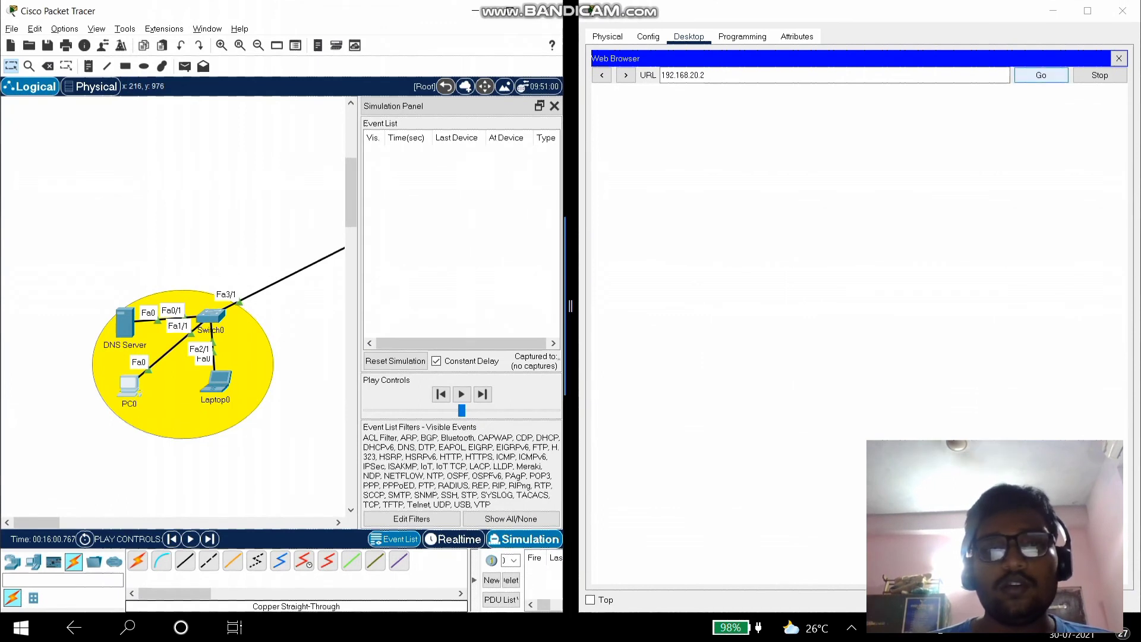
pyautogui.click(464, 385)
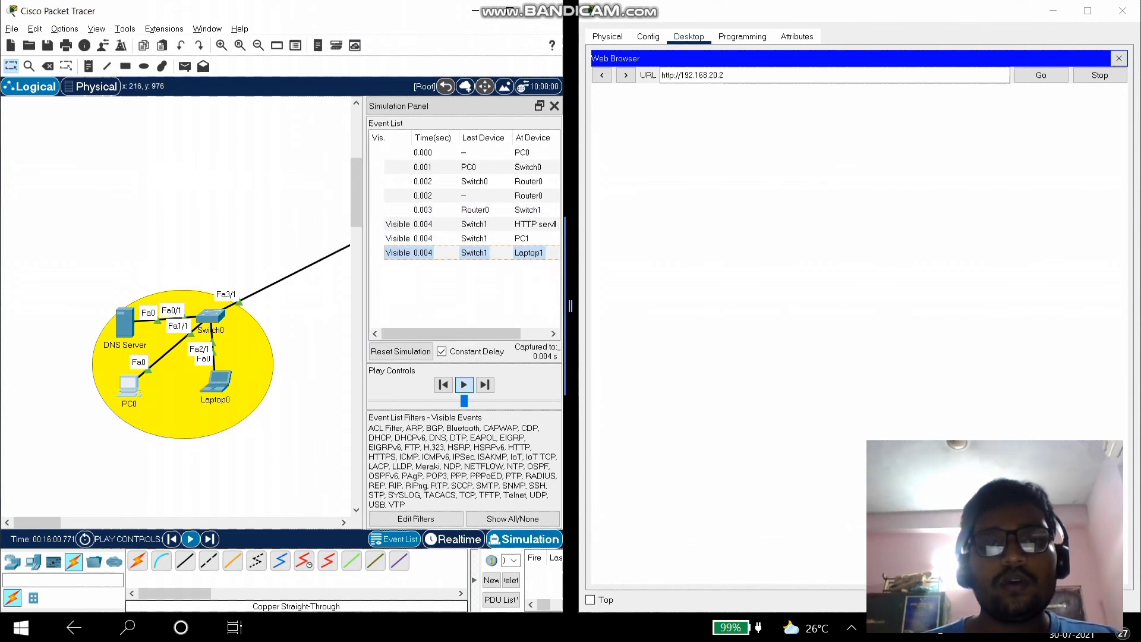
pyautogui.moveTo(37, 523); pyautogui.dragTo(84, 522)
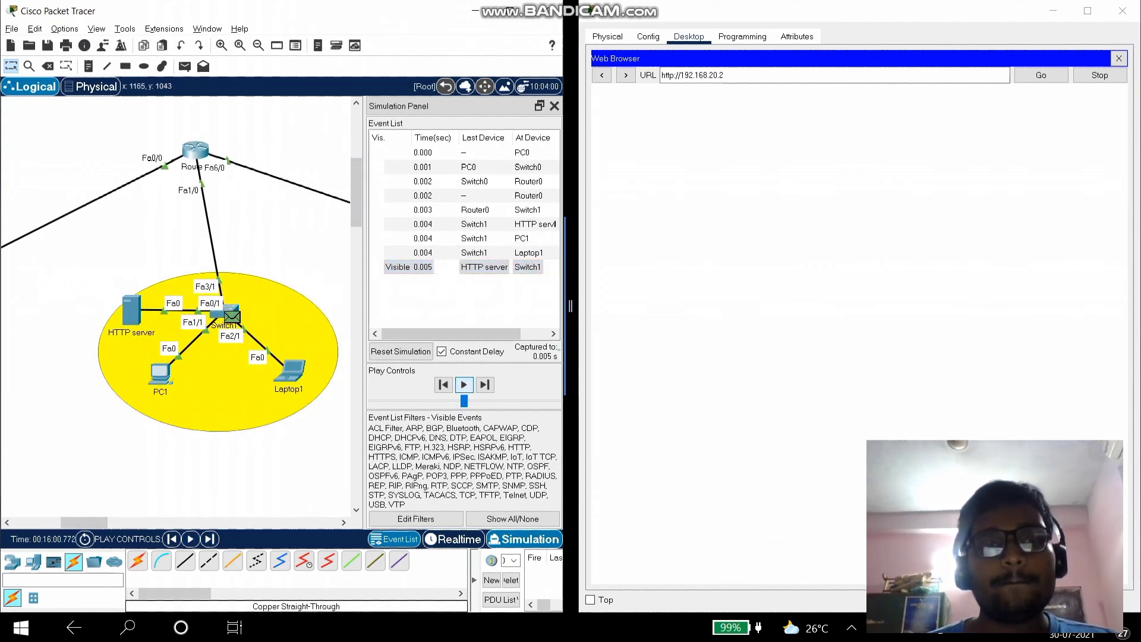
# - Step PC0's first request to the HTTP server and its reply back to PC0
pyautogui.click(485, 384)
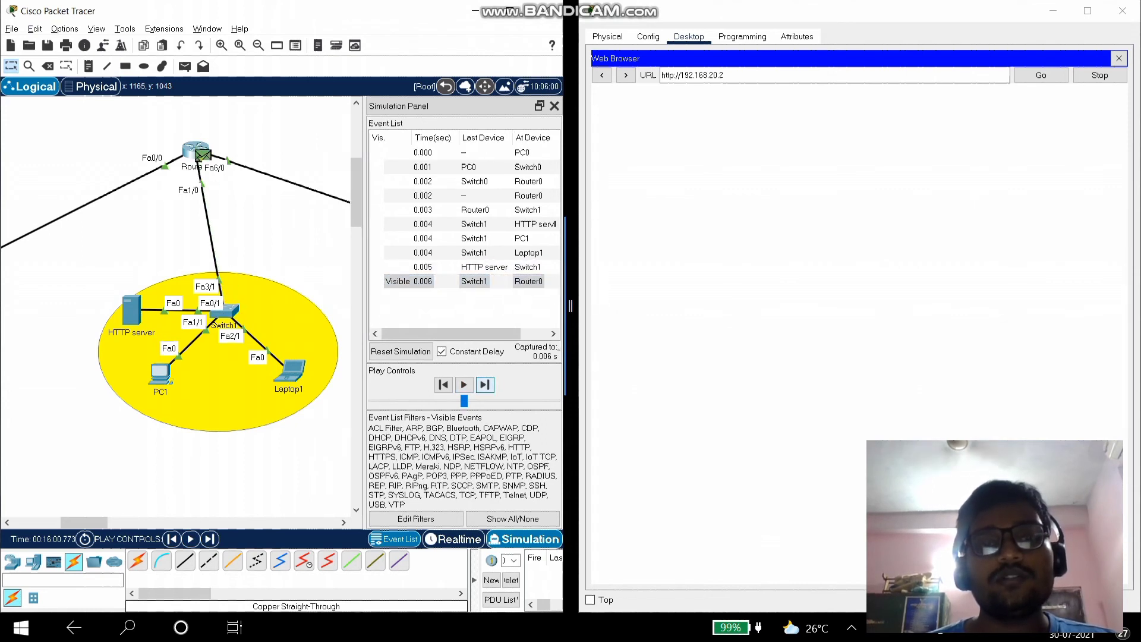
pyautogui.click(485, 384)
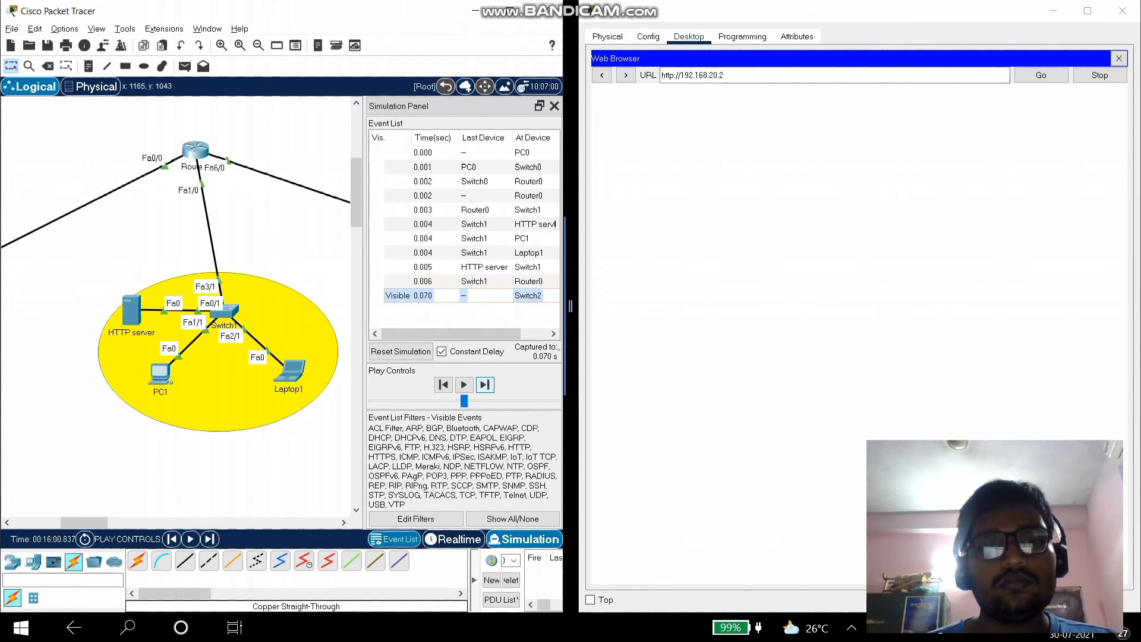
pyautogui.click(485, 384)
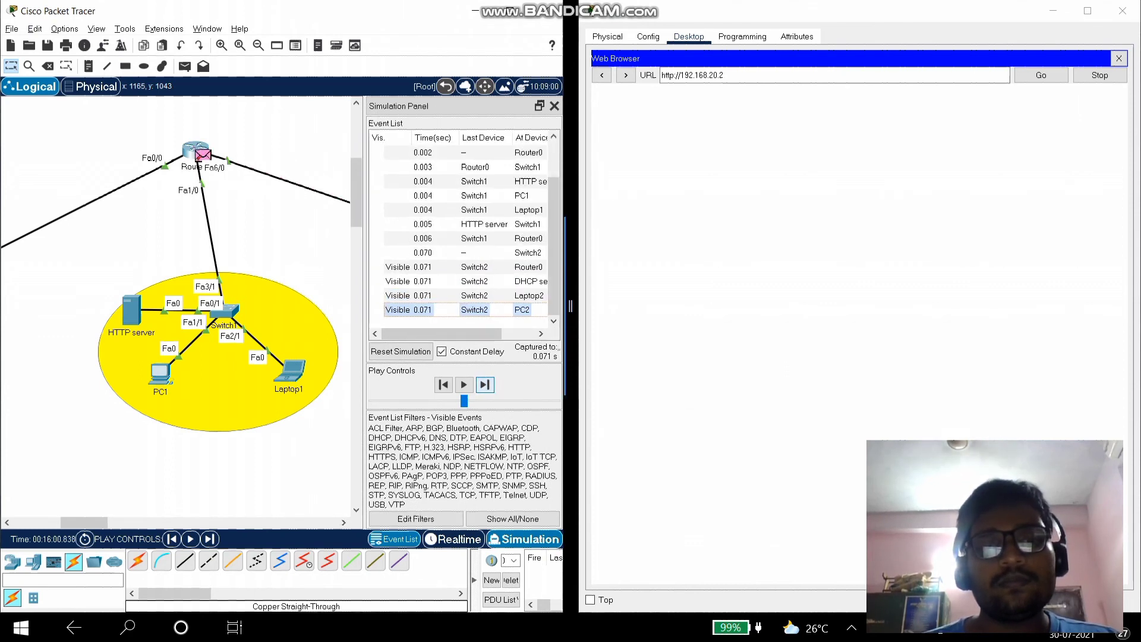
pyautogui.click(485, 384)
pyautogui.click(485, 384)
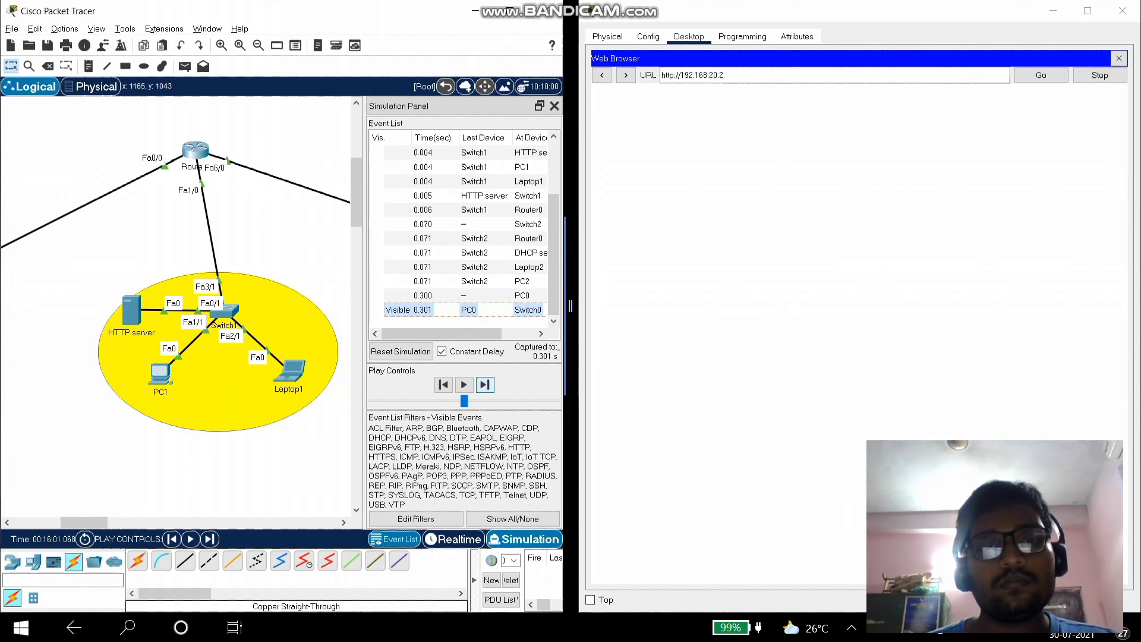
pyautogui.click(485, 385)
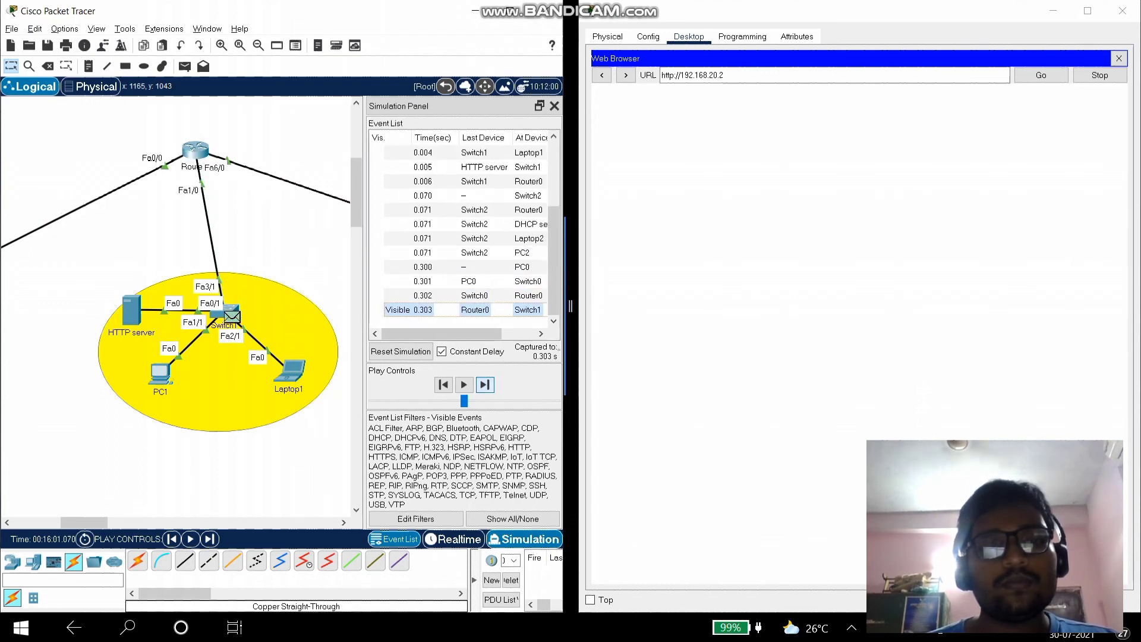
pyautogui.click(485, 384)
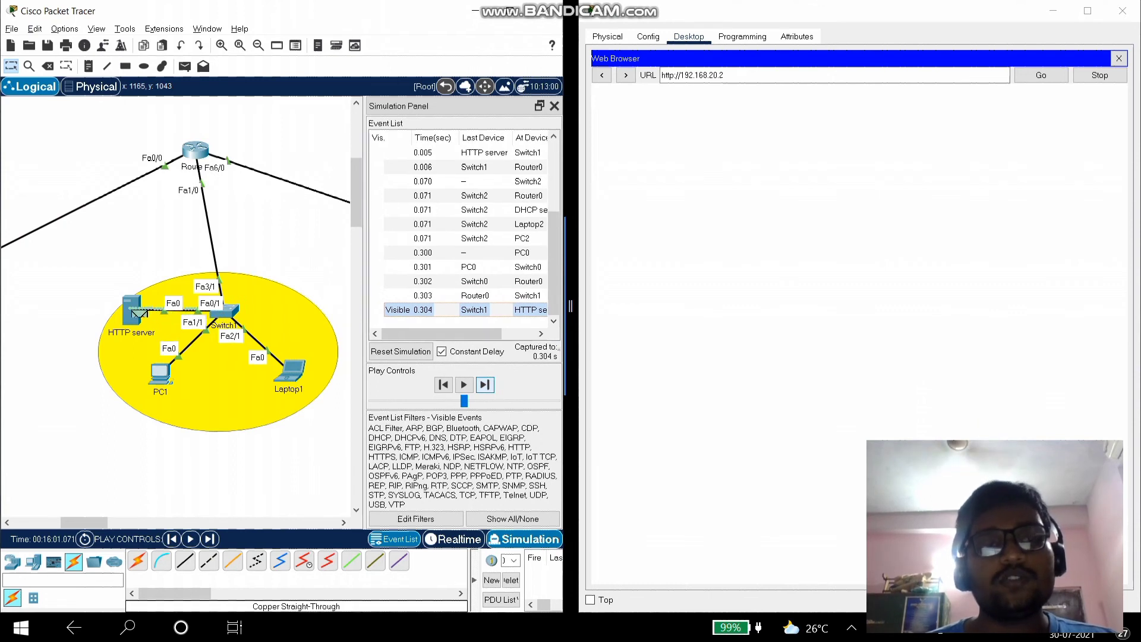
pyautogui.click(486, 385)
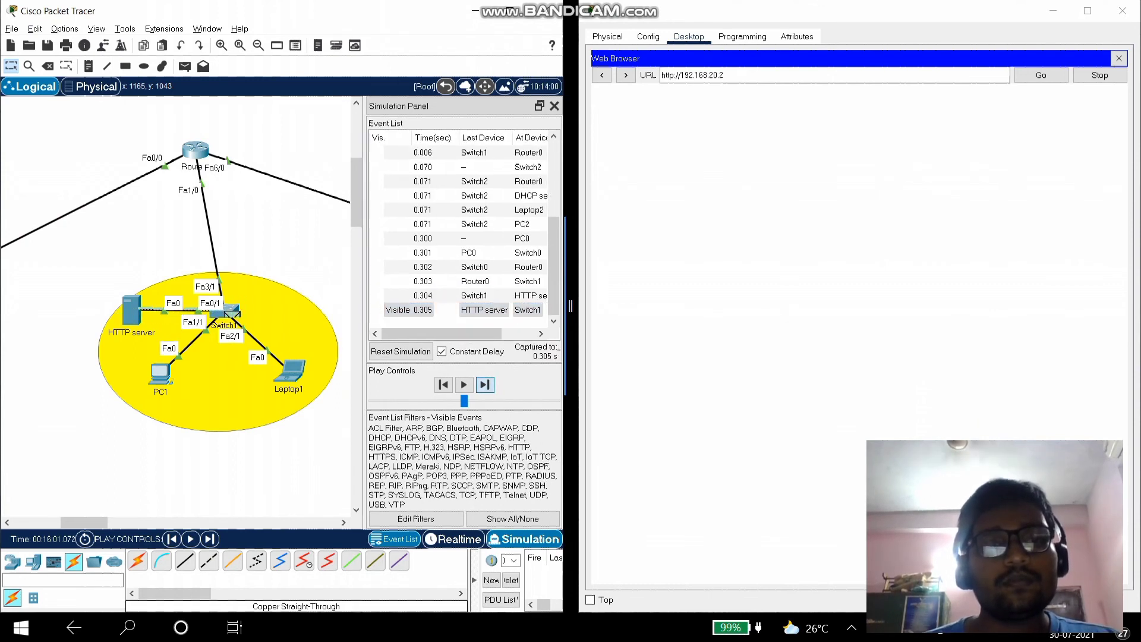
pyautogui.click(485, 384)
pyautogui.click(485, 384)
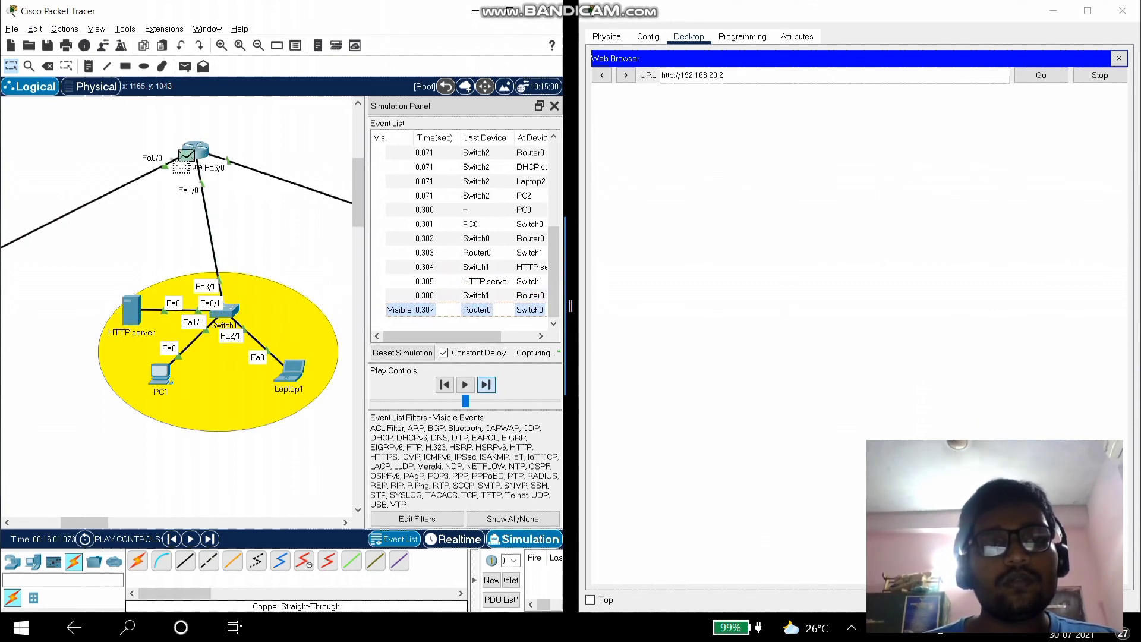
pyautogui.click(485, 384)
# - Keep stepping the HTTP exchange until the Welcome to Karunya page loads on PC0
pyautogui.click(486, 384)
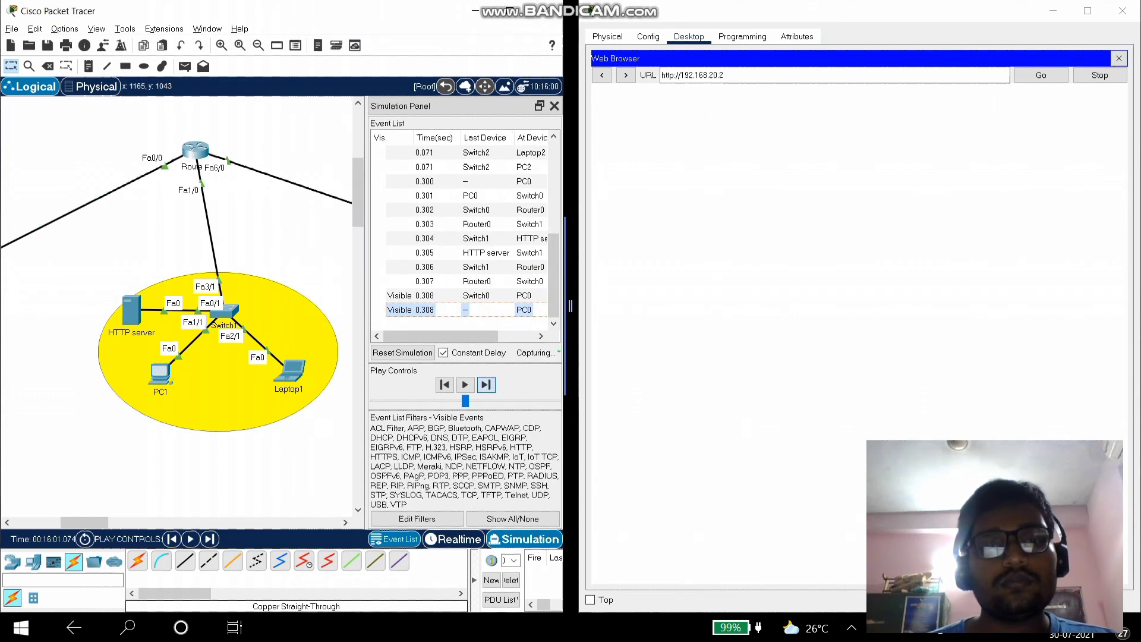
pyautogui.click(486, 384)
pyautogui.click(485, 384)
pyautogui.click(486, 385)
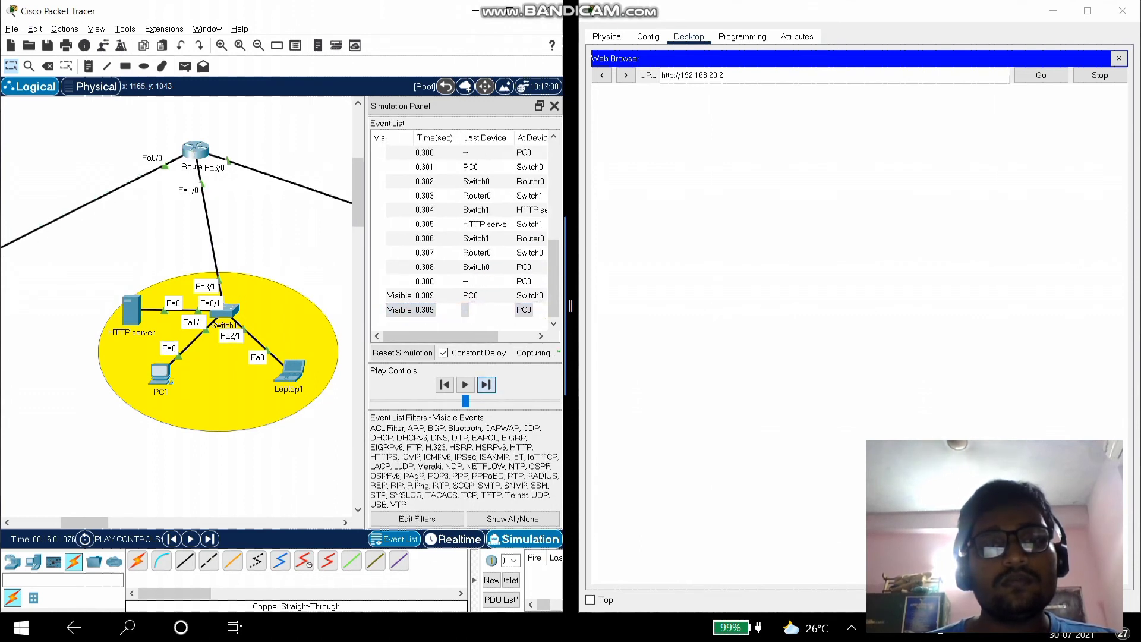
pyautogui.click(485, 385)
pyautogui.click(486, 385)
pyautogui.click(485, 385)
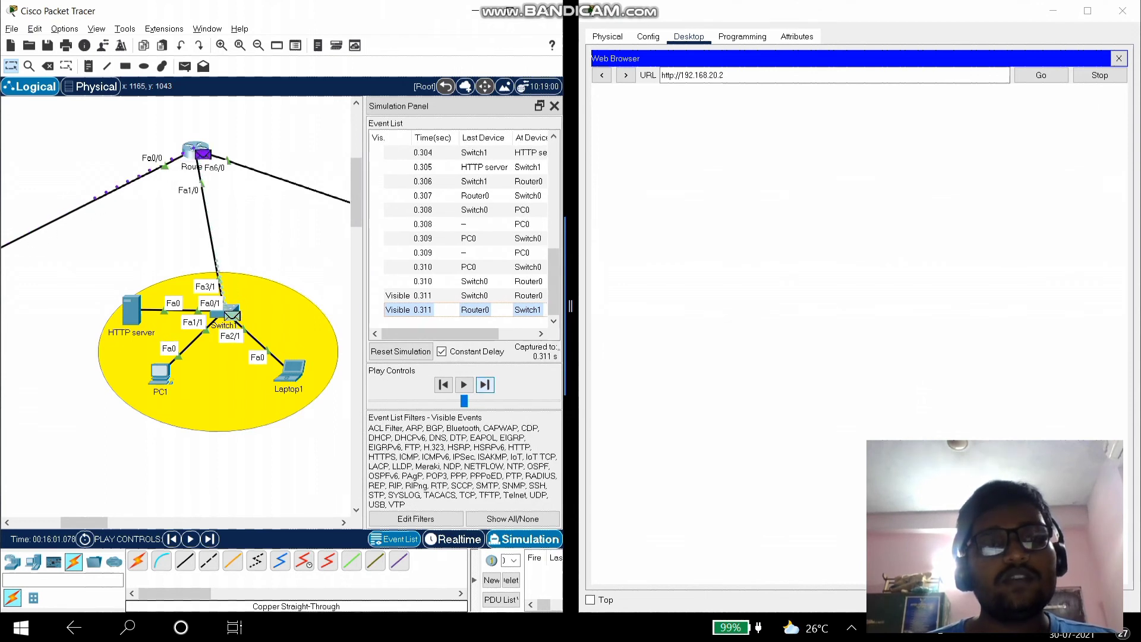
pyautogui.click(486, 384)
pyautogui.click(485, 384)
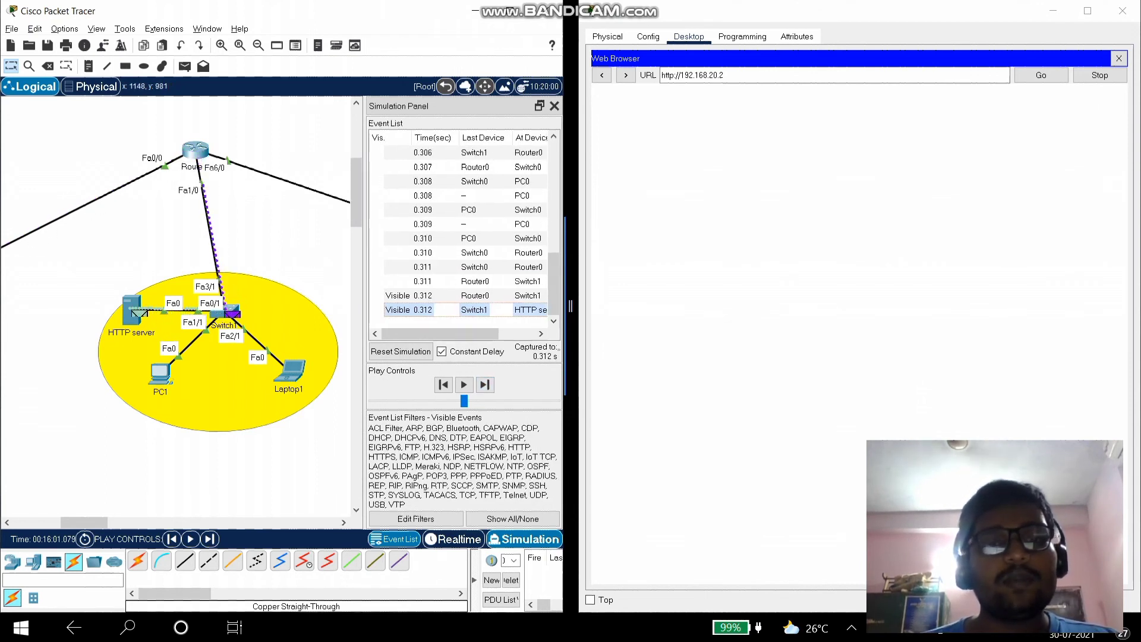
pyautogui.click(485, 385)
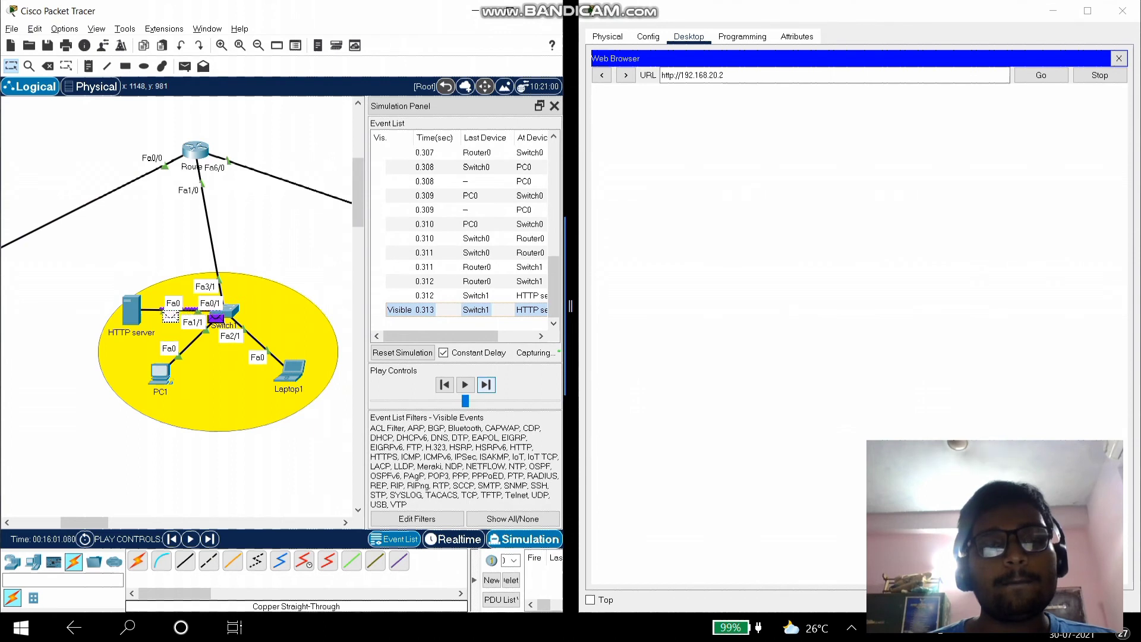
pyautogui.click(485, 385)
pyautogui.click(485, 384)
pyautogui.click(486, 384)
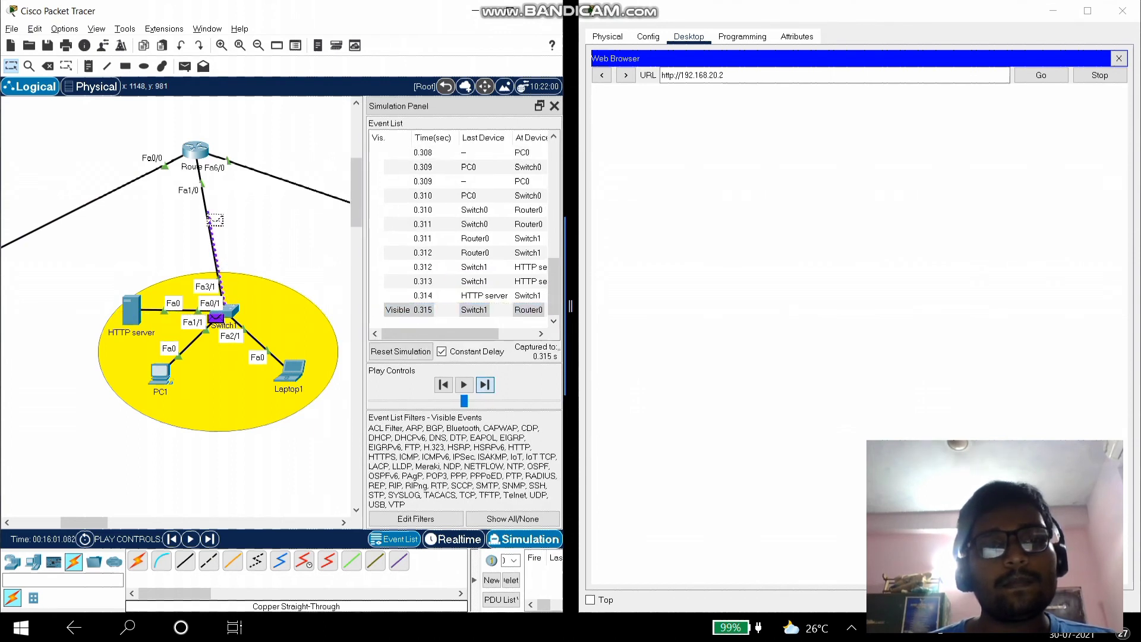
pyautogui.click(486, 385)
pyautogui.click(485, 384)
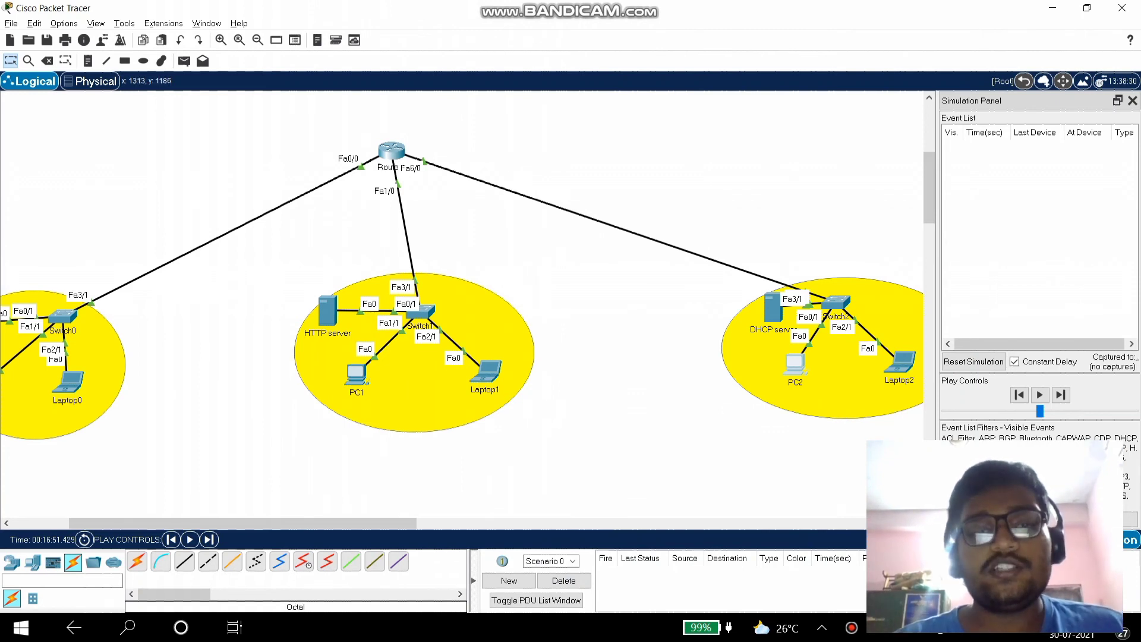
pyautogui.moveTo(243, 523); pyautogui.dragTo(257, 523)
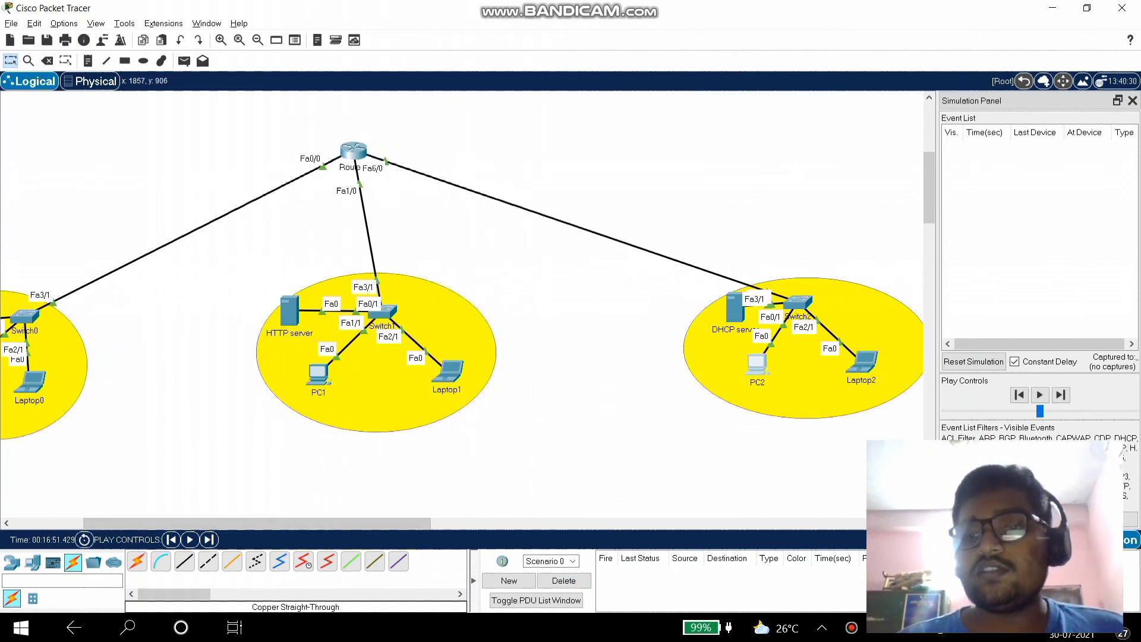
# - Filter simulation events to ICMP only, hiding ARP, BGP, DHCP, DNS, EIGRP, HSRP, OSPF and RIP
pyautogui.click(989, 519)
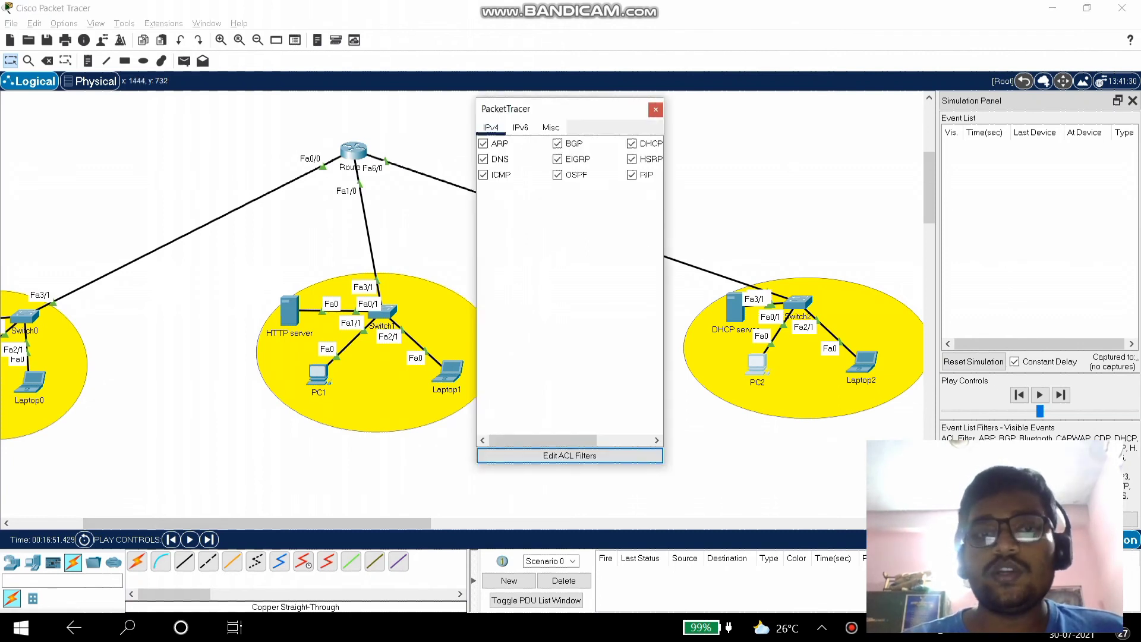
pyautogui.press('Tab')
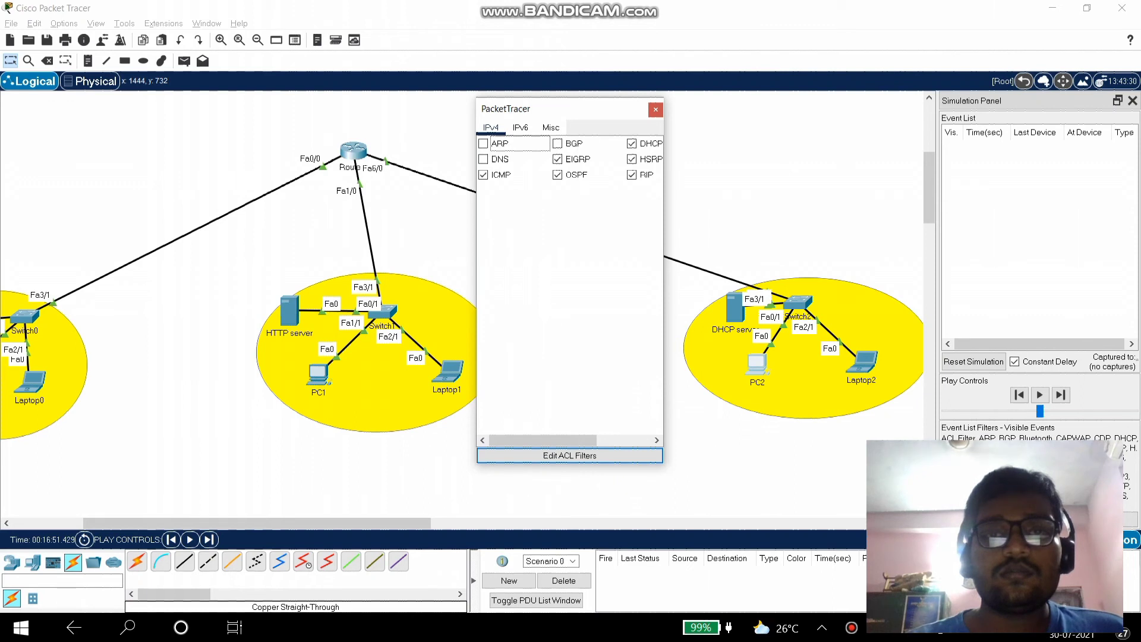
pyautogui.click(557, 175)
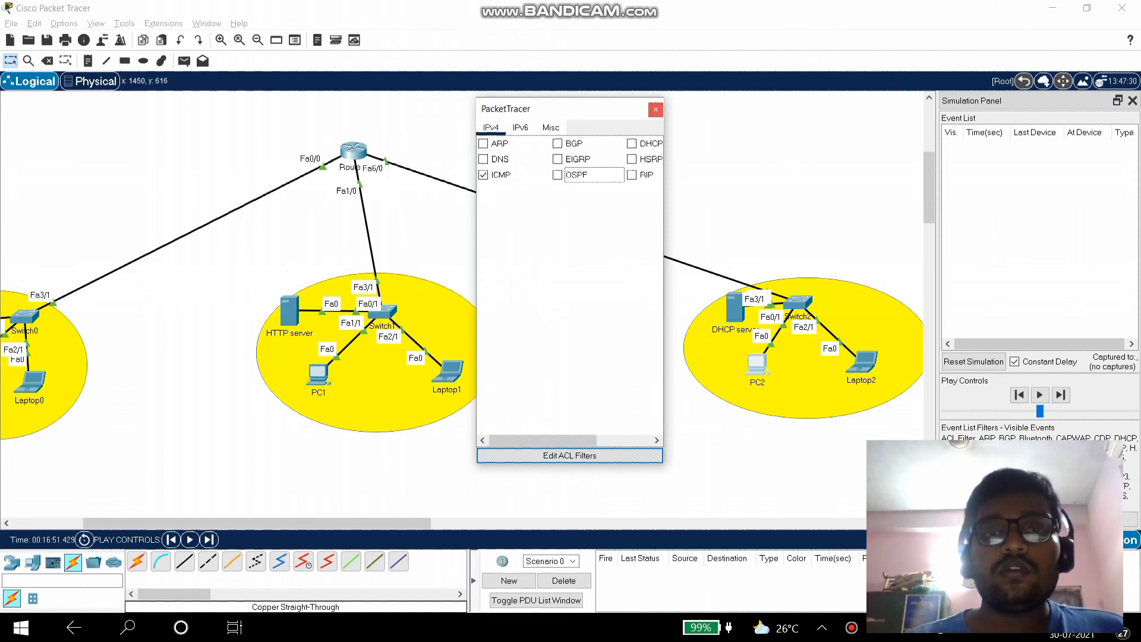
pyautogui.click(655, 110)
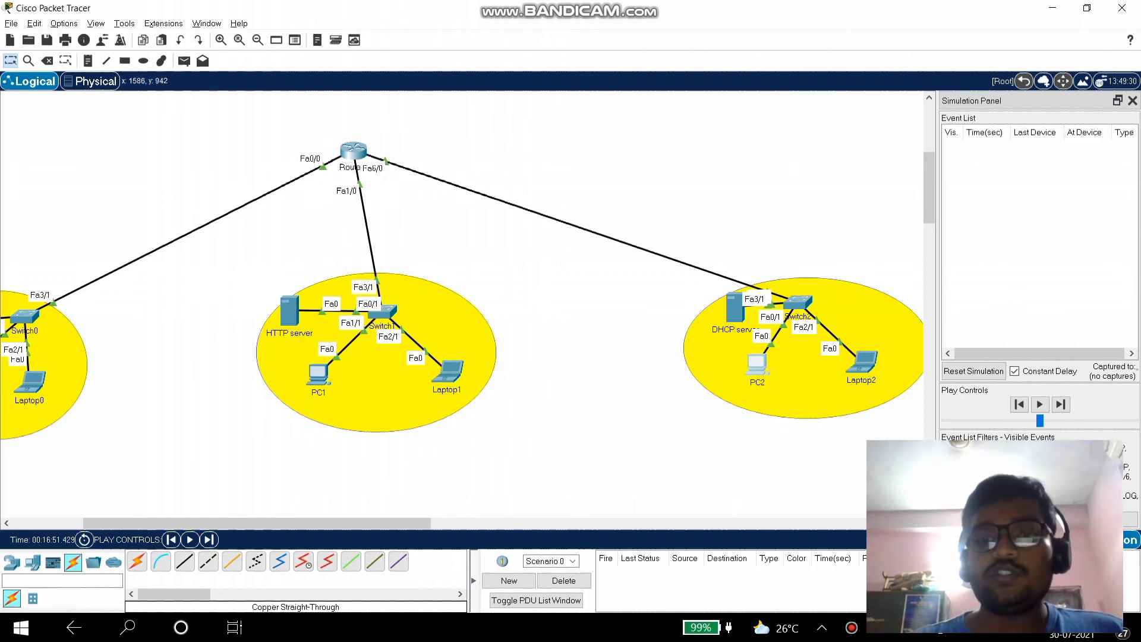
pyautogui.click(757, 364)
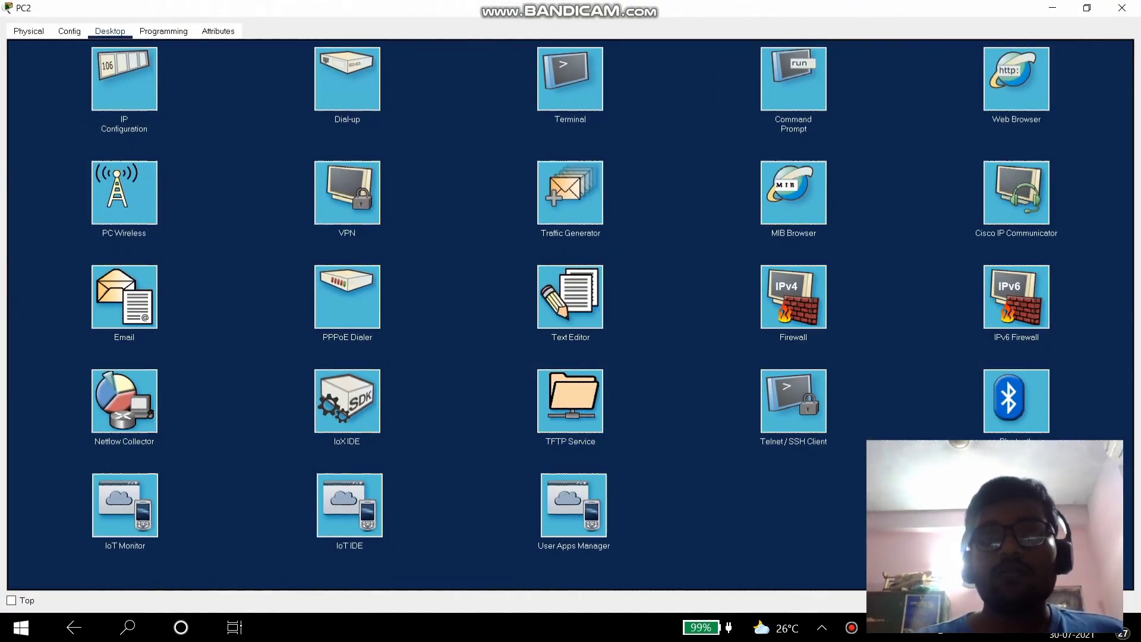
pyautogui.press('super+Left')
pyautogui.press('Return')
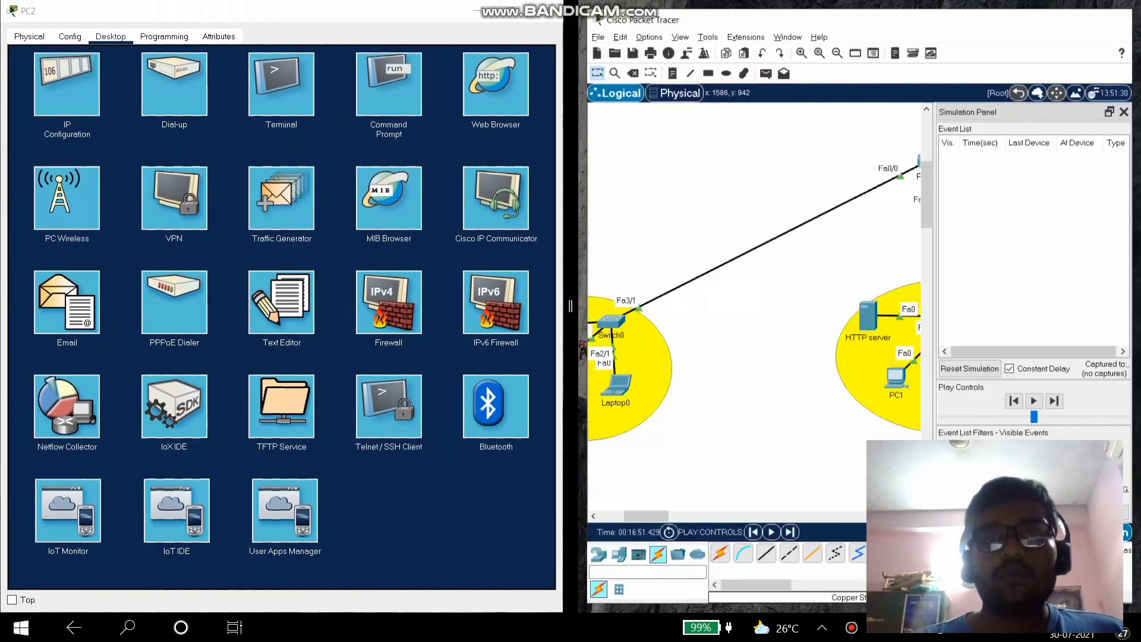
pyautogui.click(496, 84)
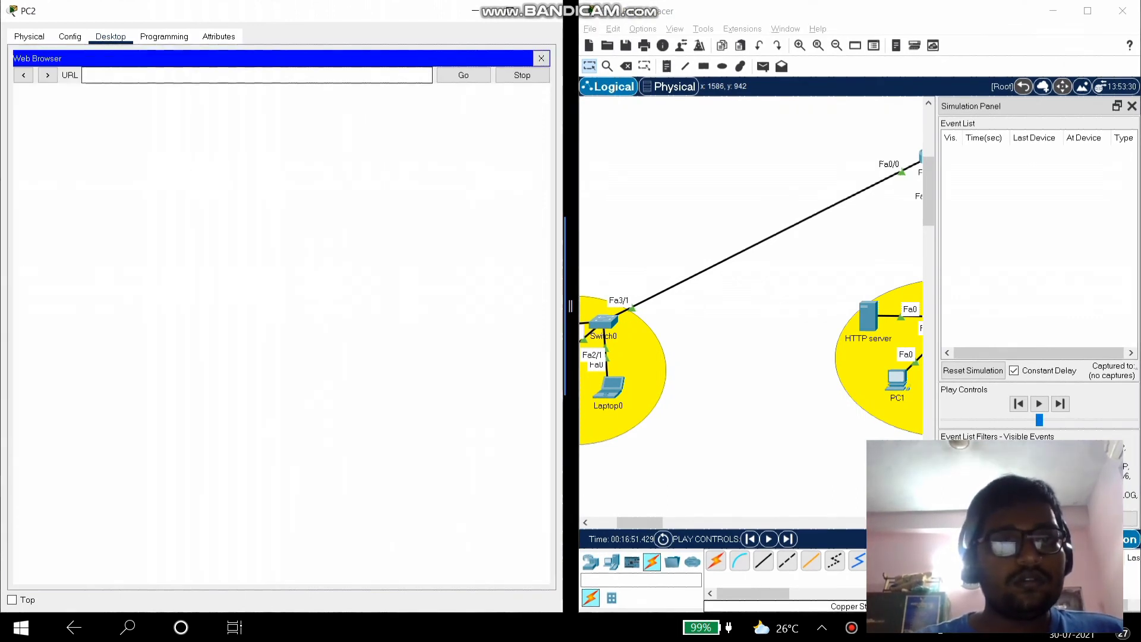
pyautogui.write('www.cisco.com')
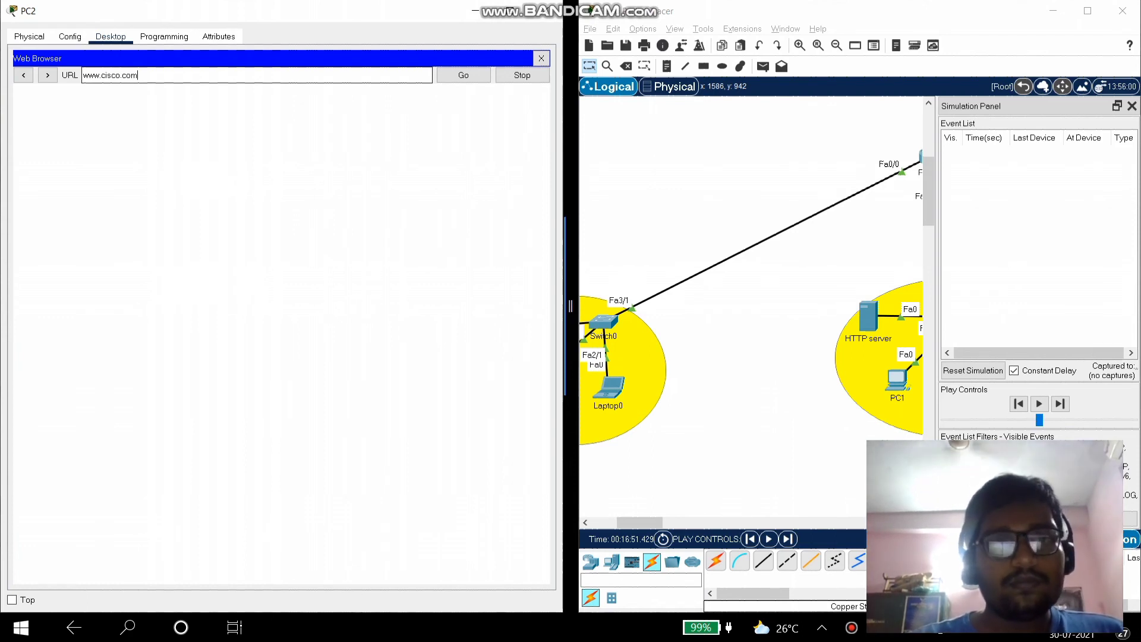
pyautogui.press('Return')
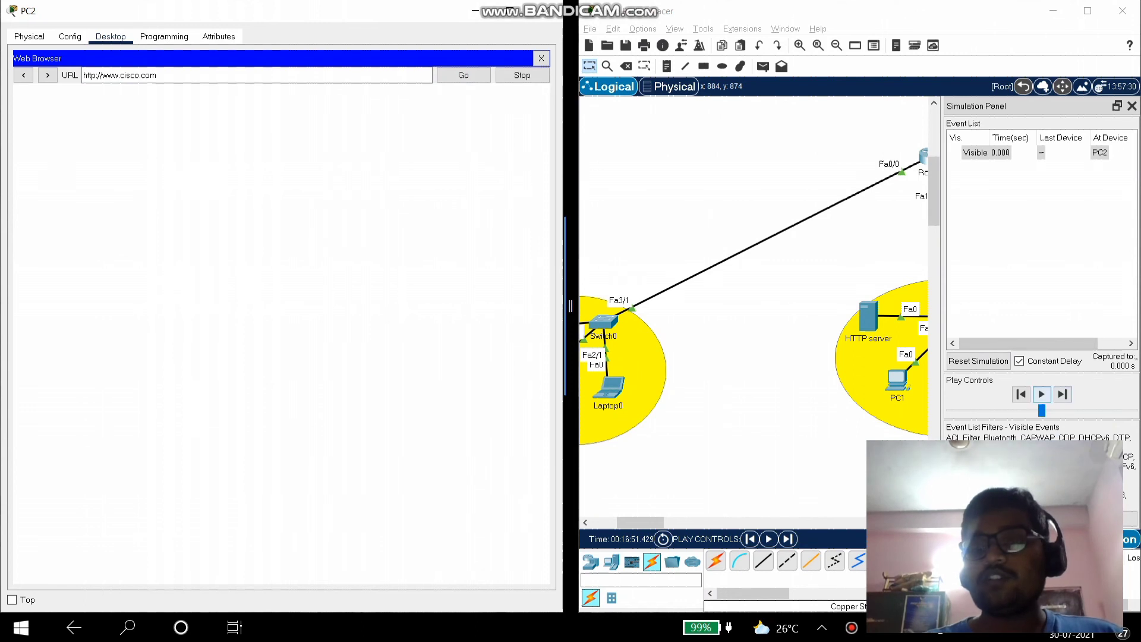
# - Simulate PC2's DNS query reaching the DNS Server and the reply heading toward Router0
pyautogui.click(1041, 394)
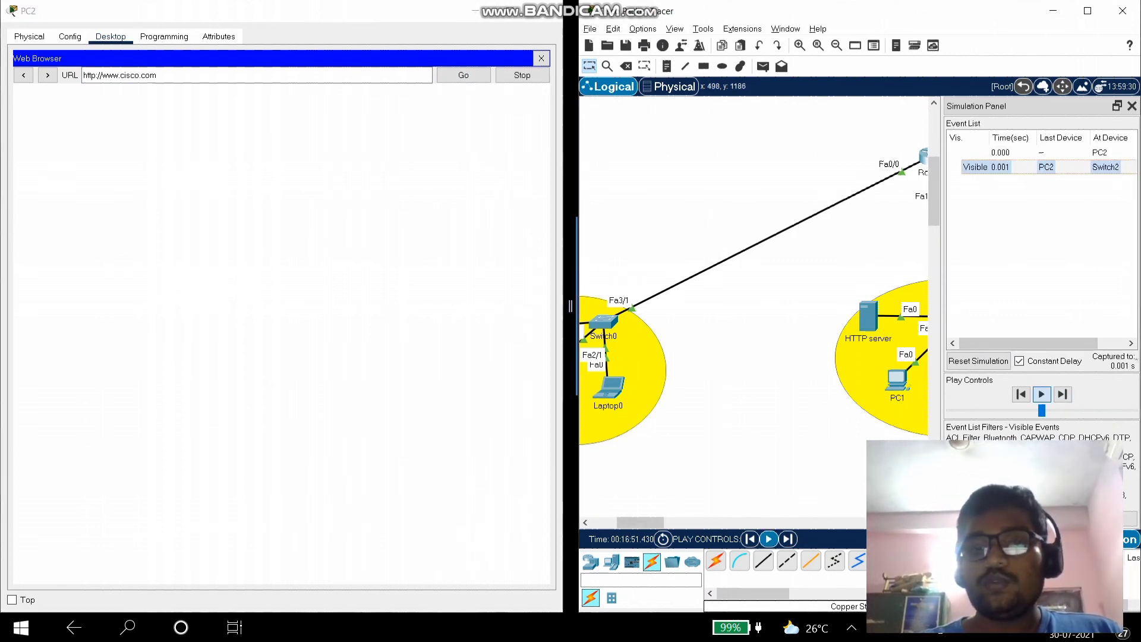
pyautogui.moveTo(640, 522); pyautogui.dragTo(717, 522)
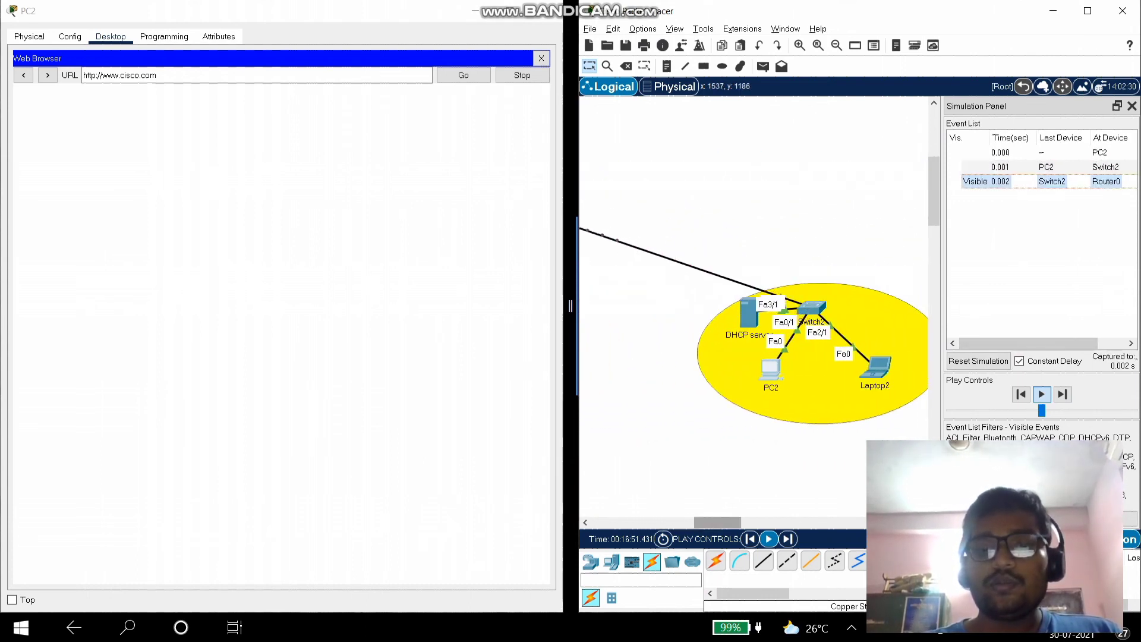
pyautogui.moveTo(717, 522); pyautogui.dragTo(672, 522)
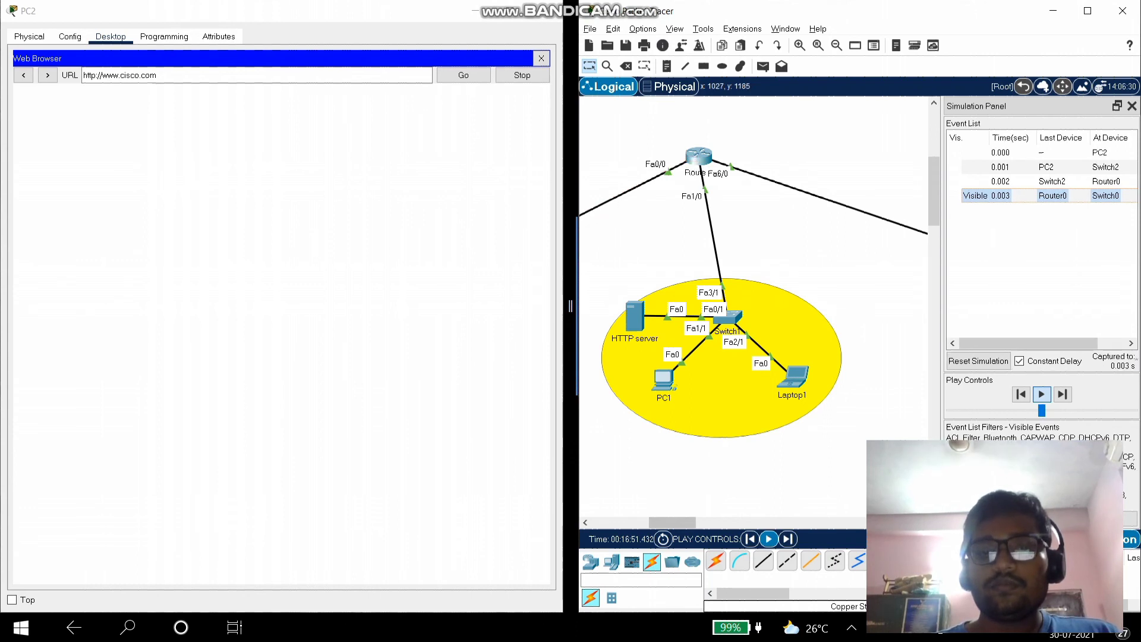
pyautogui.moveTo(673, 521); pyautogui.dragTo(627, 522)
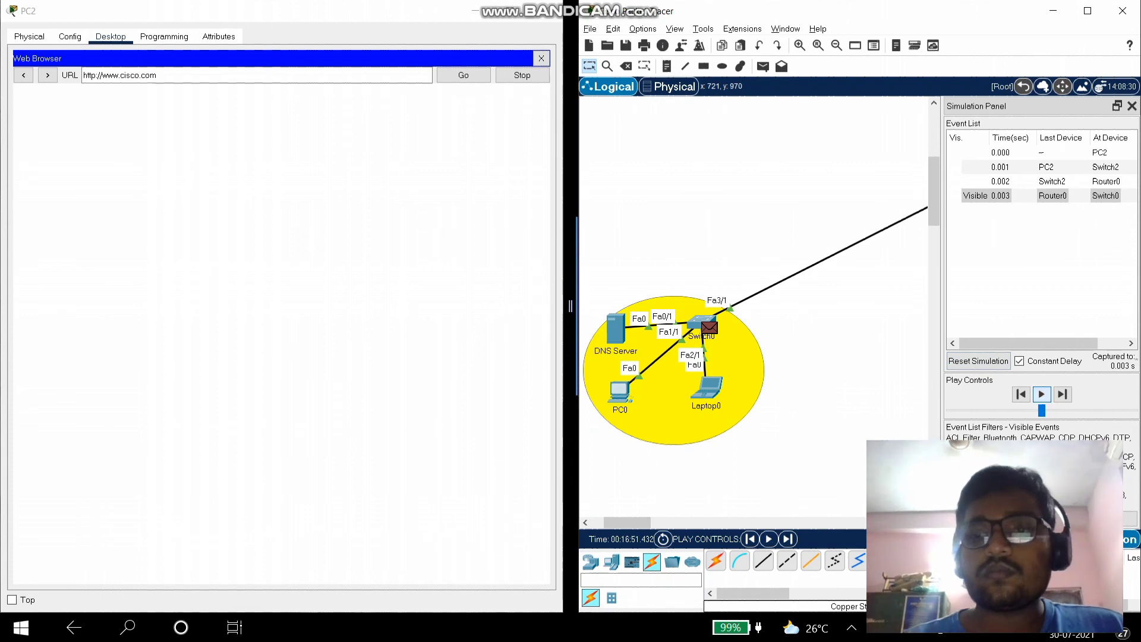
pyautogui.click(769, 538)
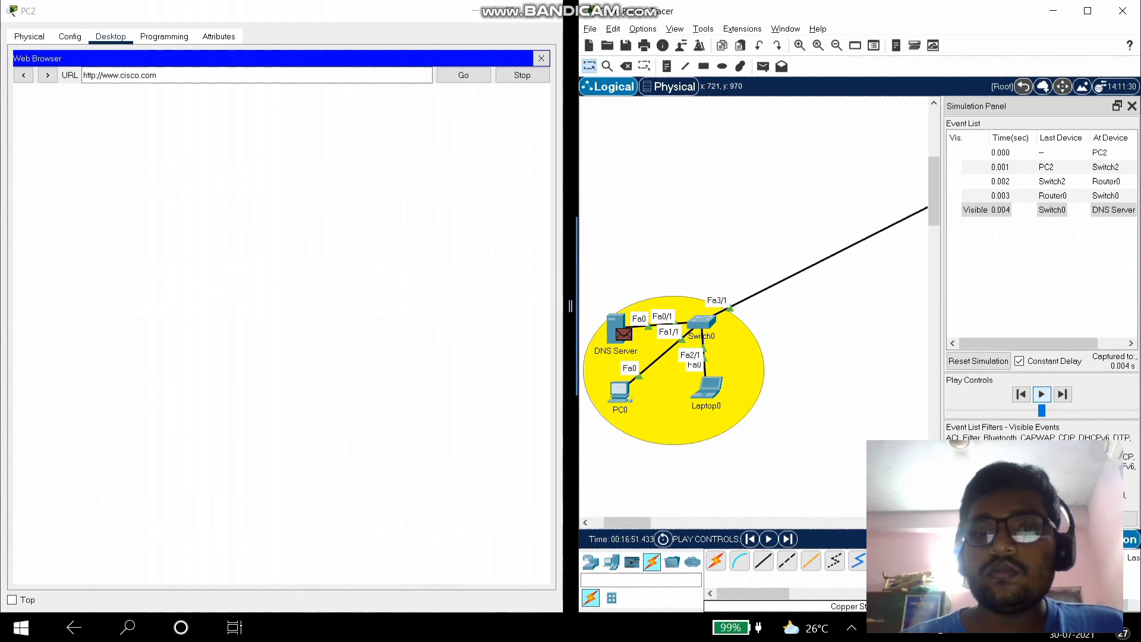
pyautogui.click(768, 538)
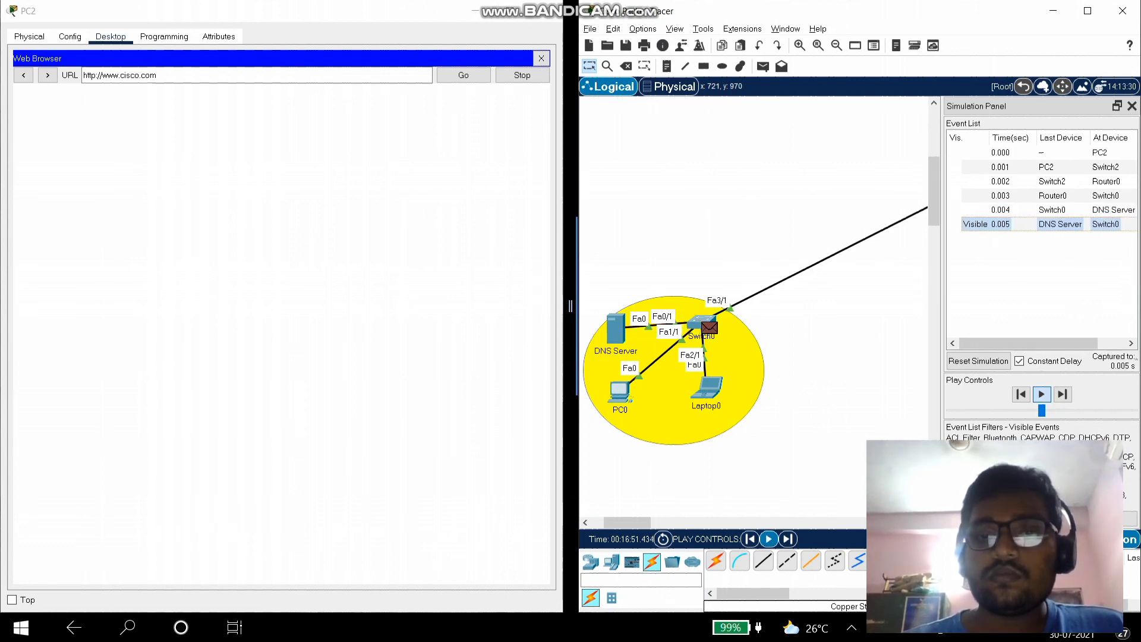
pyautogui.click(768, 538)
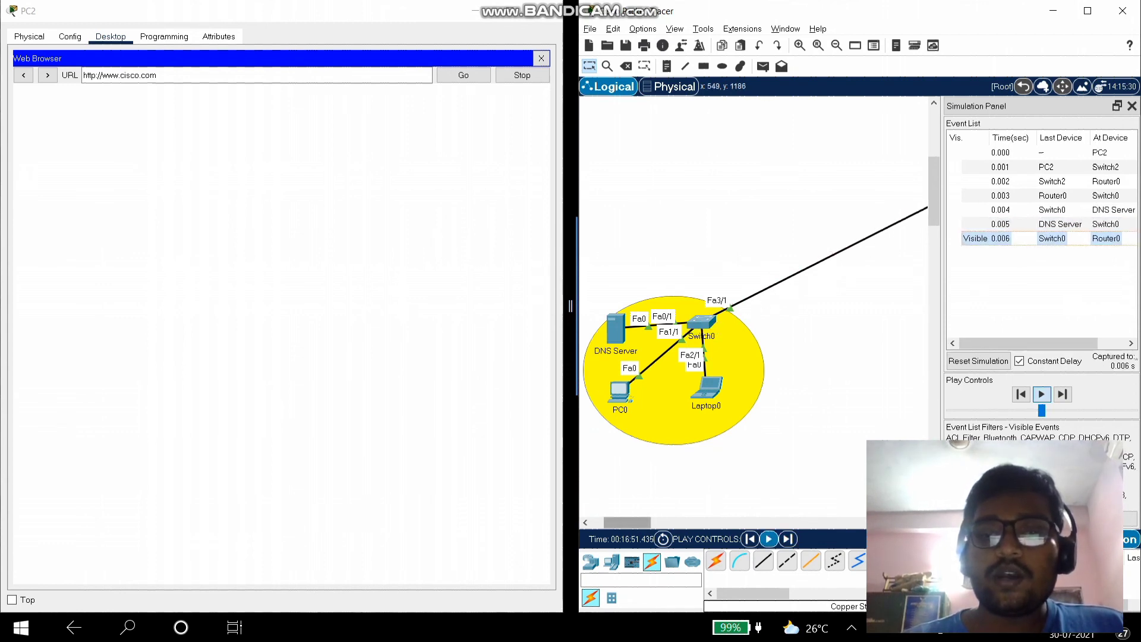
# - Play the DNS reply onward until it reaches PC2 at 0.008 s, then pause
pyautogui.moveTo(628, 522); pyautogui.dragTo(655, 522)
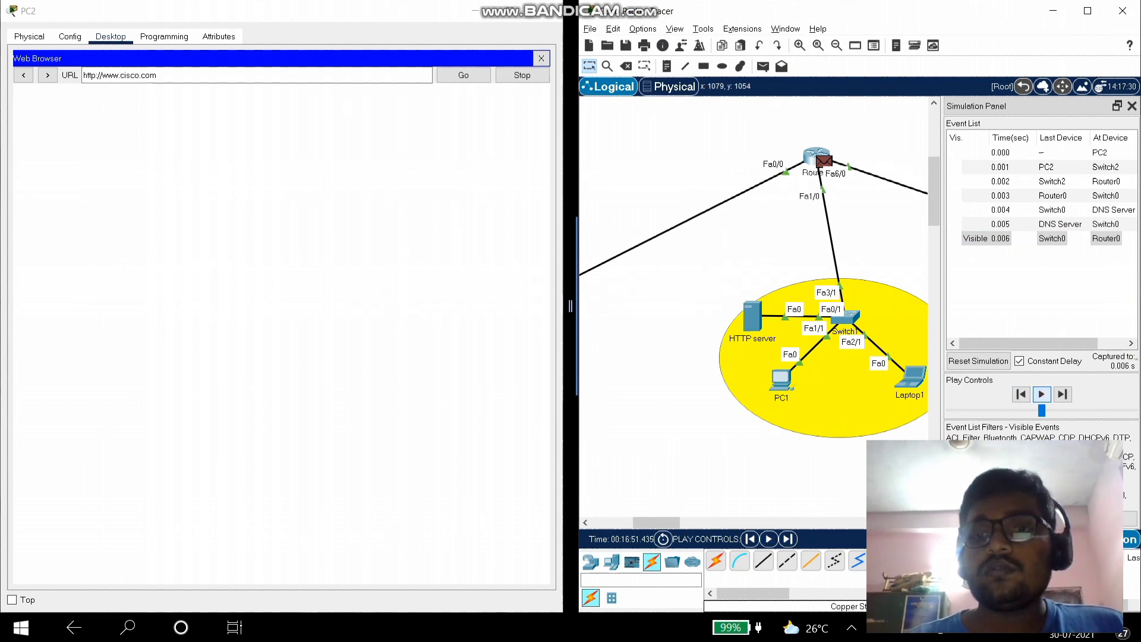
pyautogui.click(1040, 394)
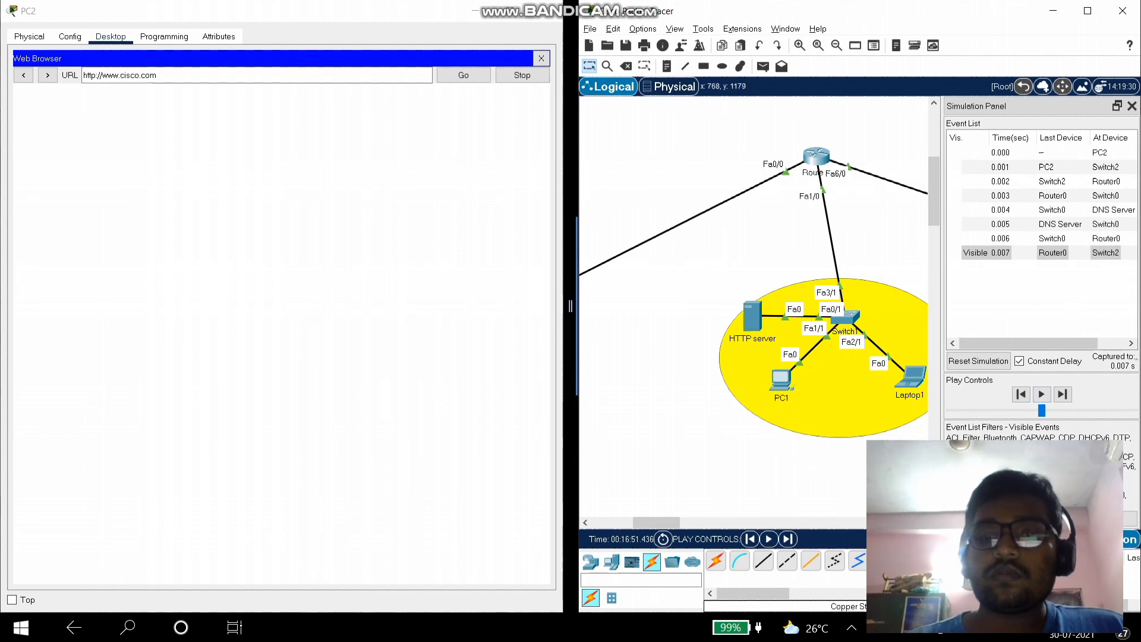
pyautogui.moveTo(656, 522); pyautogui.dragTo(686, 521)
pyautogui.click(768, 538)
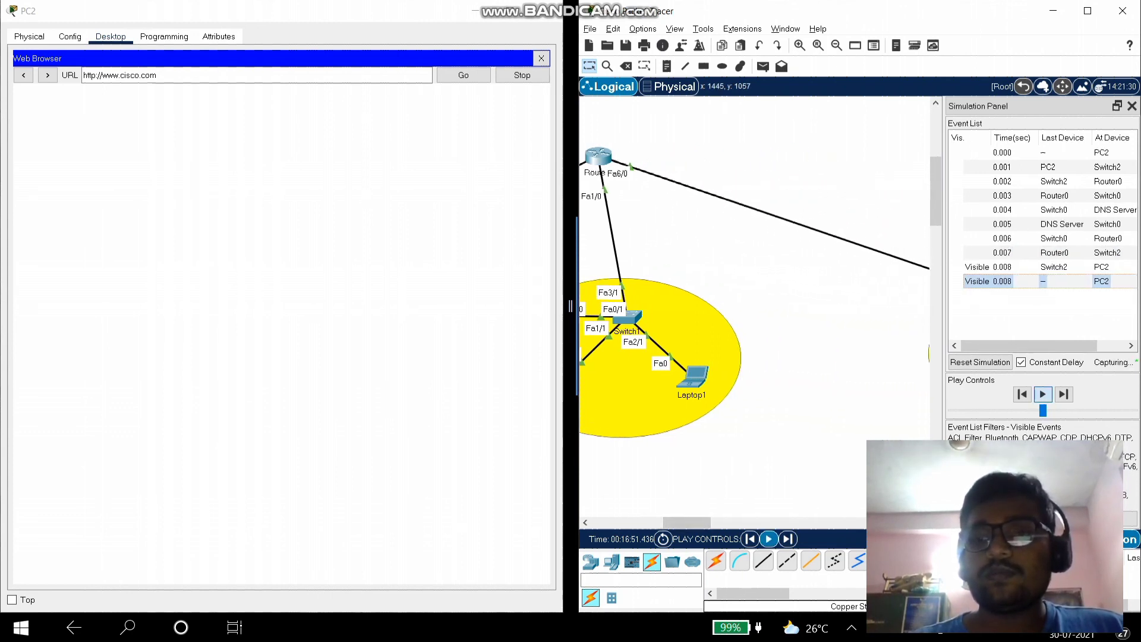
pyautogui.moveTo(687, 521); pyautogui.dragTo(719, 522)
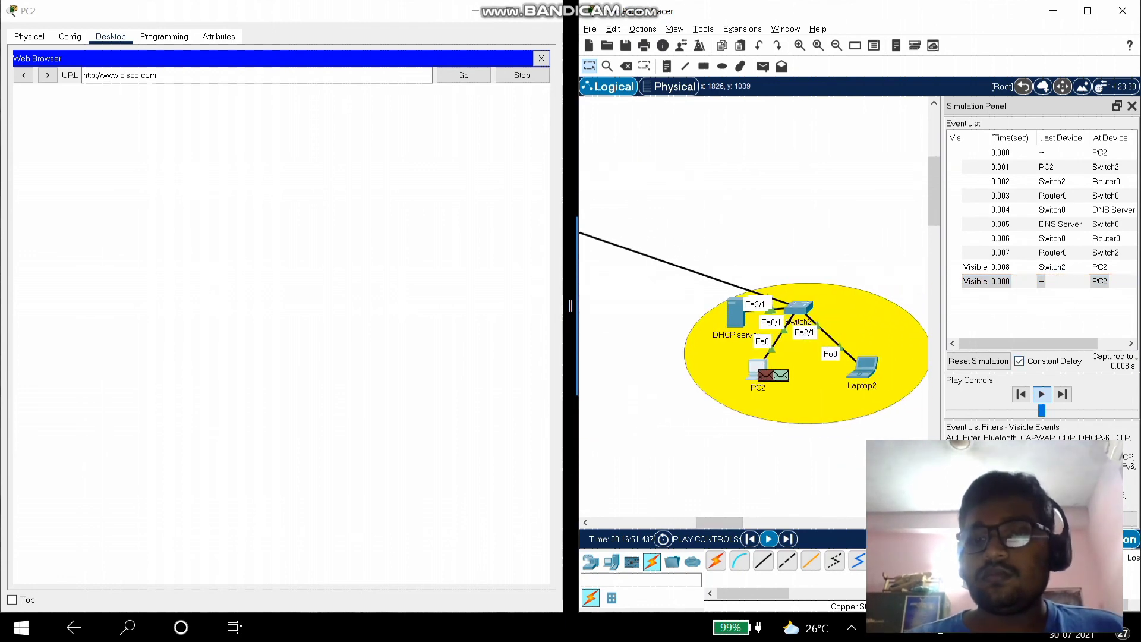
pyautogui.click(1041, 394)
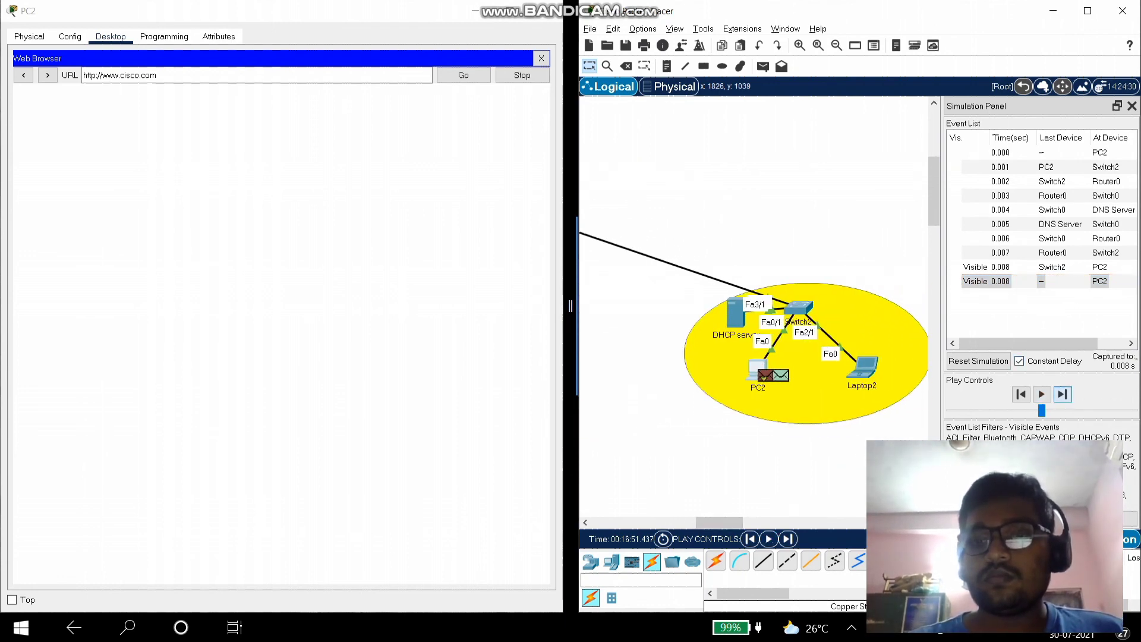
# - Step PC2's web request through Switch2, Router0 and Switch1 to the HTTP server
pyautogui.click(1062, 394)
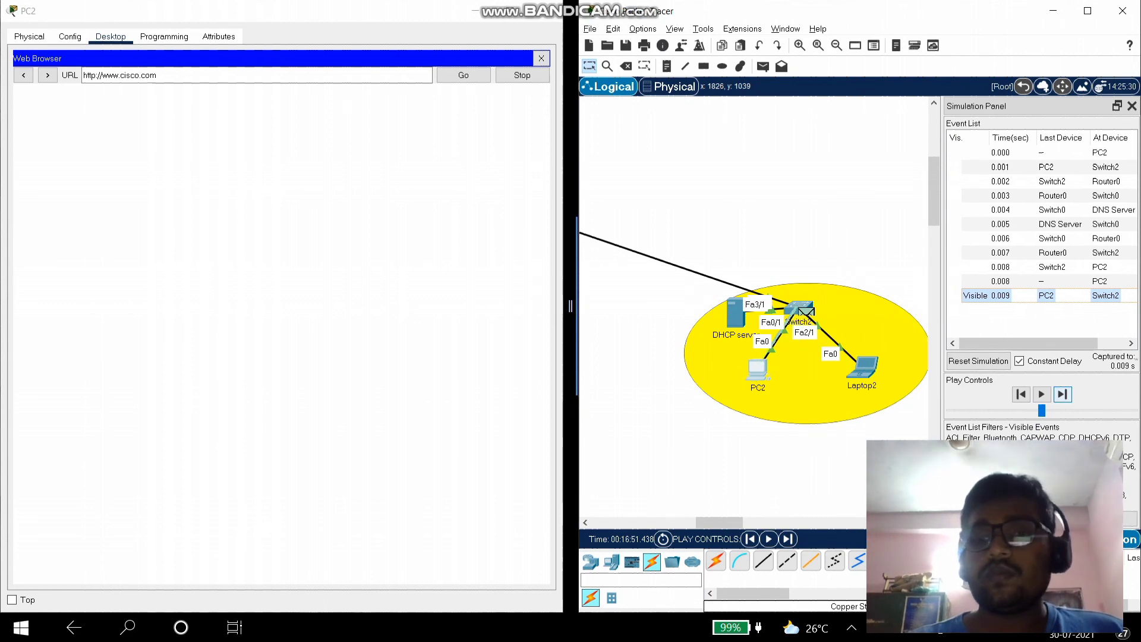
pyautogui.click(1062, 394)
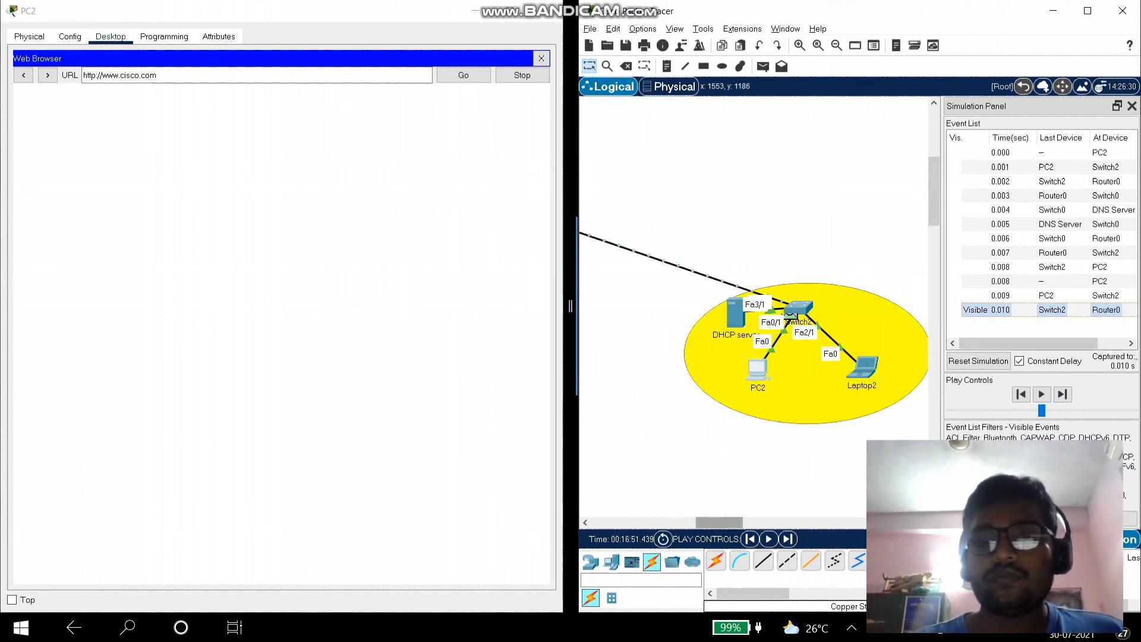
pyautogui.hscroll(-5, 754, 306)
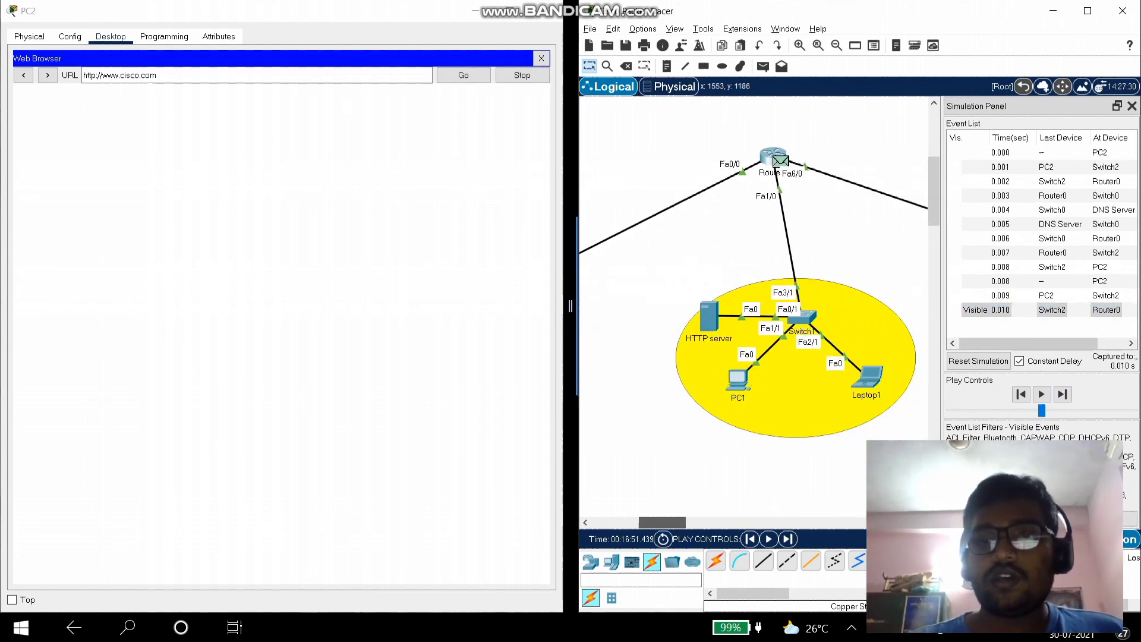
pyautogui.click(1062, 393)
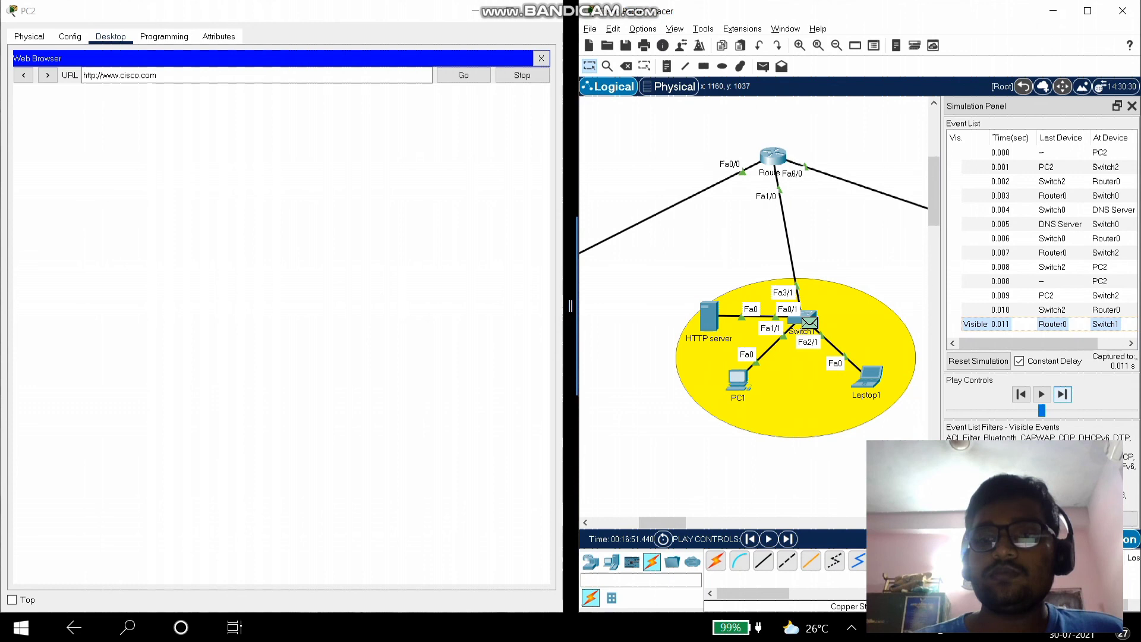
pyautogui.click(1062, 394)
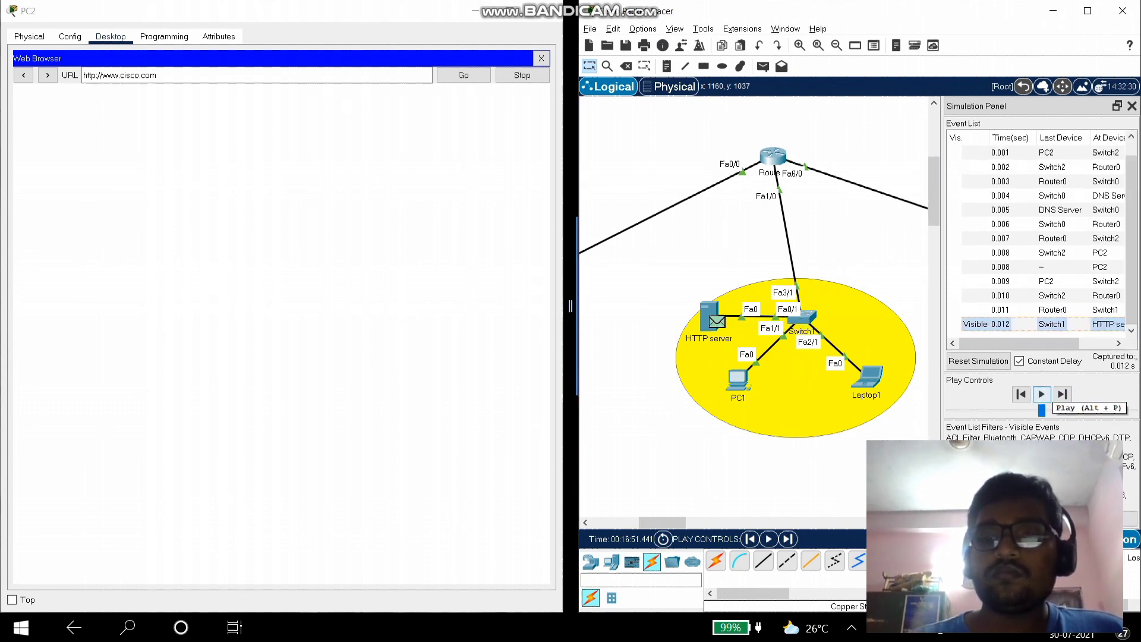
# - Continue the simulation until the HTTP reply reaches PC2 and shows Welcome to Karunya
pyautogui.click(1040, 393)
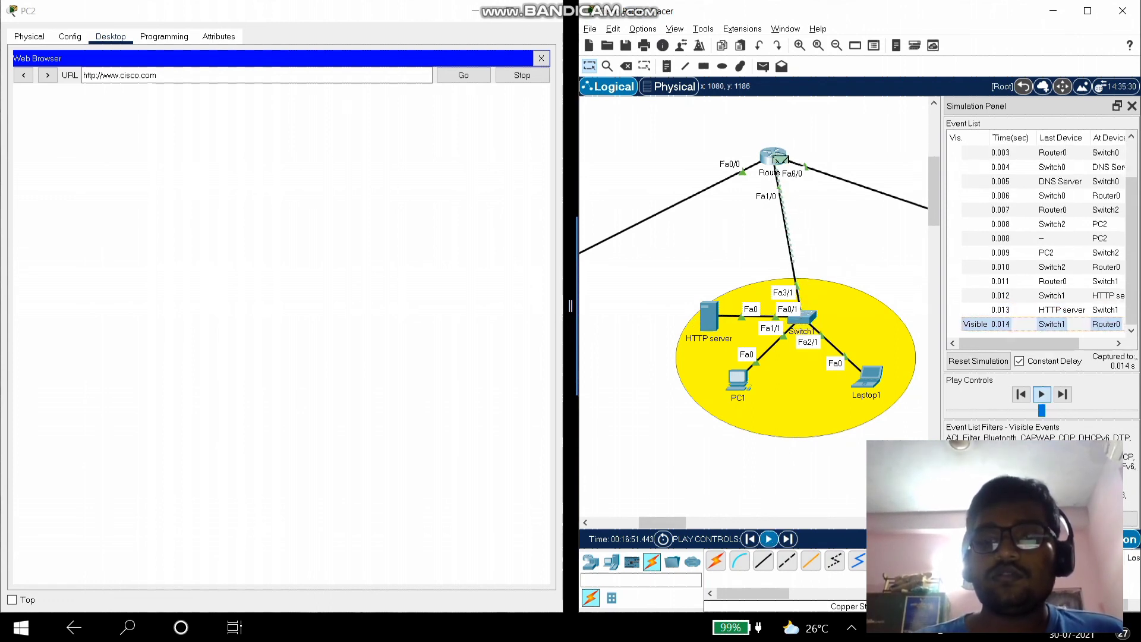
pyautogui.hscroll(5, 754, 293)
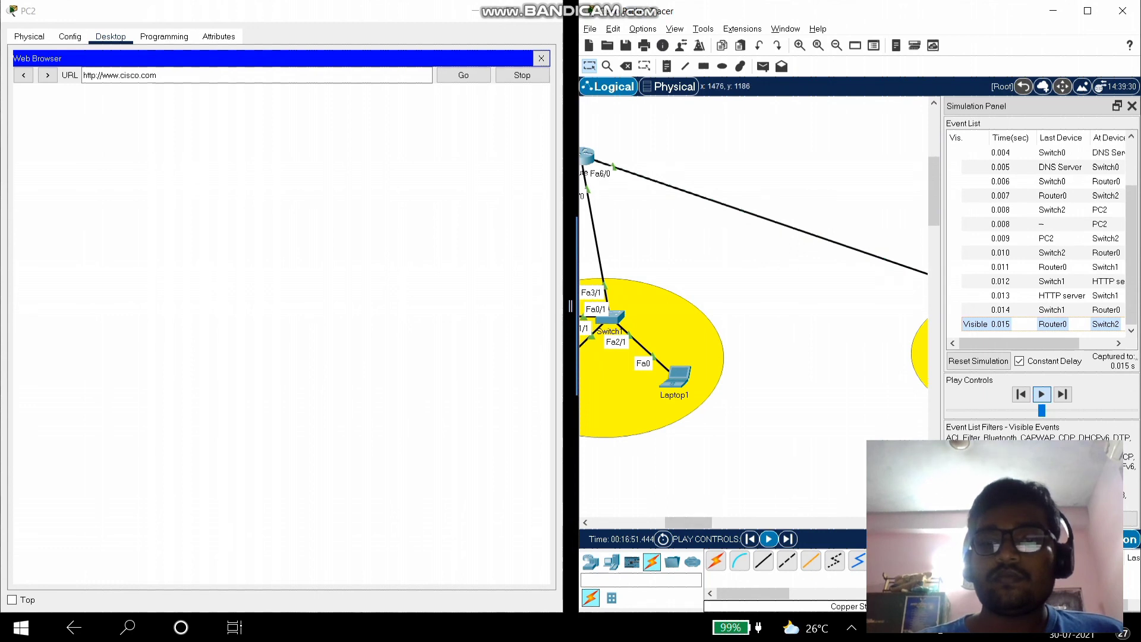
pyautogui.hscroll(4, 754, 309)
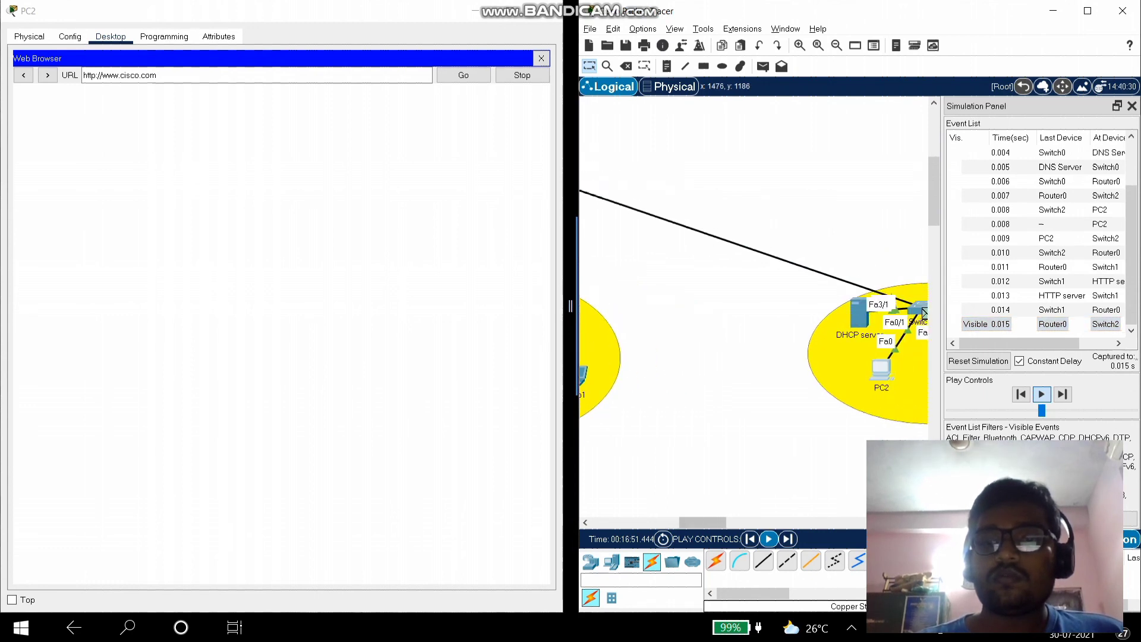
pyautogui.hscroll(1, 827, 352)
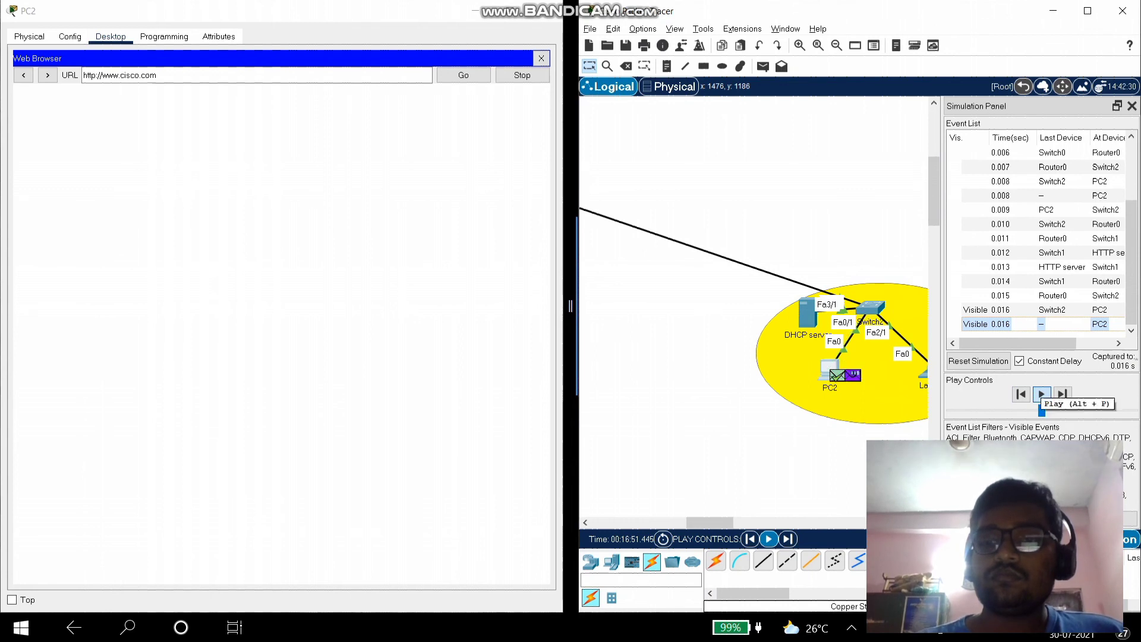
pyautogui.click(1041, 393)
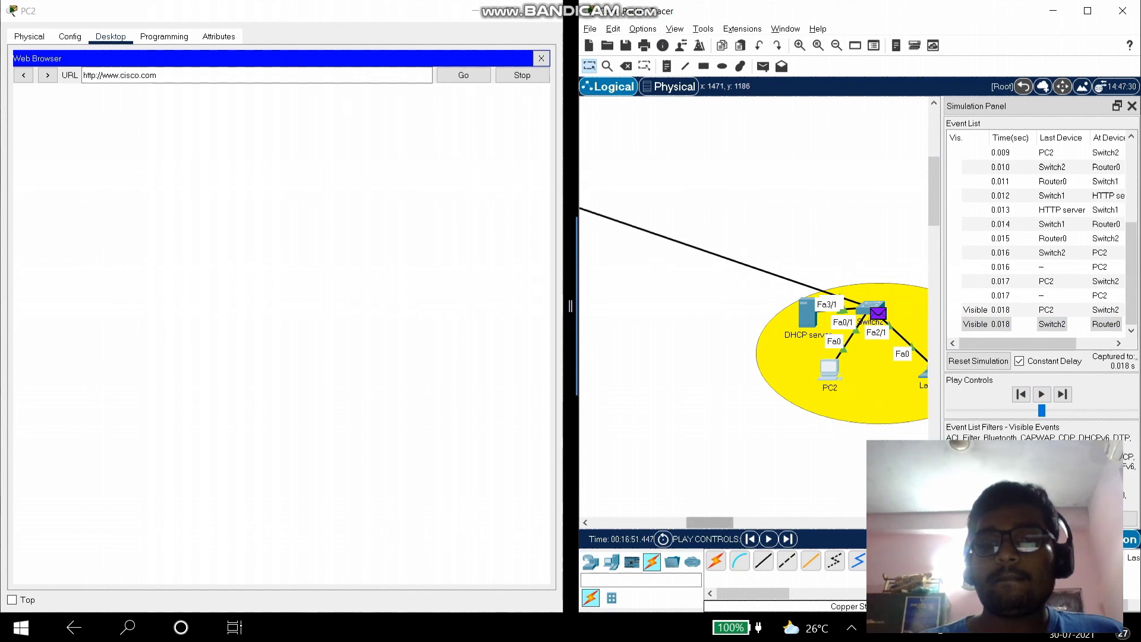
pyautogui.moveTo(709, 522); pyautogui.dragTo(671, 522)
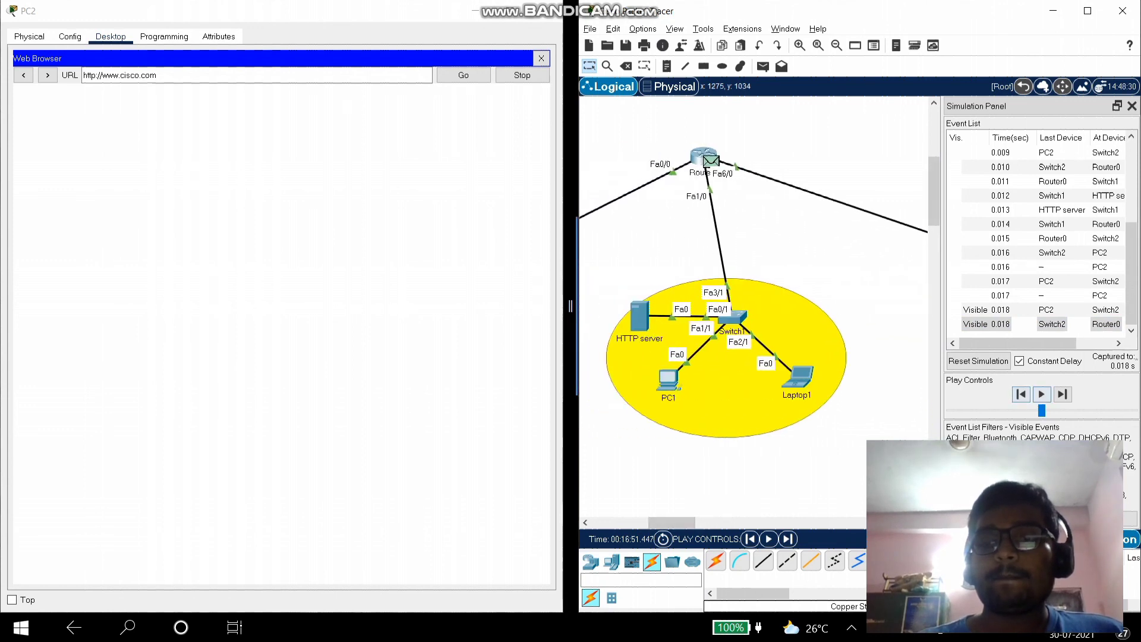
pyautogui.click(1063, 394)
pyautogui.click(1062, 393)
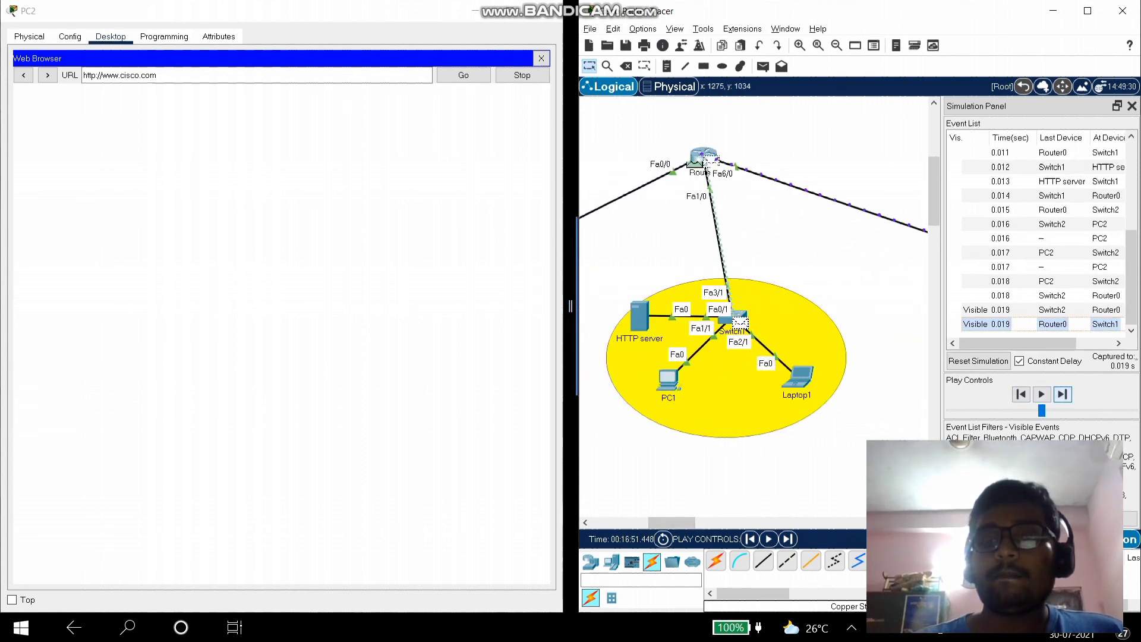
pyautogui.click(1062, 394)
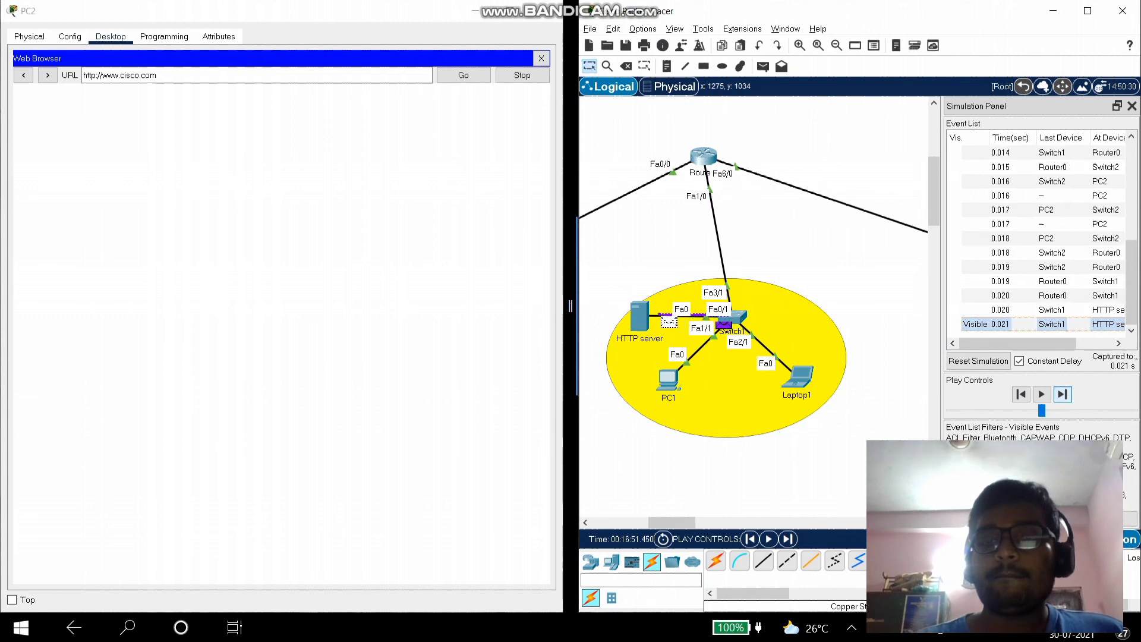
pyautogui.click(1063, 394)
pyautogui.click(1063, 394)
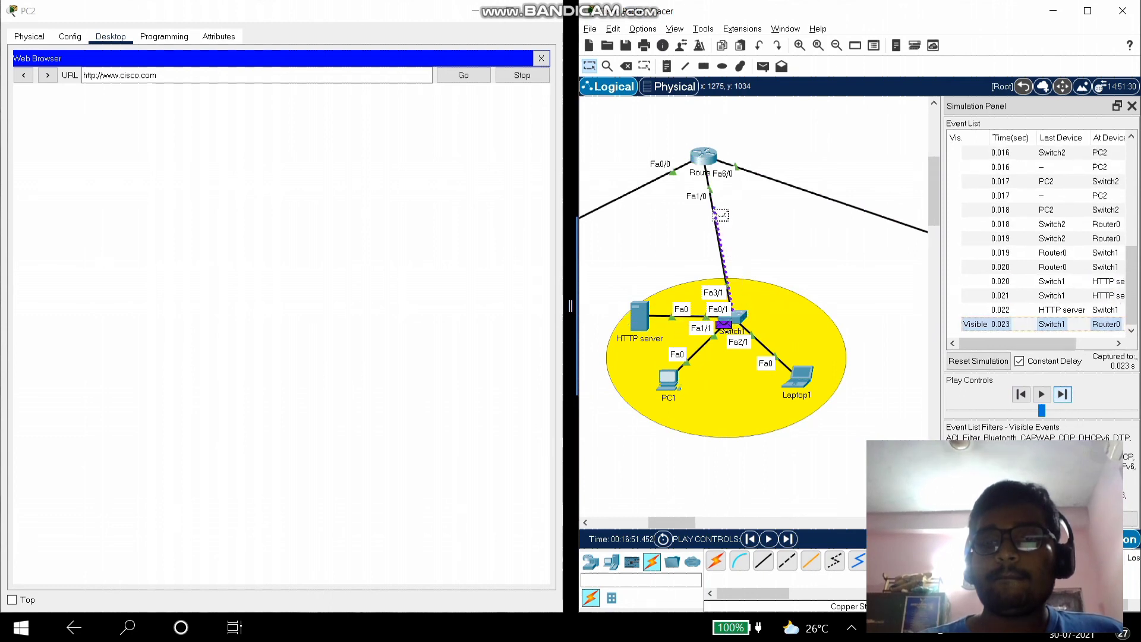
pyautogui.click(1062, 394)
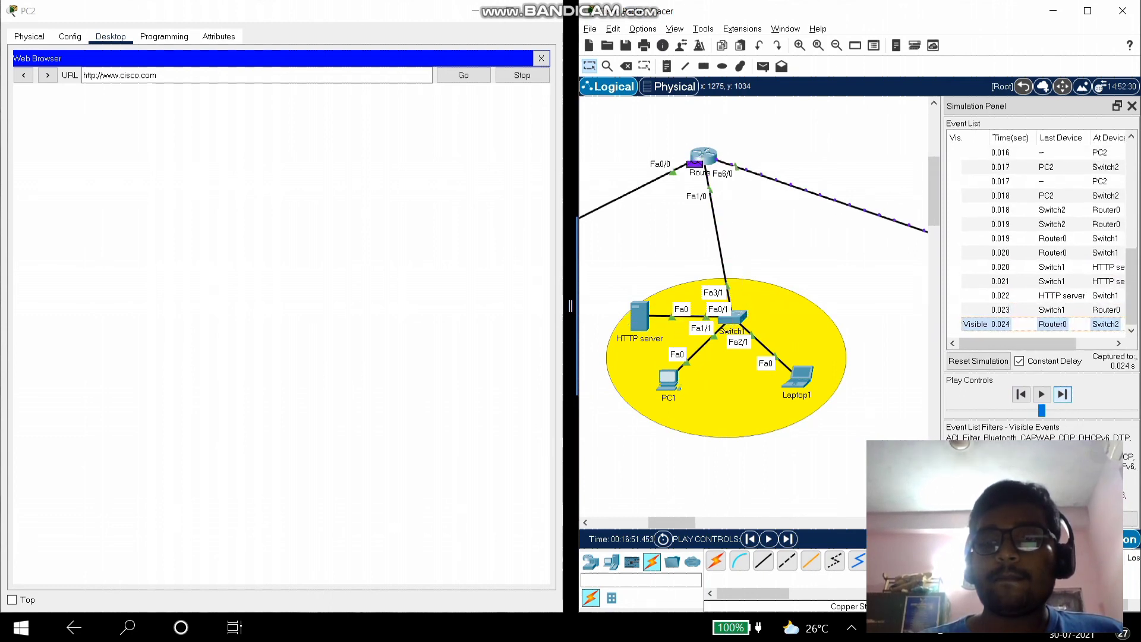
pyautogui.click(1063, 394)
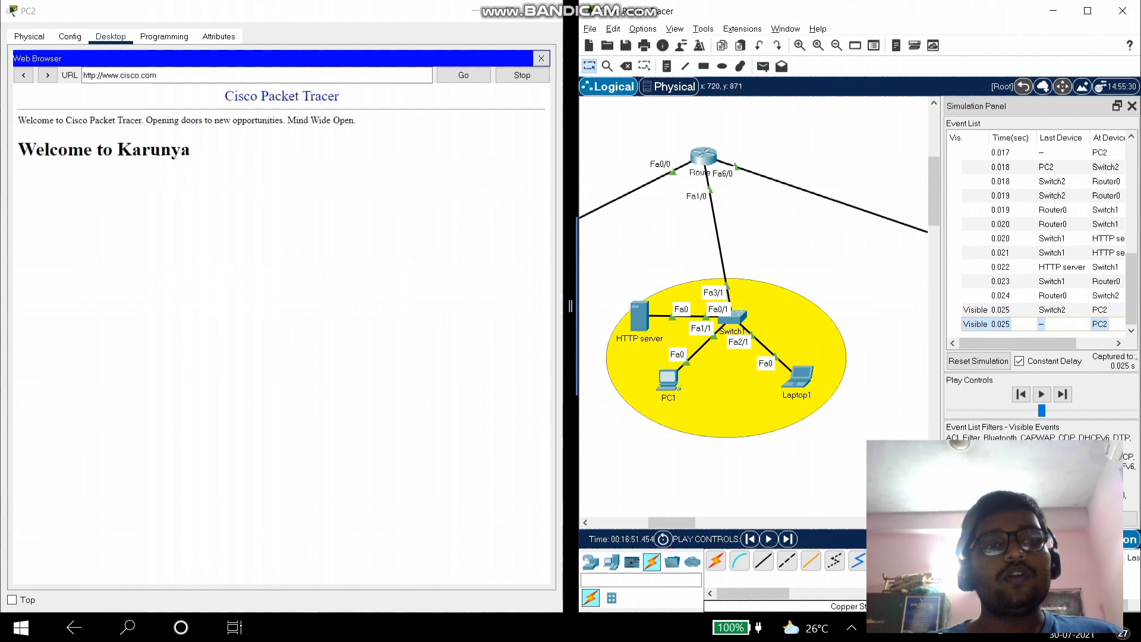
# - Widen the Packet Tracer window, scroll across the three-LAN topology, then show all open windows in Task View
pyautogui.moveTo(671, 522); pyautogui.dragTo(725, 523)
pyautogui.moveTo(571, 306); pyautogui.dragTo(2, 306)
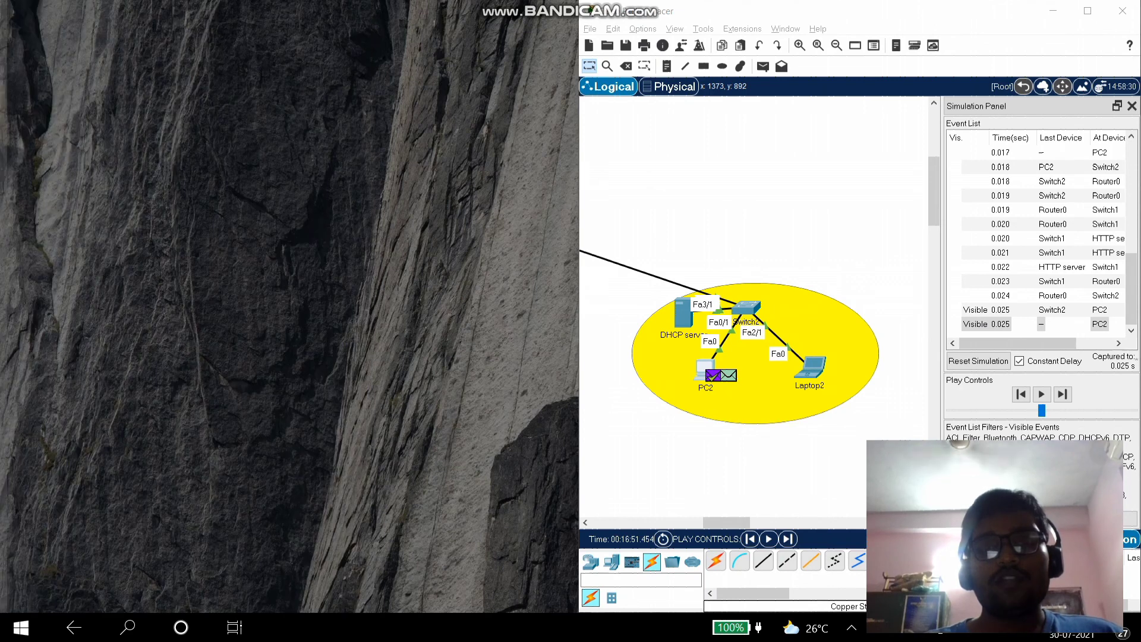
pyautogui.hscroll(-3, 464, 303)
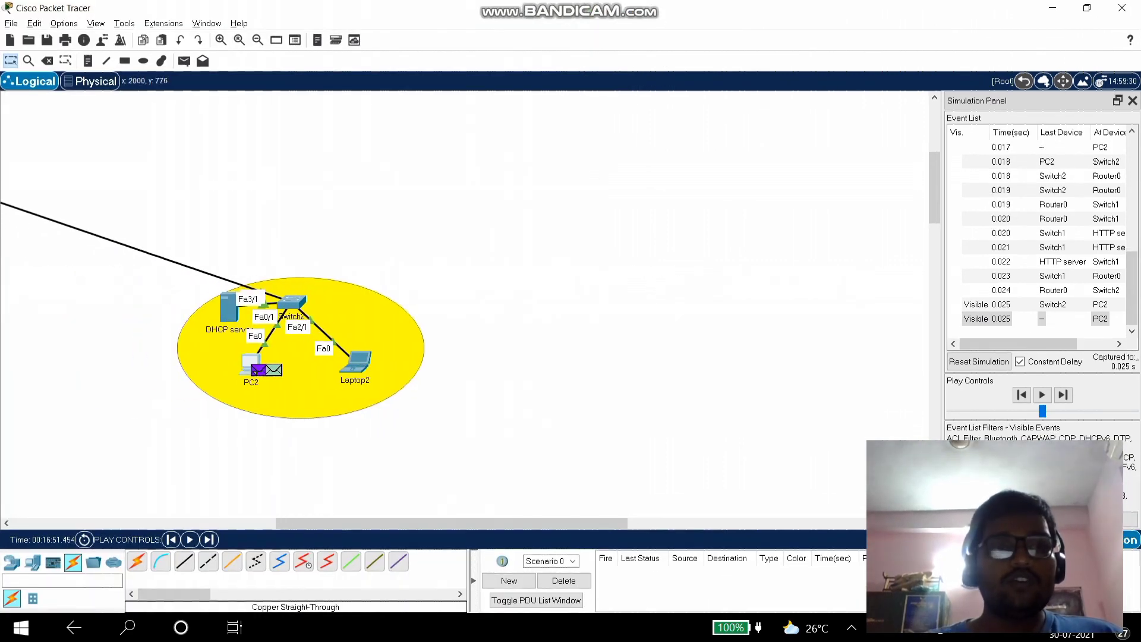
pyautogui.hscroll(-15, 463, 303)
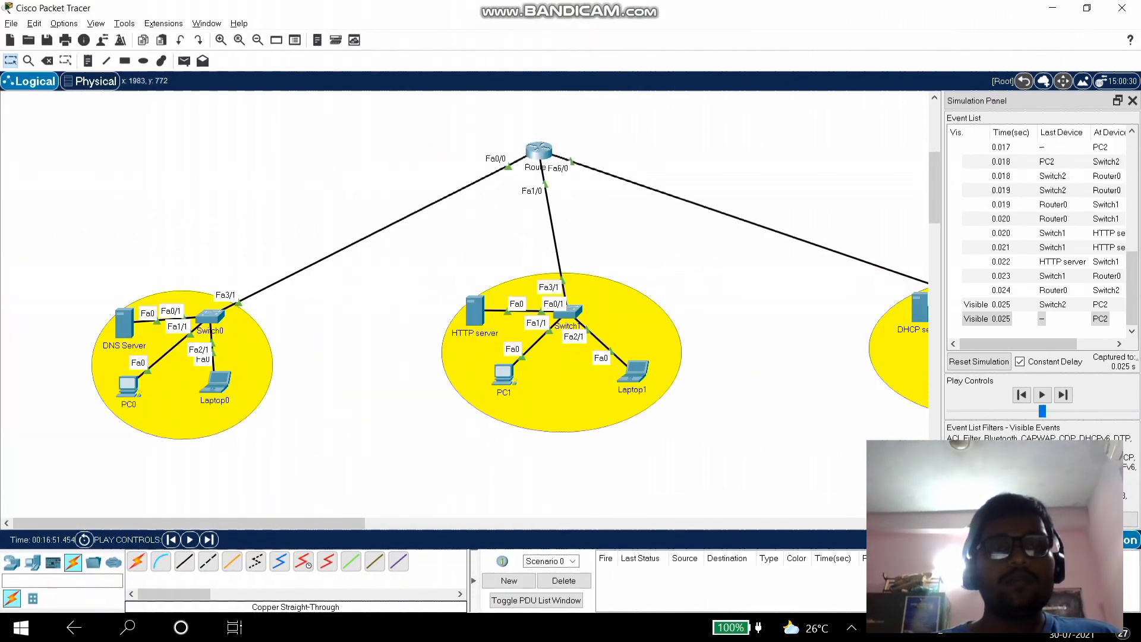
pyautogui.hscroll(1, 470, 309)
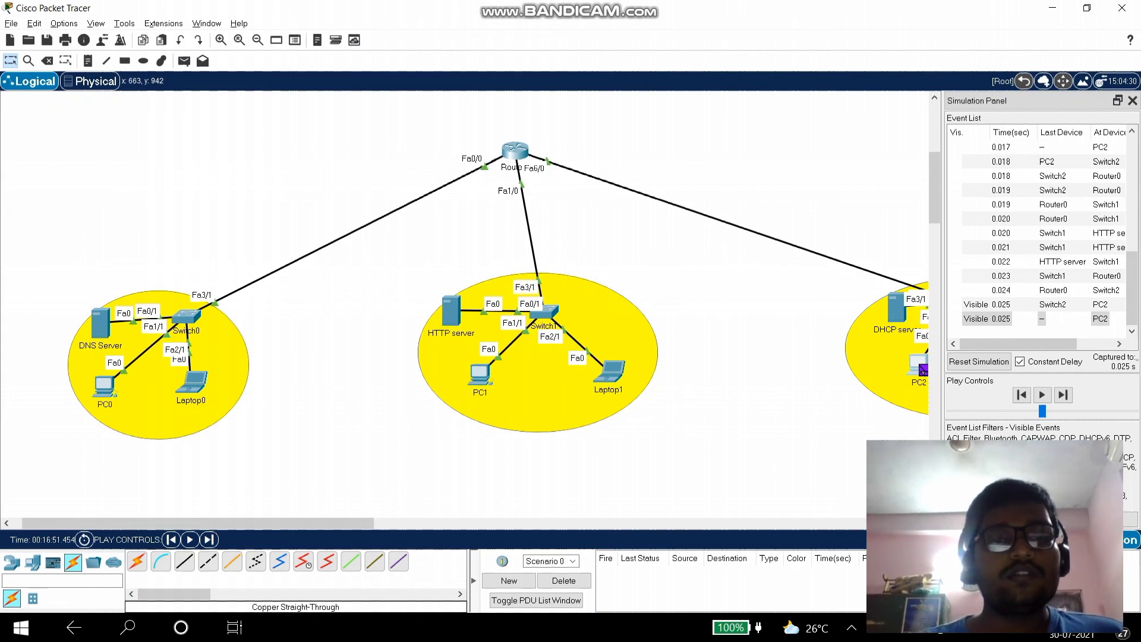
pyautogui.click(235, 627)
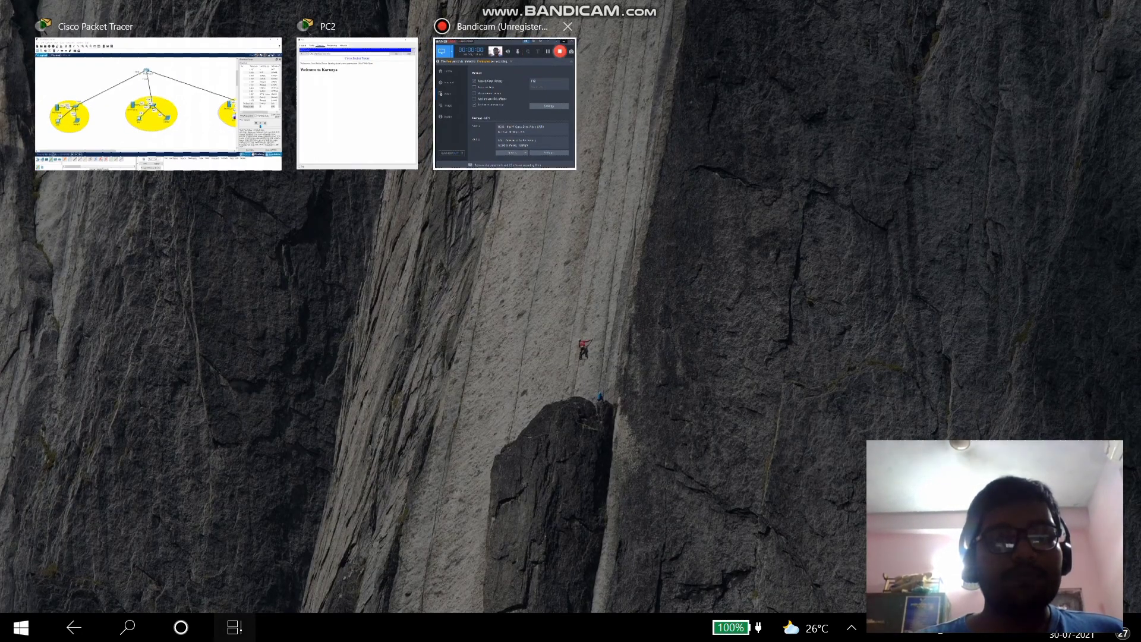